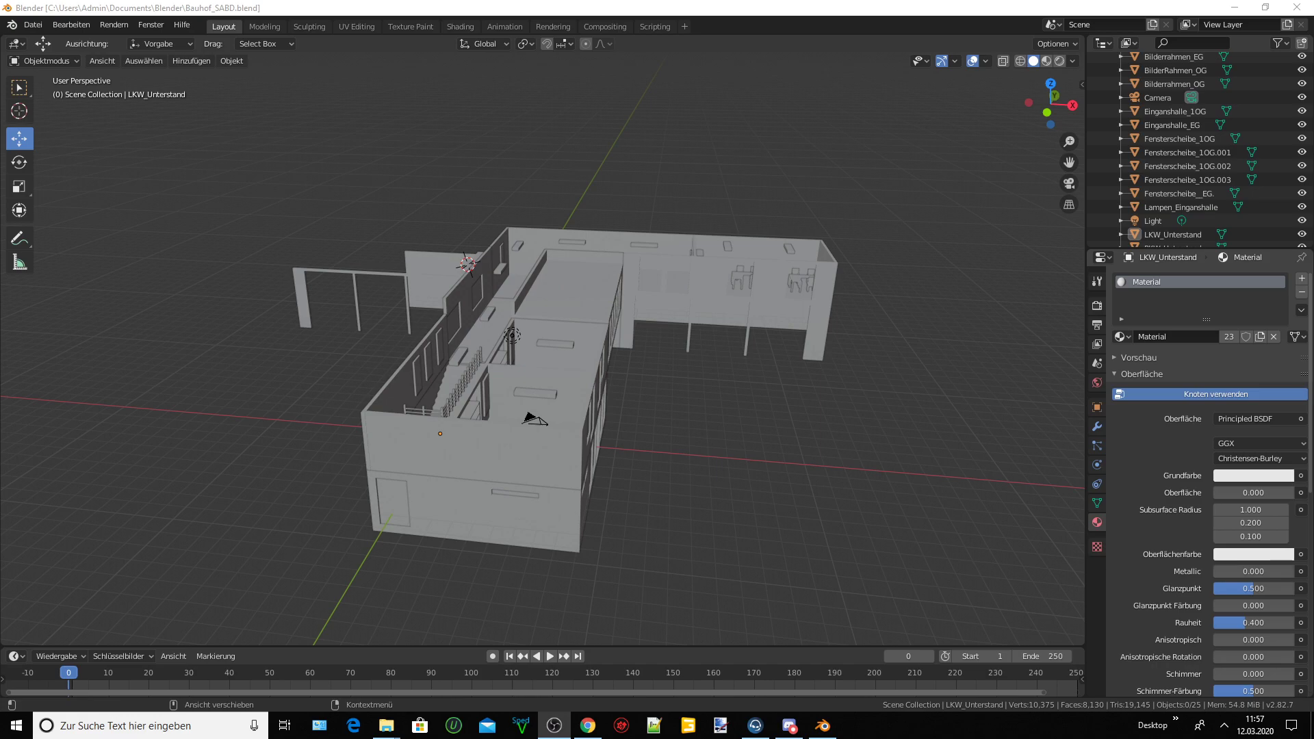
# Zoom and orbit around the grey depot model to see it from several sides.
pyautogui.scroll(2, 833, 396)
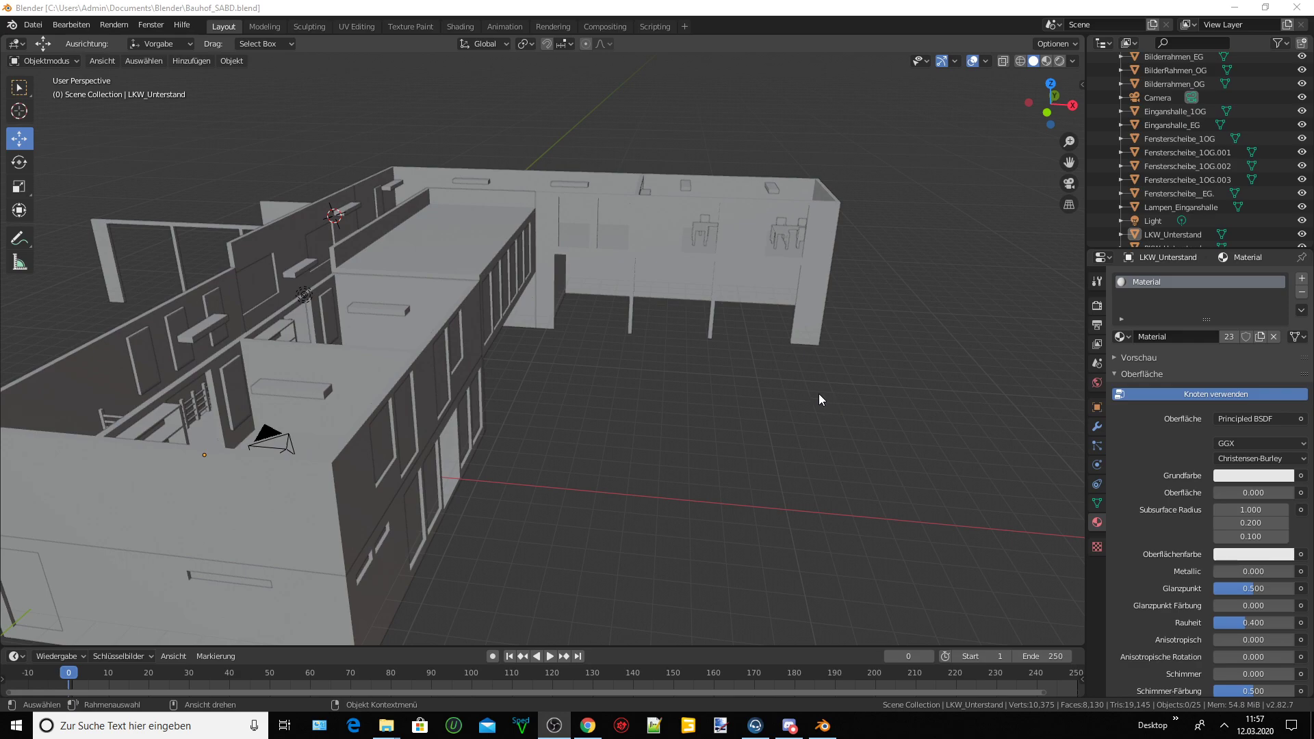
pyautogui.scroll(2, 818, 393)
pyautogui.scroll(1, 721, 373)
pyautogui.scroll(-2, 733, 379)
pyautogui.scroll(-2, 733, 379)
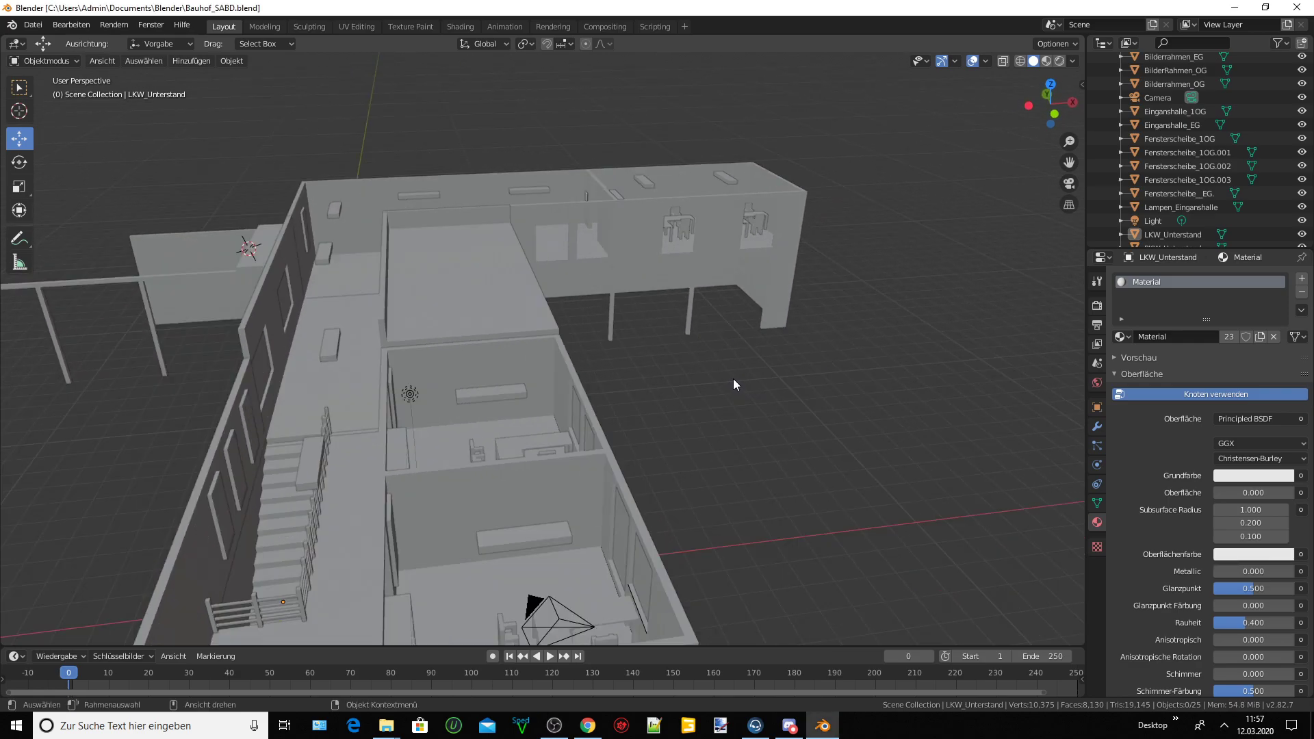
pyautogui.moveTo(733, 379)
pyautogui.mouseDown(button='middle')
pyautogui.moveTo(646, 387)
pyautogui.moveTo(657, 384)
pyautogui.mouseUp(button='middle')
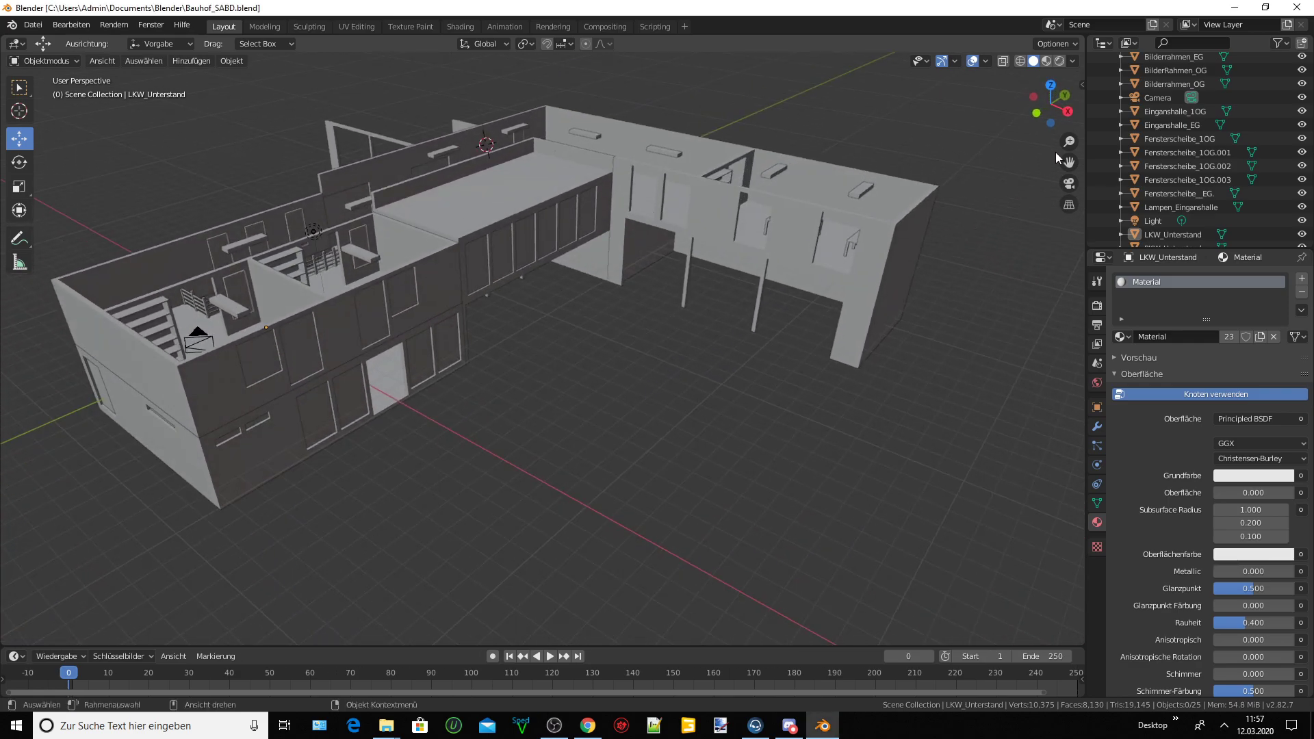
pyautogui.moveTo(890, 261)
pyautogui.mouseDown(button='middle')
pyautogui.moveTo(820, 264)
pyautogui.moveTo(778, 248)
pyautogui.moveTo(635, 272)
pyautogui.mouseUp(button='middle')
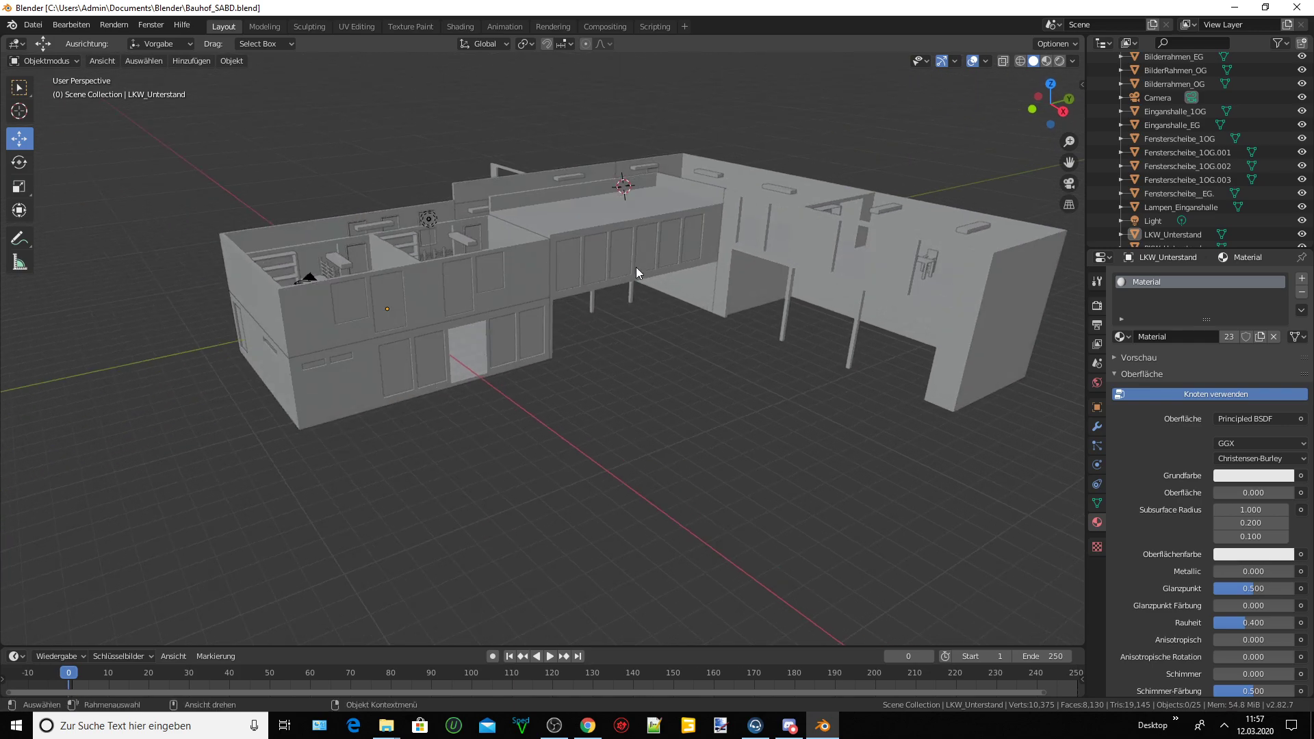
pyautogui.scroll(3, 635, 267)
pyautogui.moveTo(543, 261); pyautogui.dragTo(639, 272, button='middle')
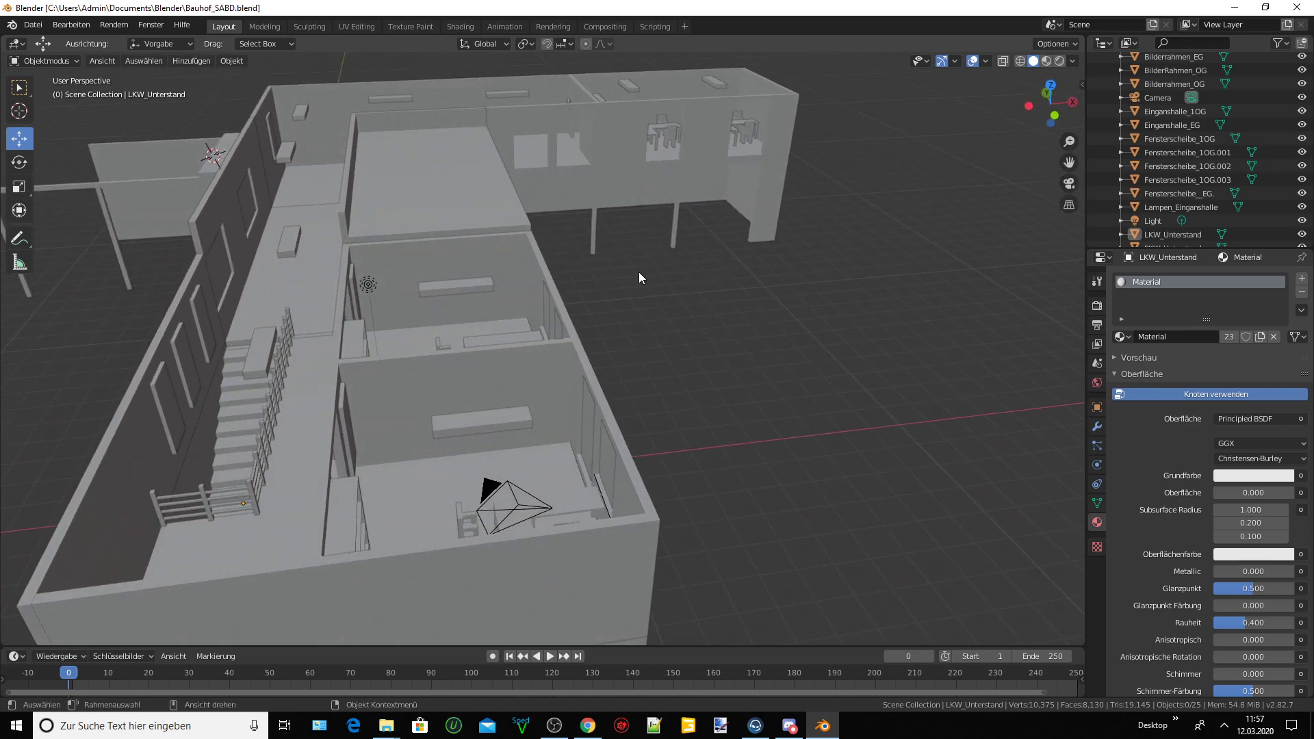
# Close in over the upper floor onto the room with the table and chairs.
pyautogui.scroll(3, 549, 314)
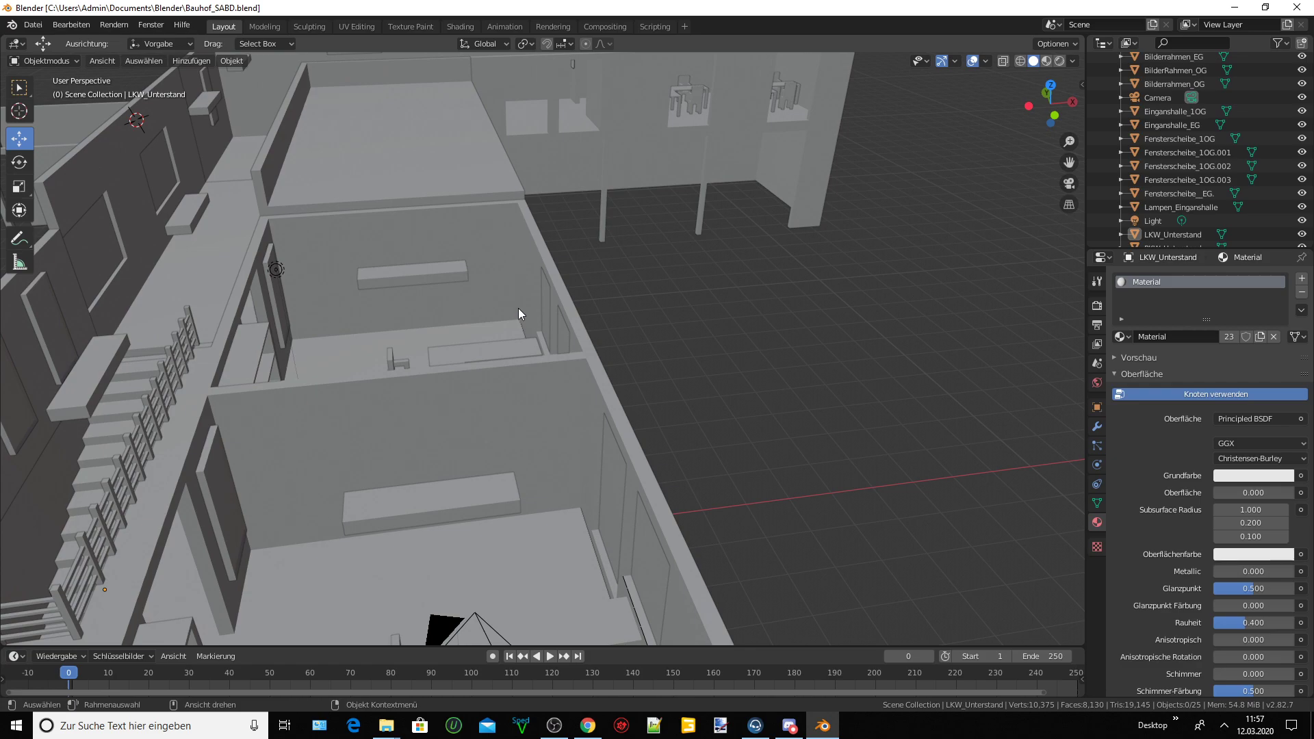
pyautogui.moveTo(519, 308)
pyautogui.mouseDown(button='middle')
pyautogui.moveTo(466, 301)
pyautogui.moveTo(388, 331)
pyautogui.moveTo(431, 338)
pyautogui.moveTo(482, 323)
pyautogui.mouseUp(button='middle')
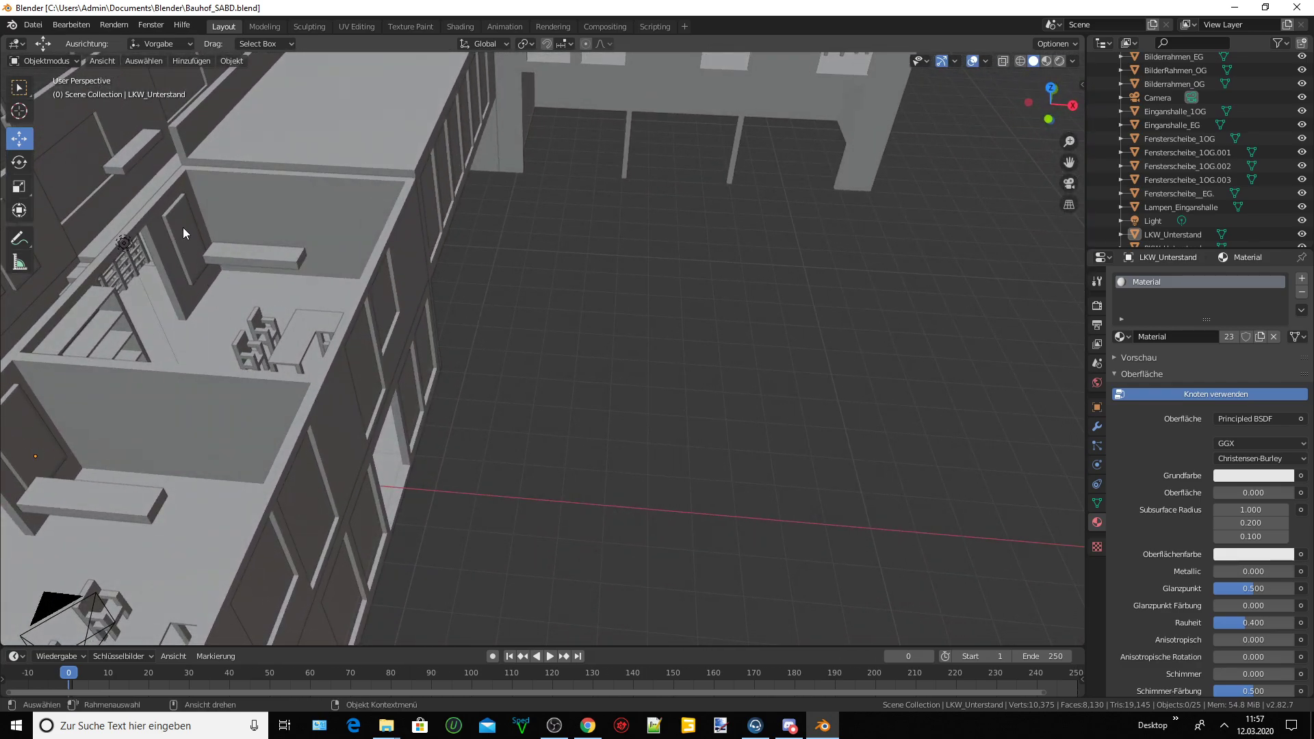
pyautogui.scroll(1, 182, 236)
pyautogui.scroll(1, 182, 236)
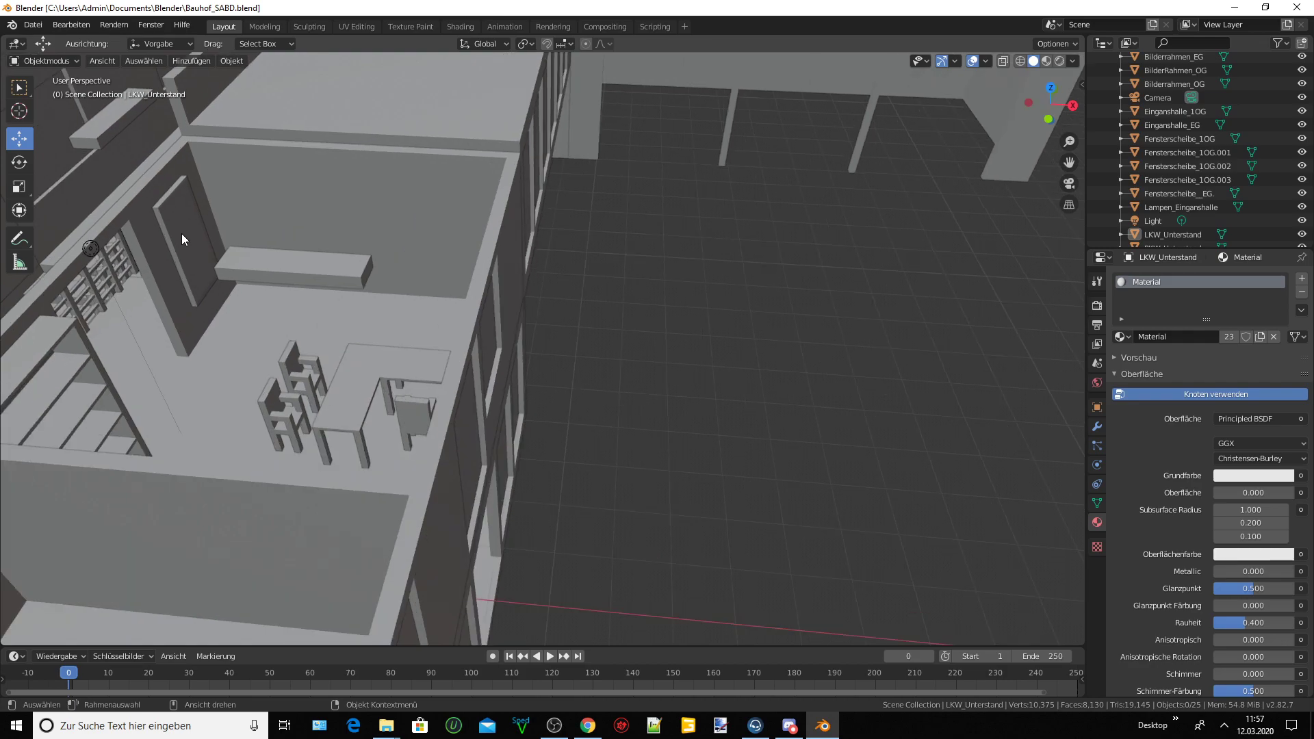
pyautogui.scroll(-1, 182, 236)
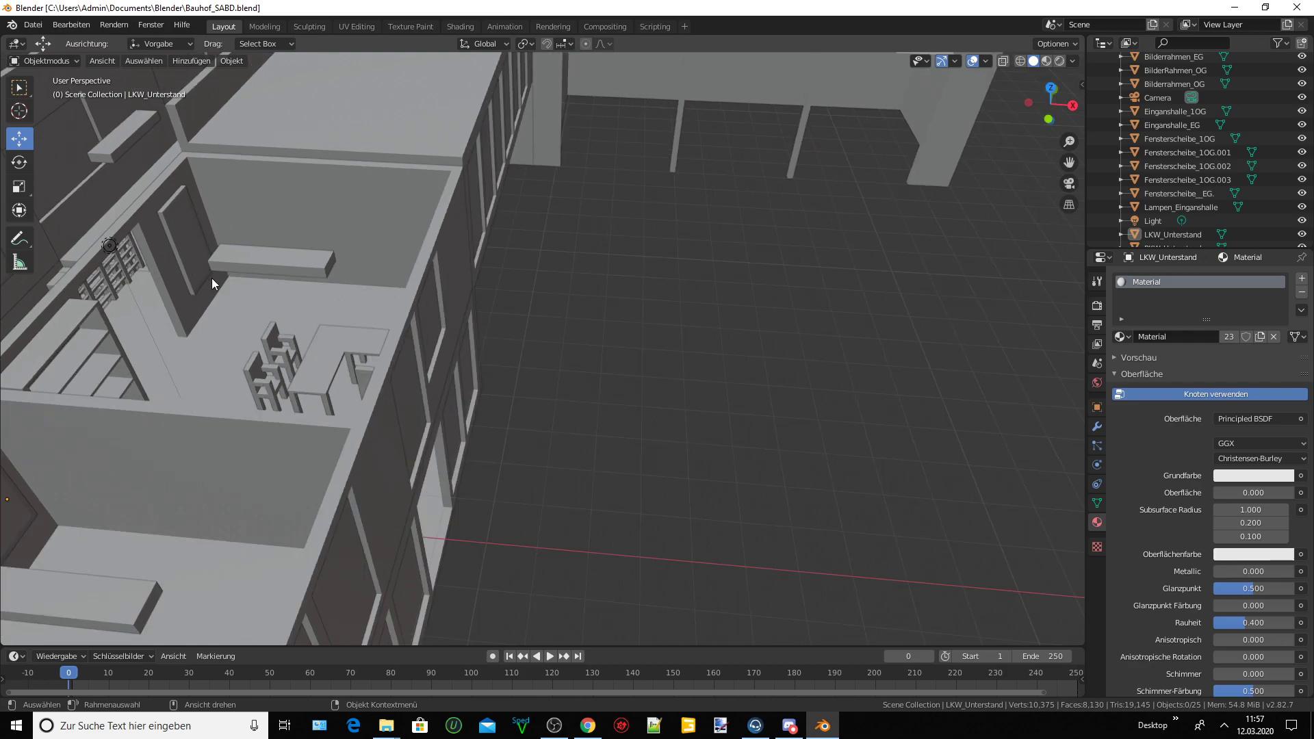
pyautogui.scroll(1, 214, 282)
pyautogui.scroll(1, 215, 282)
# Orbit closely around the table and chairs, then pull back toward the upper-floor walls and shelves.
pyautogui.moveTo(216, 283); pyautogui.dragTo(246, 283, button='middle')
pyautogui.scroll(1, 453, 353)
pyautogui.scroll(1, 524, 353)
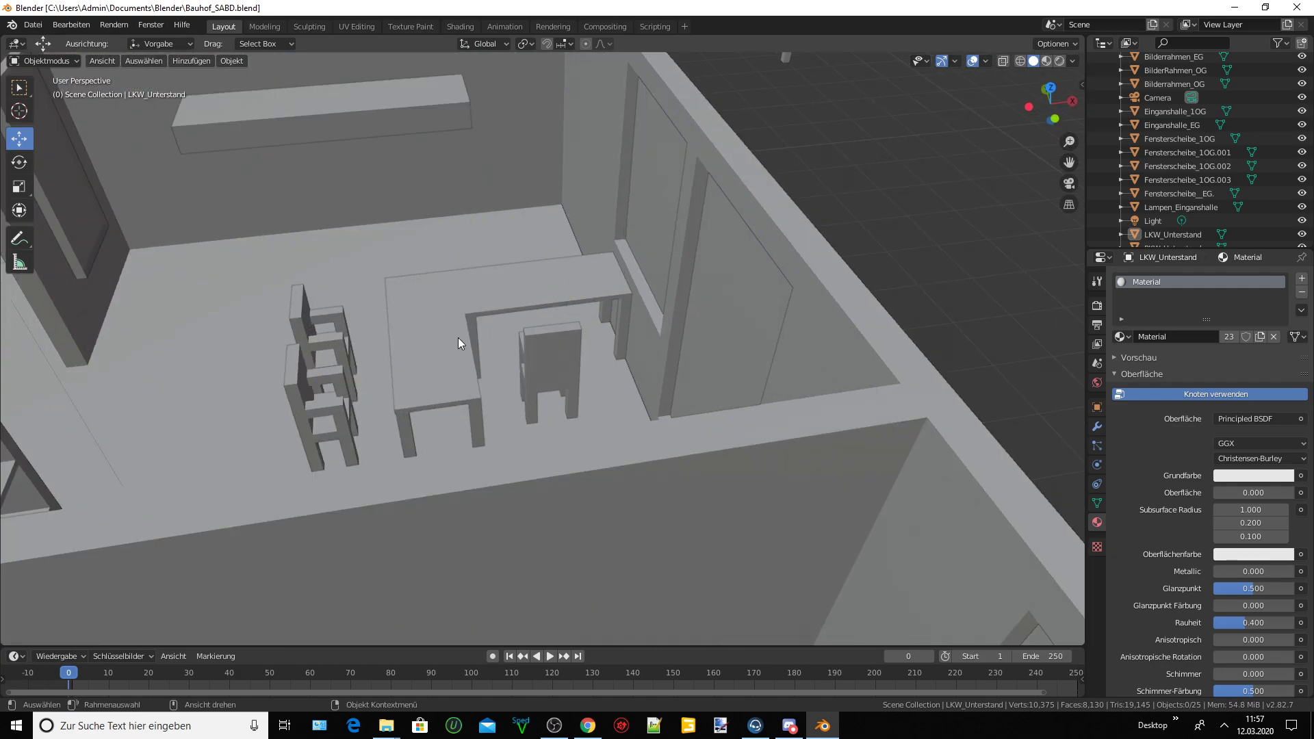
pyautogui.moveTo(458, 338)
pyautogui.mouseDown(button='middle')
pyautogui.moveTo(512, 329)
pyautogui.moveTo(486, 351)
pyautogui.mouseUp(button='middle')
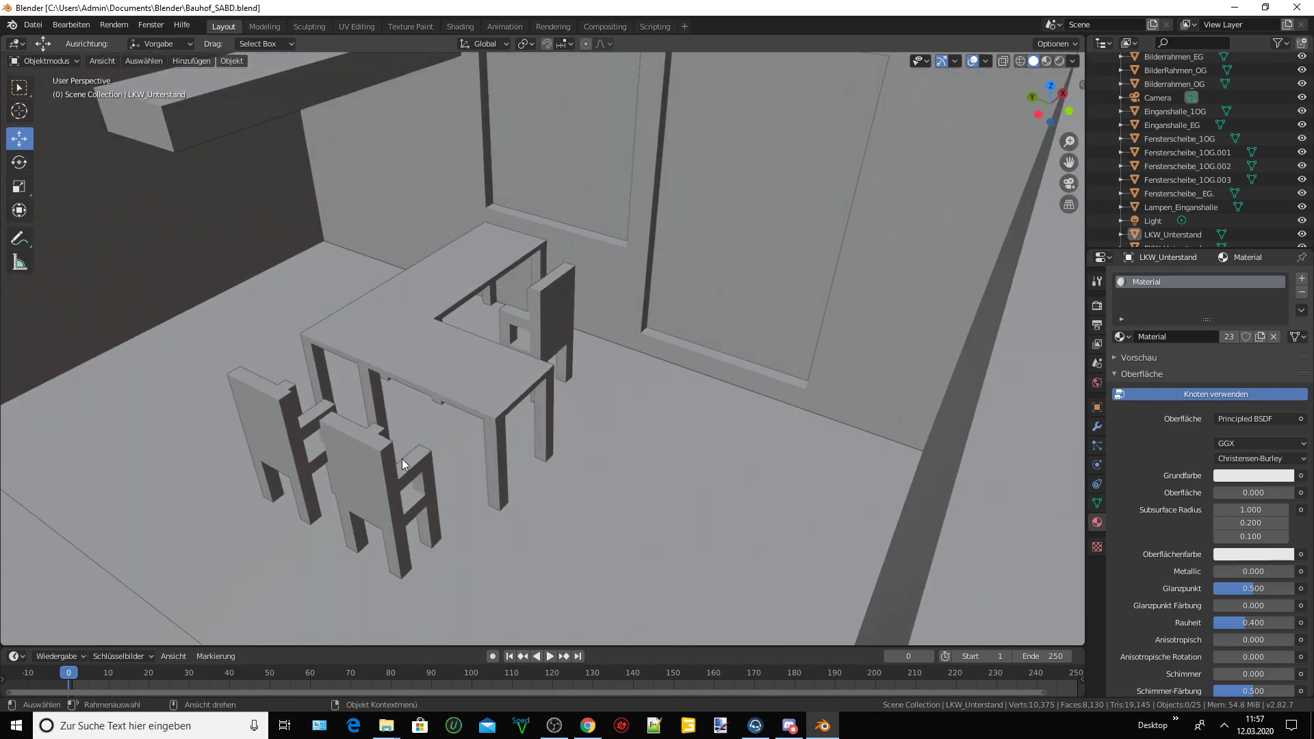
pyautogui.moveTo(401, 458)
pyautogui.mouseDown(button='middle')
pyautogui.moveTo(416, 448)
pyautogui.moveTo(335, 462)
pyautogui.moveTo(453, 415)
pyautogui.moveTo(368, 409)
pyautogui.moveTo(356, 416)
pyautogui.moveTo(444, 423)
pyautogui.mouseUp(button='middle')
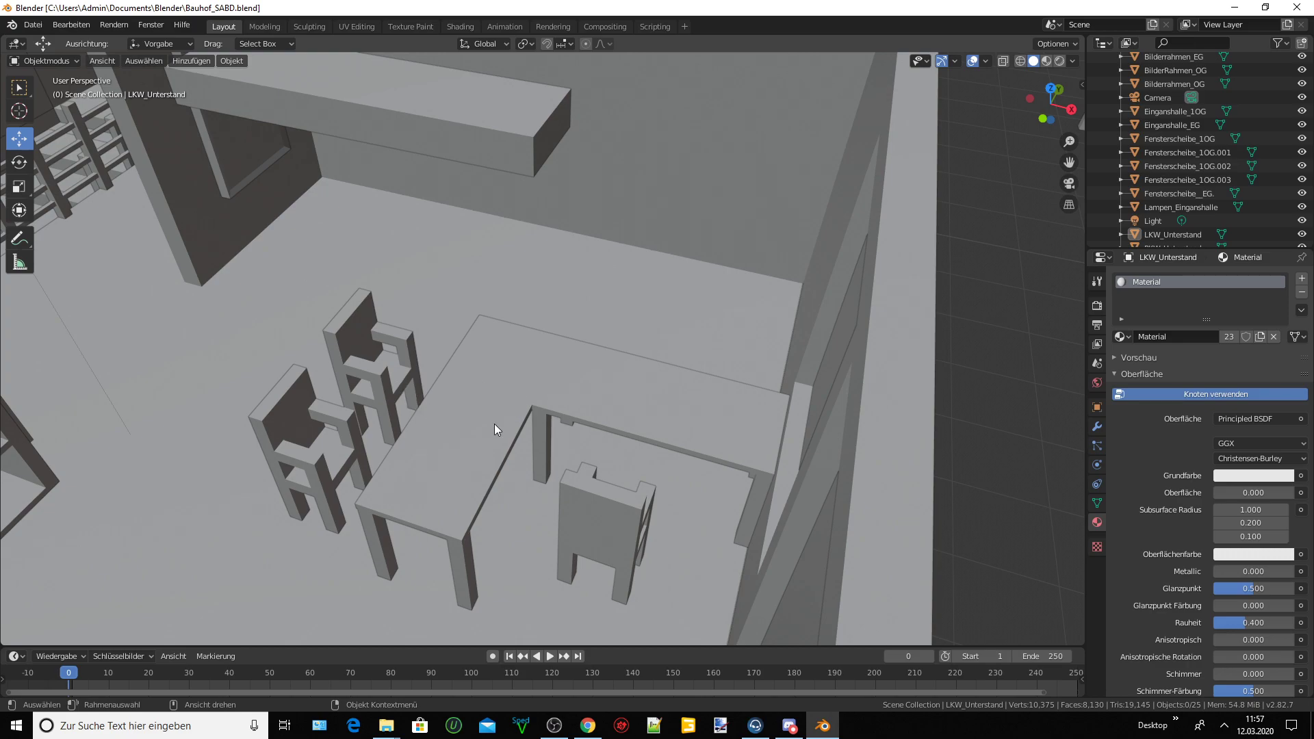
pyautogui.scroll(-2, 494, 425)
pyautogui.scroll(-3, 494, 424)
pyautogui.moveTo(494, 425)
pyautogui.mouseDown(button='middle')
pyautogui.moveTo(475, 402)
pyautogui.moveTo(415, 393)
pyautogui.moveTo(269, 388)
pyautogui.moveTo(482, 387)
pyautogui.moveTo(496, 393)
pyautogui.moveTo(297, 371)
pyautogui.moveTo(231, 399)
pyautogui.moveTo(354, 420)
pyautogui.moveTo(673, 366)
pyautogui.moveTo(623, 368)
pyautogui.mouseUp(button='middle')
# Pan past the interior wall to the desk and zoom in on it.
pyautogui.moveTo(331, 413)
pyautogui.mouseDown(button='middle')
pyautogui.moveTo(213, 422)
pyautogui.moveTo(257, 421)
pyautogui.mouseUp(button='middle')
pyautogui.scroll(2, 214, 422)
pyautogui.scroll(2, 214, 421)
pyautogui.scroll(2, 213, 422)
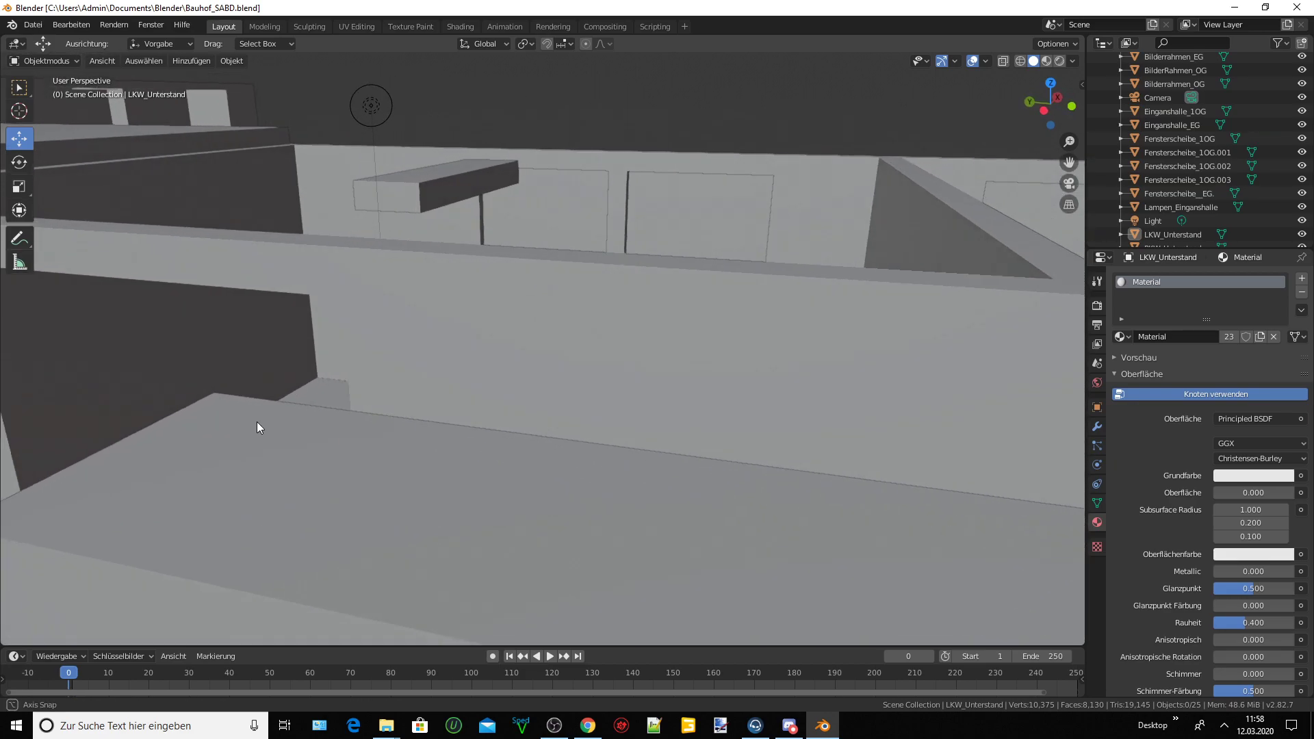
pyautogui.moveTo(1069, 162); pyautogui.dragTo(271, 430)
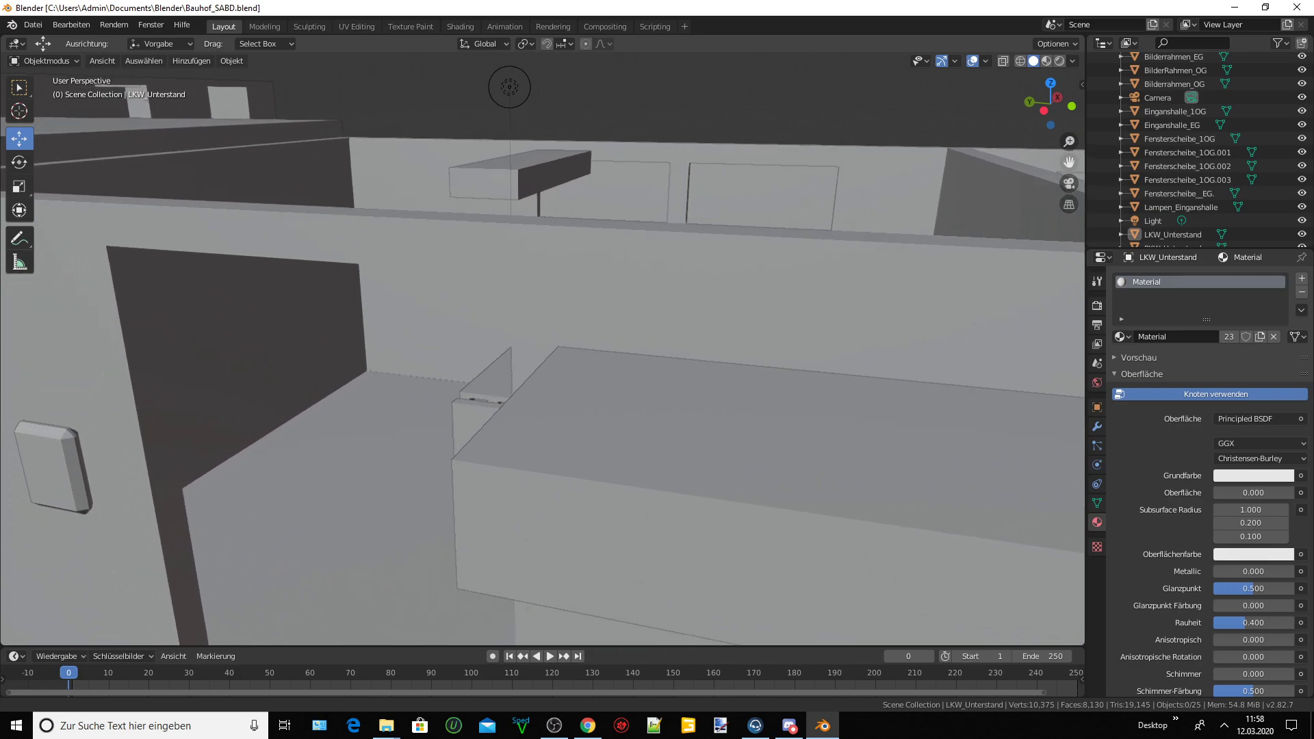
pyautogui.scroll(1, 271, 430)
pyautogui.scroll(1, 271, 430)
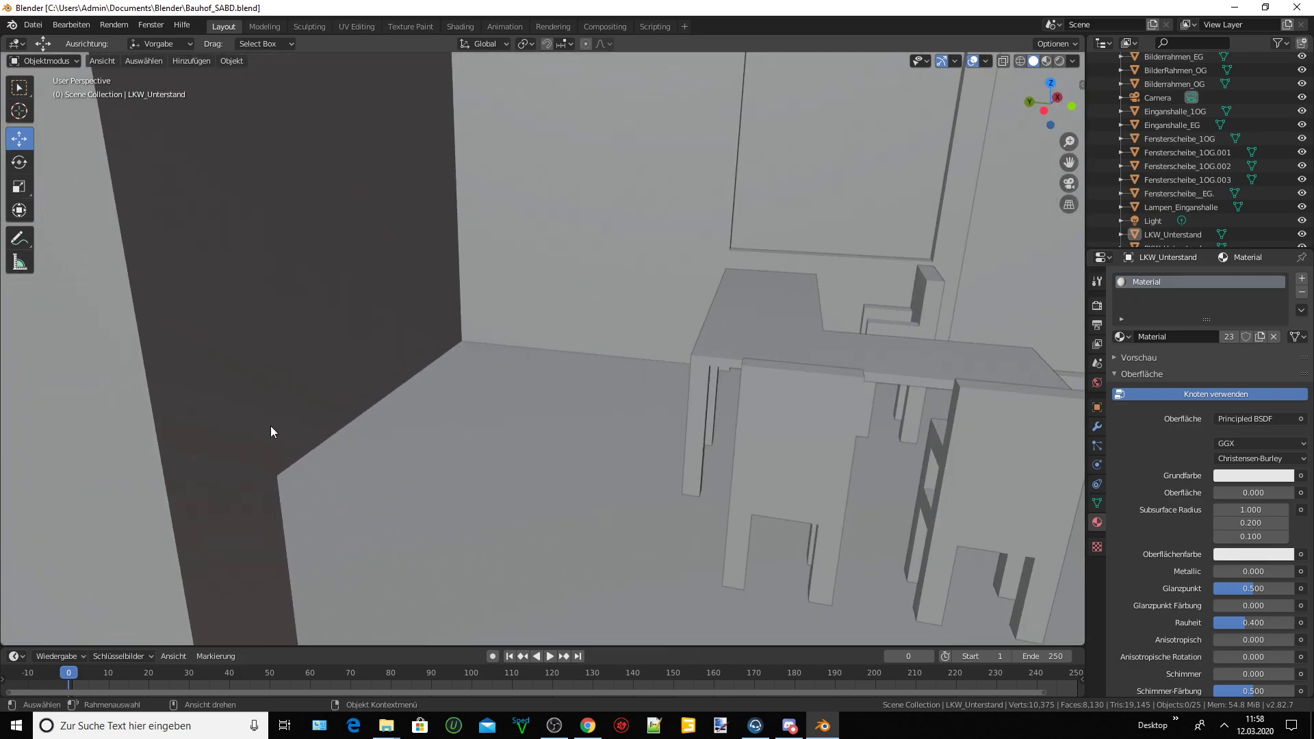
pyautogui.scroll(1, 270, 431)
# Orbit around the bevelled wall panel, viewing it from the front and beside the chairs.
pyautogui.moveTo(1070, 162); pyautogui.dragTo(463, 352)
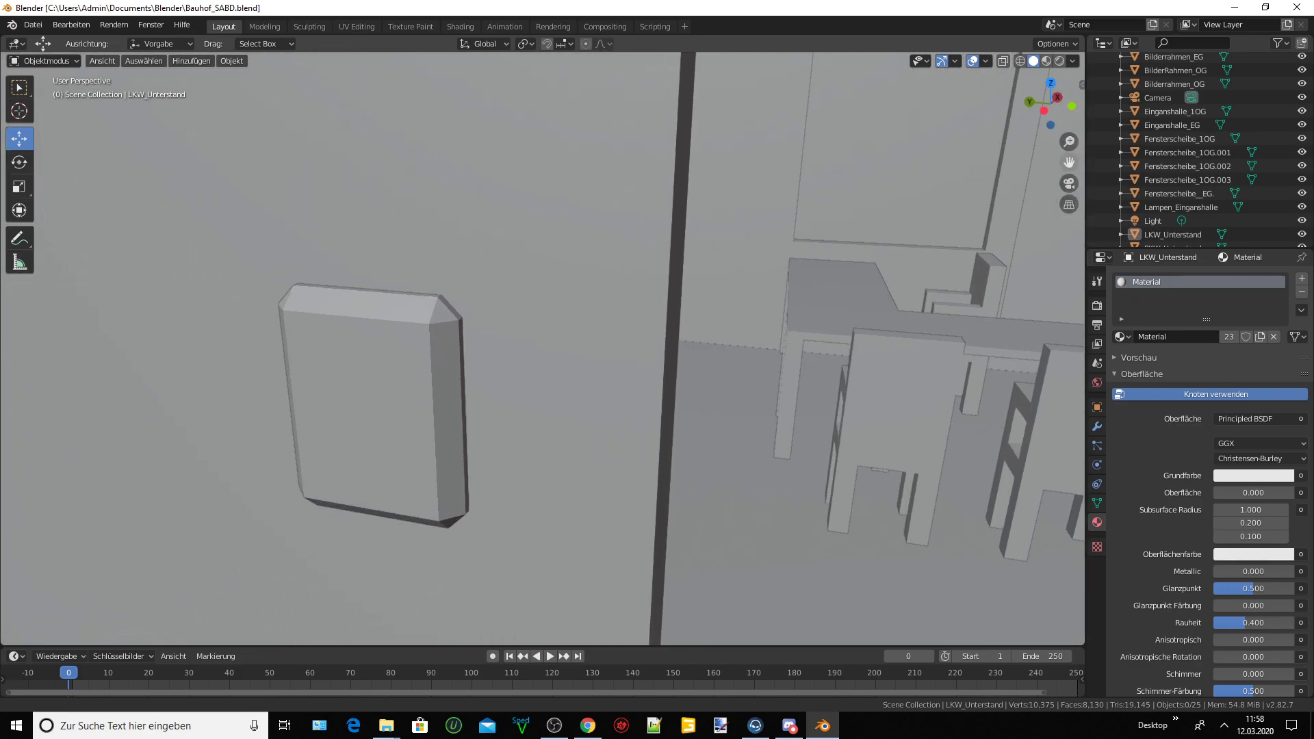
pyautogui.moveTo(462, 352)
pyautogui.mouseDown(button='middle')
pyautogui.moveTo(373, 339)
pyautogui.moveTo(405, 344)
pyautogui.mouseUp(button='middle')
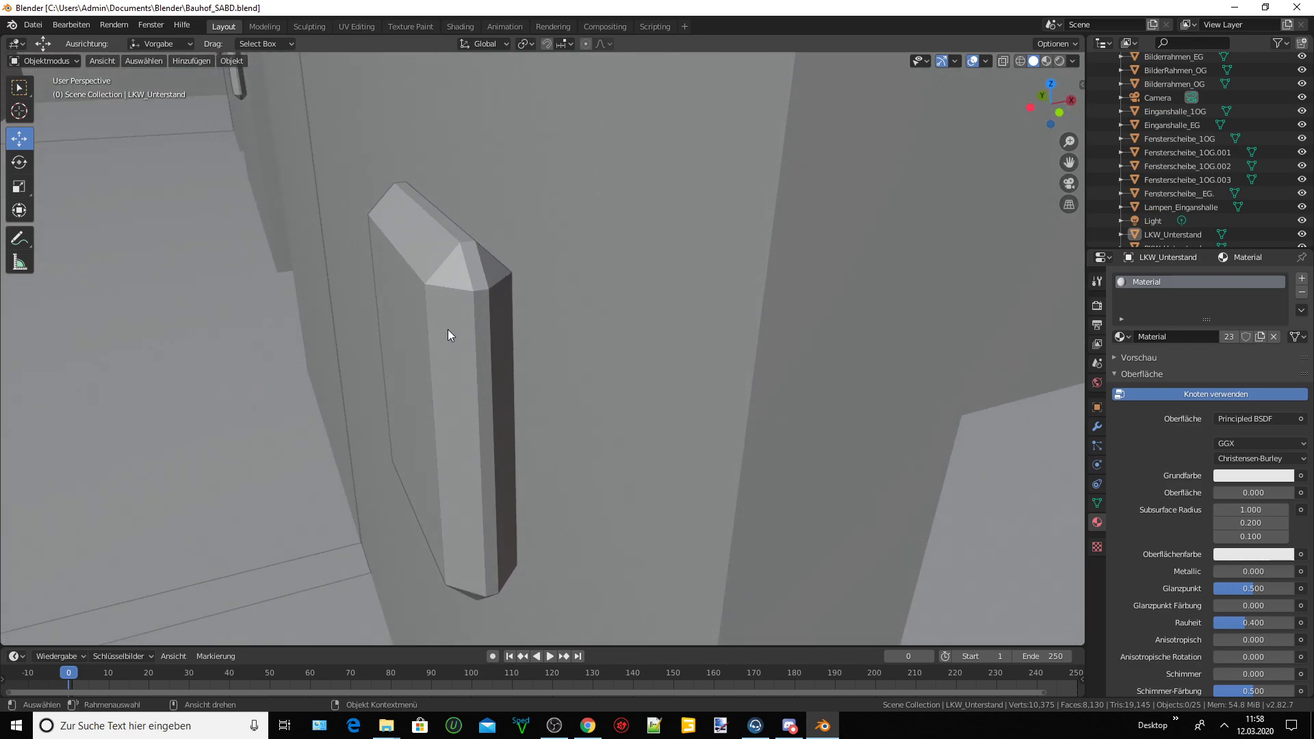
pyautogui.moveTo(448, 330)
pyautogui.mouseDown(button='middle')
pyautogui.moveTo(470, 376)
pyautogui.moveTo(499, 355)
pyautogui.moveTo(541, 363)
pyautogui.mouseUp(button='middle')
pyautogui.moveTo(438, 363); pyautogui.dragTo(573, 356, button='middle')
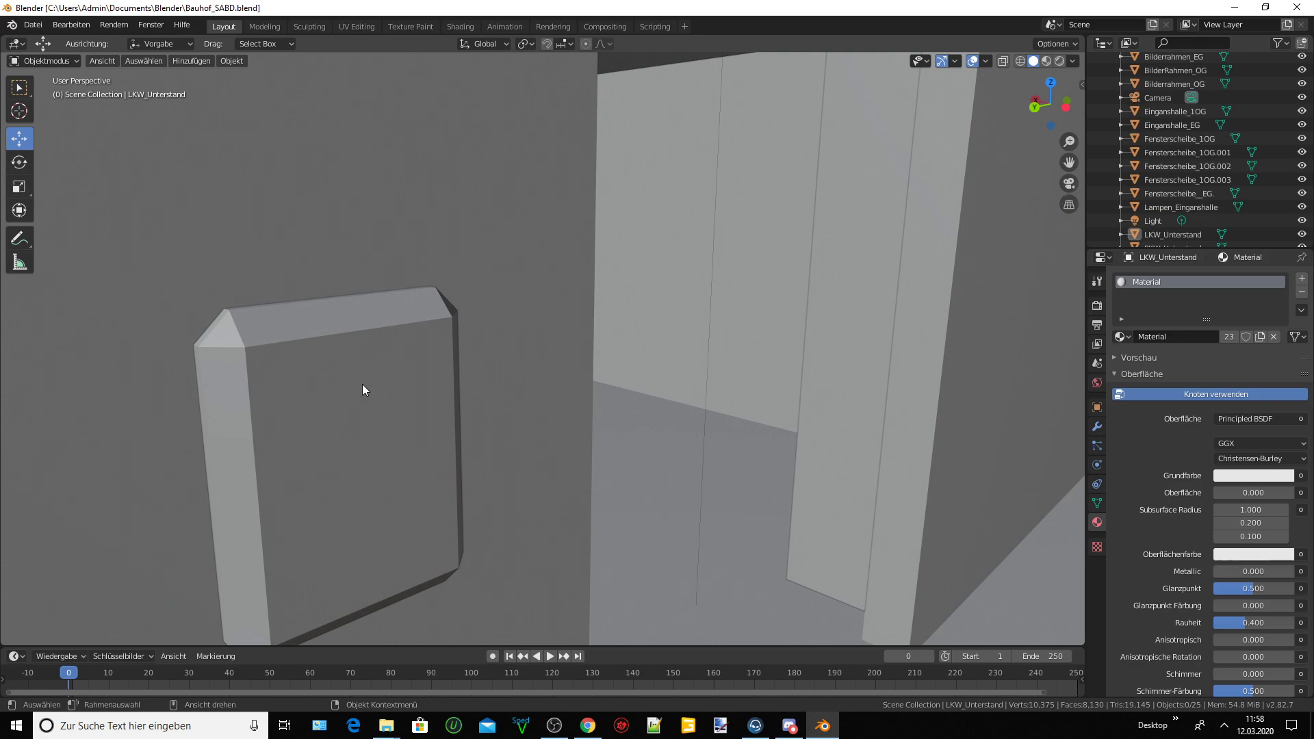
pyautogui.moveTo(651, 400)
pyautogui.mouseDown(button='middle')
pyautogui.moveTo(627, 407)
pyautogui.moveTo(663, 396)
pyautogui.moveTo(642, 401)
pyautogui.mouseUp(button='middle')
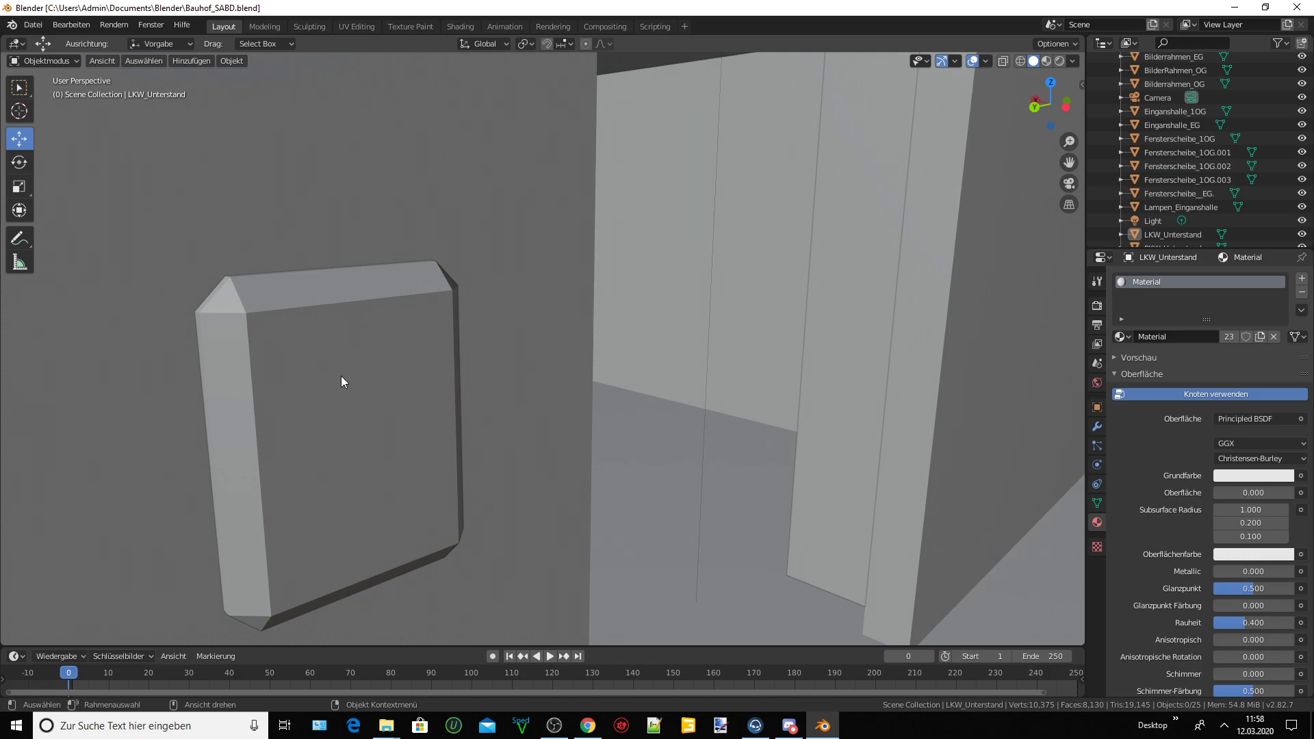
pyautogui.moveTo(342, 377)
pyautogui.mouseDown(button='middle')
pyautogui.moveTo(443, 340)
pyautogui.moveTo(355, 340)
pyautogui.moveTo(426, 364)
pyautogui.mouseUp(button='middle')
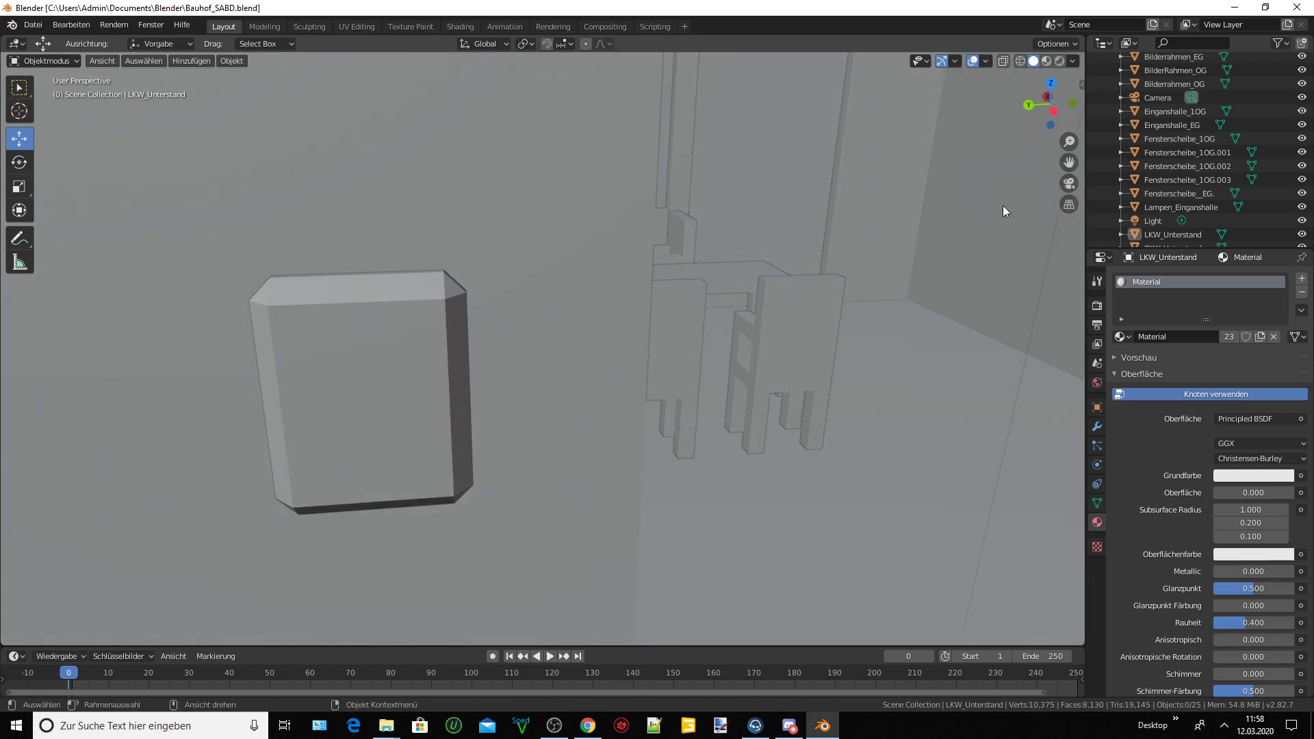
pyautogui.moveTo(1003, 207)
pyautogui.keyDown('shift'); pyautogui.mouseDown(button='middle')
pyautogui.moveTo(643, 325)
pyautogui.moveTo(507, 330)
pyautogui.moveTo(929, 220)
pyautogui.mouseUp(button='middle'); pyautogui.keyUp('shift')
pyautogui.scroll(-3, 643, 325)
# Zoom out and in around the stairs and corridor, then orbit higher above them.
pyautogui.scroll(5, 644, 324)
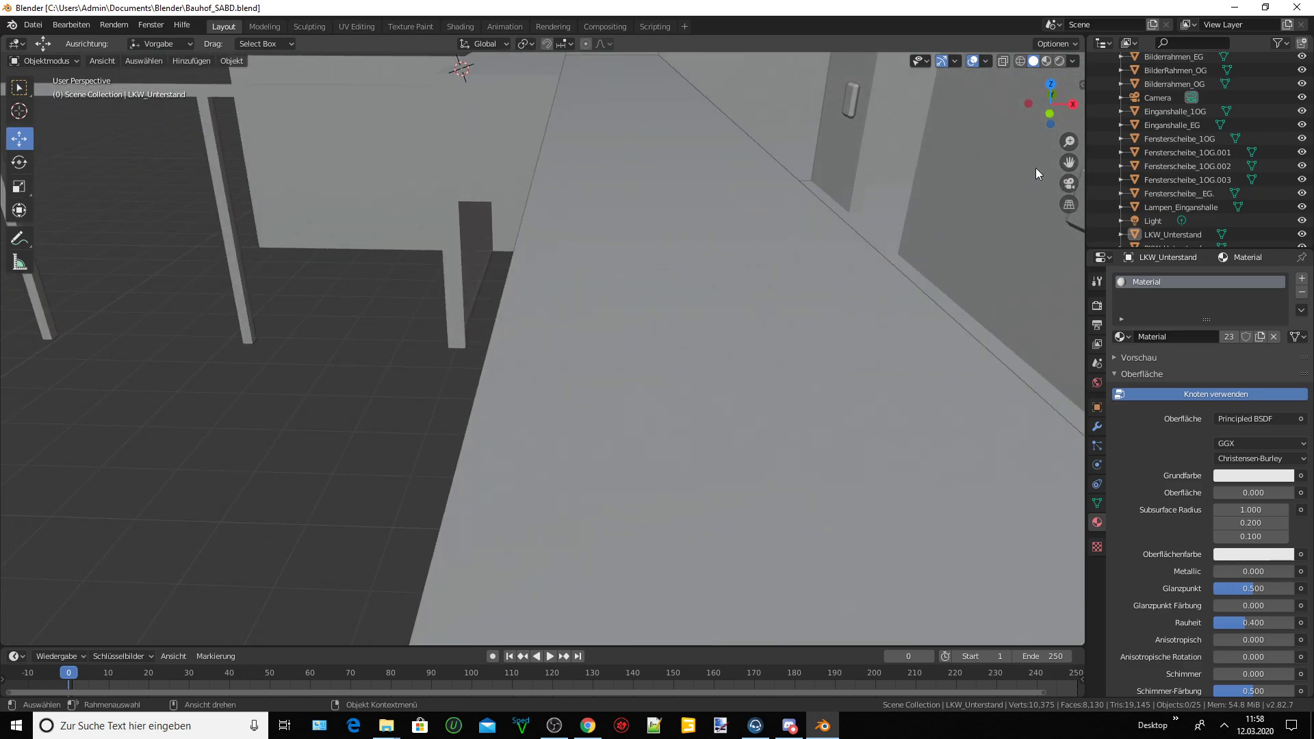
pyautogui.scroll(-2, 887, 253)
pyautogui.scroll(-3, 887, 252)
pyautogui.scroll(-2, 876, 270)
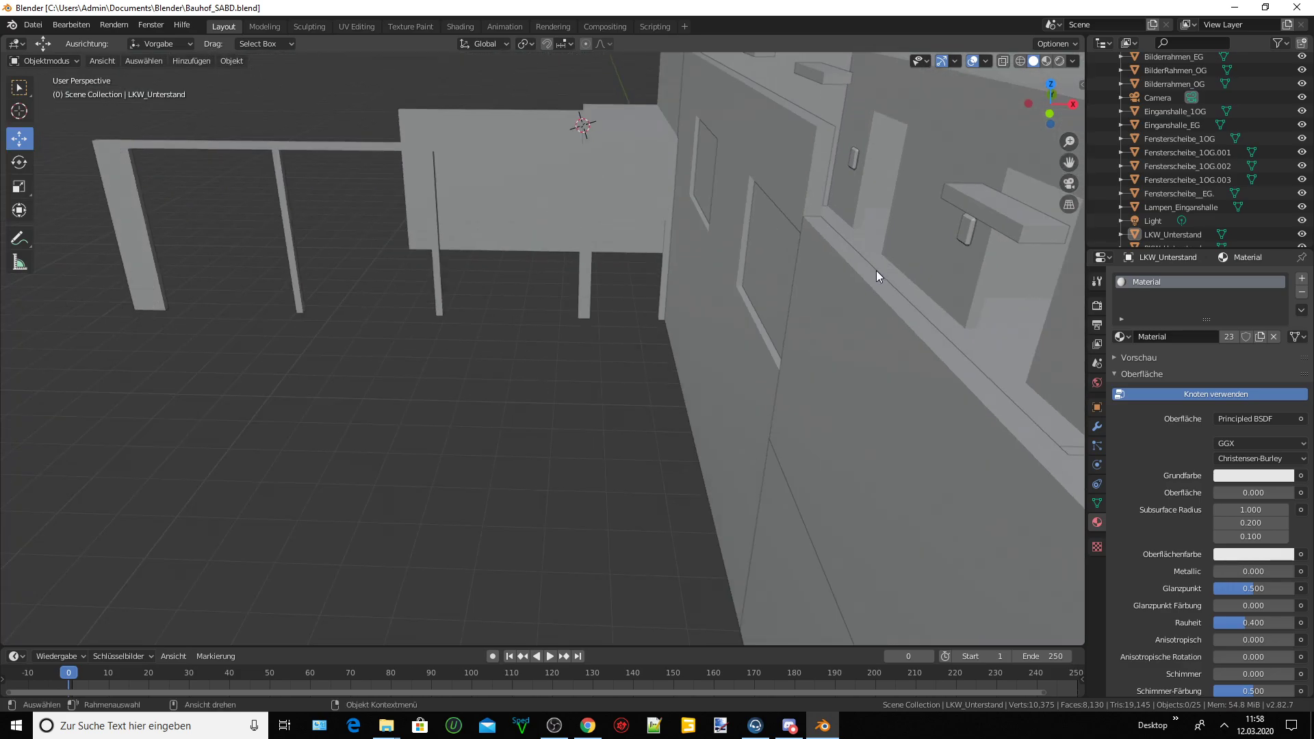
pyautogui.scroll(2, 1042, 217)
pyautogui.scroll(3, 993, 212)
pyautogui.scroll(3, 921, 203)
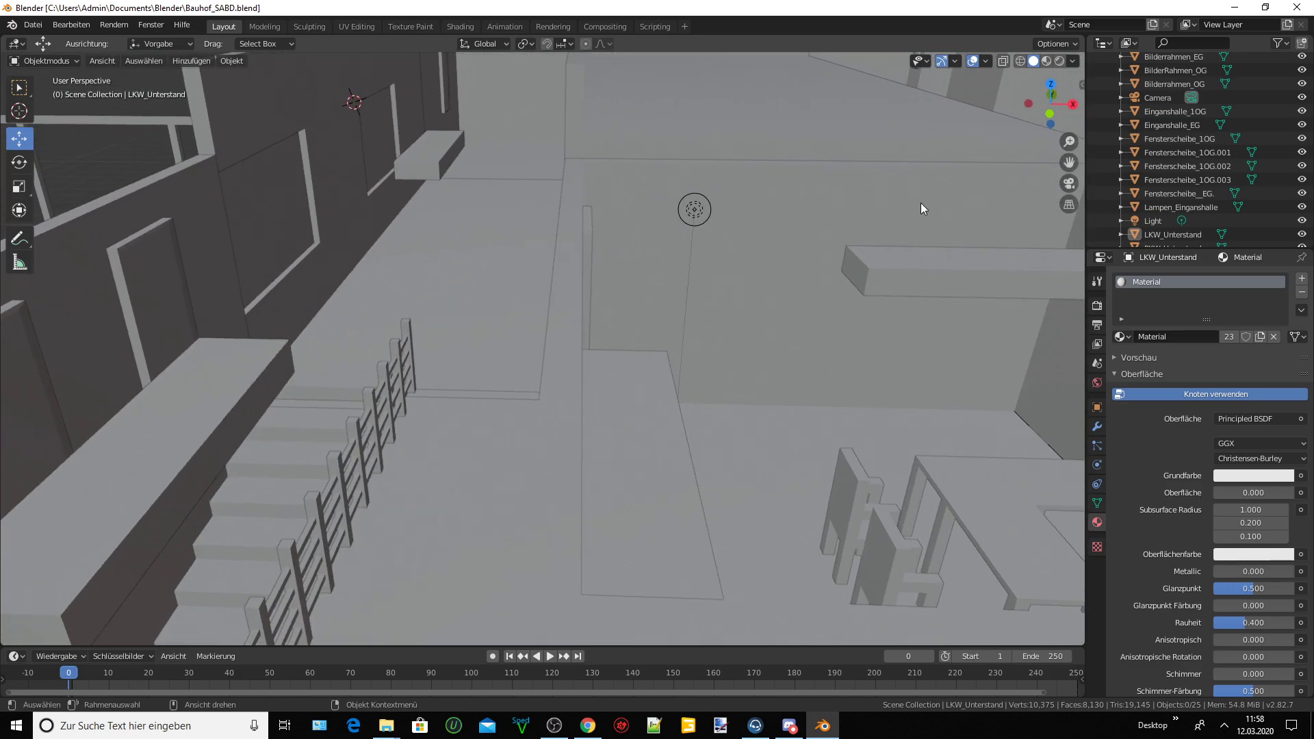
pyautogui.scroll(2, 631, 246)
pyautogui.scroll(-3, 631, 246)
pyautogui.moveTo(631, 247)
pyautogui.mouseDown(button='middle')
pyautogui.moveTo(673, 248)
pyautogui.moveTo(611, 259)
pyautogui.mouseUp(button='middle')
# Orbit up to an overview of the upper-floor rooms with their shelves.
pyautogui.scroll(2, 542, 252)
pyautogui.scroll(2, 542, 252)
pyautogui.scroll(2, 543, 252)
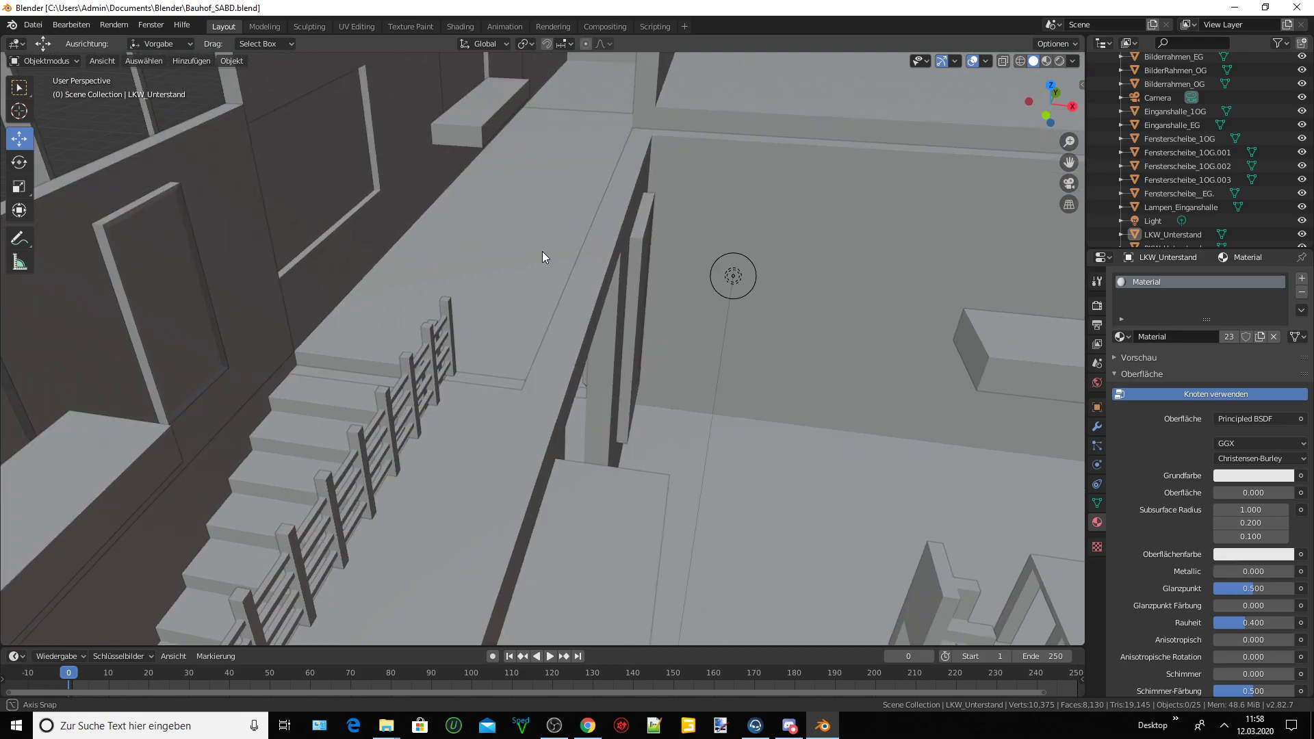
pyautogui.scroll(2, 569, 256)
pyautogui.scroll(-3, 760, 325)
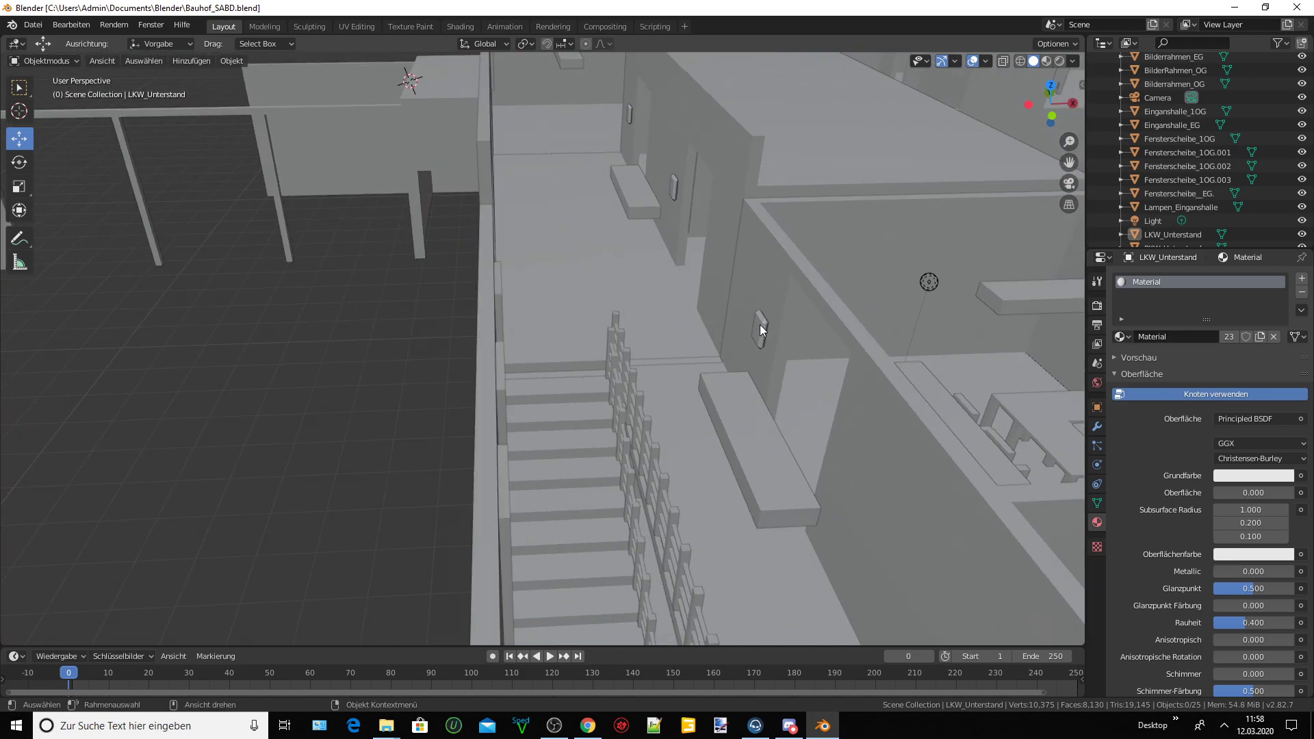
pyautogui.scroll(-3, 759, 325)
pyautogui.moveTo(762, 323)
pyautogui.mouseDown(button='middle')
pyautogui.moveTo(622, 315)
pyautogui.moveTo(587, 332)
pyautogui.moveTo(893, 305)
pyautogui.mouseUp(button='middle')
# Pan and orbit across the right wing to the long low edge wall with thin posts.
pyautogui.moveTo(1066, 166); pyautogui.dragTo(1024, 249)
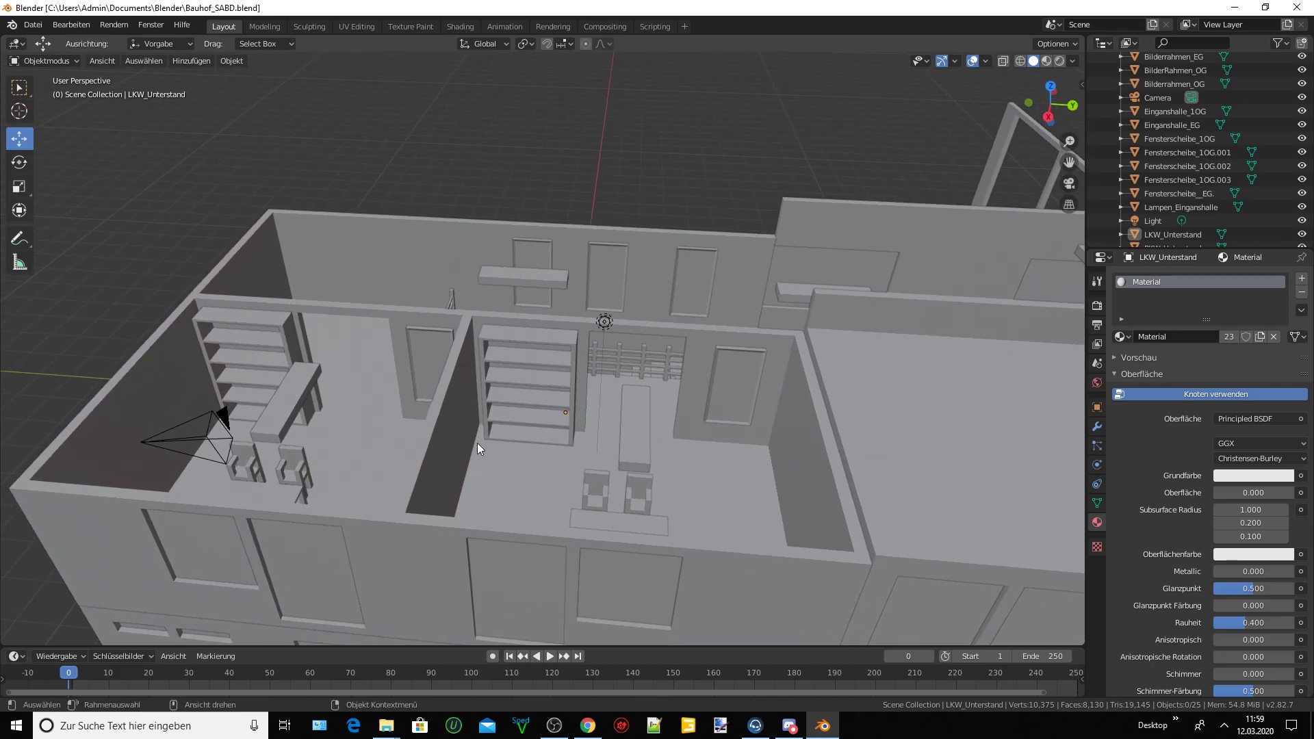
pyautogui.moveTo(1067, 162); pyautogui.dragTo(825, 113)
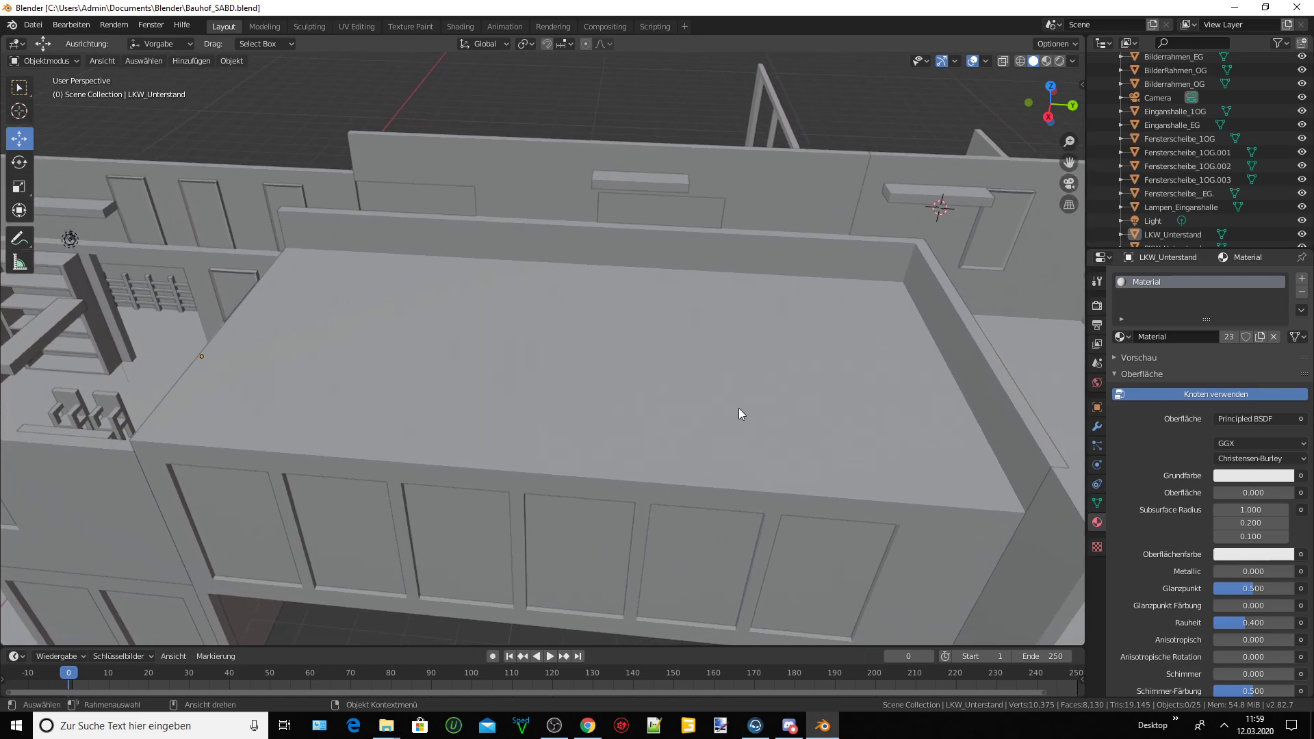
pyautogui.moveTo(819, 319)
pyautogui.mouseDown(button='middle')
pyautogui.moveTo(873, 327)
pyautogui.moveTo(1053, 172)
pyautogui.moveTo(677, 397)
pyautogui.moveTo(691, 406)
pyautogui.moveTo(632, 419)
pyautogui.moveTo(505, 390)
pyautogui.moveTo(666, 418)
pyautogui.moveTo(725, 380)
pyautogui.mouseUp(button='middle')
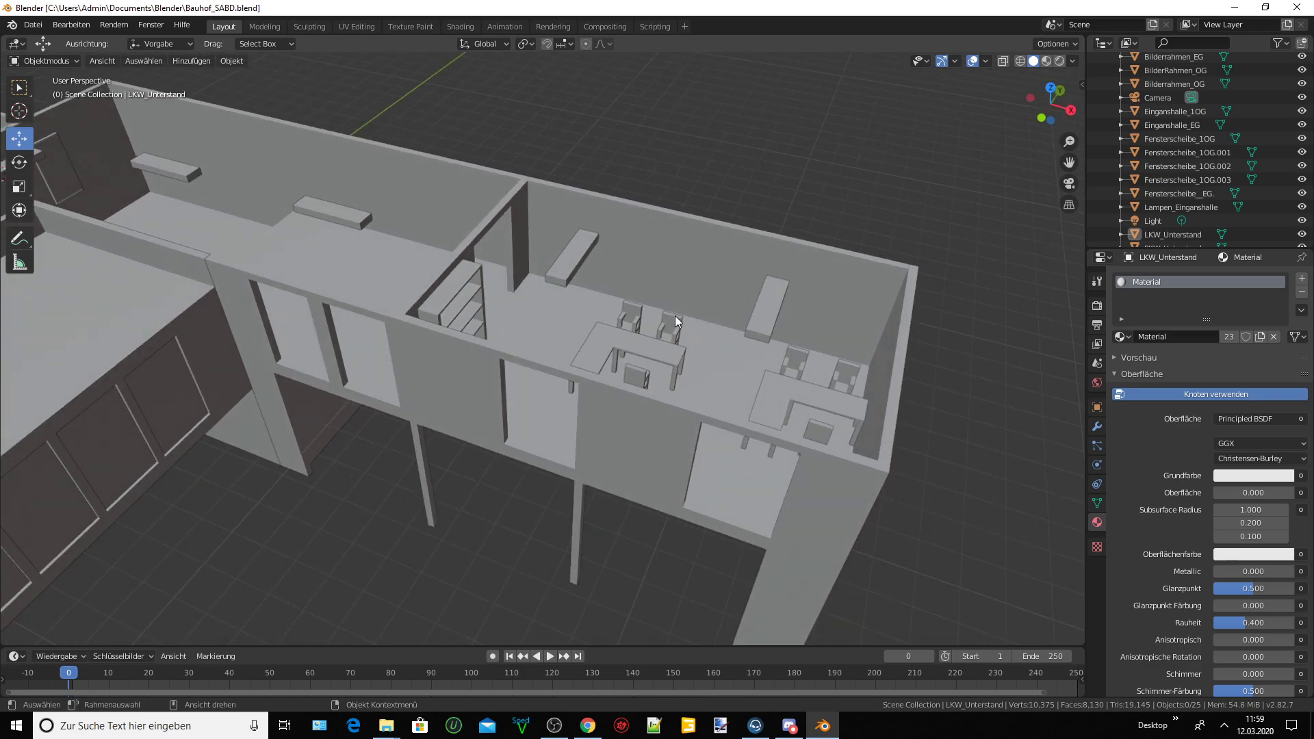
pyautogui.moveTo(1069, 162); pyautogui.dragTo(1081, 226)
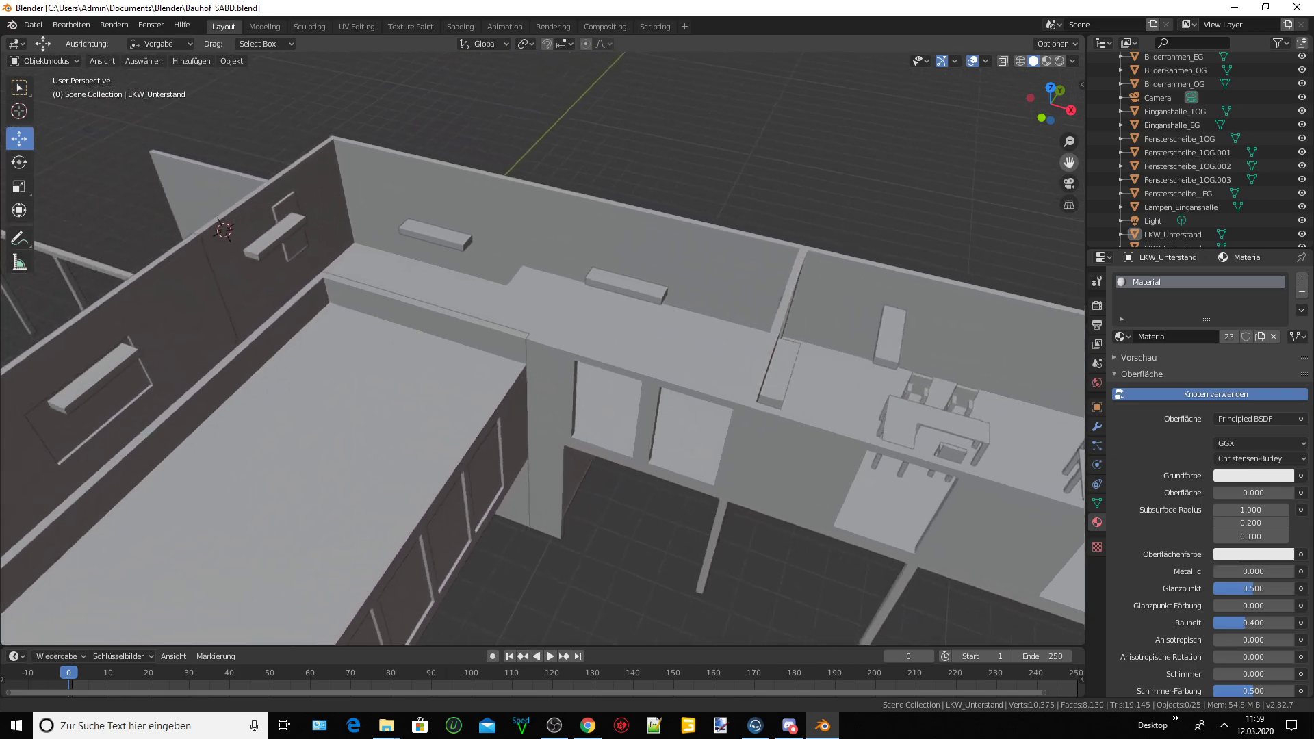
pyautogui.moveTo(709, 270)
pyautogui.mouseDown(button='middle')
pyautogui.moveTo(499, 271)
pyautogui.moveTo(557, 230)
pyautogui.mouseUp(button='middle')
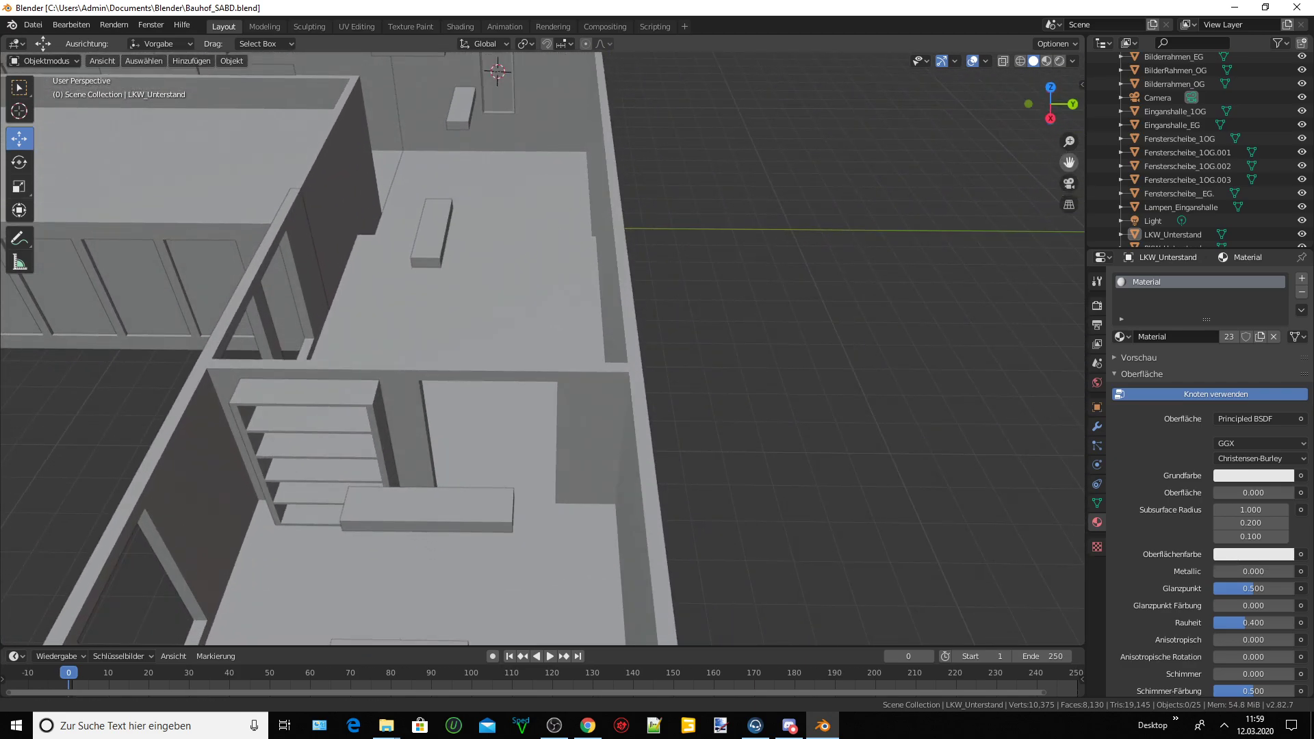
pyautogui.moveTo(1069, 162); pyautogui.dragTo(947, 196)
pyautogui.moveTo(548, 358)
pyautogui.mouseDown(button='middle')
pyautogui.moveTo(387, 348)
pyautogui.moveTo(605, 189)
pyautogui.mouseUp(button='middle')
pyautogui.scroll(-5, 605, 189)
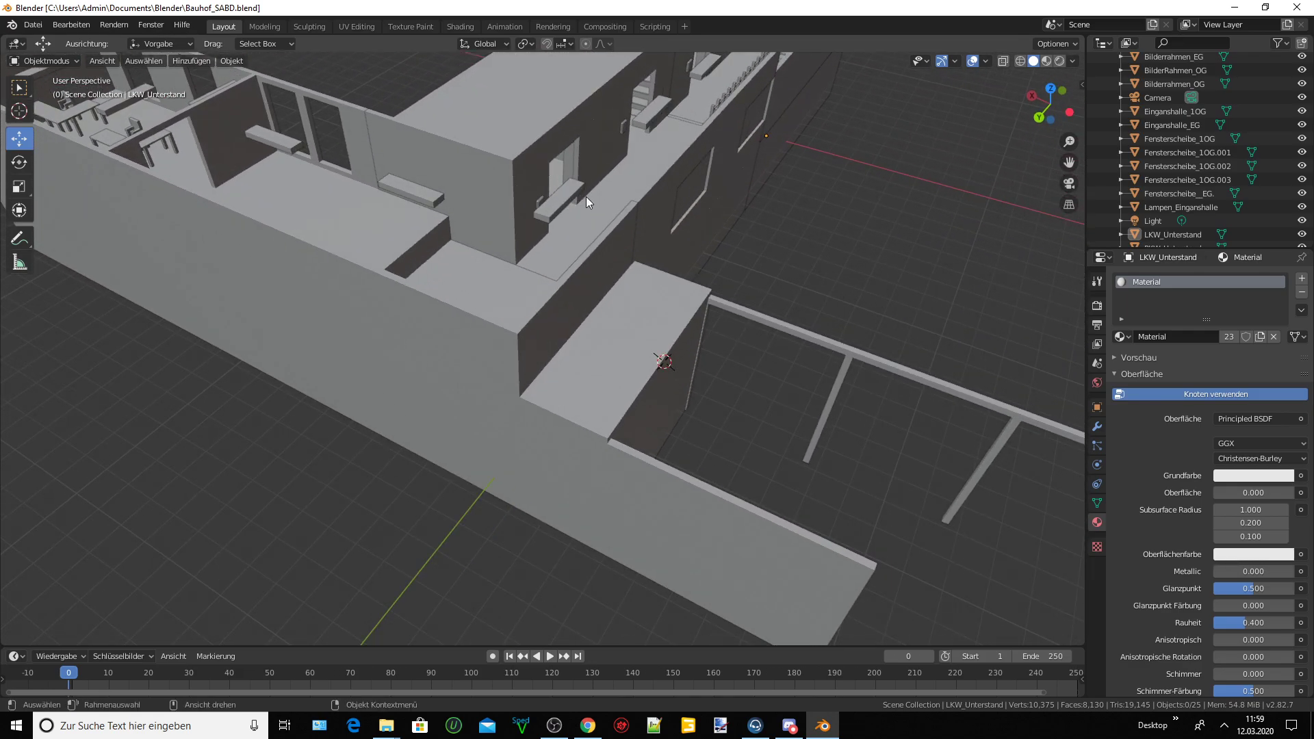
pyautogui.scroll(3, 1037, 189)
pyautogui.scroll(2, 659, 322)
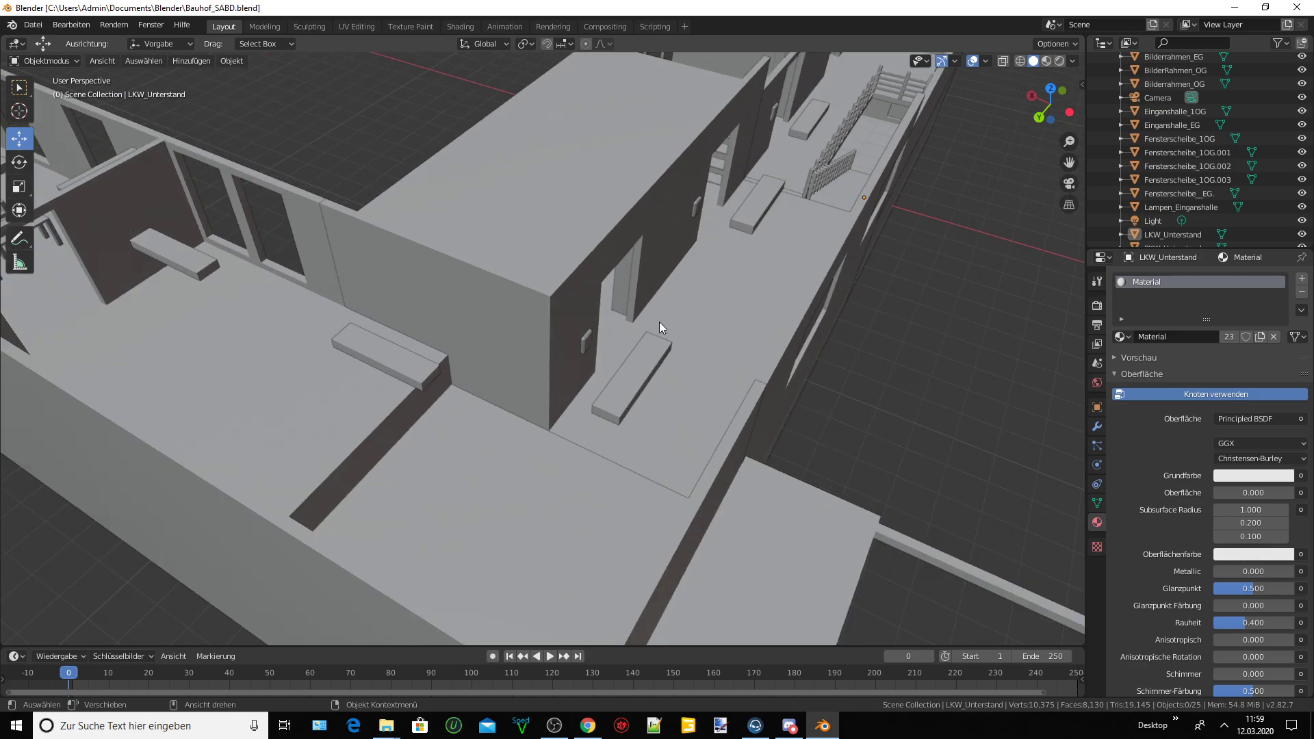
pyautogui.scroll(2, 659, 321)
pyautogui.moveTo(659, 321); pyautogui.dragTo(677, 304, button='middle')
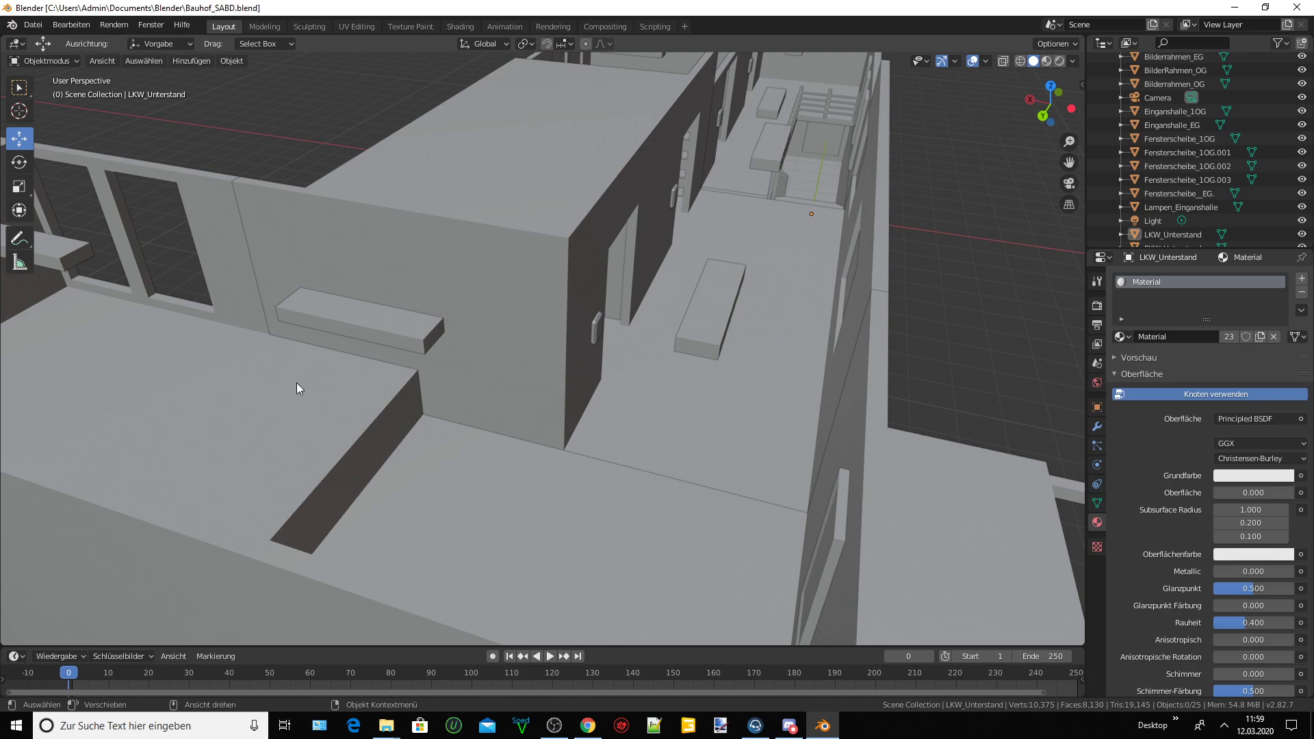
pyautogui.moveTo(297, 383); pyautogui.dragTo(220, 368, button='middle')
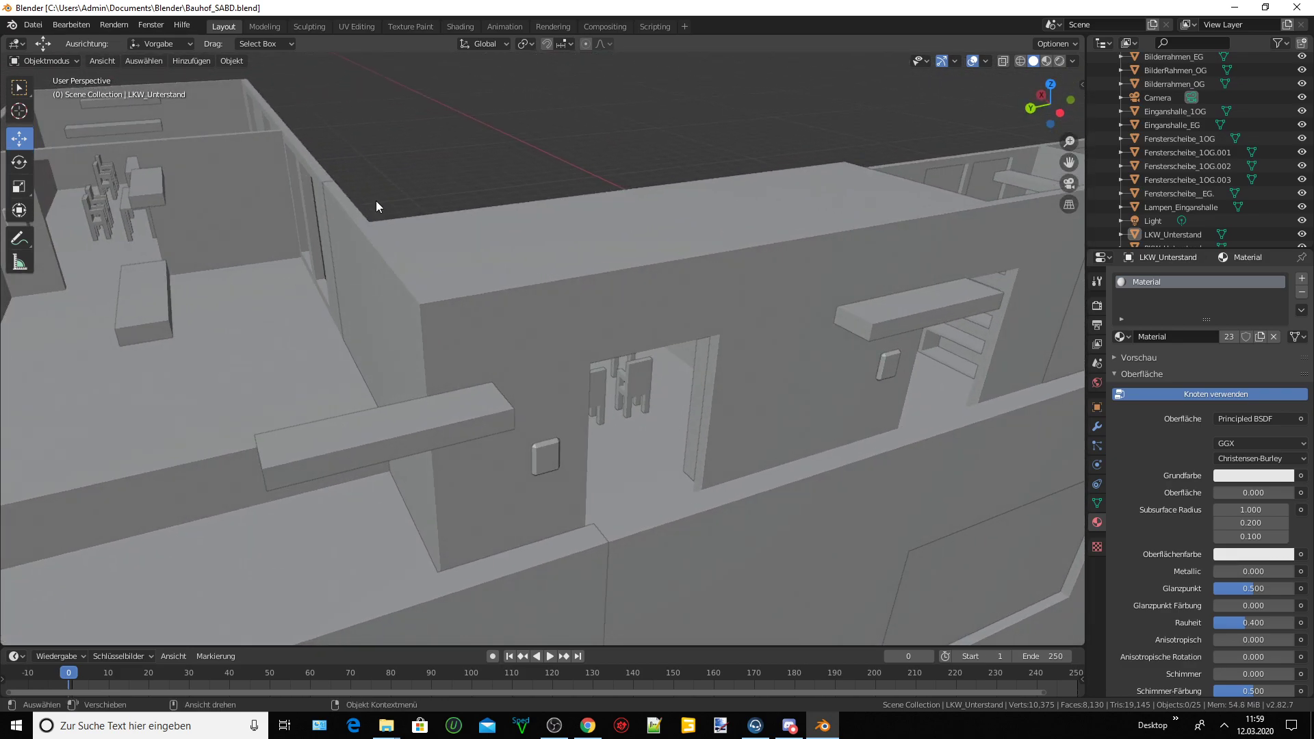
pyautogui.moveTo(375, 200)
pyautogui.mouseDown(button='middle')
pyautogui.moveTo(439, 159)
pyautogui.moveTo(271, 159)
pyautogui.moveTo(599, 197)
pyautogui.mouseUp(button='middle')
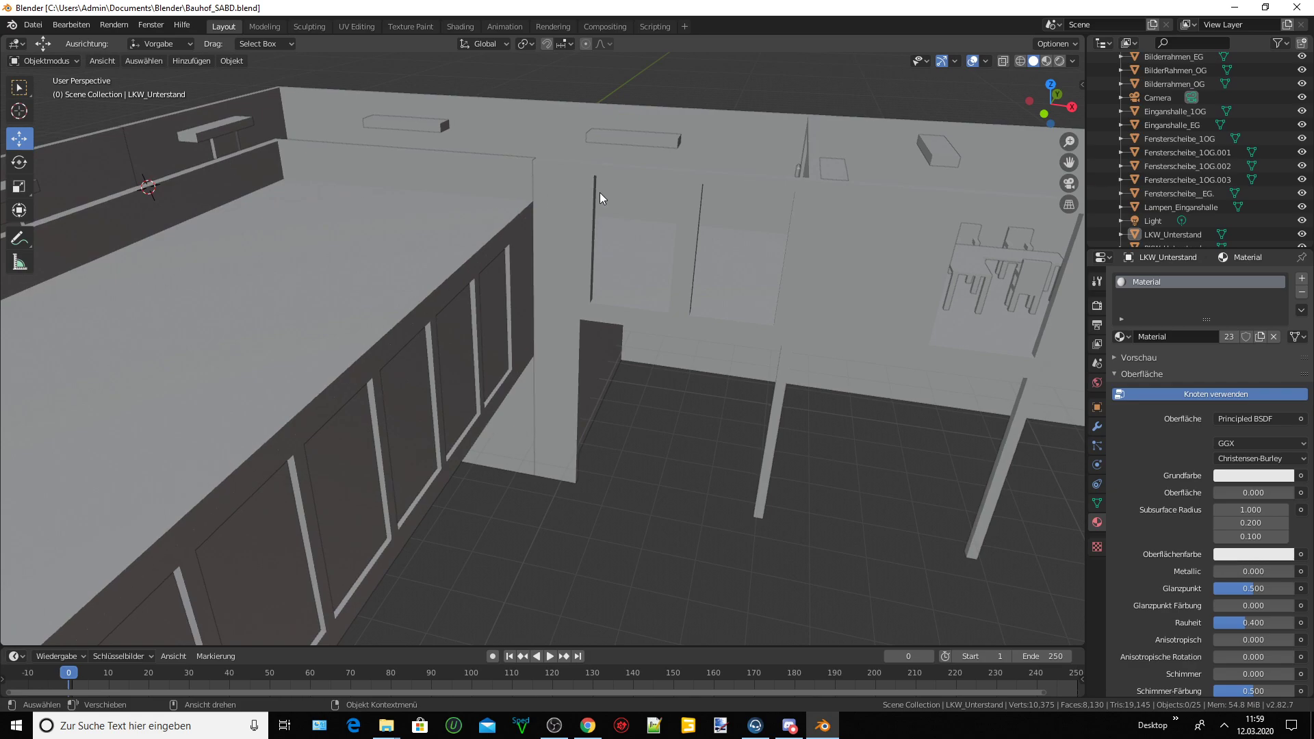
pyautogui.moveTo(1069, 162); pyautogui.dragTo(651, 312)
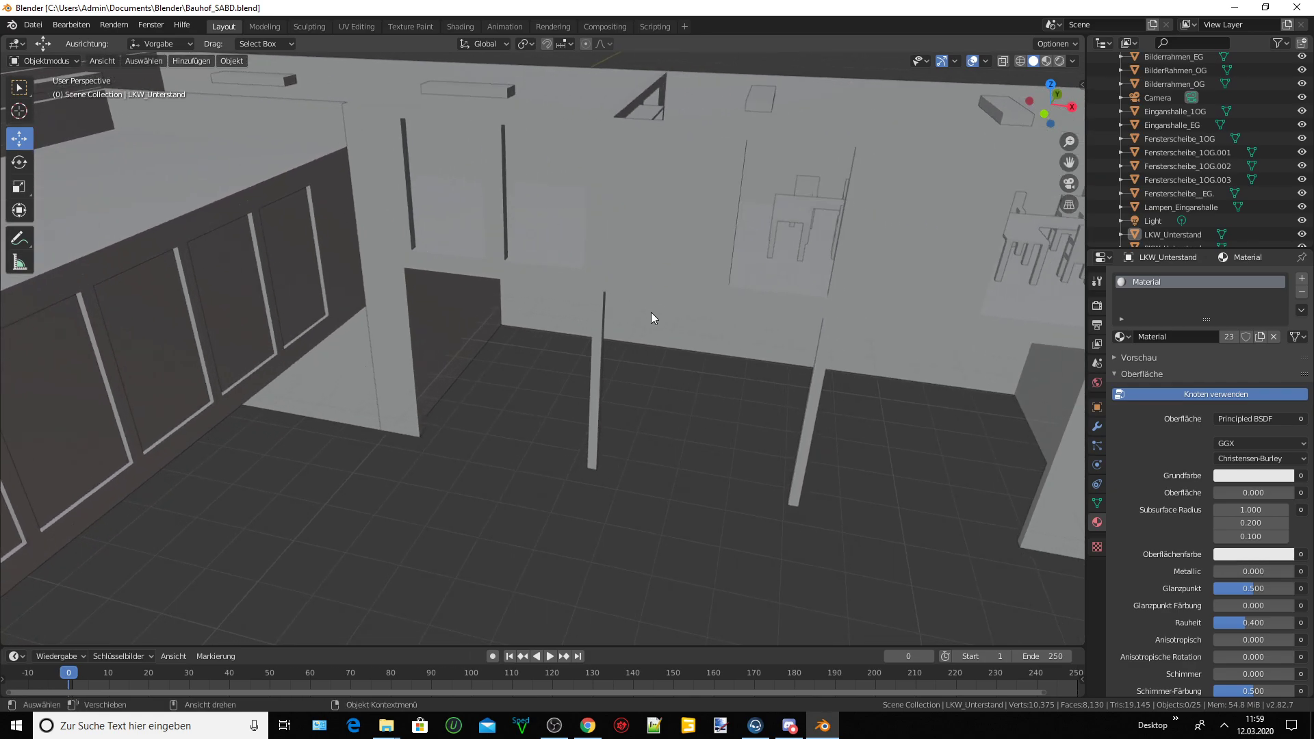
pyautogui.scroll(2, 631, 320)
pyautogui.scroll(2, 634, 298)
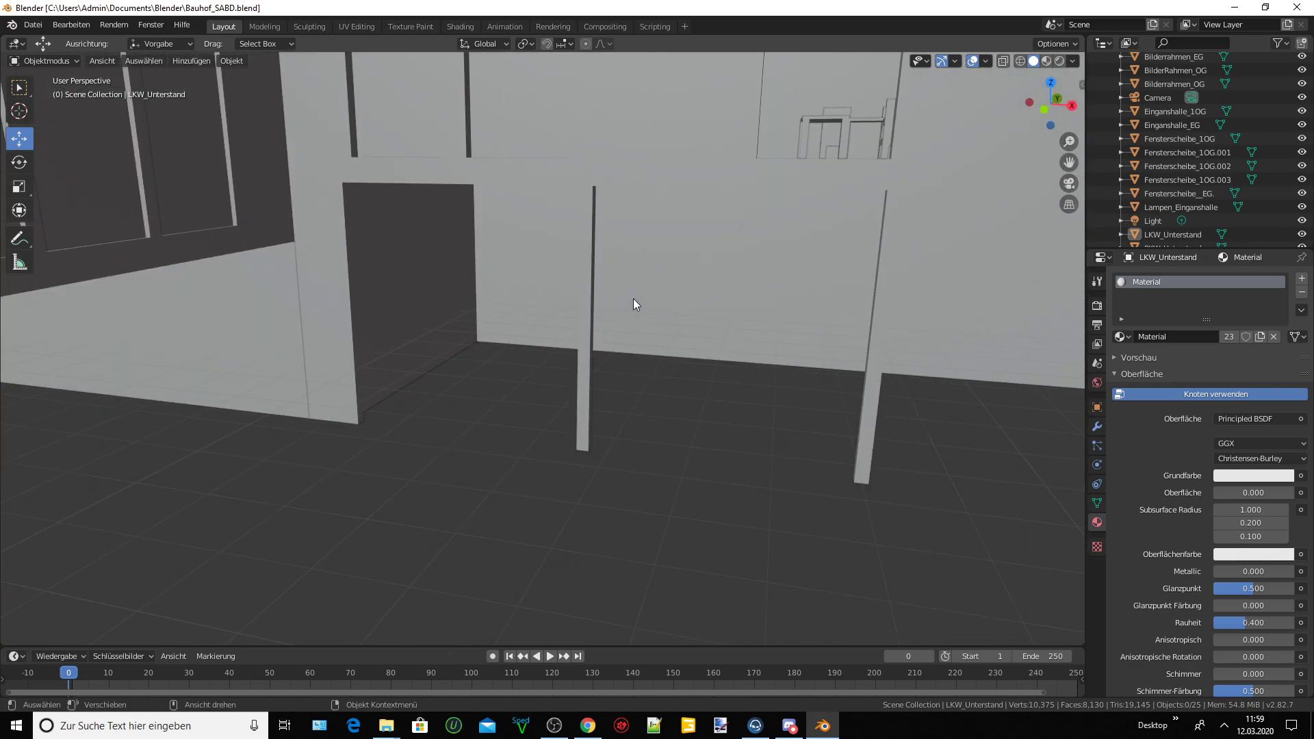
pyautogui.scroll(-2, 634, 298)
pyautogui.scroll(-3, 634, 298)
pyautogui.moveTo(634, 299)
pyautogui.mouseDown(button='middle')
pyautogui.moveTo(544, 329)
pyautogui.moveTo(597, 335)
pyautogui.moveTo(611, 311)
pyautogui.moveTo(536, 327)
pyautogui.mouseUp(button='middle')
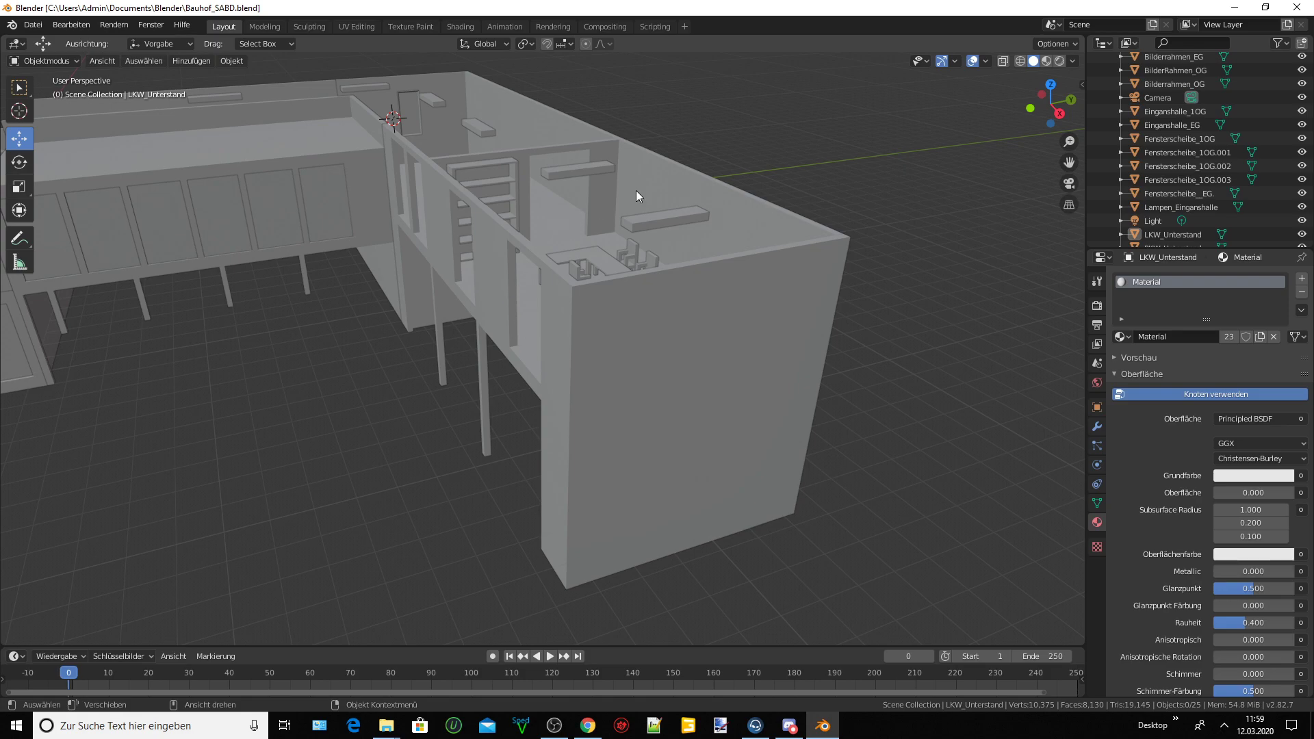
pyautogui.moveTo(1065, 163); pyautogui.dragTo(988, 194, button='middle')
pyautogui.scroll(-3, 988, 195)
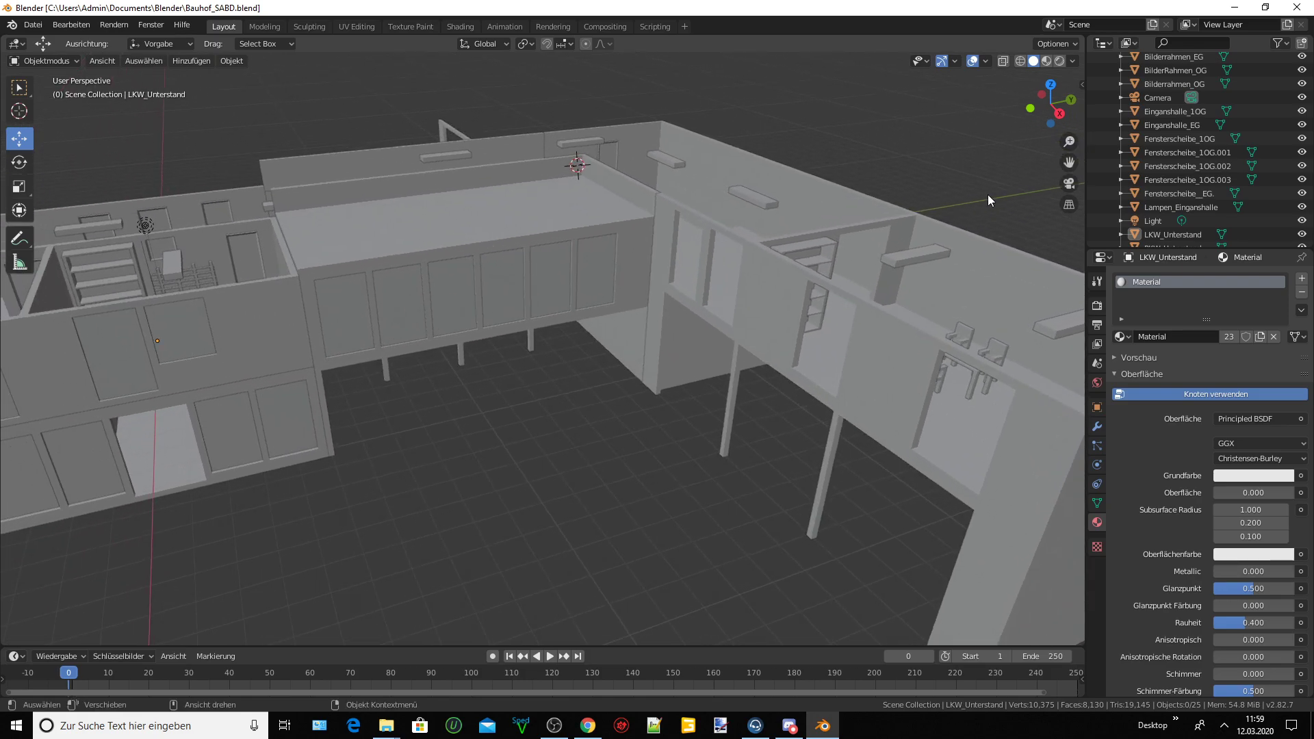
pyautogui.scroll(3, 588, 257)
pyautogui.moveTo(589, 257)
pyautogui.mouseDown(button='middle')
pyautogui.moveTo(631, 267)
pyautogui.moveTo(615, 273)
pyautogui.mouseUp(button='middle')
pyautogui.scroll(2, 436, 195)
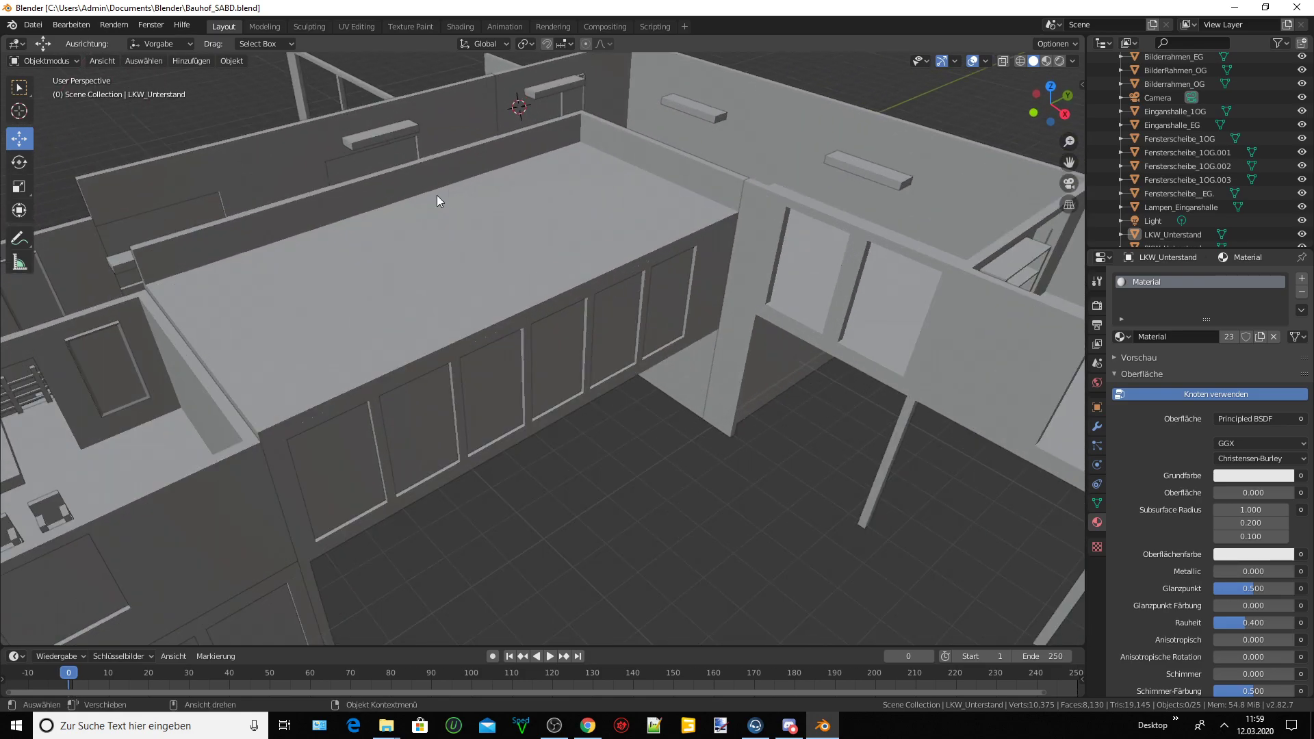
pyautogui.scroll(1, 437, 195)
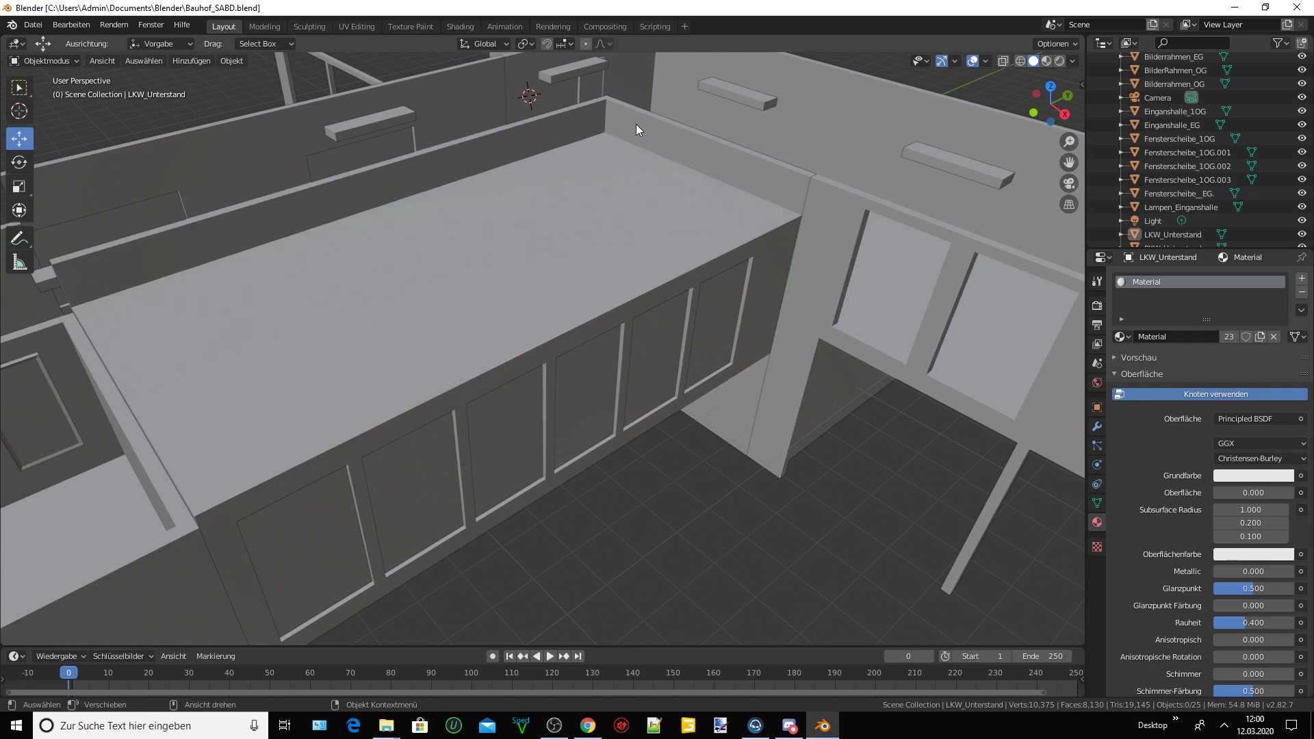
pyautogui.moveTo(661, 213); pyautogui.dragTo(581, 174, button='middle')
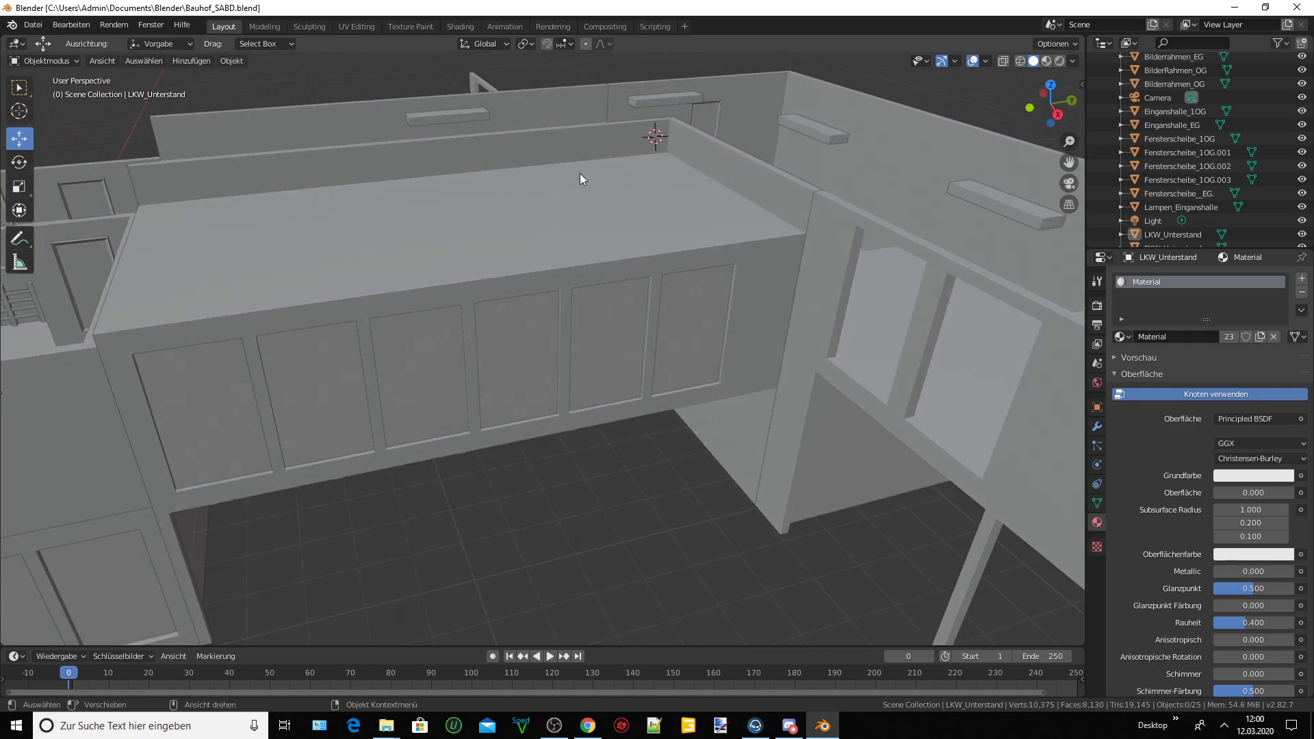
pyautogui.moveTo(651, 374)
pyautogui.mouseDown(button='middle')
pyautogui.moveTo(688, 372)
pyautogui.moveTo(686, 322)
pyautogui.moveTo(684, 400)
pyautogui.mouseUp(button='middle')
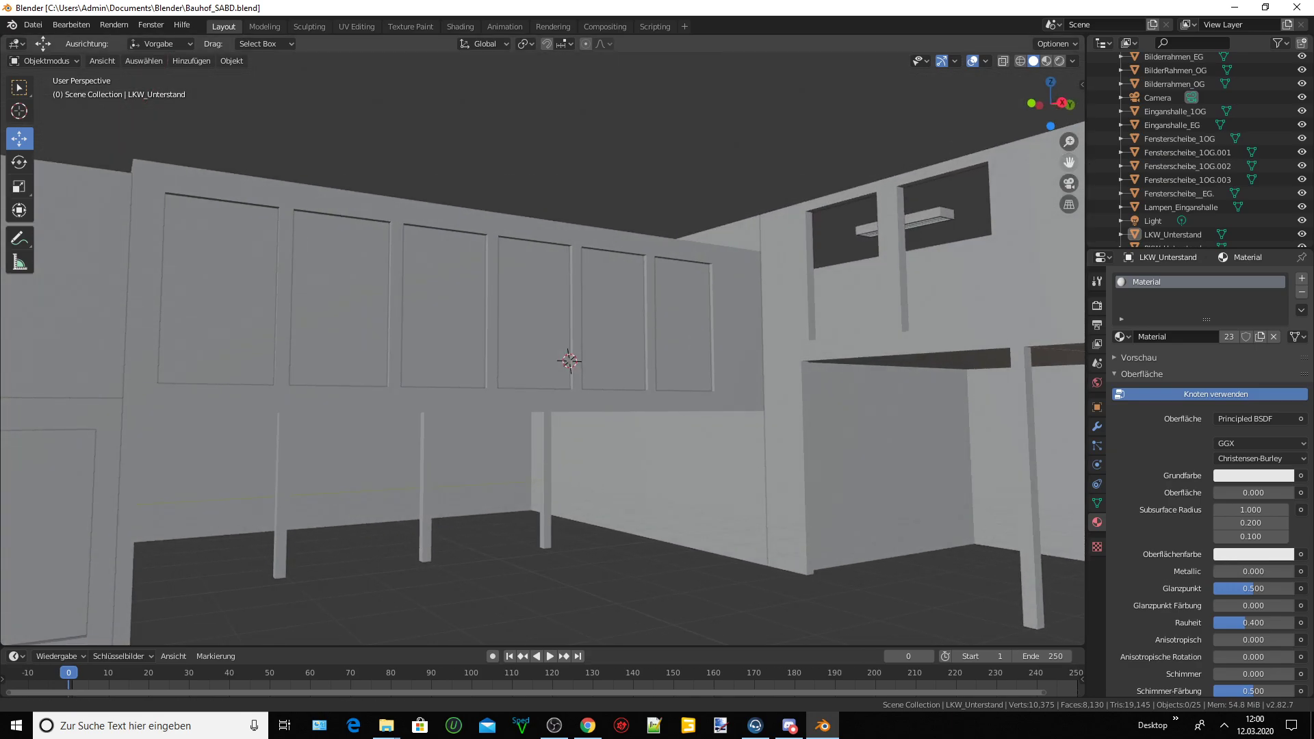
pyautogui.moveTo(1086, 162)
pyautogui.mouseDown(button='middle')
pyautogui.moveTo(455, 328)
pyautogui.moveTo(794, 370)
pyautogui.moveTo(1048, 265)
pyautogui.mouseUp(button='middle')
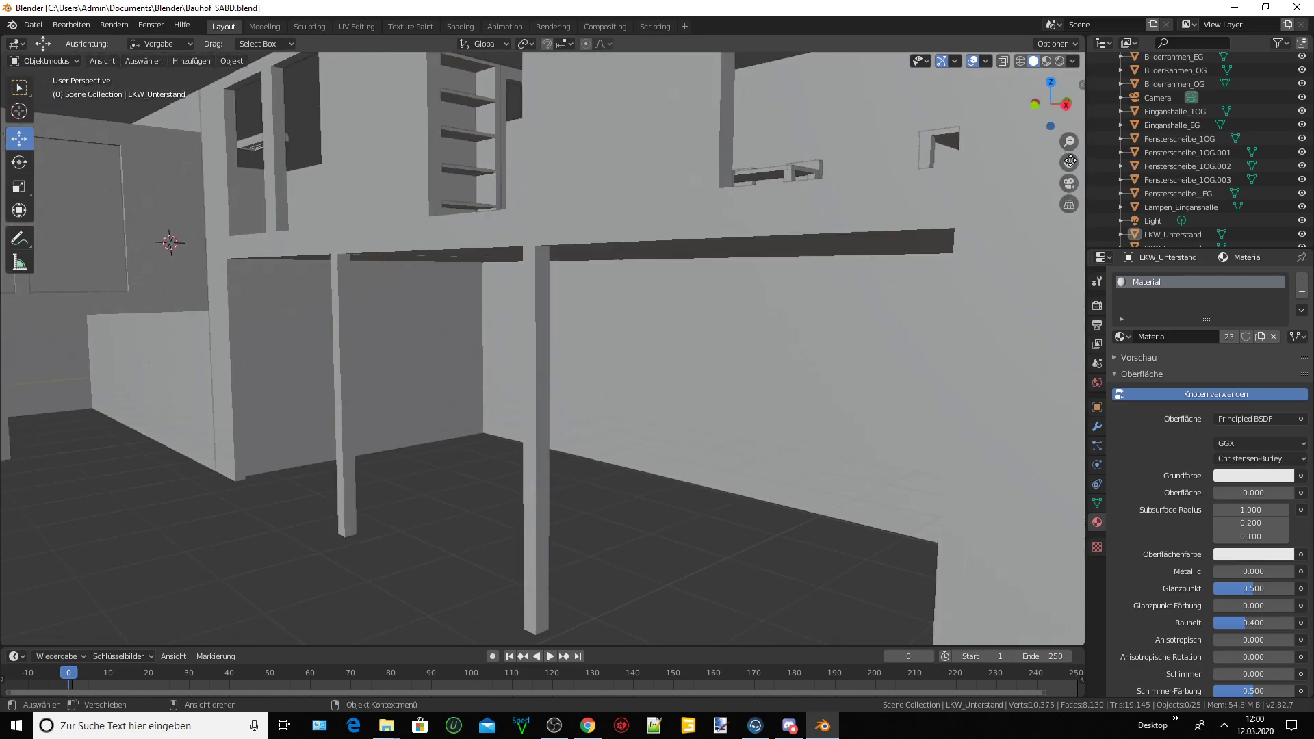
pyautogui.scroll(3, 625, 353)
pyautogui.scroll(-1, 787, 402)
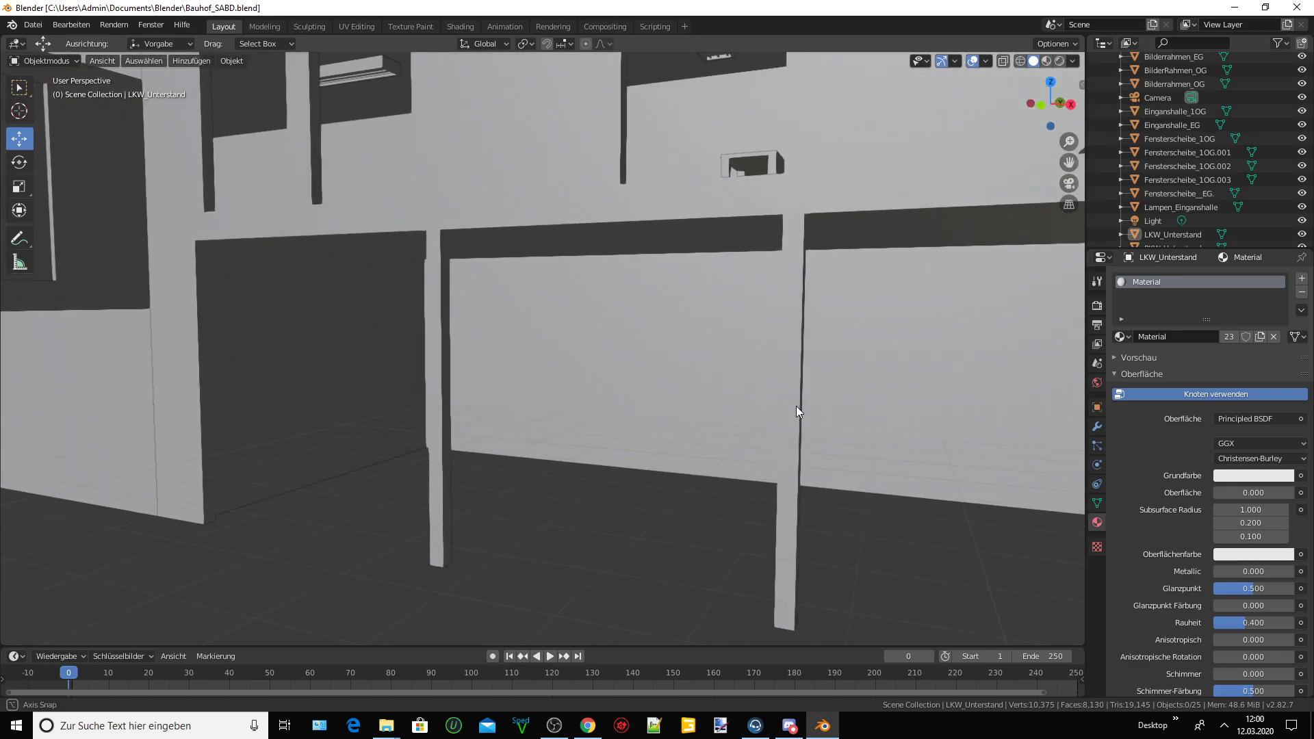
pyautogui.scroll(-1, 796, 405)
pyautogui.scroll(-1, 810, 411)
pyautogui.scroll(-1, 801, 414)
pyautogui.moveTo(790, 419); pyautogui.dragTo(746, 417, button='middle')
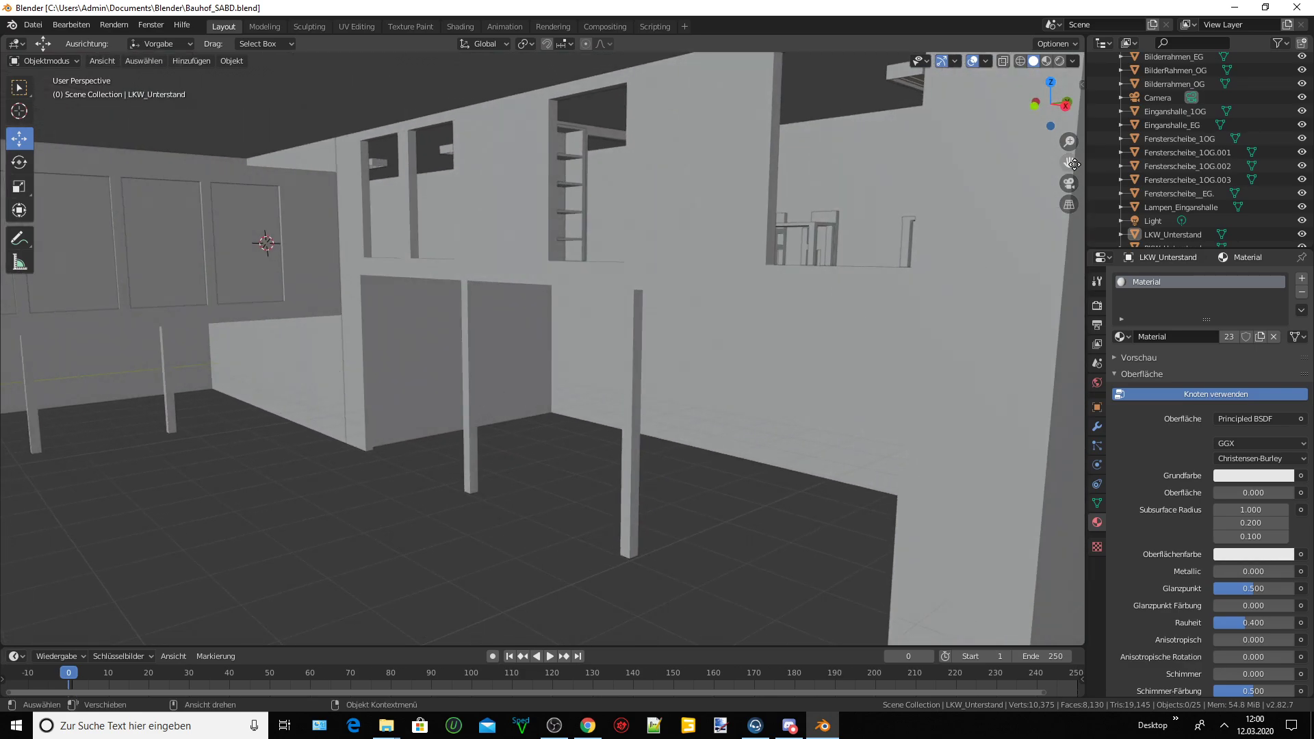
pyautogui.moveTo(1073, 164); pyautogui.dragTo(662, 360)
pyautogui.scroll(2, 663, 360)
pyautogui.scroll(1, 642, 373)
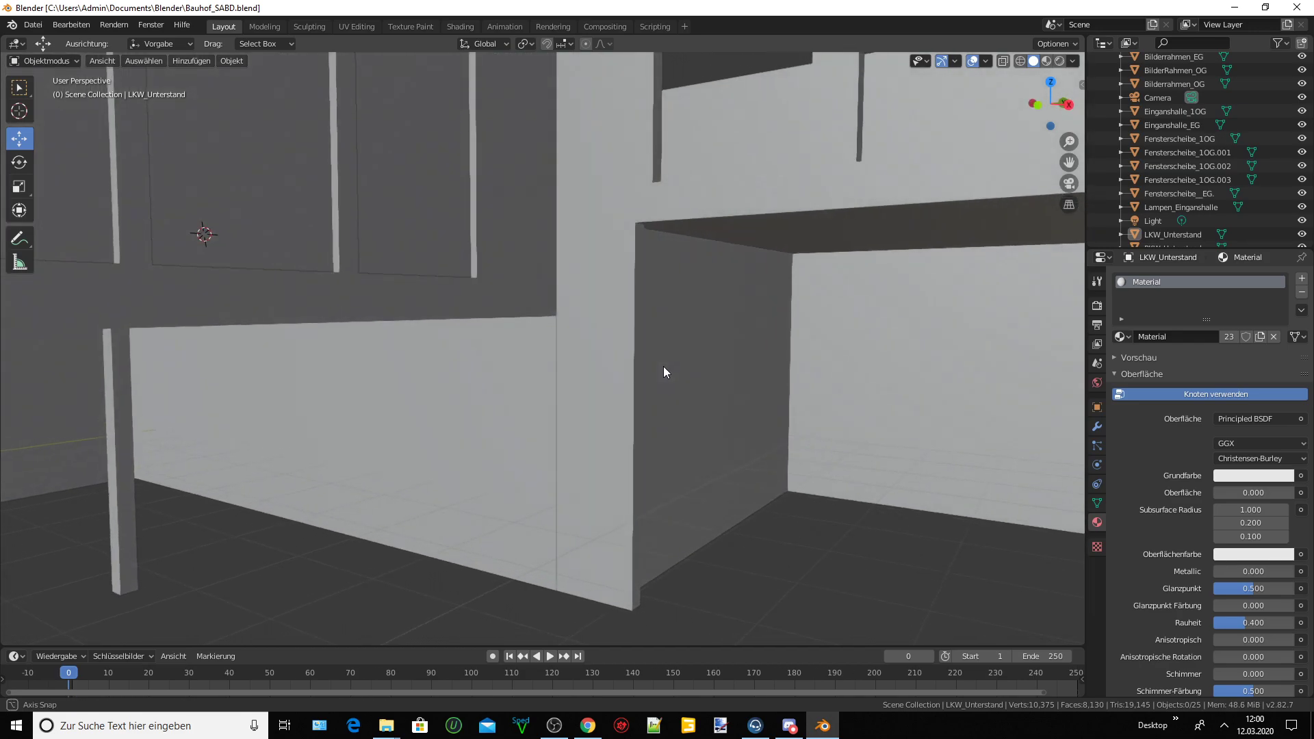
pyautogui.moveTo(663, 373); pyautogui.dragTo(607, 384, button='middle')
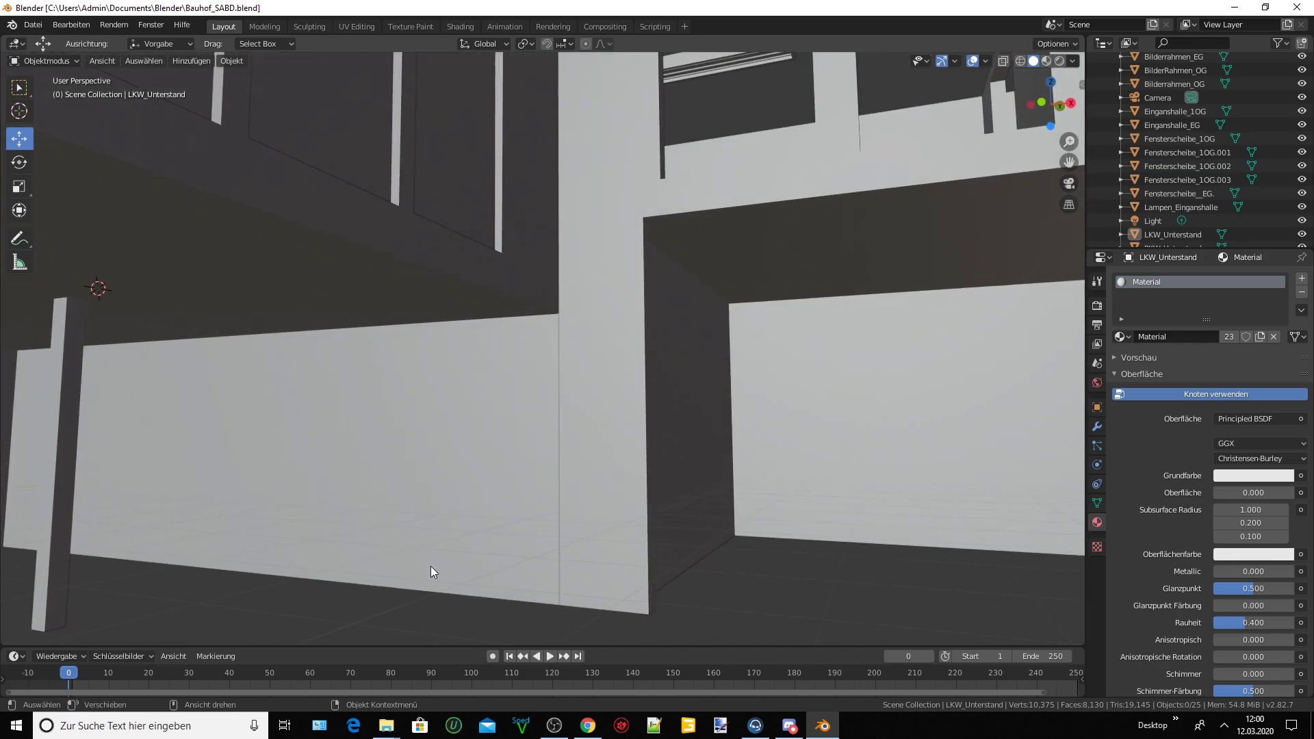
pyautogui.scroll(-2, 465, 513)
pyautogui.moveTo(597, 454)
pyautogui.mouseDown(button='middle')
pyautogui.moveTo(565, 497)
pyautogui.moveTo(639, 360)
pyautogui.moveTo(673, 377)
pyautogui.mouseUp(button='middle')
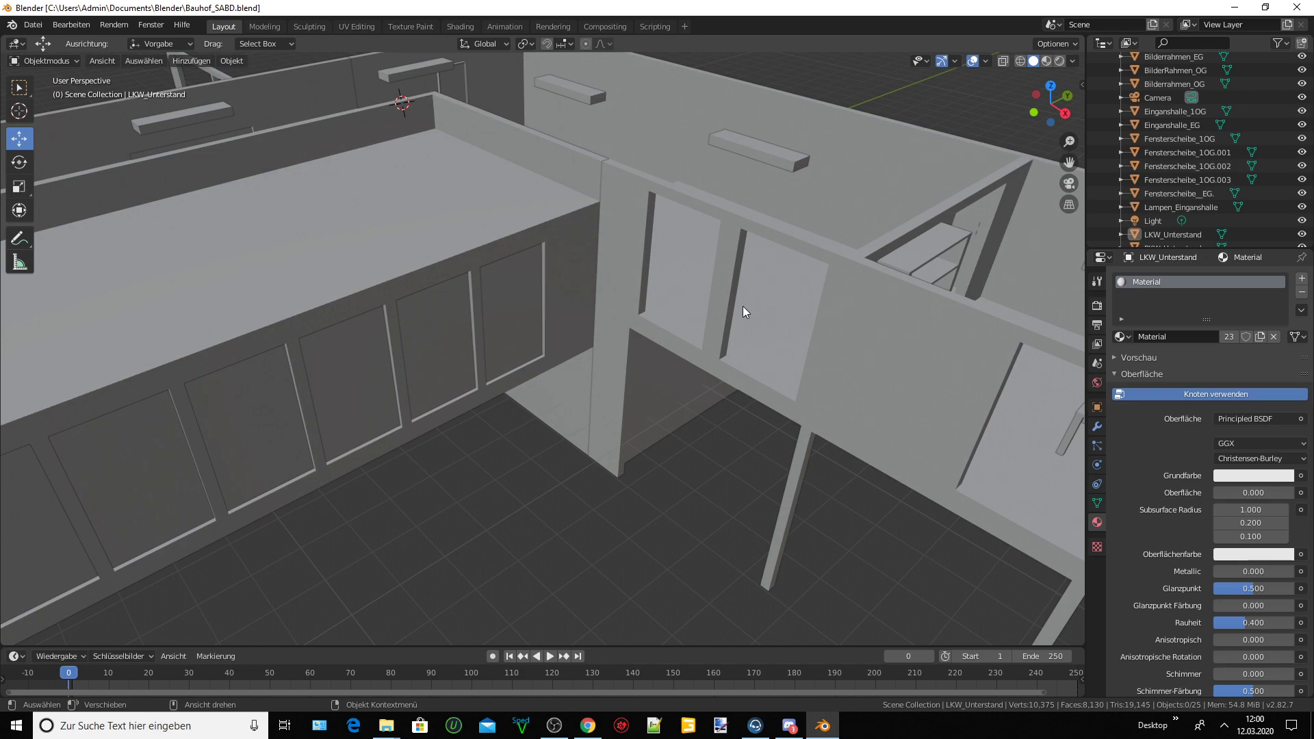
pyautogui.moveTo(745, 312); pyautogui.dragTo(887, 287, button='middle')
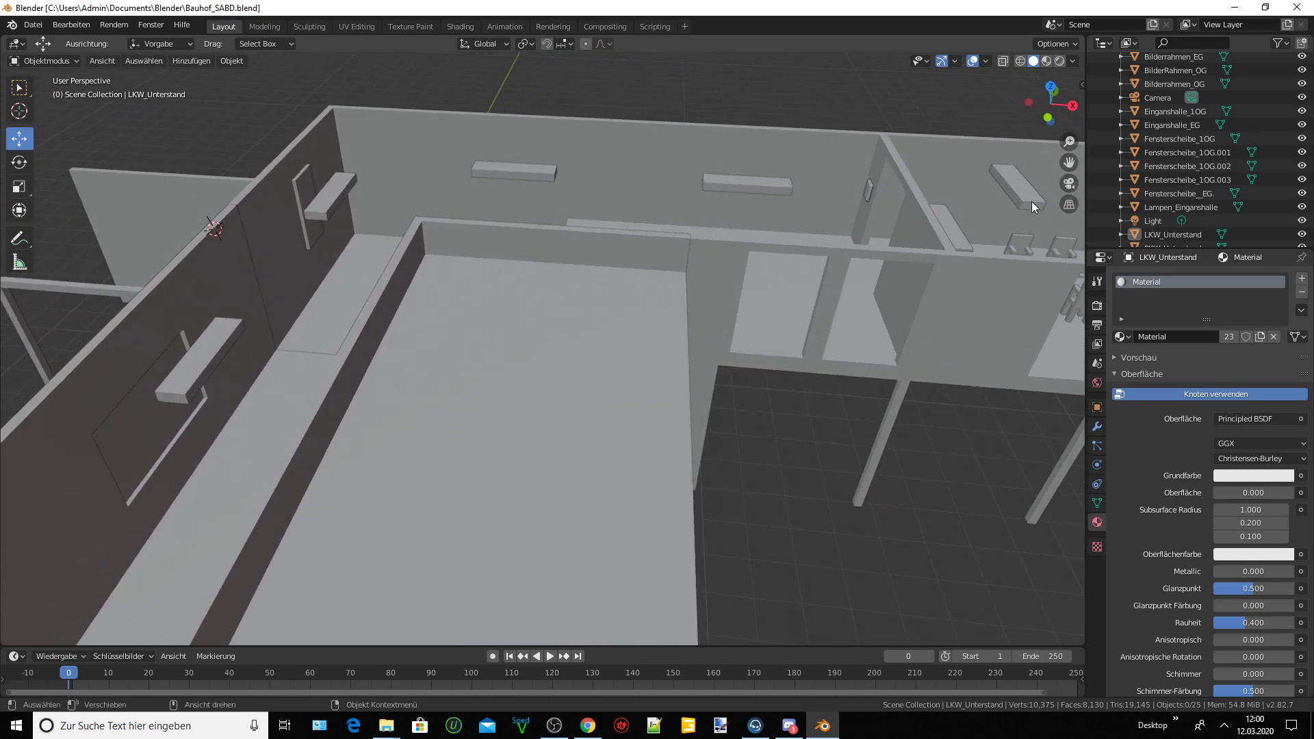
pyautogui.moveTo(1069, 163); pyautogui.dragTo(1068, 163)
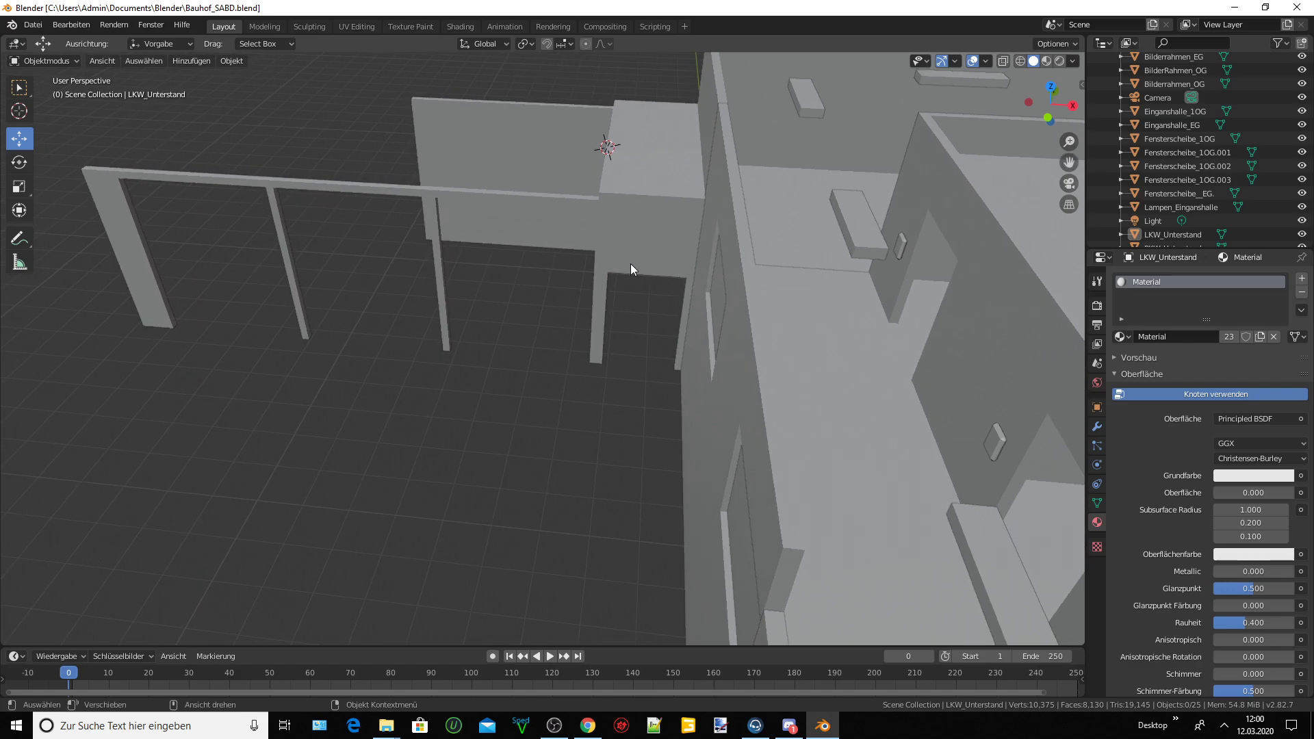
pyautogui.moveTo(631, 264)
pyautogui.mouseDown(button='middle')
pyautogui.moveTo(677, 240)
pyautogui.moveTo(622, 258)
pyautogui.mouseUp(button='middle')
pyautogui.scroll(2, 622, 258)
pyautogui.scroll(2, 622, 258)
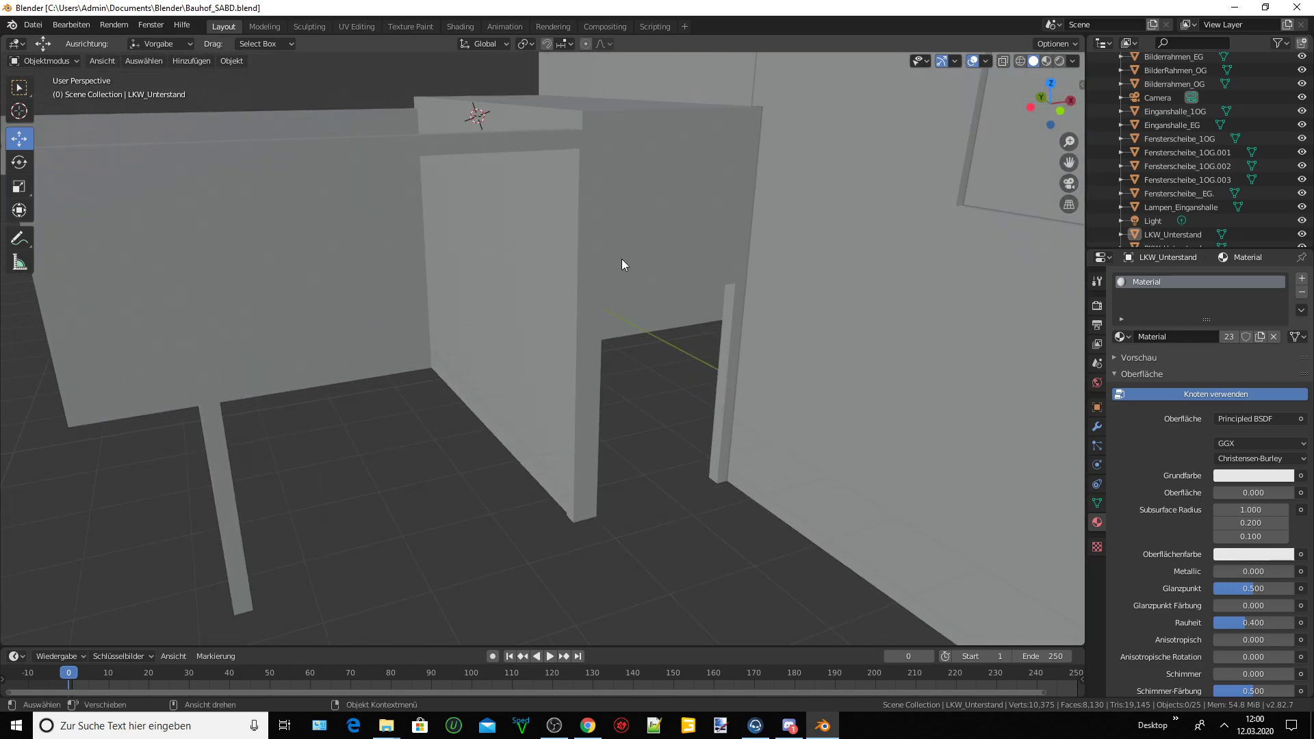
pyautogui.scroll(3, 680, 303)
pyautogui.scroll(3, 671, 296)
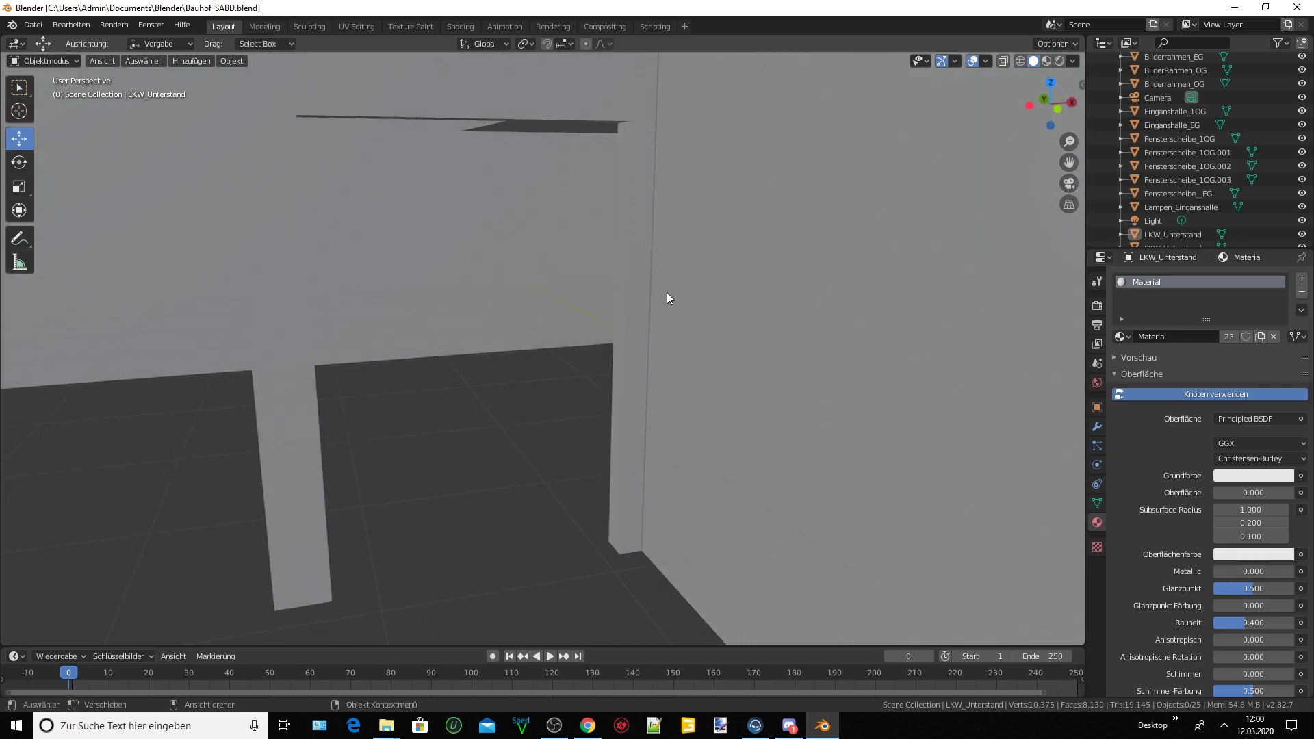
pyautogui.moveTo(667, 292)
pyautogui.mouseDown(button='middle')
pyautogui.moveTo(464, 258)
pyautogui.moveTo(465, 245)
pyautogui.moveTo(625, 293)
pyautogui.moveTo(652, 316)
pyautogui.moveTo(769, 317)
pyautogui.mouseUp(button='middle')
pyautogui.scroll(2, 464, 258)
pyautogui.moveTo(825, 185)
pyautogui.mouseDown(button='middle')
pyautogui.moveTo(831, 226)
pyautogui.moveTo(802, 232)
pyautogui.mouseUp(button='middle')
pyautogui.scroll(5, 770, 372)
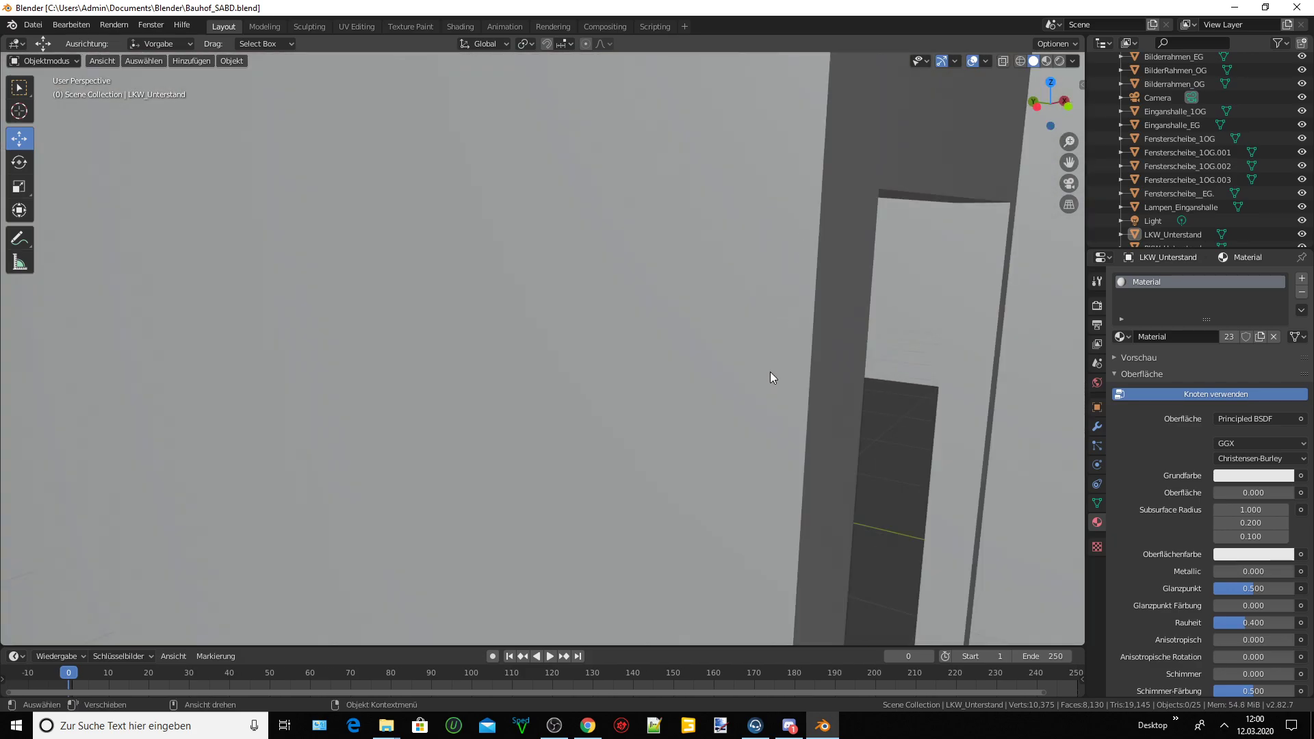
pyautogui.scroll(-4, 762, 374)
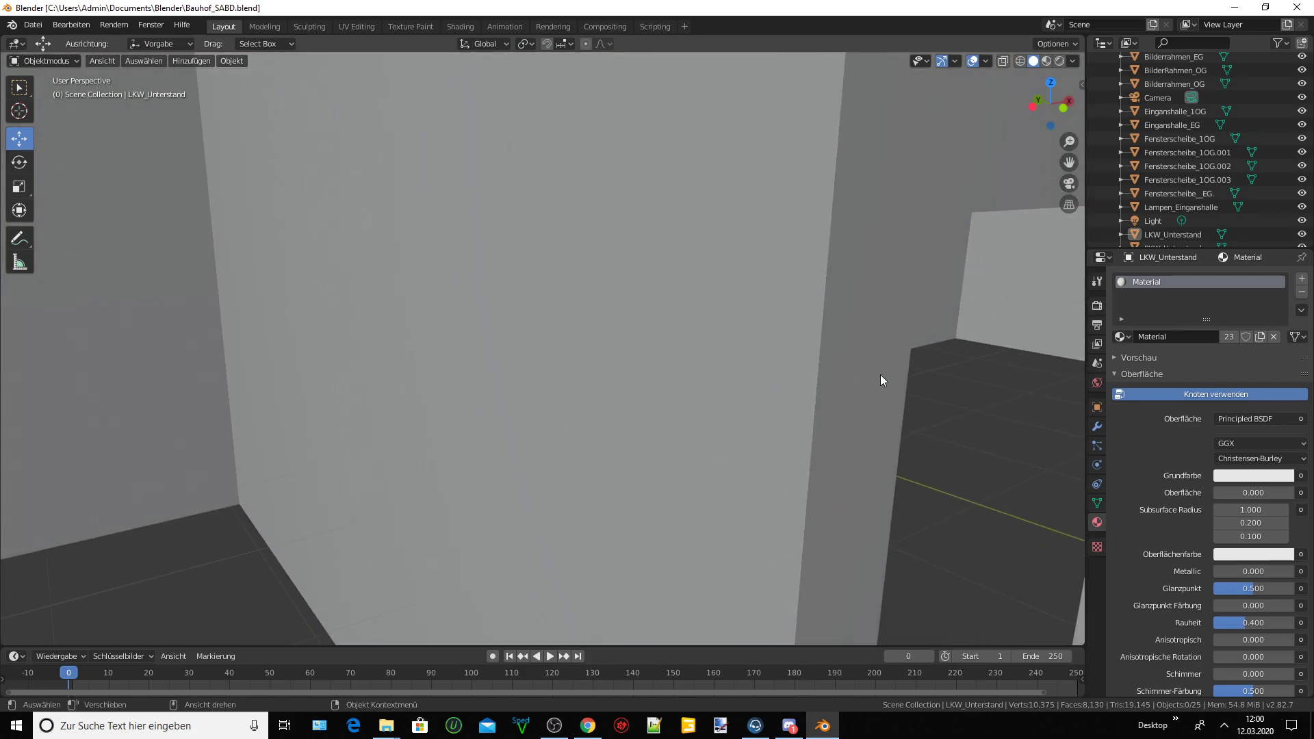
pyautogui.scroll(-2, 880, 375)
pyautogui.moveTo(880, 375)
pyautogui.mouseDown(button='middle')
pyautogui.moveTo(889, 389)
pyautogui.moveTo(829, 405)
pyautogui.mouseUp(button='middle')
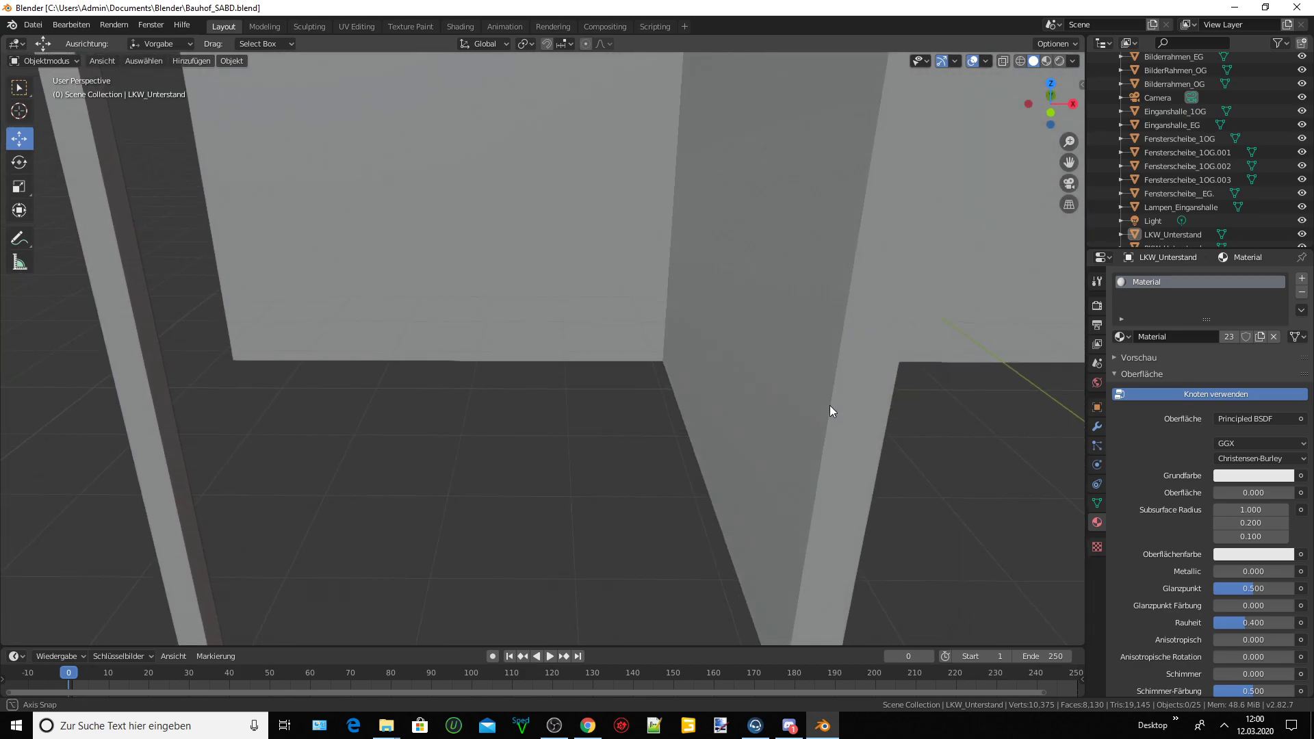
pyautogui.scroll(-5, 868, 331)
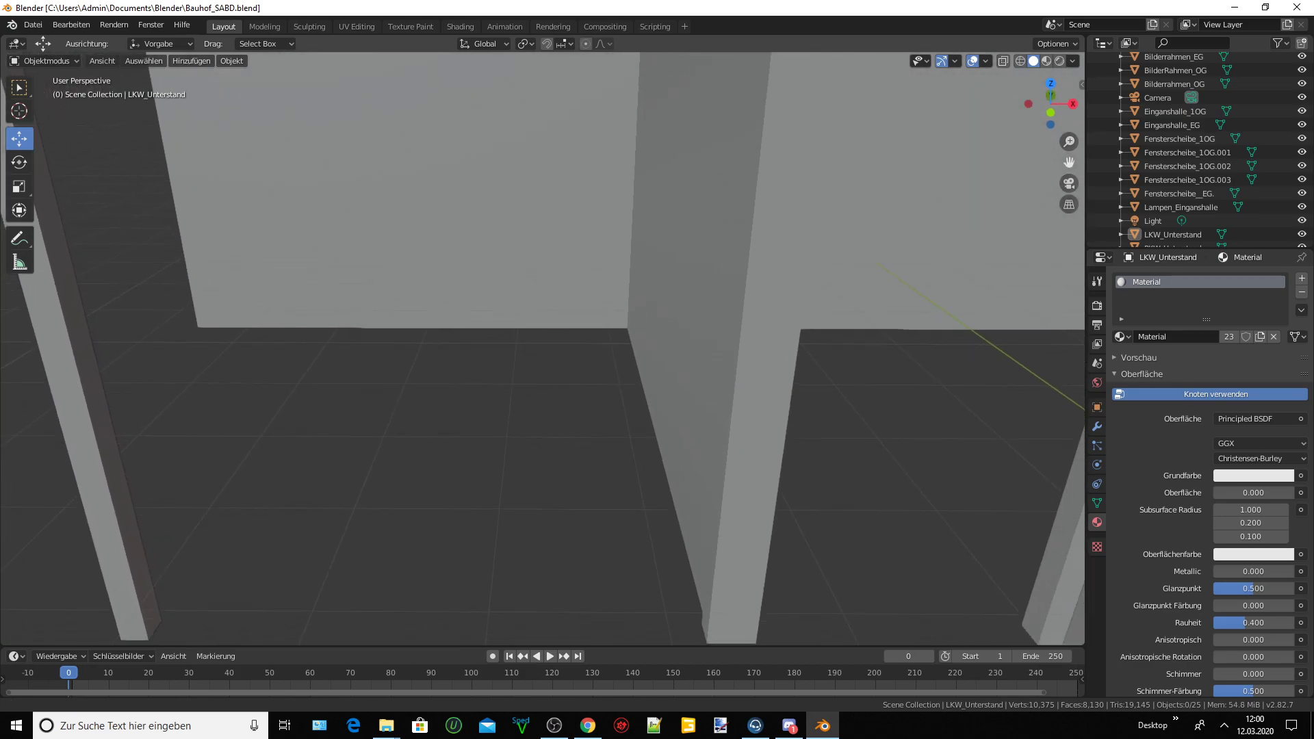
pyautogui.scroll(-2, 868, 332)
pyautogui.scroll(-2, 840, 329)
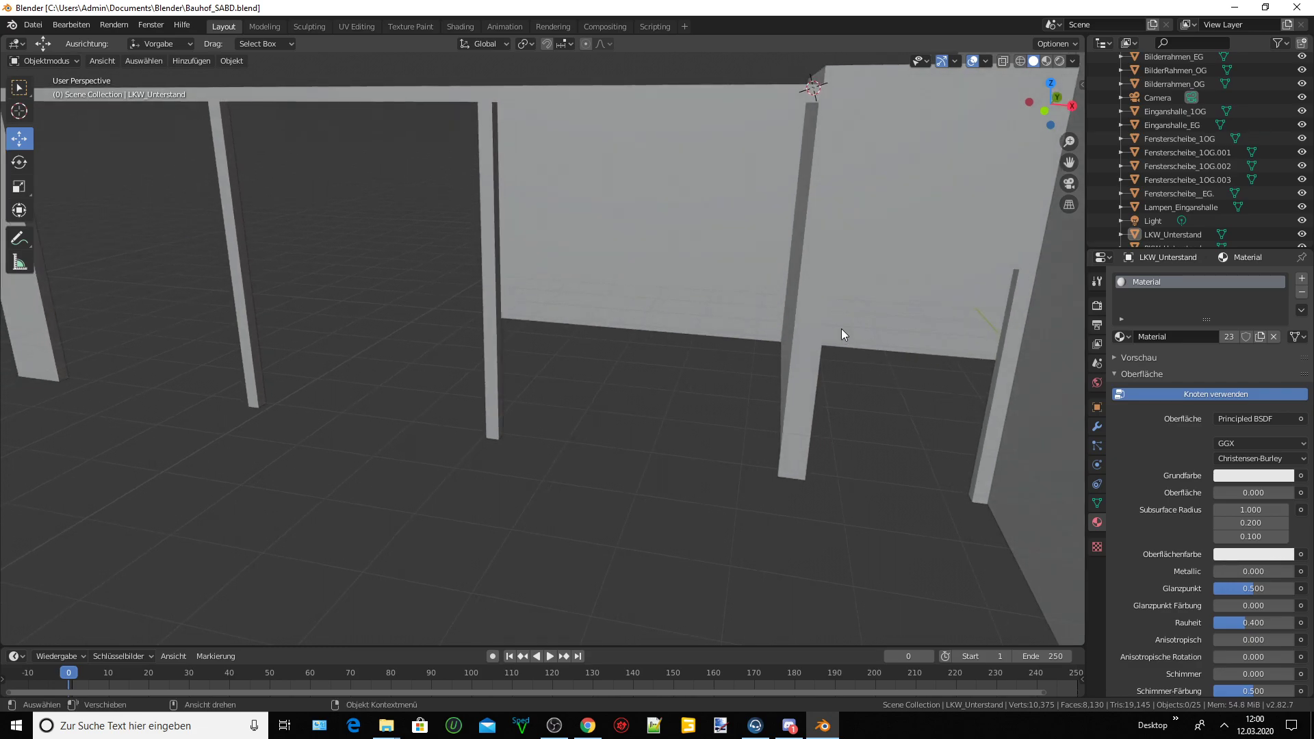
pyautogui.scroll(-2, 846, 334)
pyautogui.moveTo(846, 334)
pyautogui.mouseDown(button='middle')
pyautogui.moveTo(832, 353)
pyautogui.moveTo(853, 355)
pyautogui.mouseUp(button='middle')
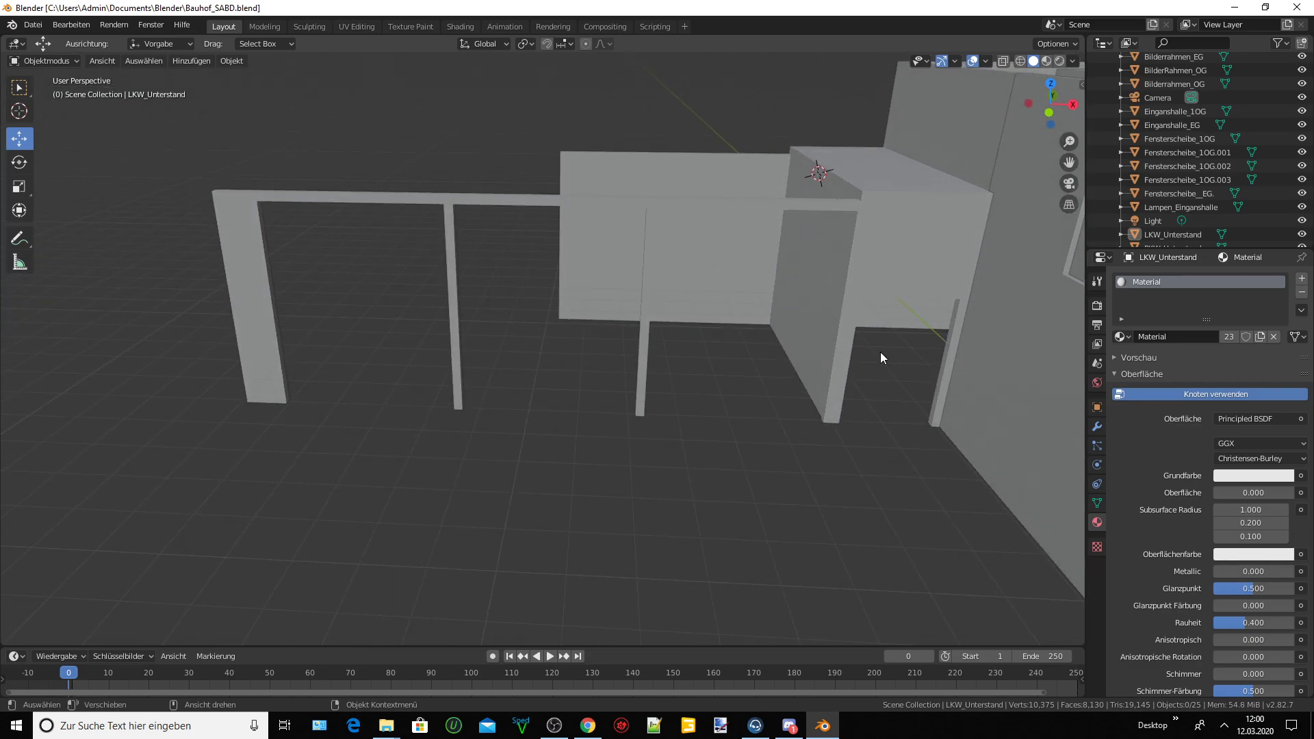
pyautogui.scroll(5, 1025, 194)
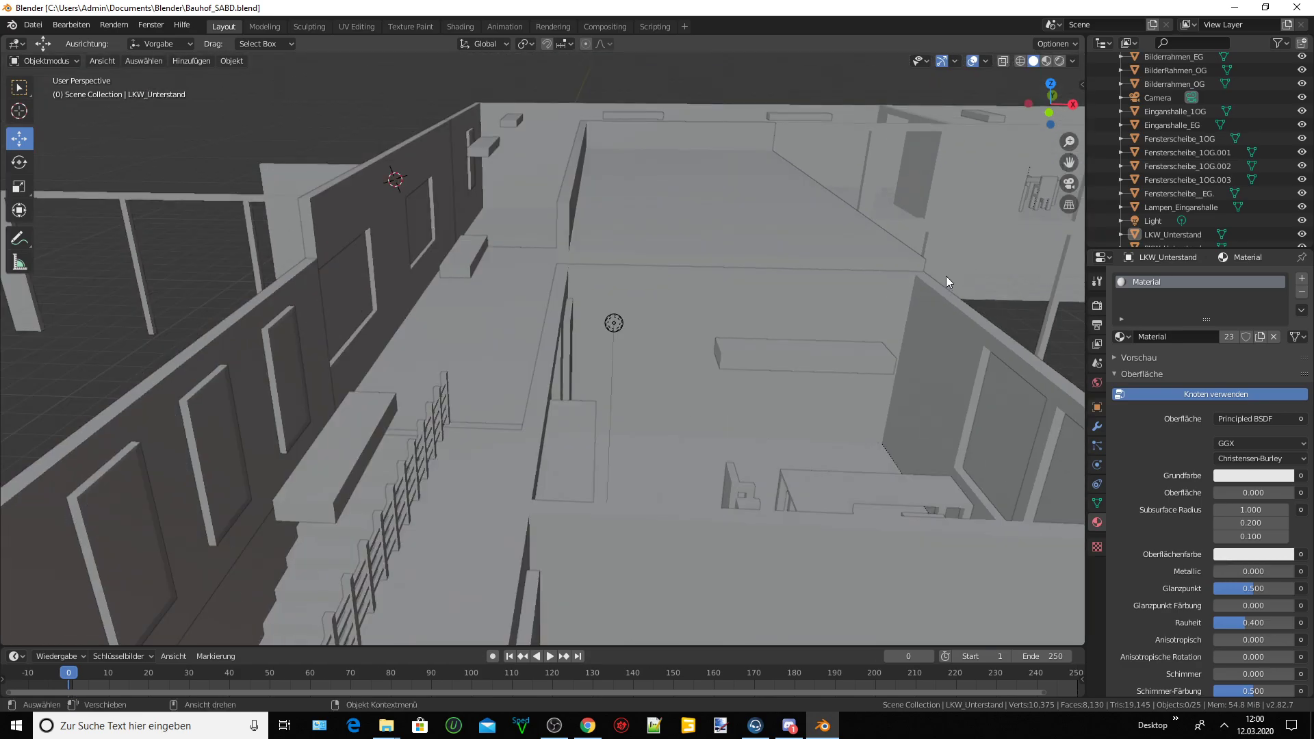
pyautogui.moveTo(946, 276); pyautogui.dragTo(857, 273, button='middle')
pyautogui.scroll(3, 681, 258)
pyautogui.scroll(3, 681, 259)
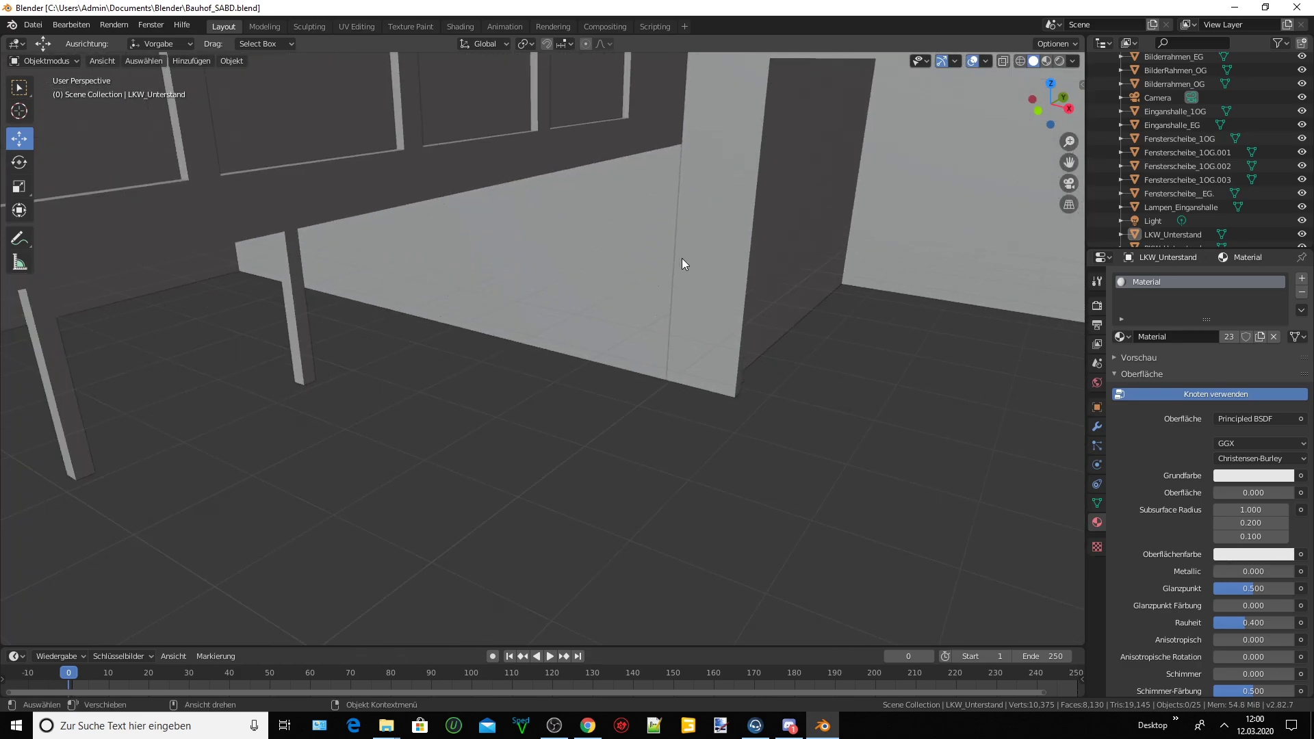
pyautogui.scroll(-3, 636, 303)
pyautogui.scroll(-4, 635, 303)
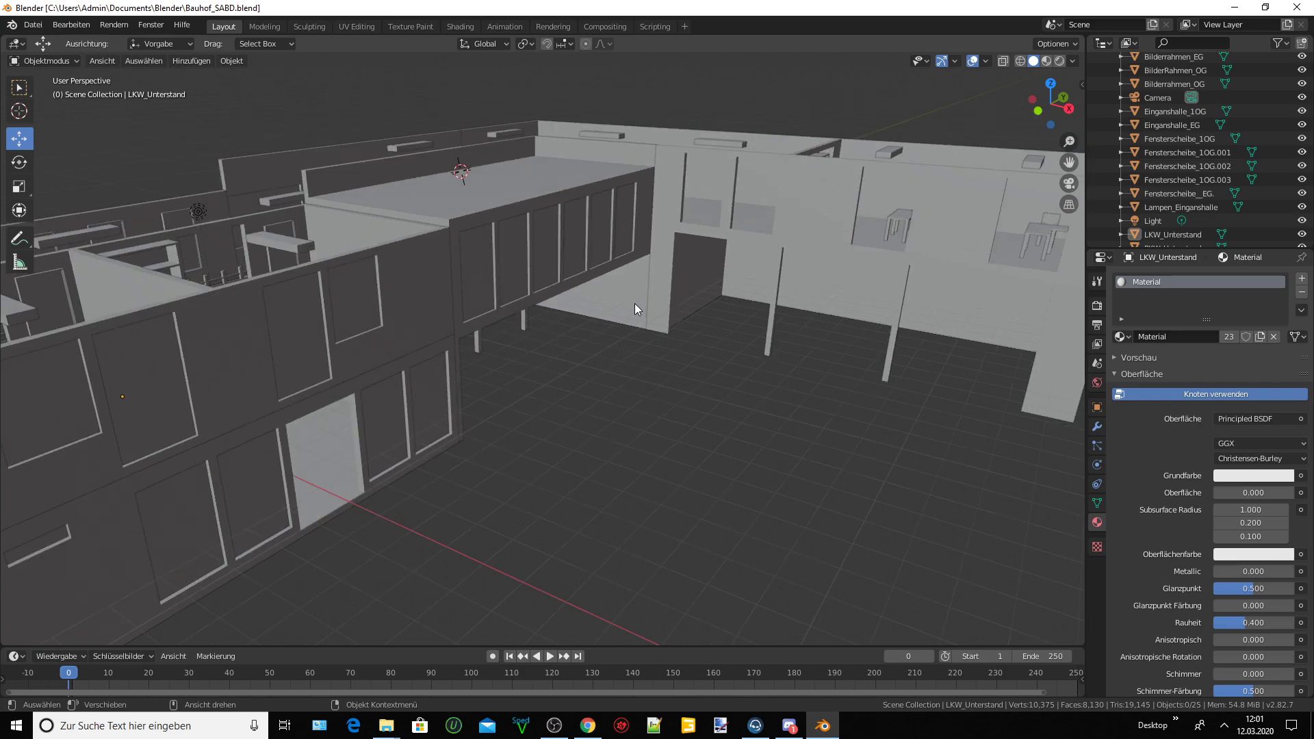
pyautogui.moveTo(634, 302); pyautogui.dragTo(717, 311, button='middle')
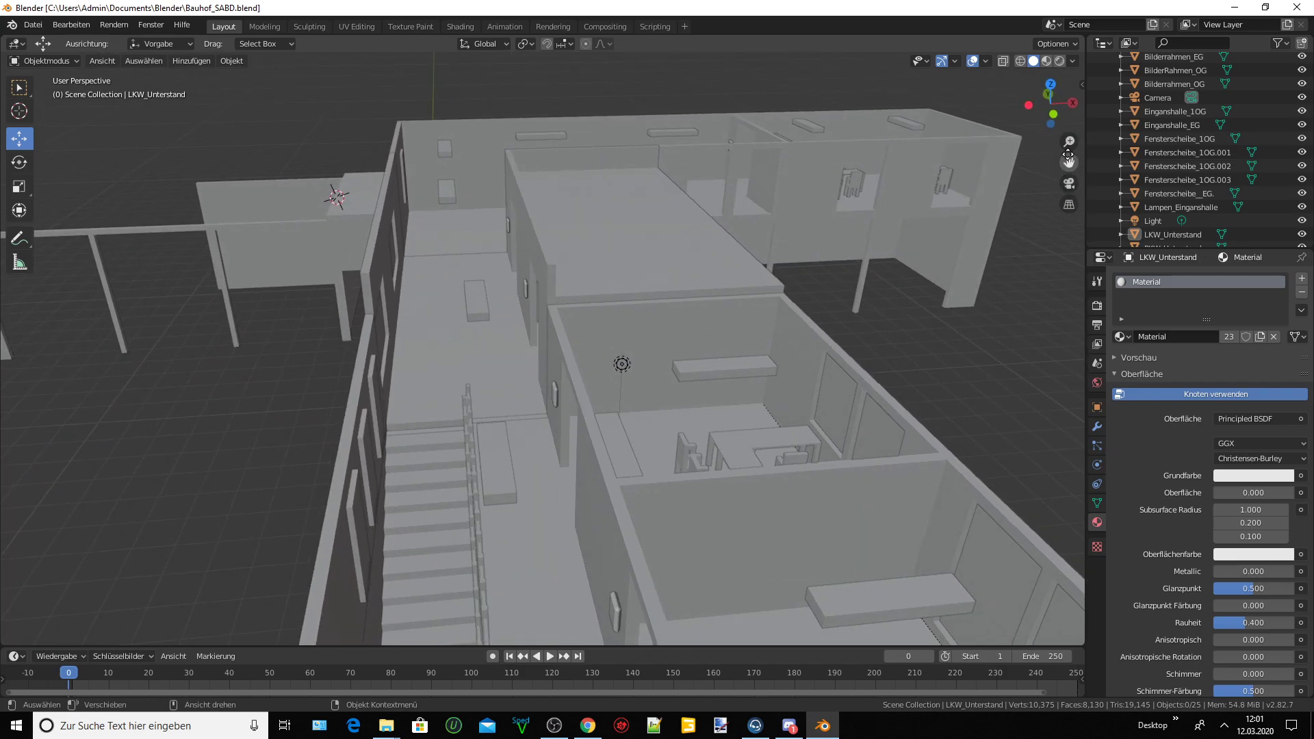
pyautogui.scroll(3, 888, 245)
pyautogui.scroll(2, 647, 282)
pyautogui.scroll(1, 648, 282)
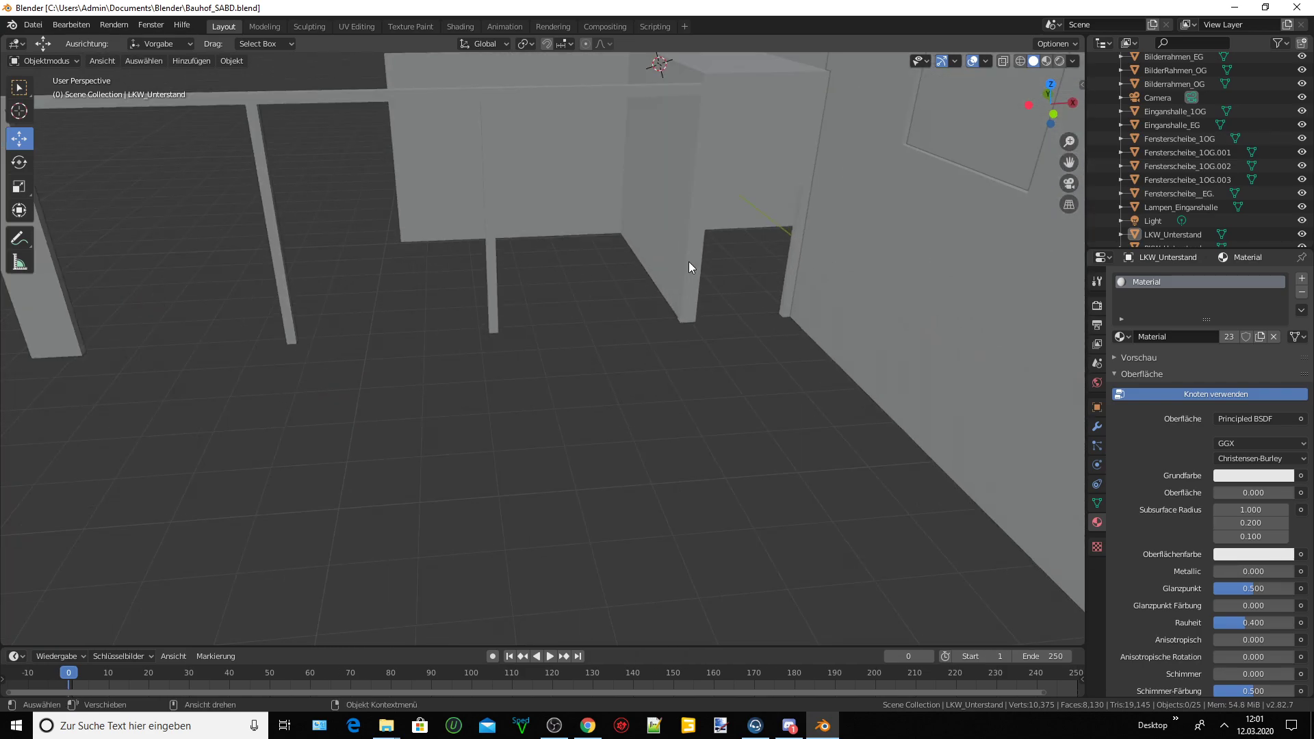
pyautogui.scroll(1, 759, 250)
pyautogui.scroll(1, 780, 243)
pyautogui.scroll(1, 791, 264)
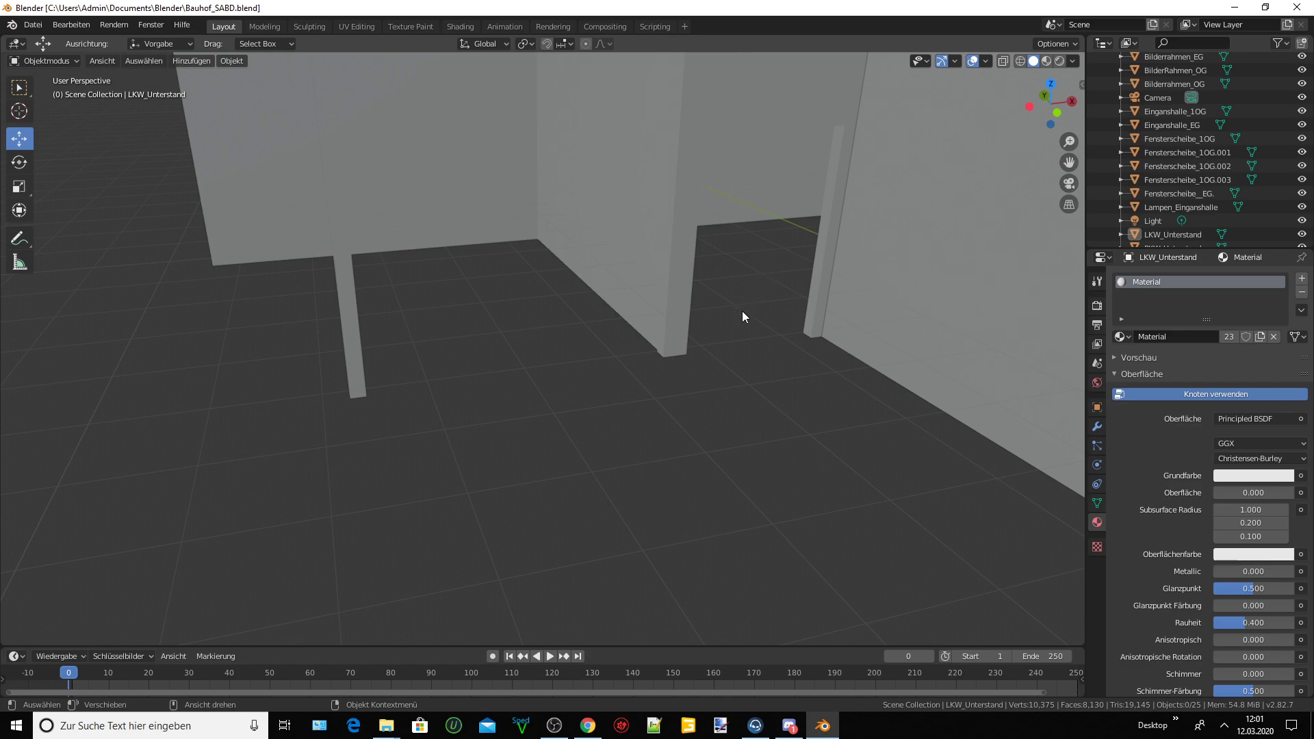
pyautogui.scroll(-2, 742, 310)
pyautogui.scroll(-2, 742, 311)
pyautogui.scroll(-2, 733, 313)
pyautogui.moveTo(721, 315); pyautogui.dragTo(780, 276, button='middle')
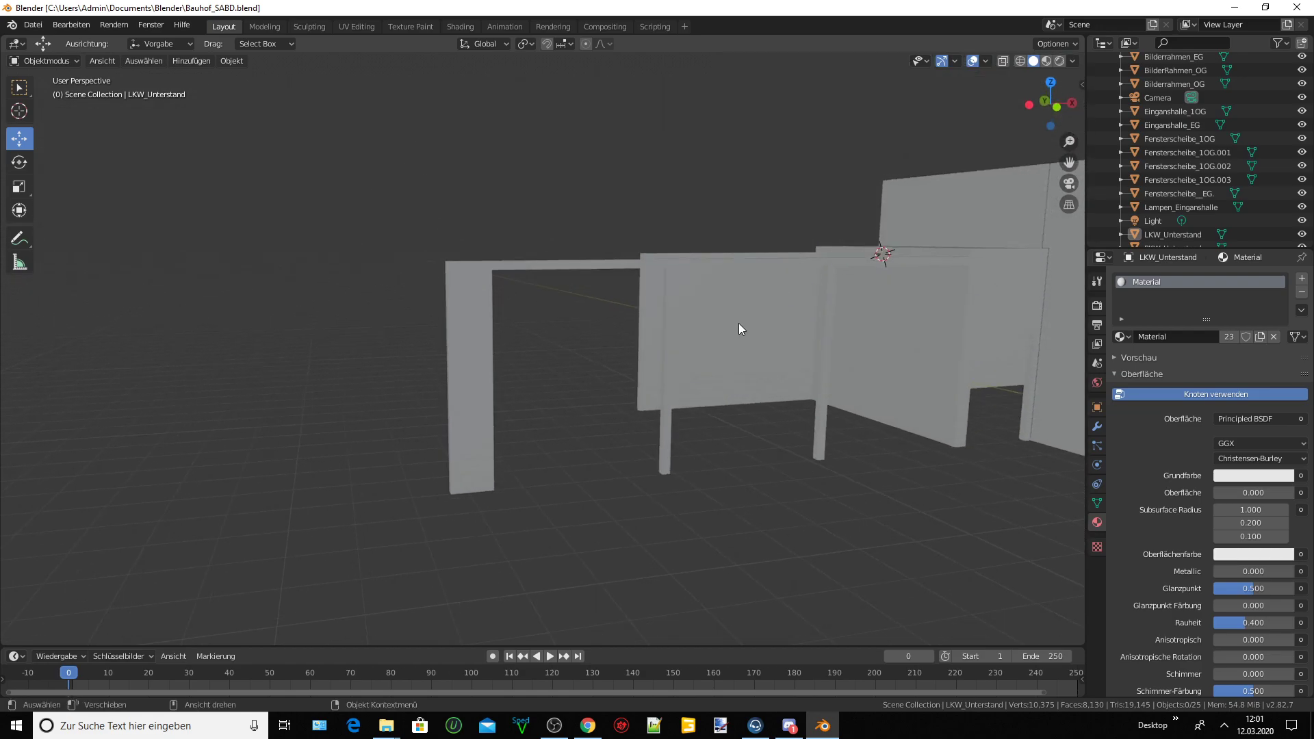
pyautogui.scroll(5, 734, 335)
pyautogui.moveTo(741, 345)
pyautogui.mouseDown(button='middle')
pyautogui.moveTo(713, 353)
pyautogui.moveTo(860, 383)
pyautogui.moveTo(949, 255)
pyautogui.mouseUp(button='middle')
pyautogui.moveTo(794, 308)
pyautogui.mouseDown(button='middle')
pyautogui.moveTo(729, 327)
pyautogui.moveTo(658, 298)
pyautogui.moveTo(593, 302)
pyautogui.mouseUp(button='middle')
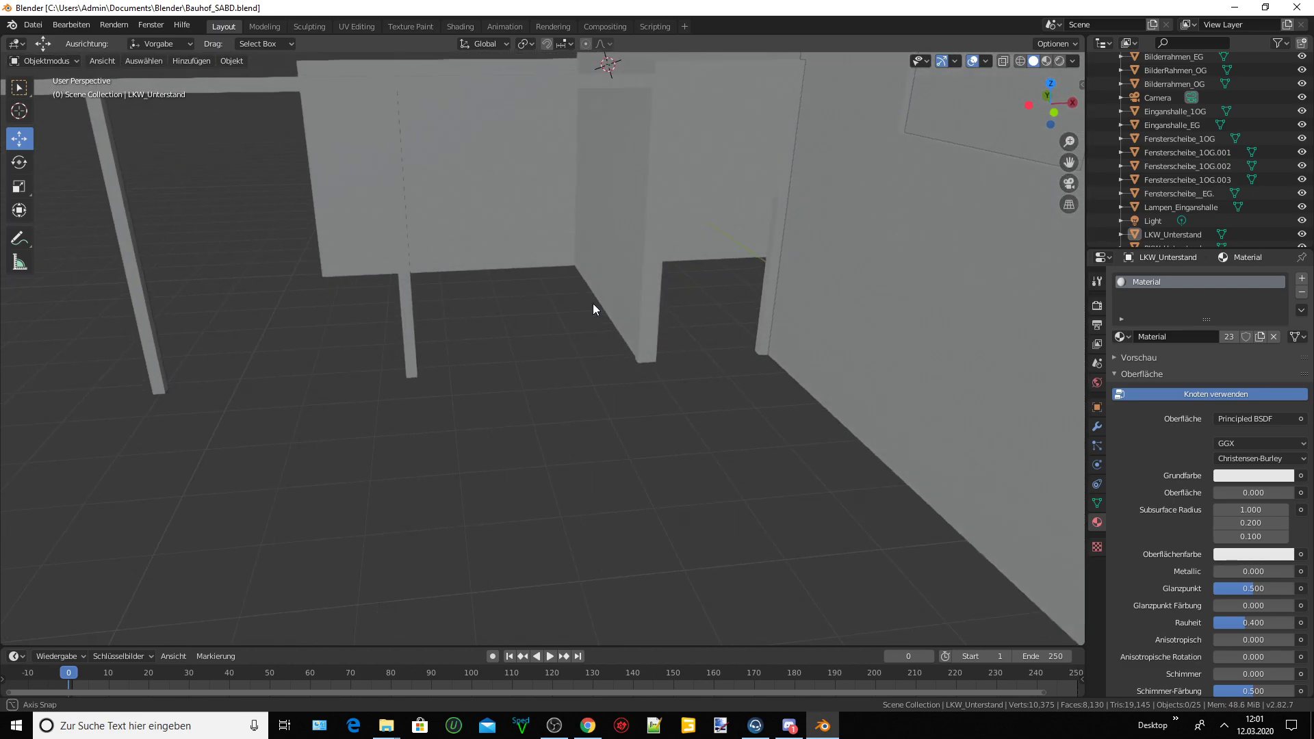
pyautogui.moveTo(503, 323)
pyautogui.mouseDown(button='middle')
pyautogui.moveTo(631, 342)
pyautogui.moveTo(535, 340)
pyautogui.moveTo(537, 307)
pyautogui.mouseUp(button='middle')
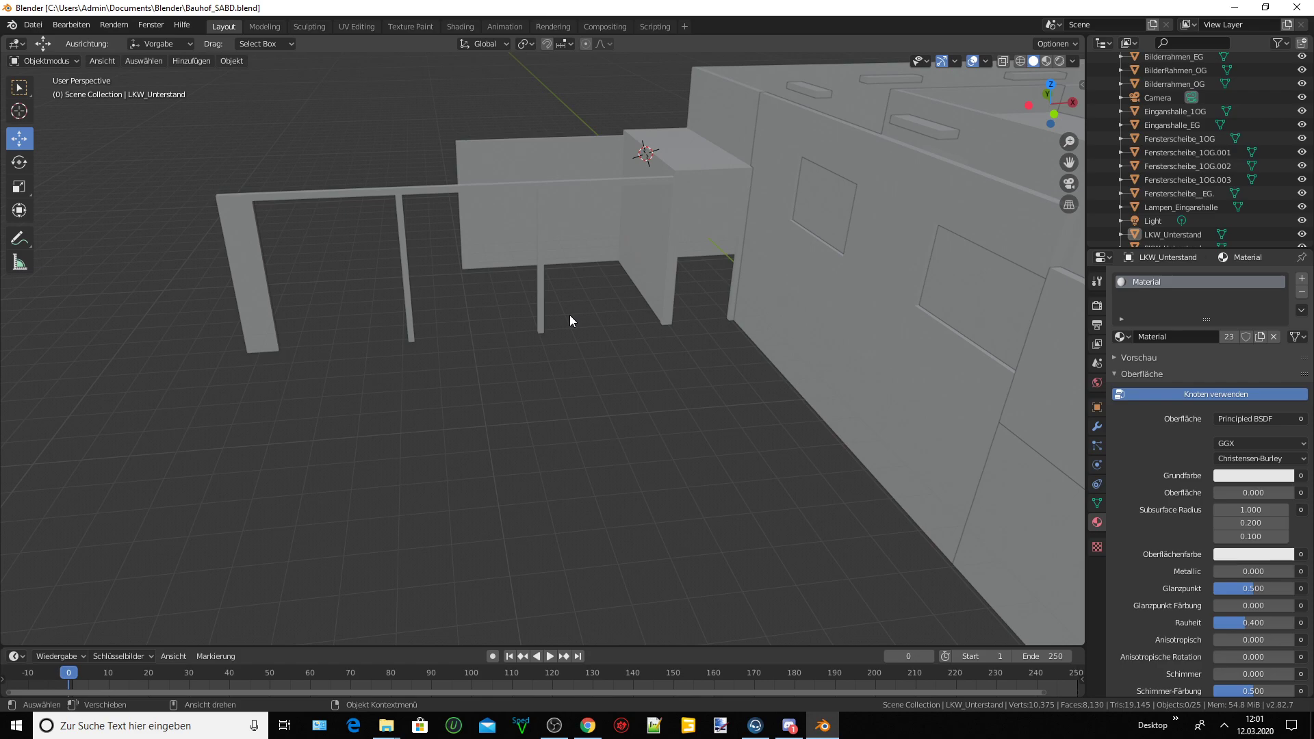
pyautogui.moveTo(558, 338)
pyautogui.mouseDown(button='middle')
pyautogui.moveTo(630, 331)
pyautogui.moveTo(714, 404)
pyautogui.moveTo(638, 401)
pyautogui.moveTo(948, 185)
pyautogui.mouseUp(button='middle')
pyautogui.moveTo(1062, 166); pyautogui.dragTo(861, 244)
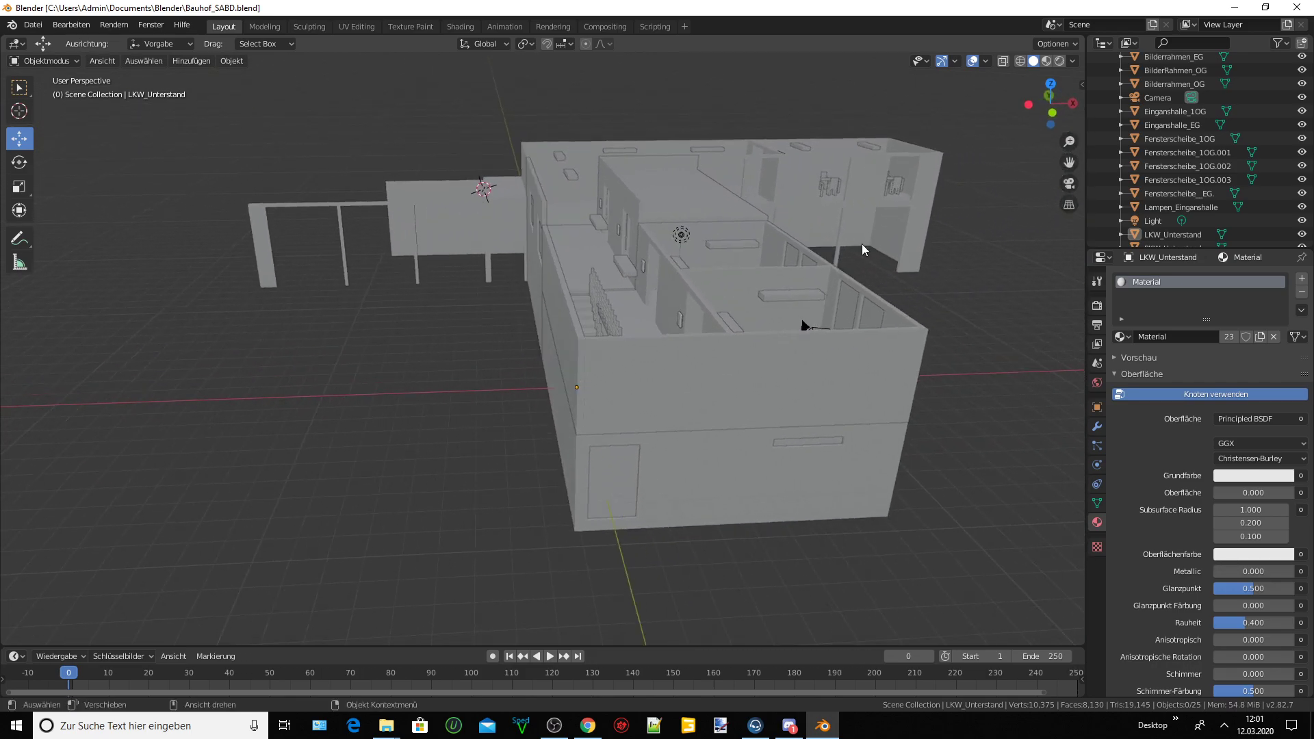
pyautogui.moveTo(585, 290)
pyautogui.mouseDown(button='middle')
pyautogui.moveTo(540, 281)
pyautogui.moveTo(636, 307)
pyautogui.moveTo(593, 299)
pyautogui.moveTo(601, 306)
pyautogui.mouseUp(button='middle')
pyautogui.scroll(3, 635, 306)
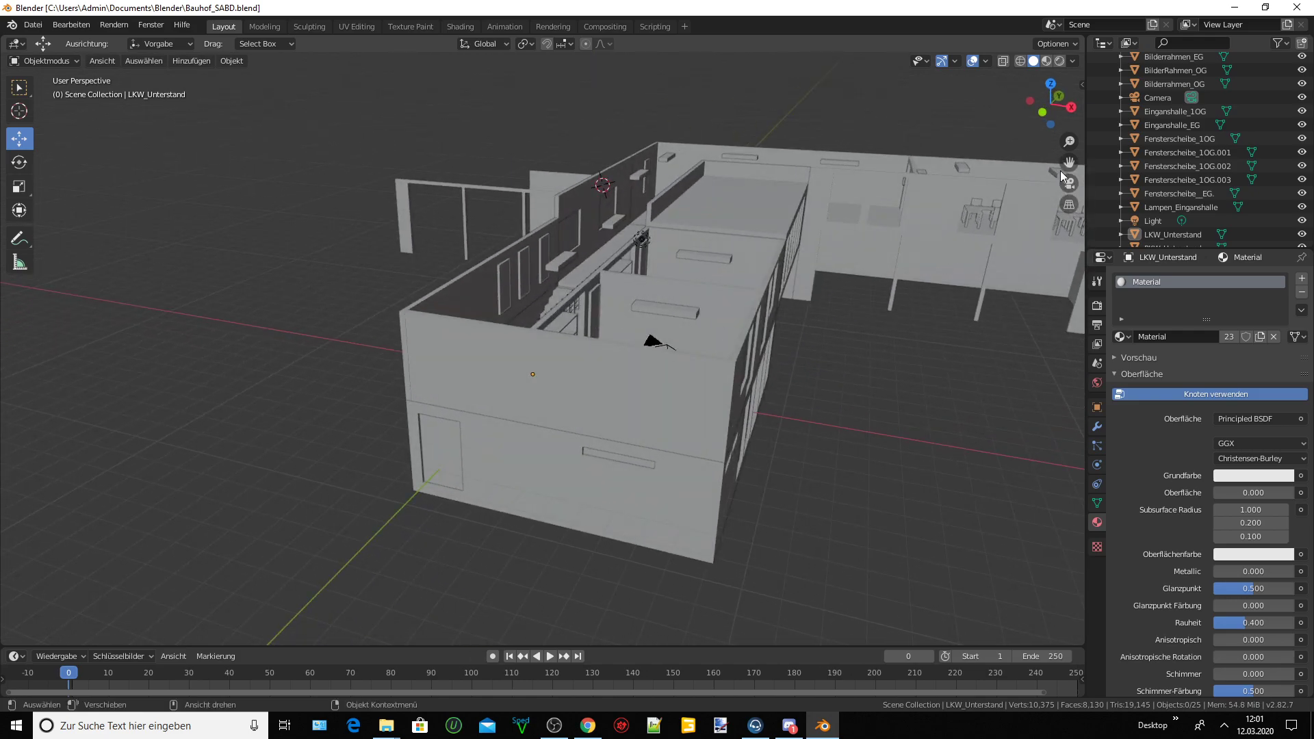
pyautogui.moveTo(705, 356)
pyautogui.mouseDown(button='middle')
pyautogui.moveTo(653, 282)
pyautogui.moveTo(666, 298)
pyautogui.moveTo(702, 294)
pyautogui.mouseUp(button='middle')
pyautogui.scroll(3, 658, 293)
pyautogui.scroll(1, 632, 309)
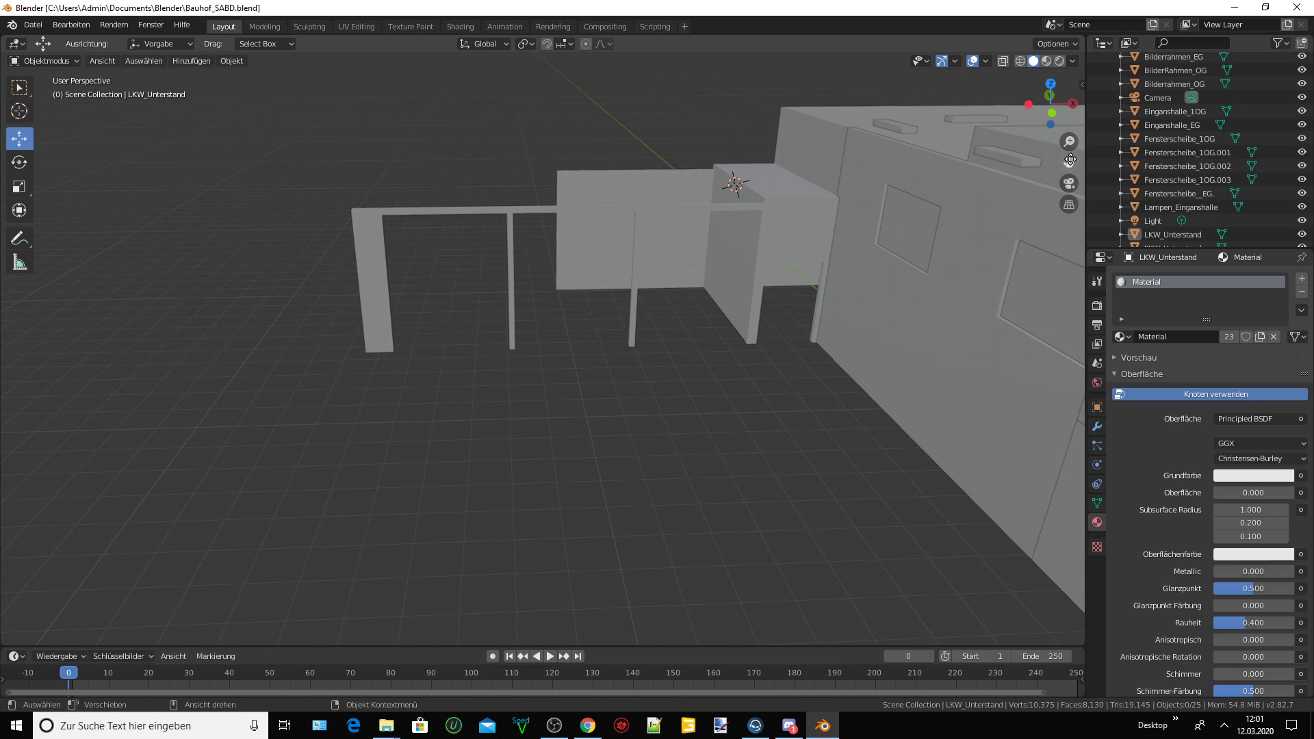
pyautogui.moveTo(1070, 159); pyautogui.dragTo(475, 293)
pyautogui.scroll(-1, 475, 293)
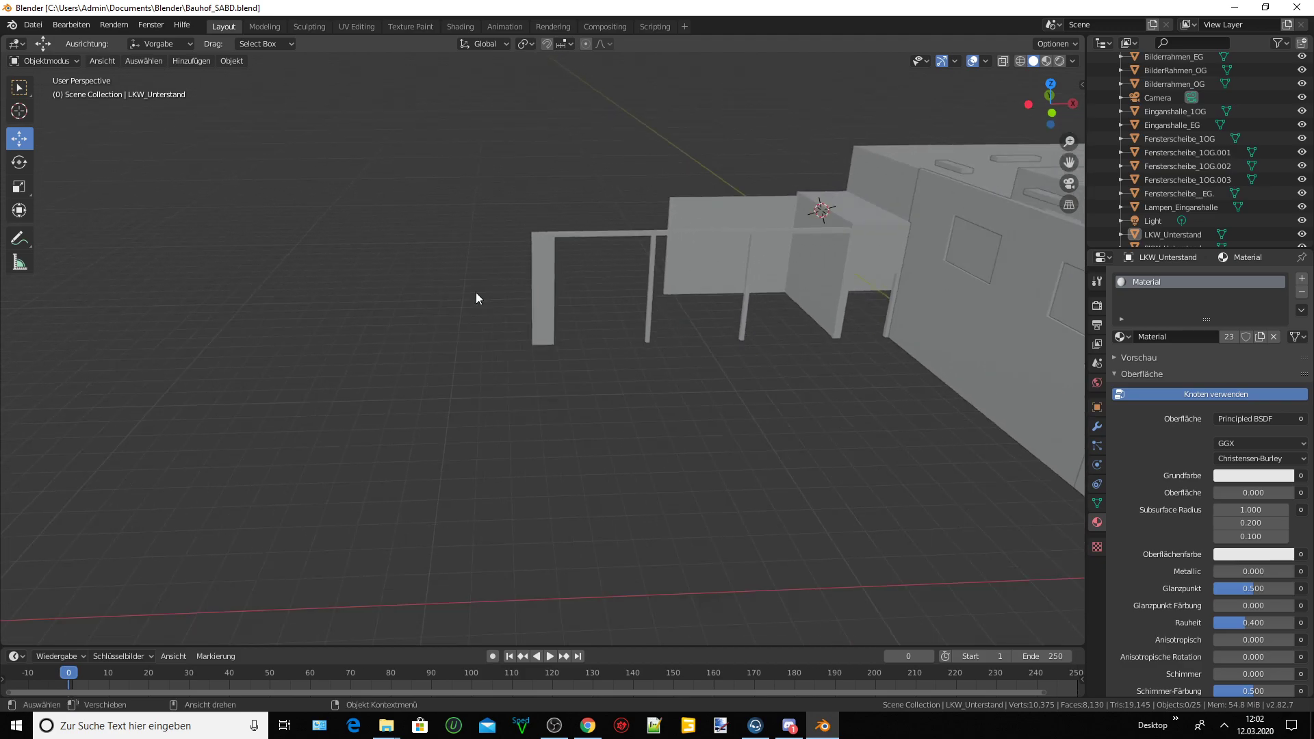
pyautogui.moveTo(475, 292)
pyautogui.mouseDown(button='middle')
pyautogui.moveTo(568, 351)
pyautogui.moveTo(434, 366)
pyautogui.moveTo(528, 350)
pyautogui.moveTo(652, 363)
pyautogui.mouseUp(button='middle')
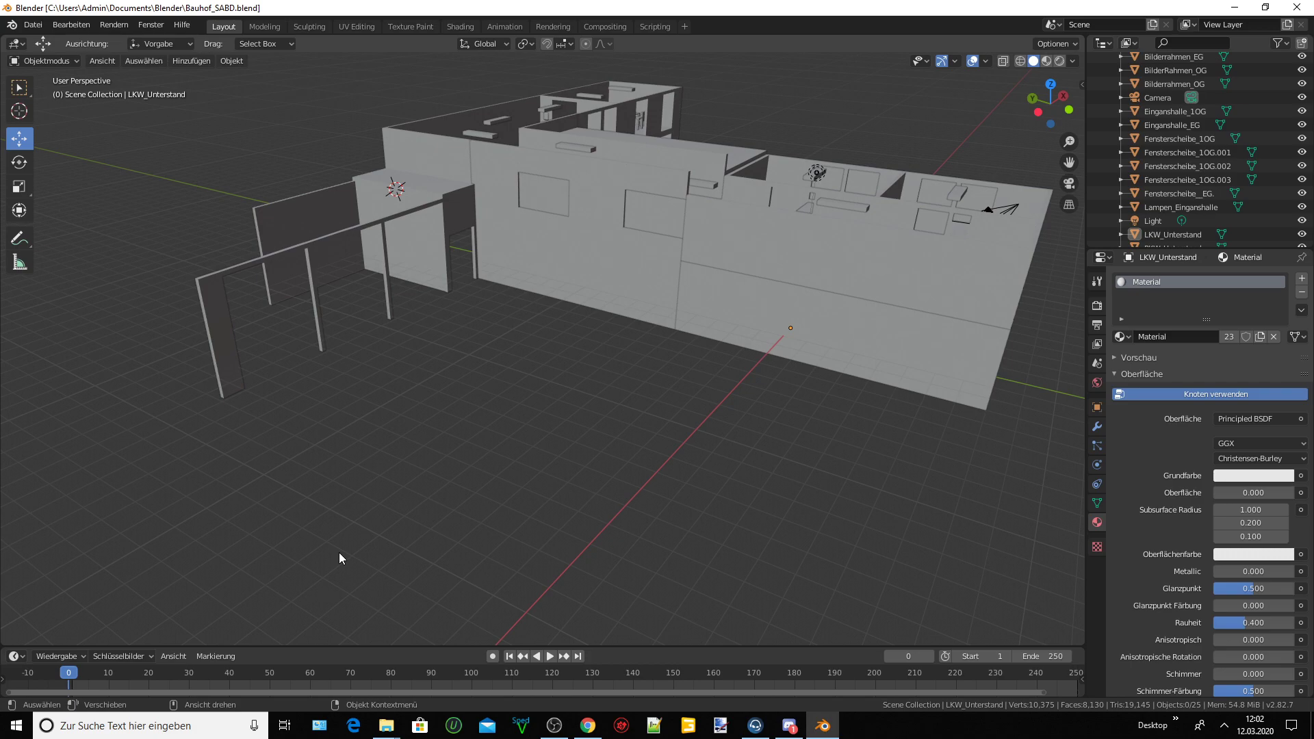
pyautogui.scroll(3, 287, 397)
pyautogui.scroll(2, 326, 372)
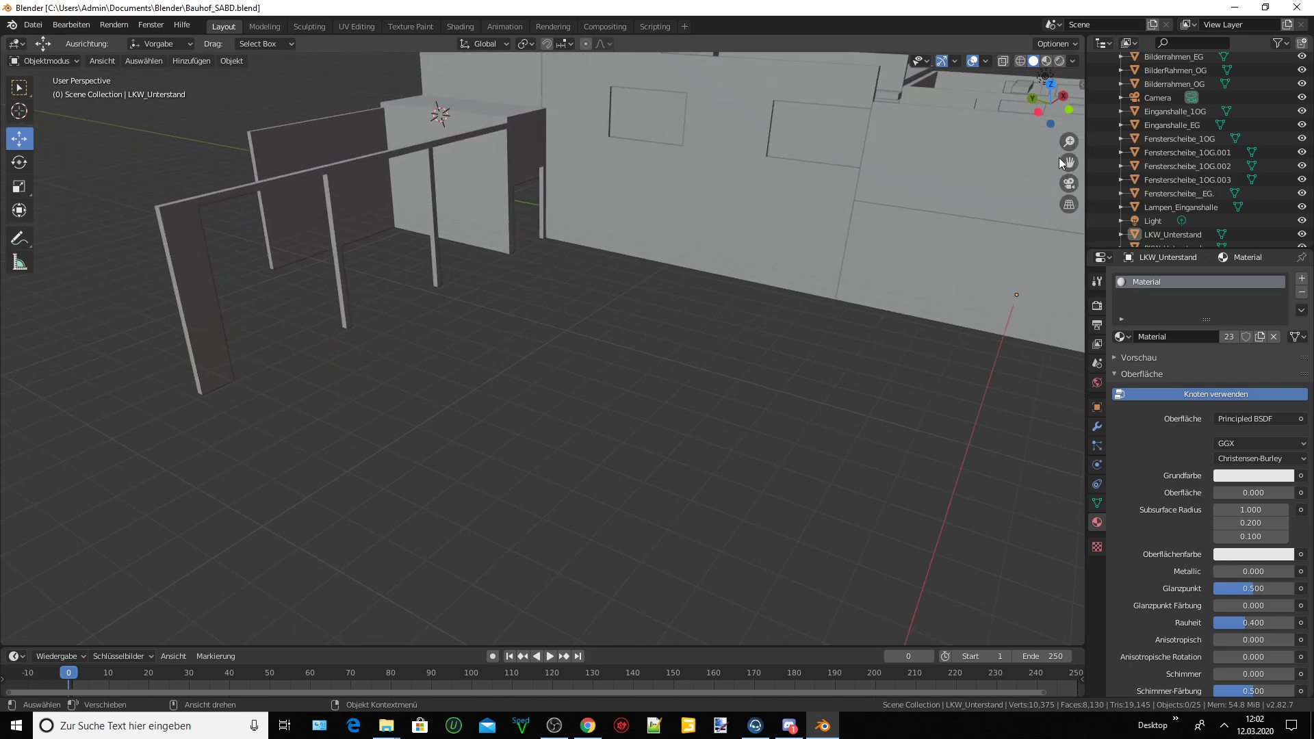
pyautogui.moveTo(1058, 157); pyautogui.dragTo(346, 211)
pyautogui.scroll(2, 370, 203)
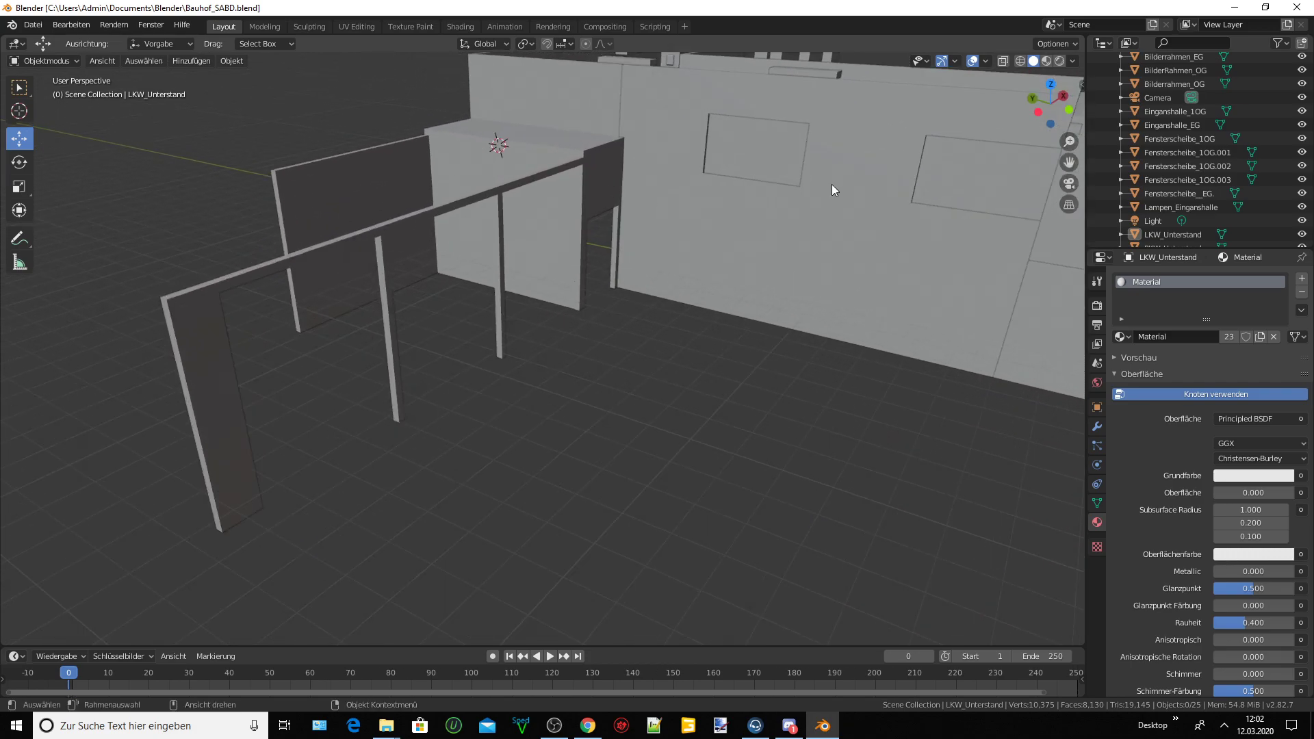
pyautogui.moveTo(1069, 162); pyautogui.dragTo(205, 65)
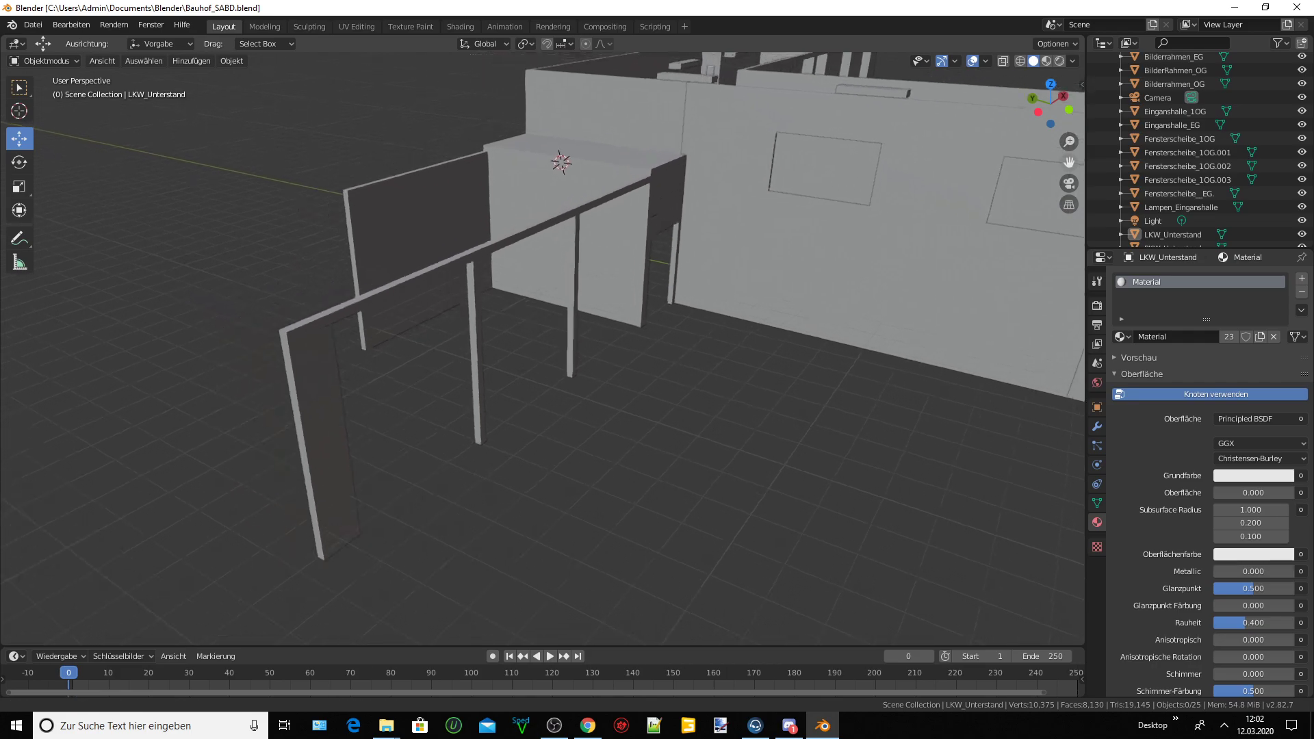
# Switch the LKW_Unterstand shelter from Objektmodus to Editiermodus and view the wall obliquely.
pyautogui.click(77, 63)
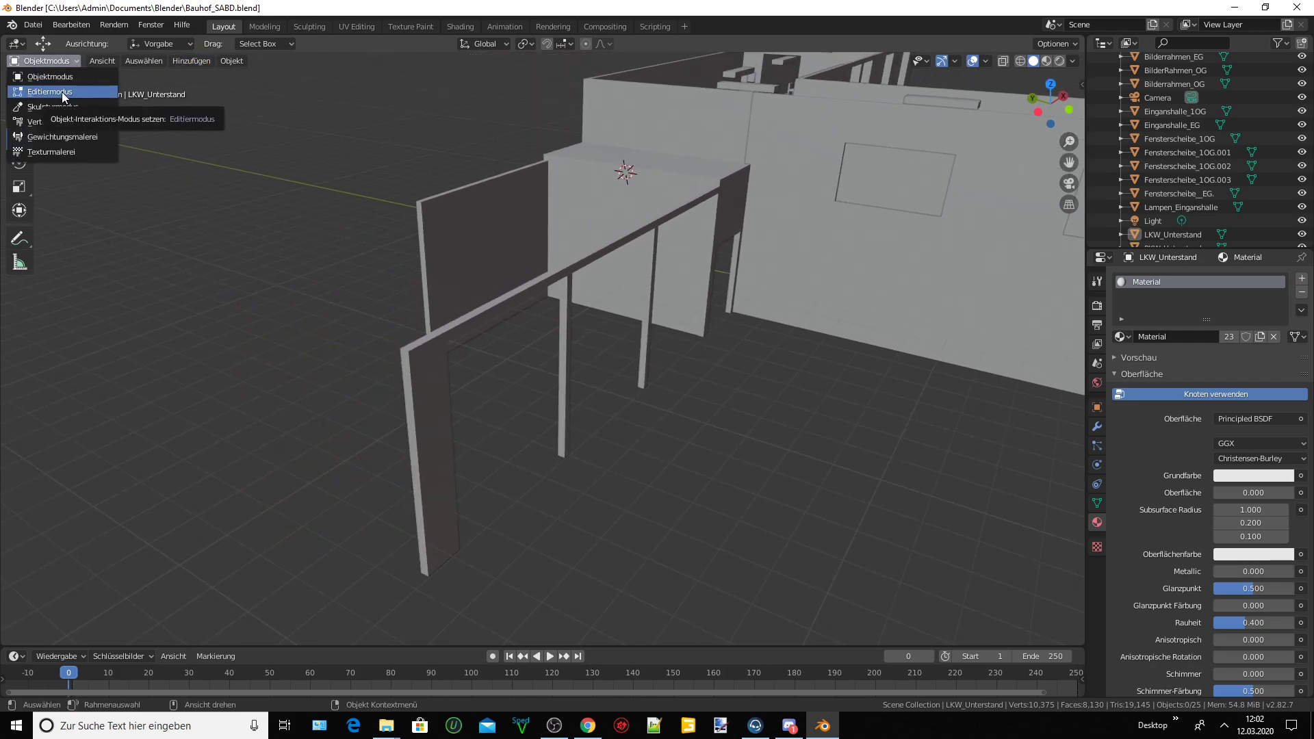
pyautogui.click(62, 93)
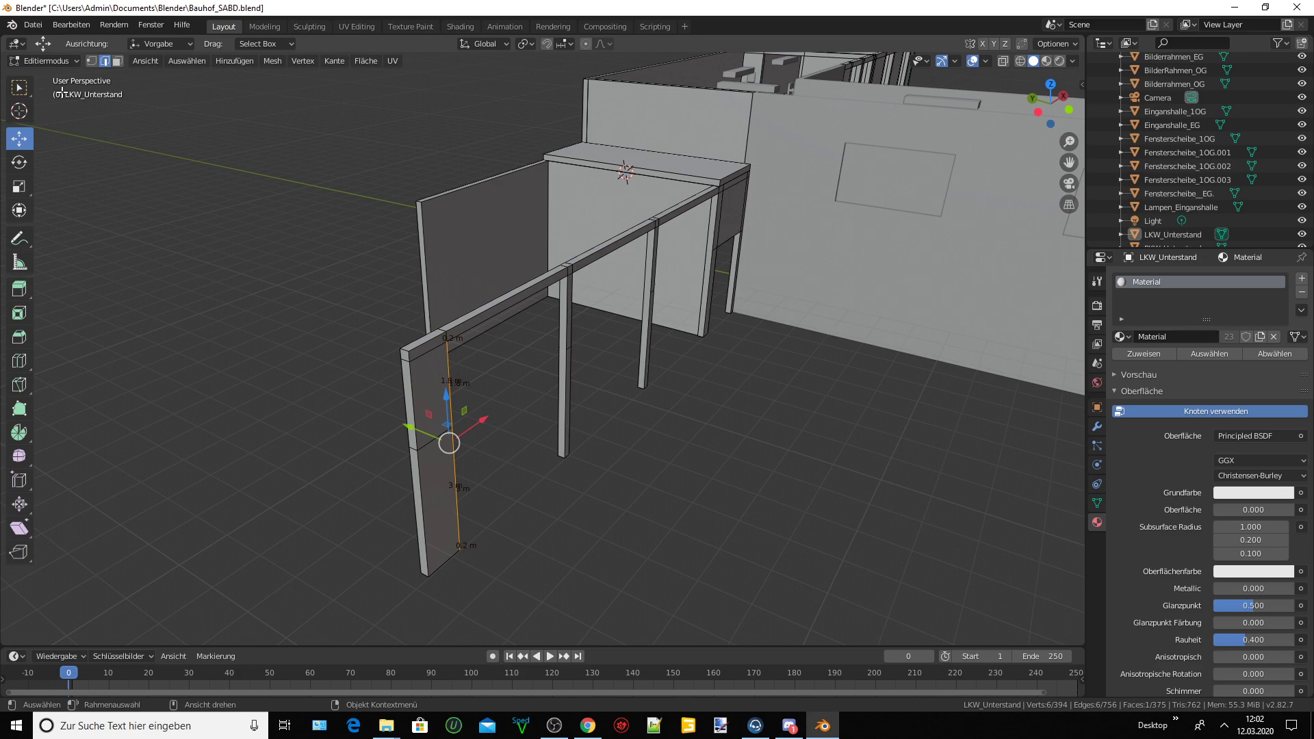
pyautogui.moveTo(401, 299); pyautogui.dragTo(372, 306, button='middle')
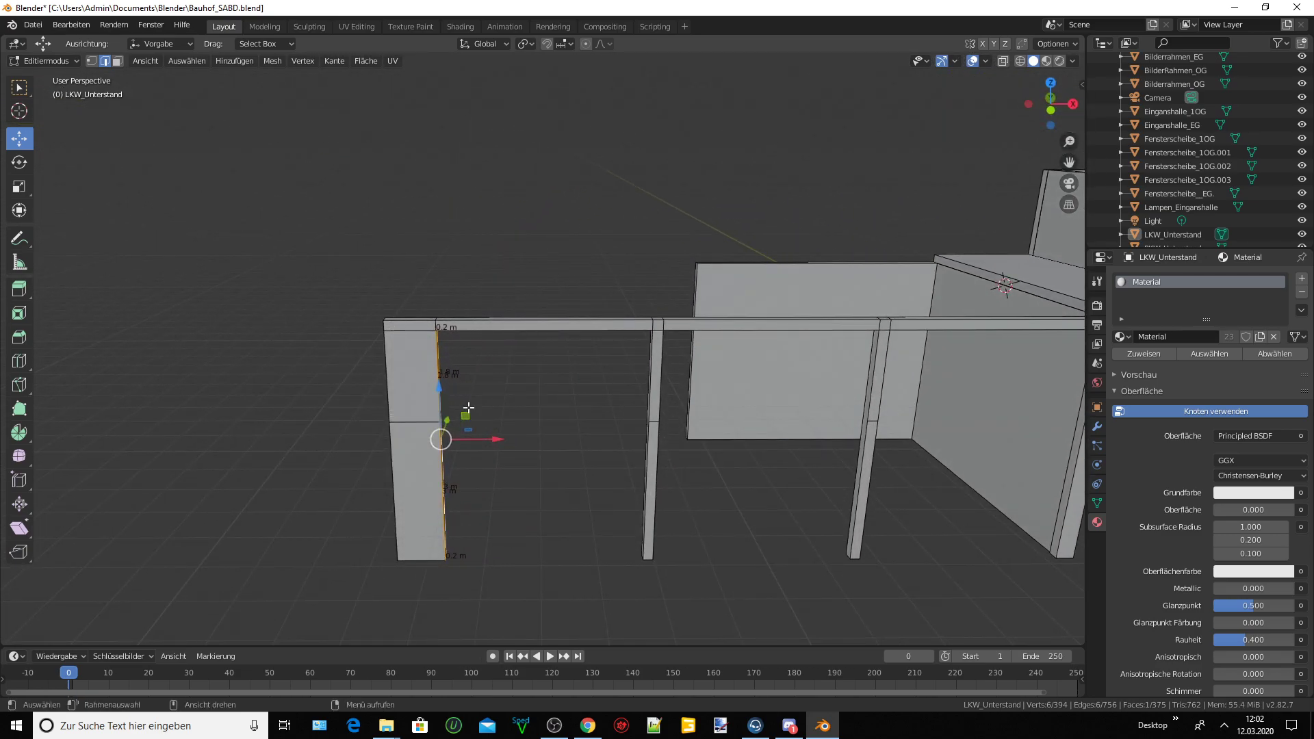
pyautogui.moveTo(468, 418); pyautogui.dragTo(540, 414, button='middle')
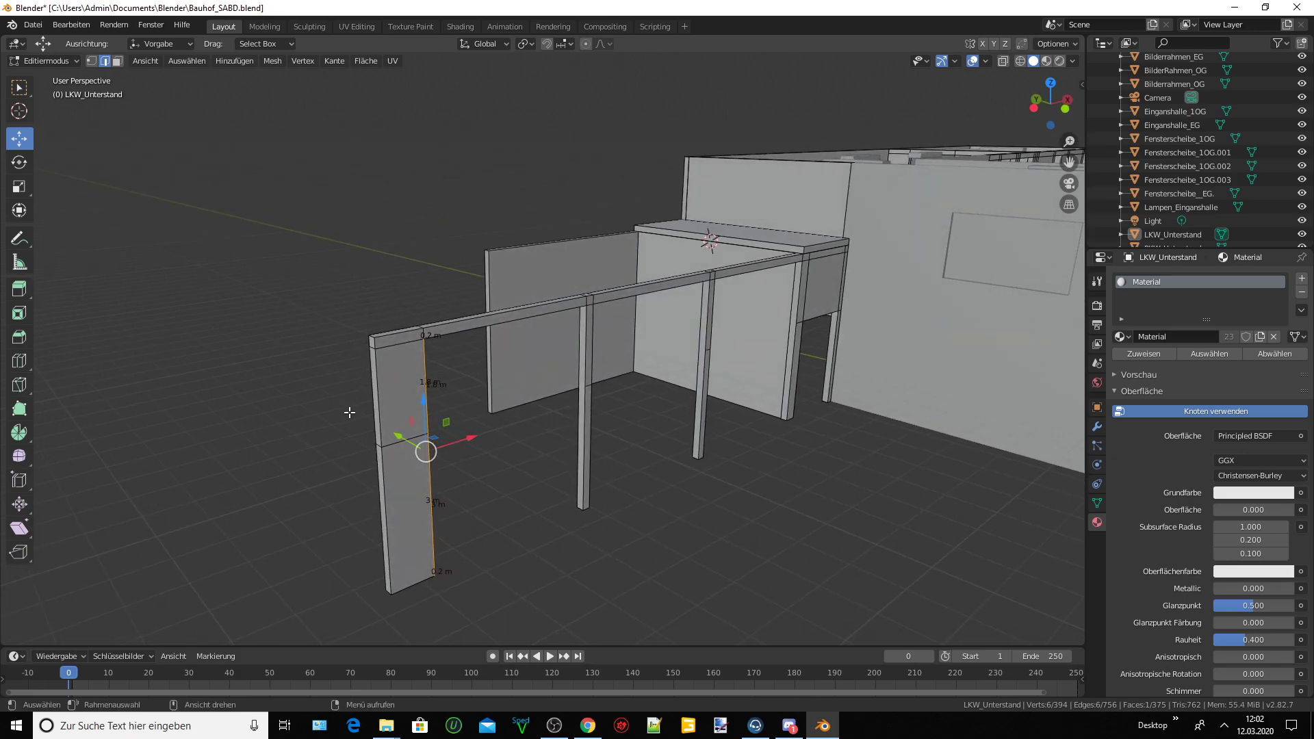
# In face select mode, select the end pillar's side and top faces.
pyautogui.click(377, 400)
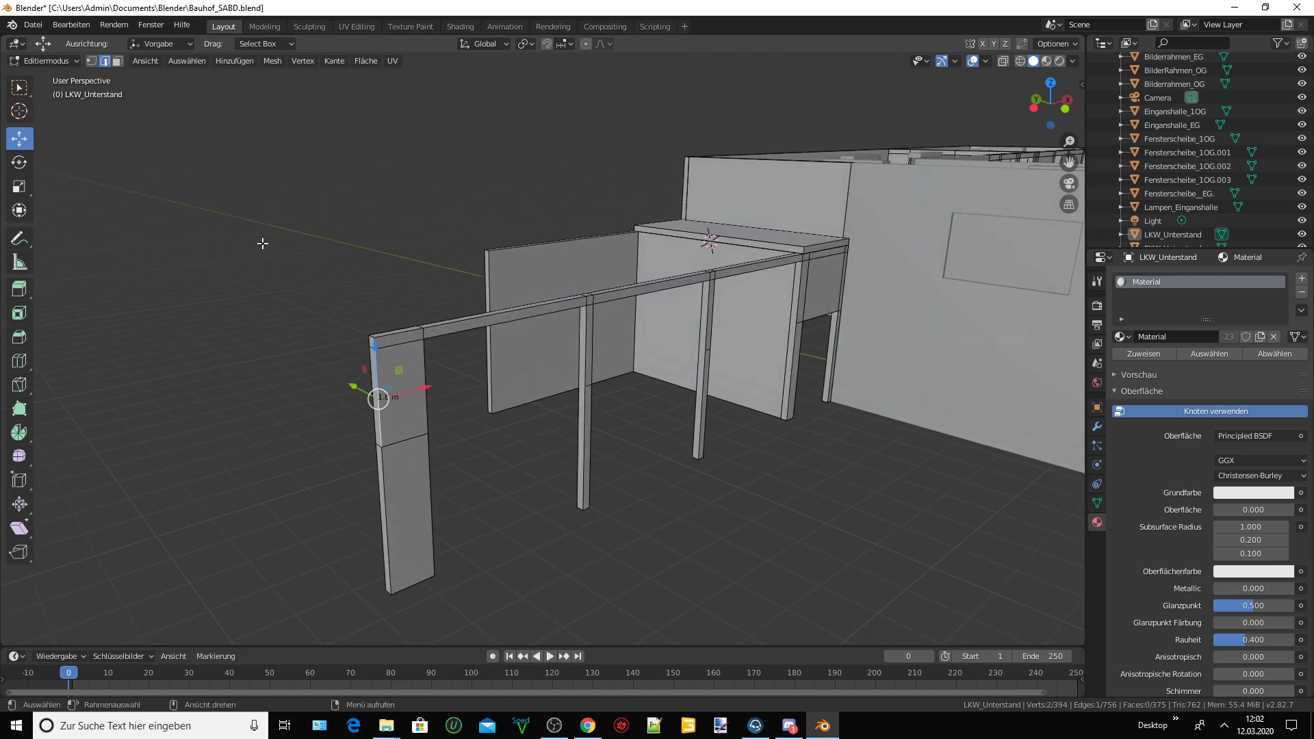
pyautogui.click(116, 65)
pyautogui.click(372, 384)
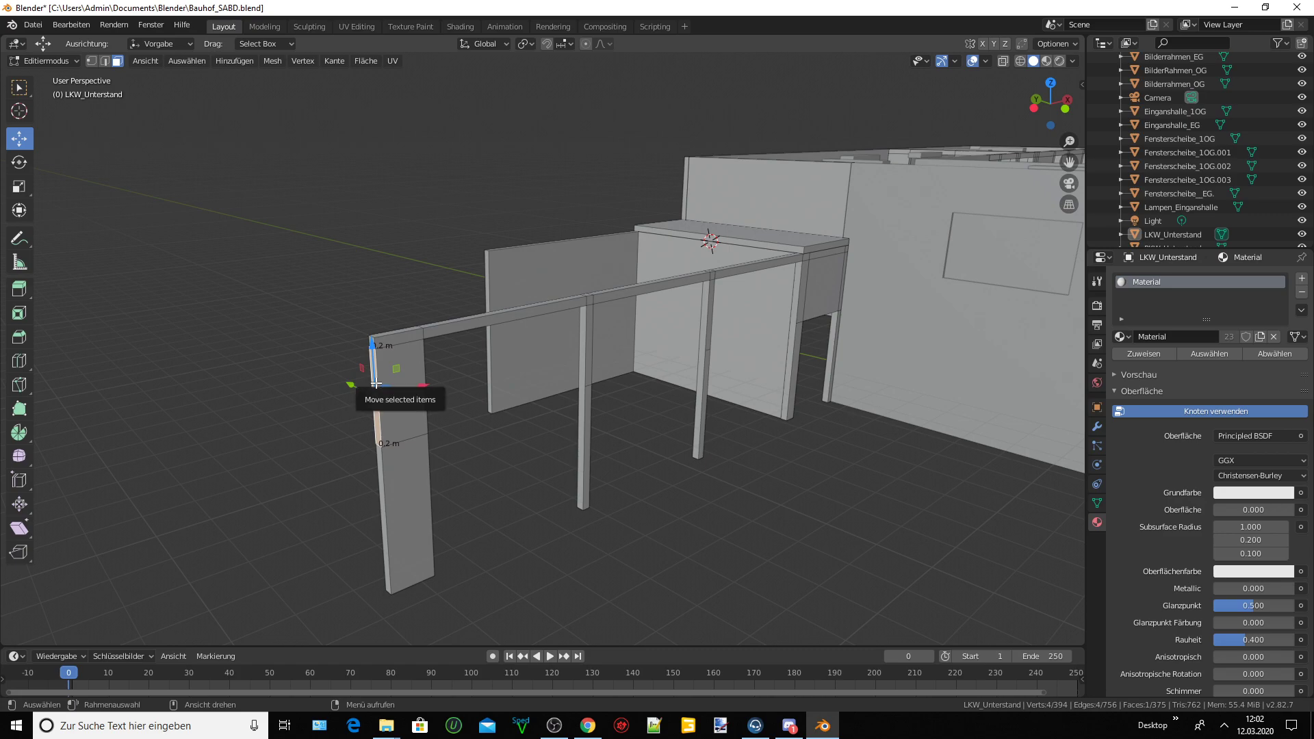
pyautogui.keyDown('shift'); pyautogui.click(370, 341); pyautogui.keyUp('shift')
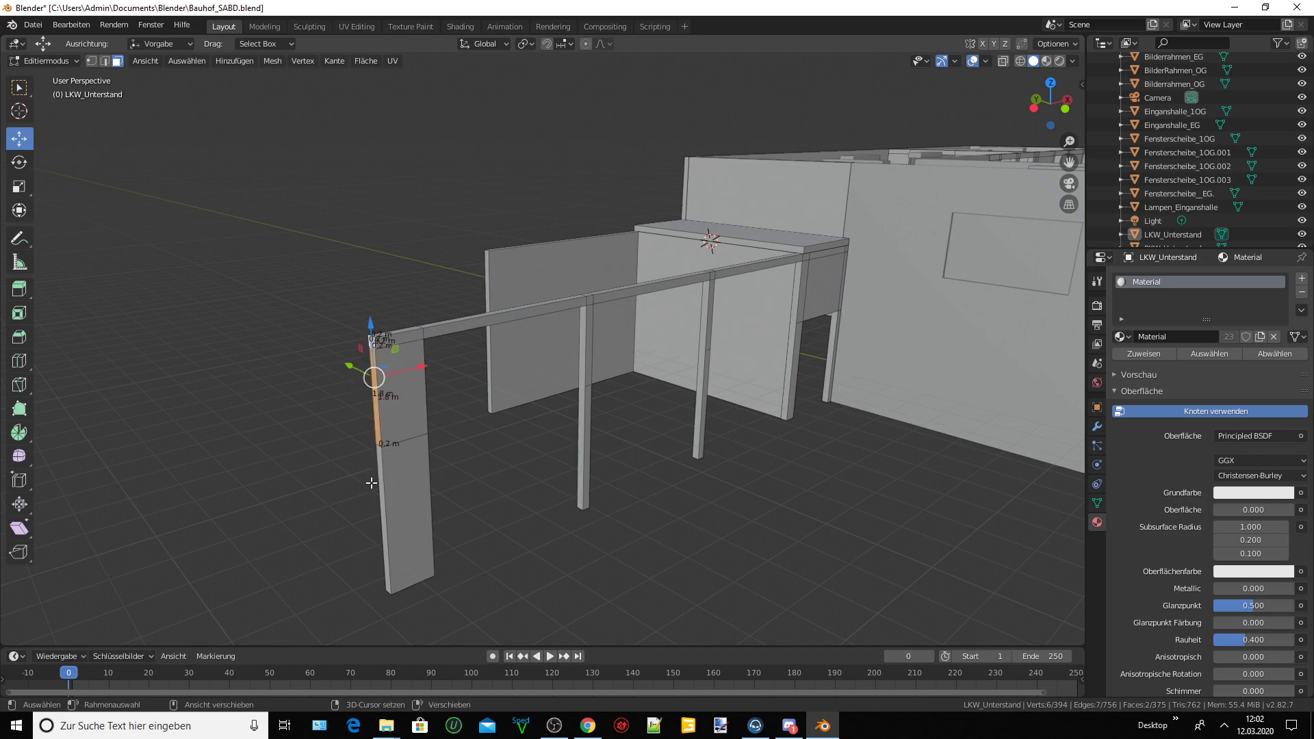
pyautogui.keyDown('shift'); pyautogui.click(381, 486); pyautogui.keyUp('shift')
# Stretch the selected end pillar faces left into a wide wall panel.
pyautogui.moveTo(440, 464); pyautogui.dragTo(406, 441, button='middle')
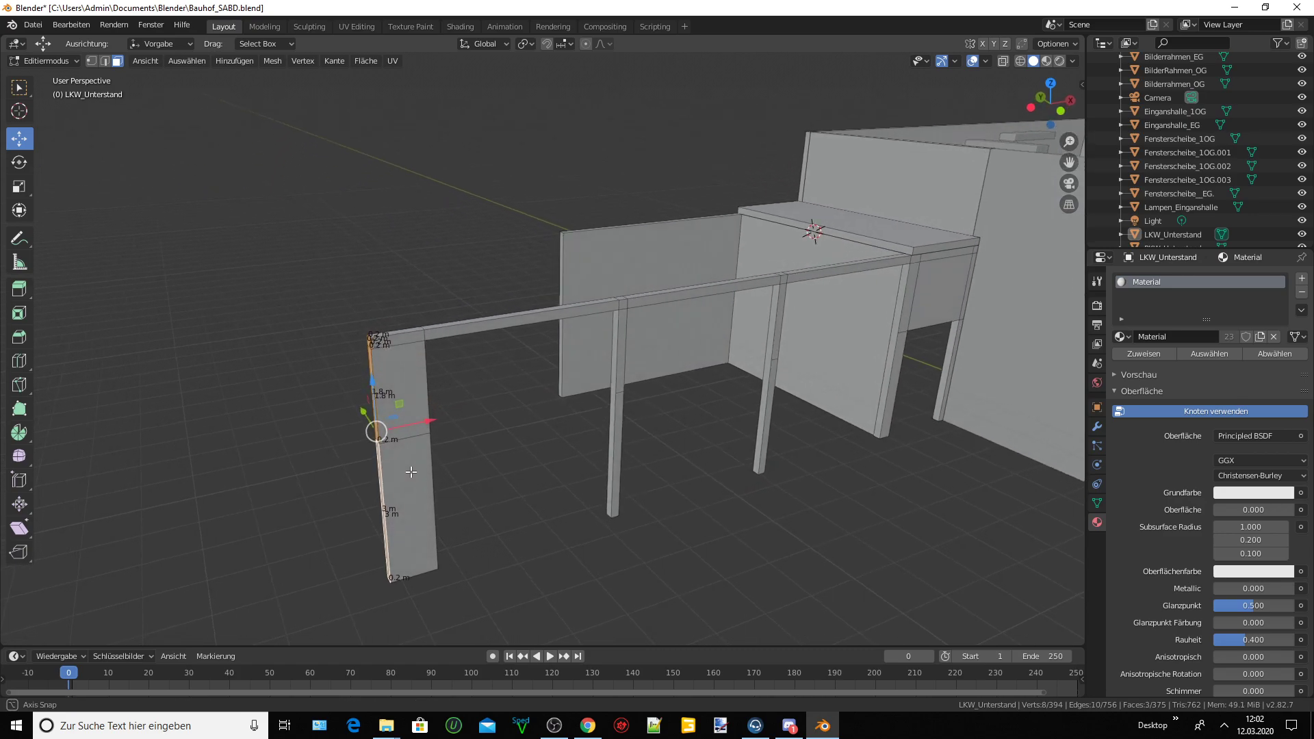
pyautogui.moveTo(411, 423); pyautogui.dragTo(115, 424)
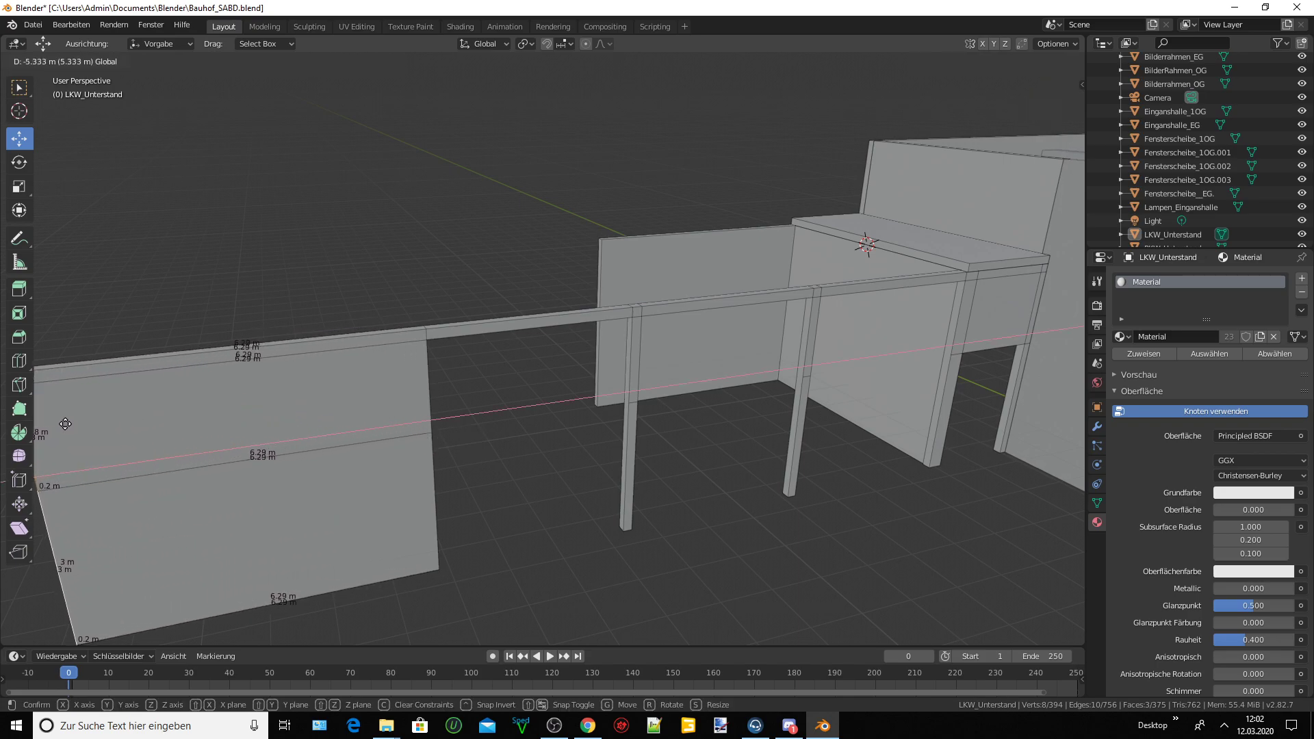
pyautogui.moveTo(115, 424); pyautogui.dragTo(83, 424)
pyautogui.moveTo(308, 414); pyautogui.dragTo(273, 412, button='middle')
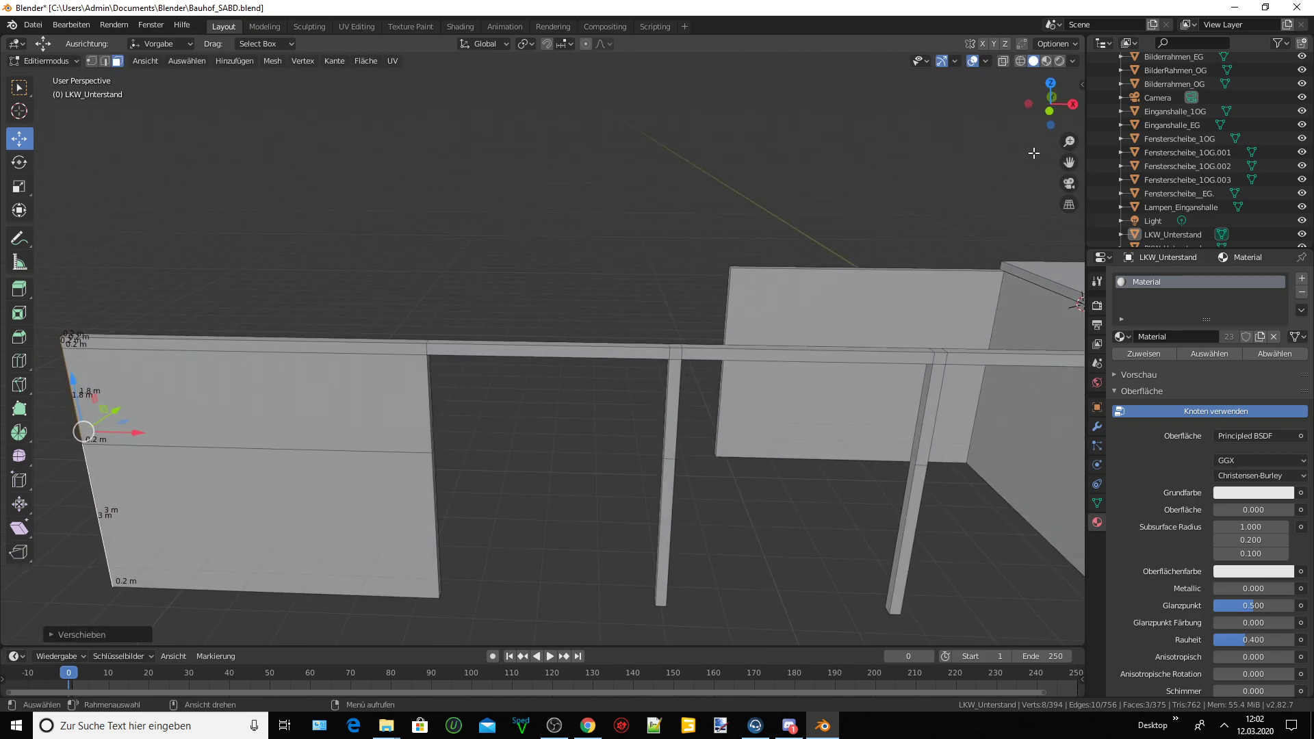
pyautogui.moveTo(1069, 162); pyautogui.dragTo(84, 187)
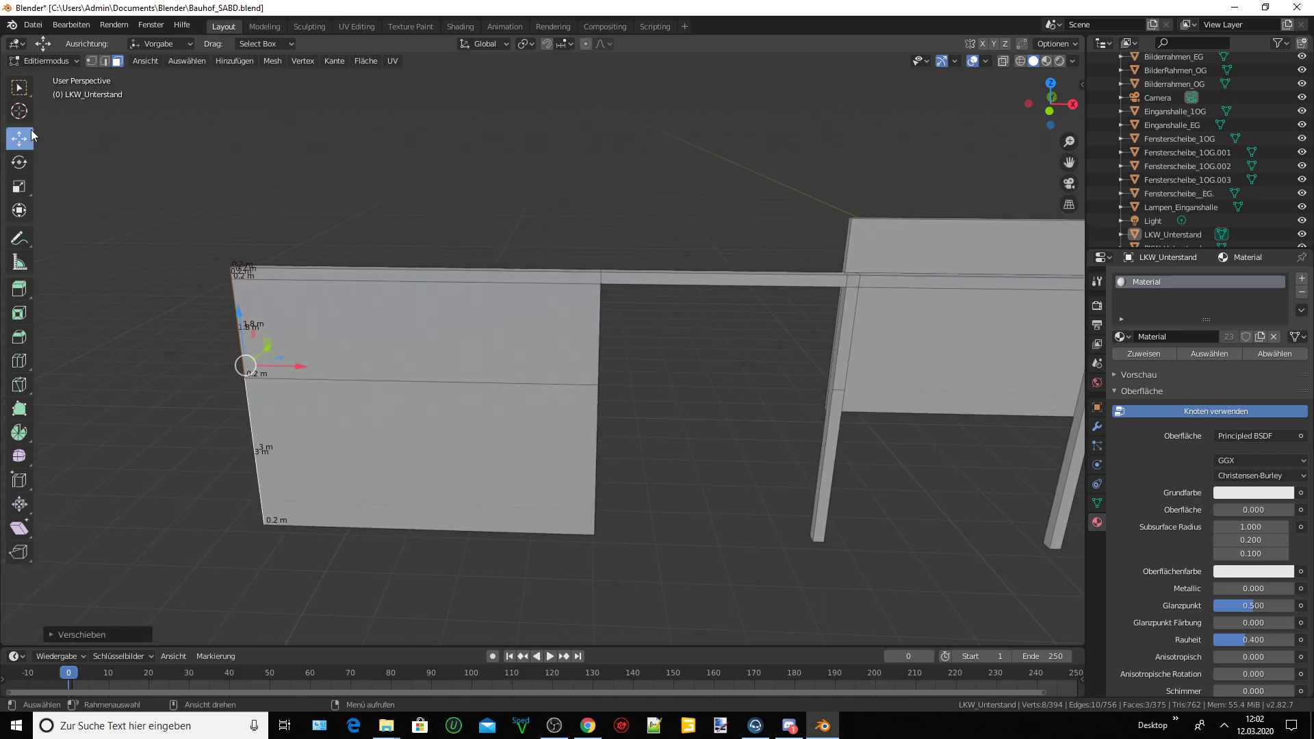
# Add a loop cut across the wall and slide the new edge along it.
pyautogui.click(19, 363)
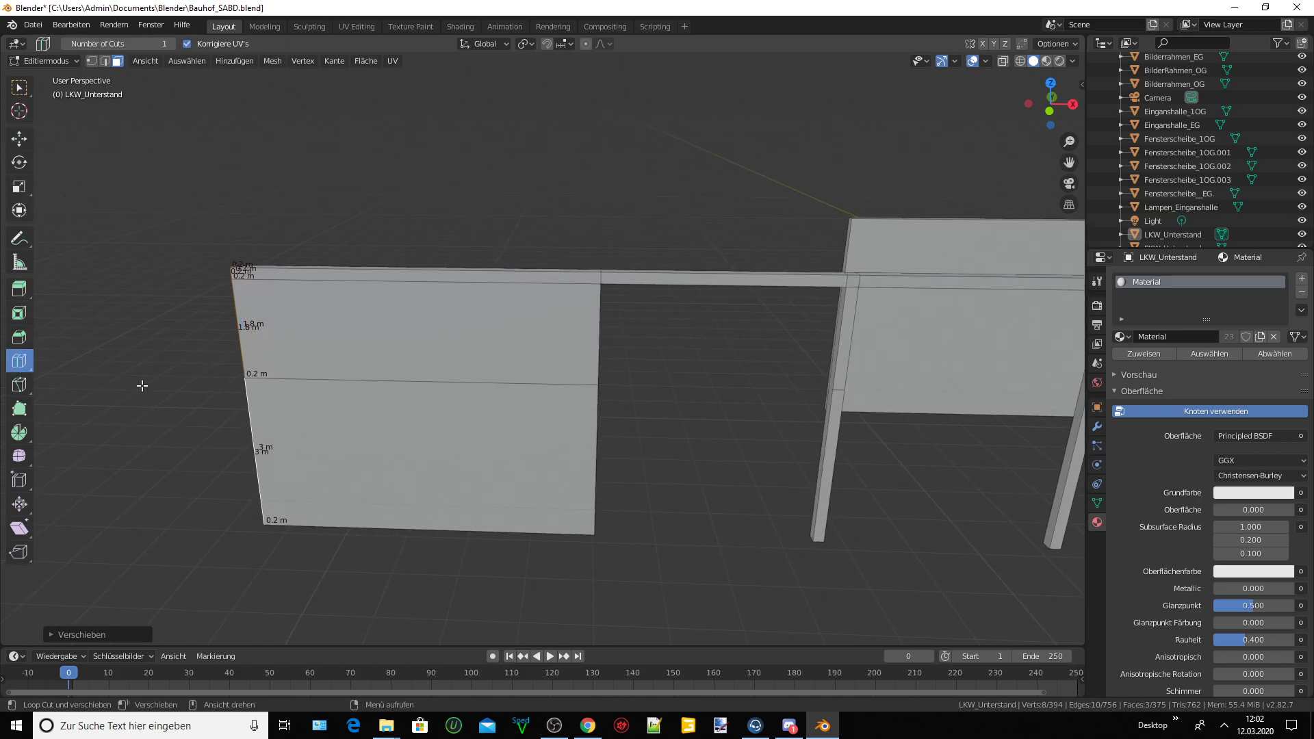
pyautogui.click(423, 397)
pyautogui.click(21, 136)
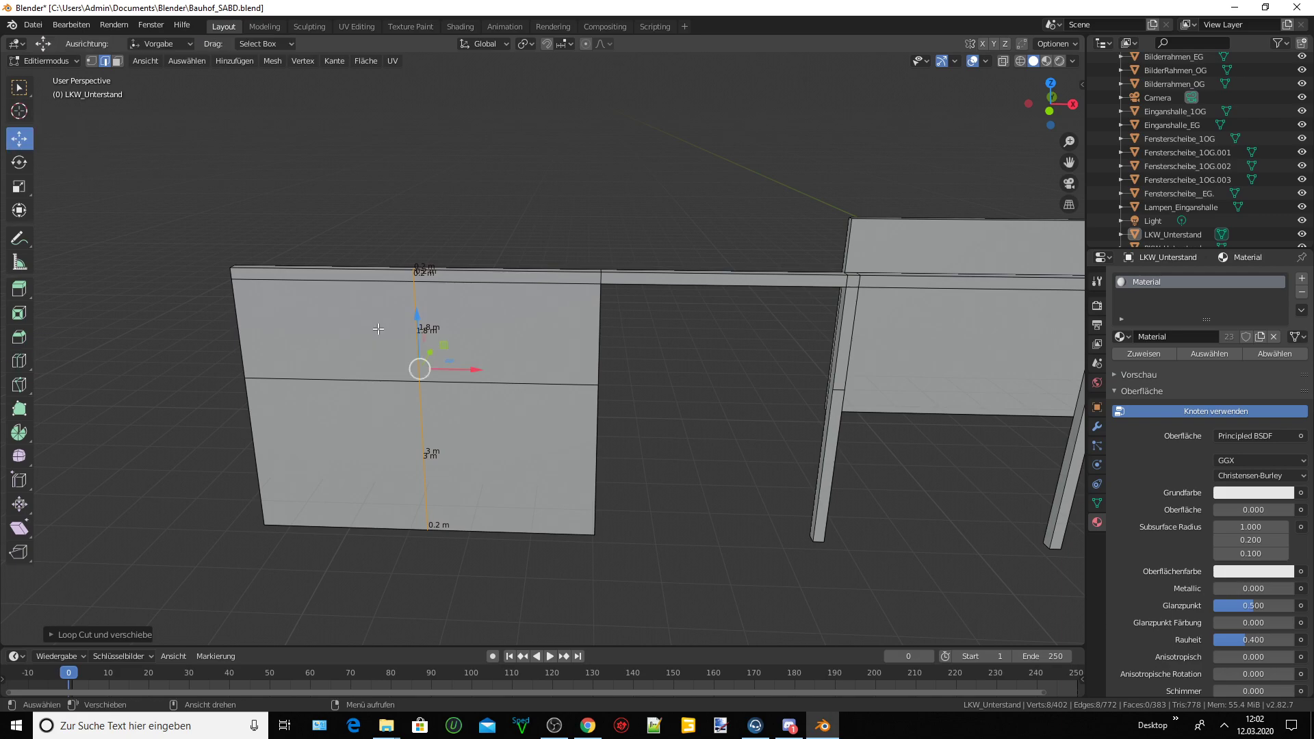
pyautogui.scroll(4, 425, 355)
pyautogui.scroll(2, 424, 356)
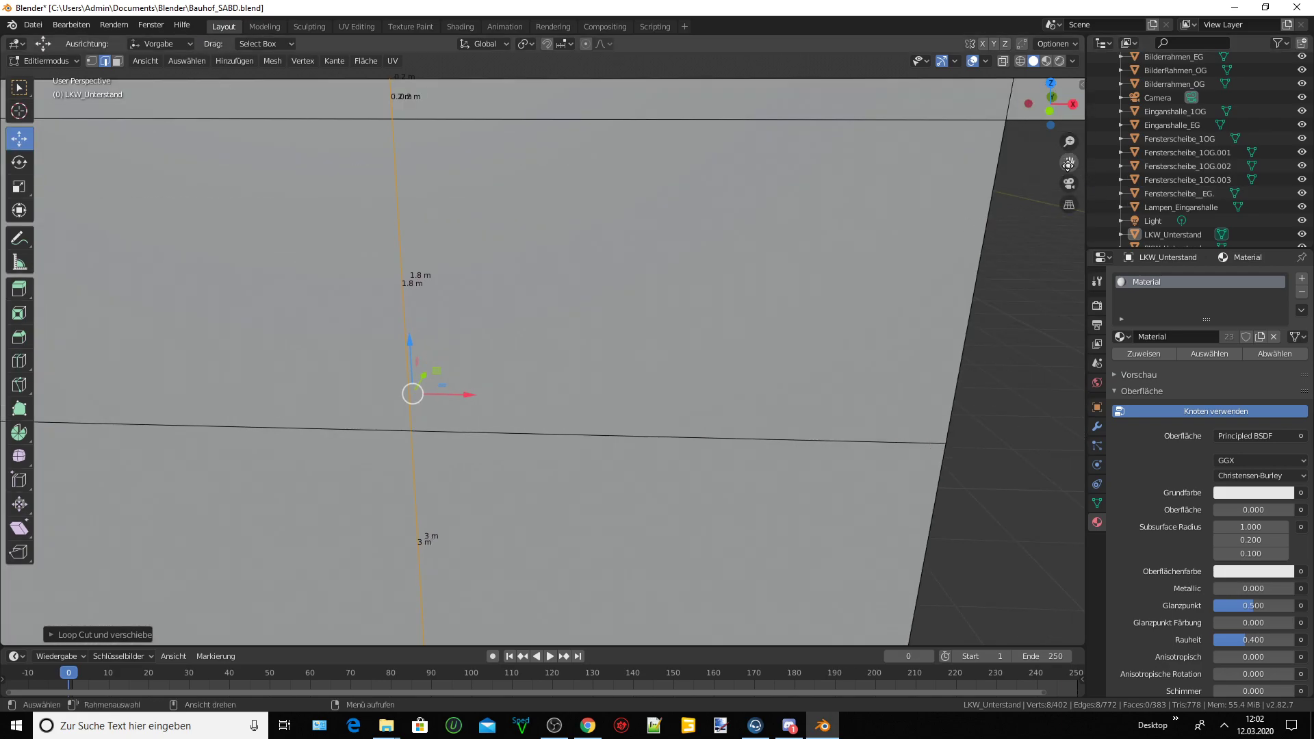
pyautogui.keyDown('shift'); pyautogui.moveTo(944, 385); pyautogui.dragTo(621, 317, button='middle'); pyautogui.keyUp('shift')
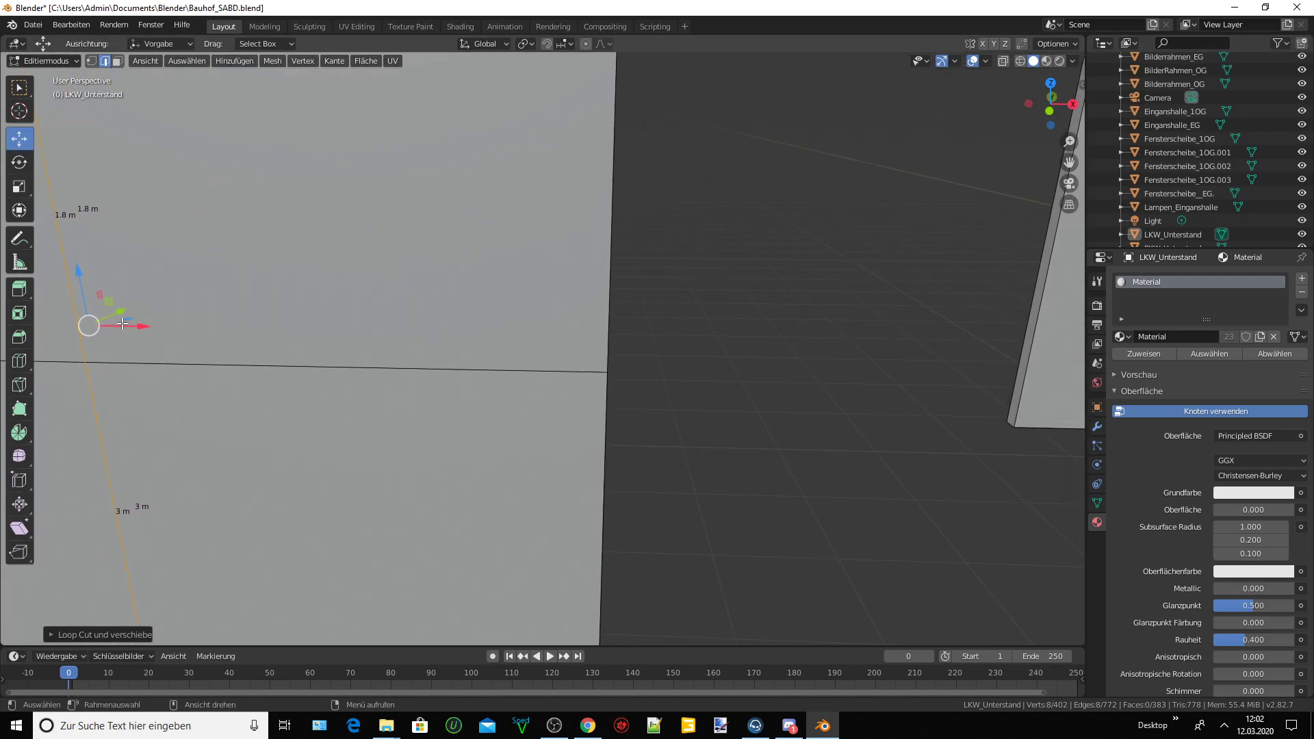
pyautogui.moveTo(122, 324); pyautogui.dragTo(609, 373)
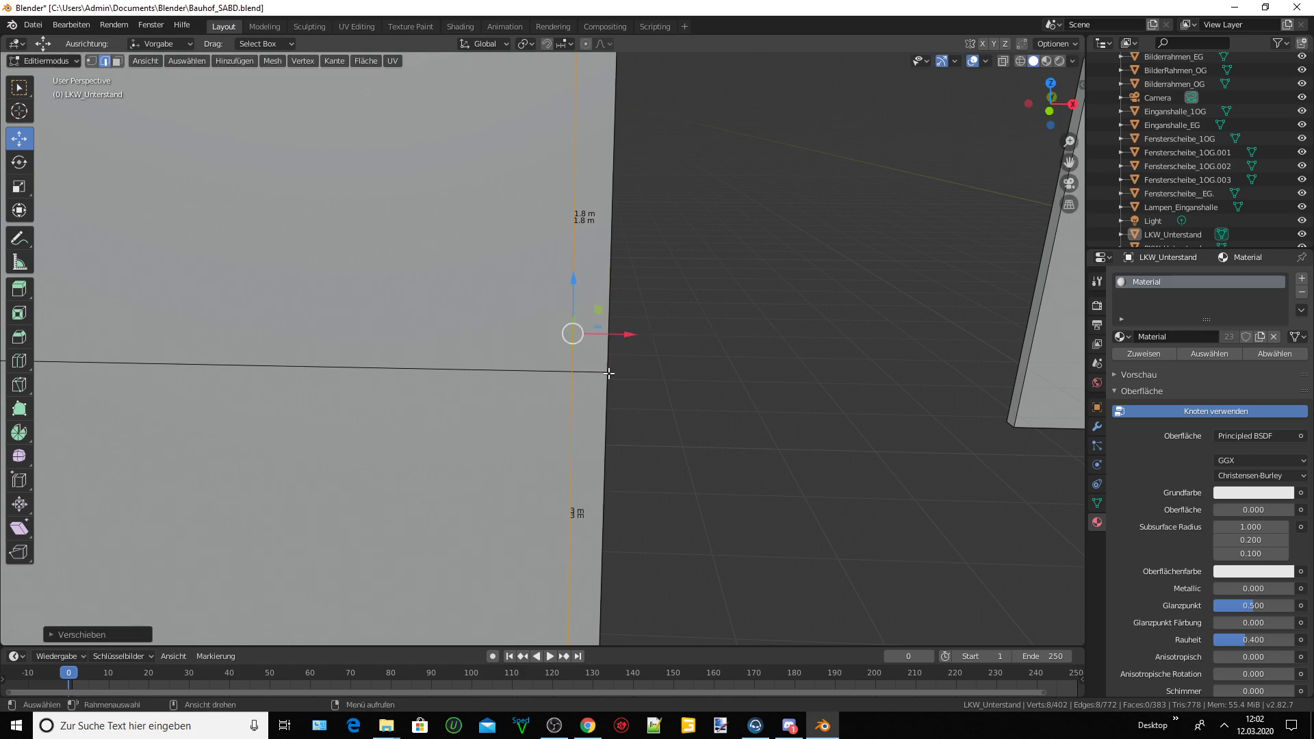
# Move the cut edge precisely along X by 06 and reframe the wall.
pyautogui.press('g')
pyautogui.write('x')
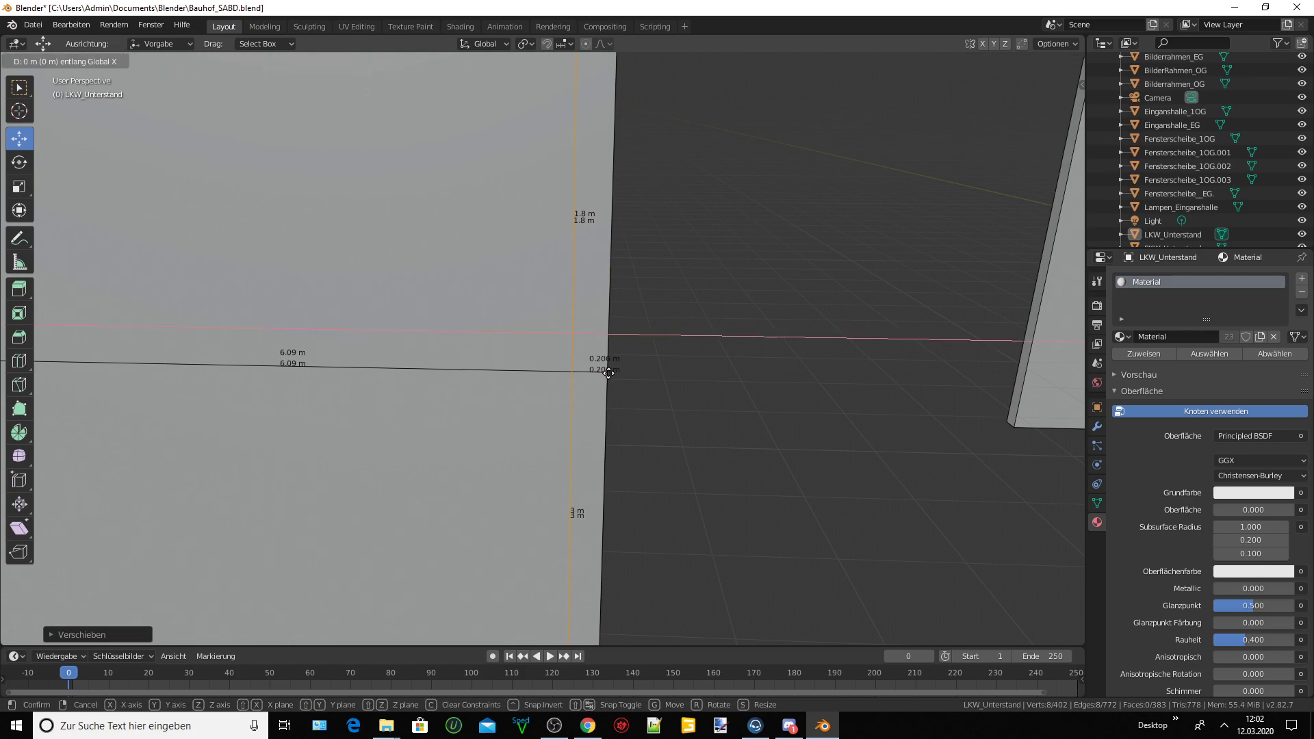
pyautogui.write('0.')
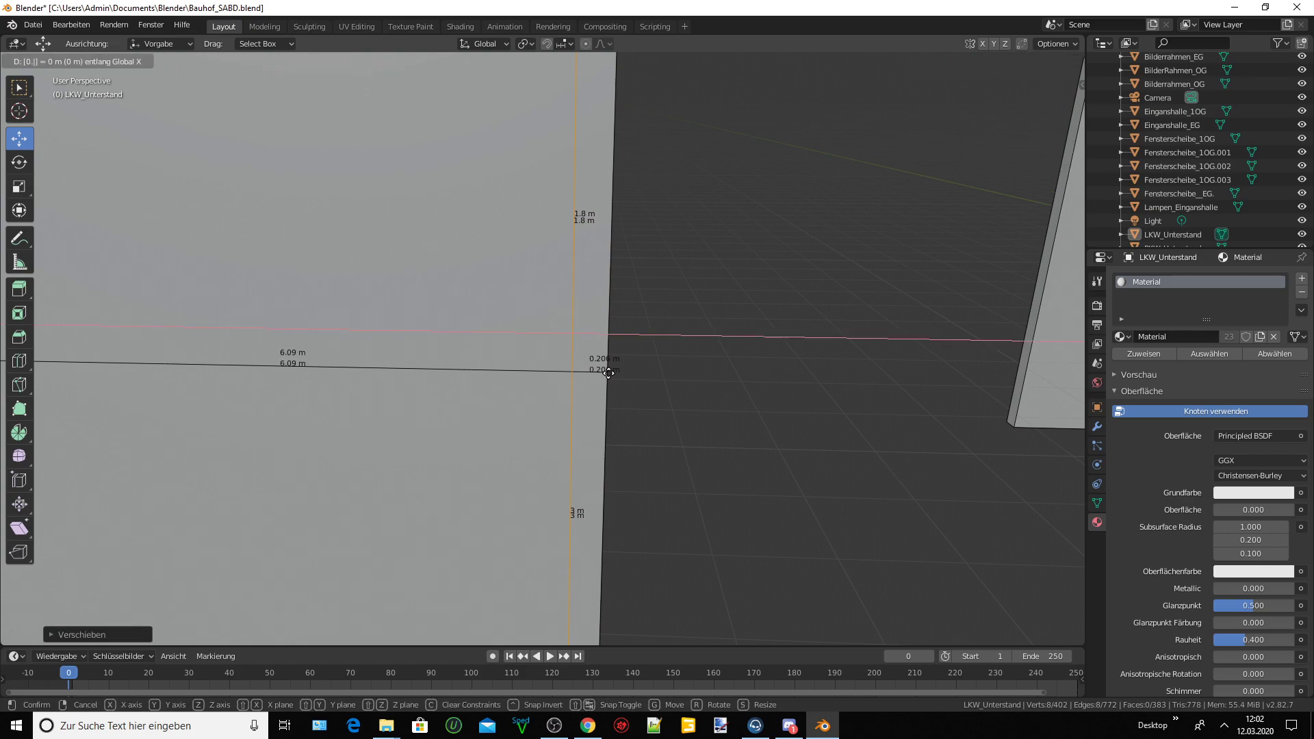
pyautogui.write('6')
pyautogui.press('Return')
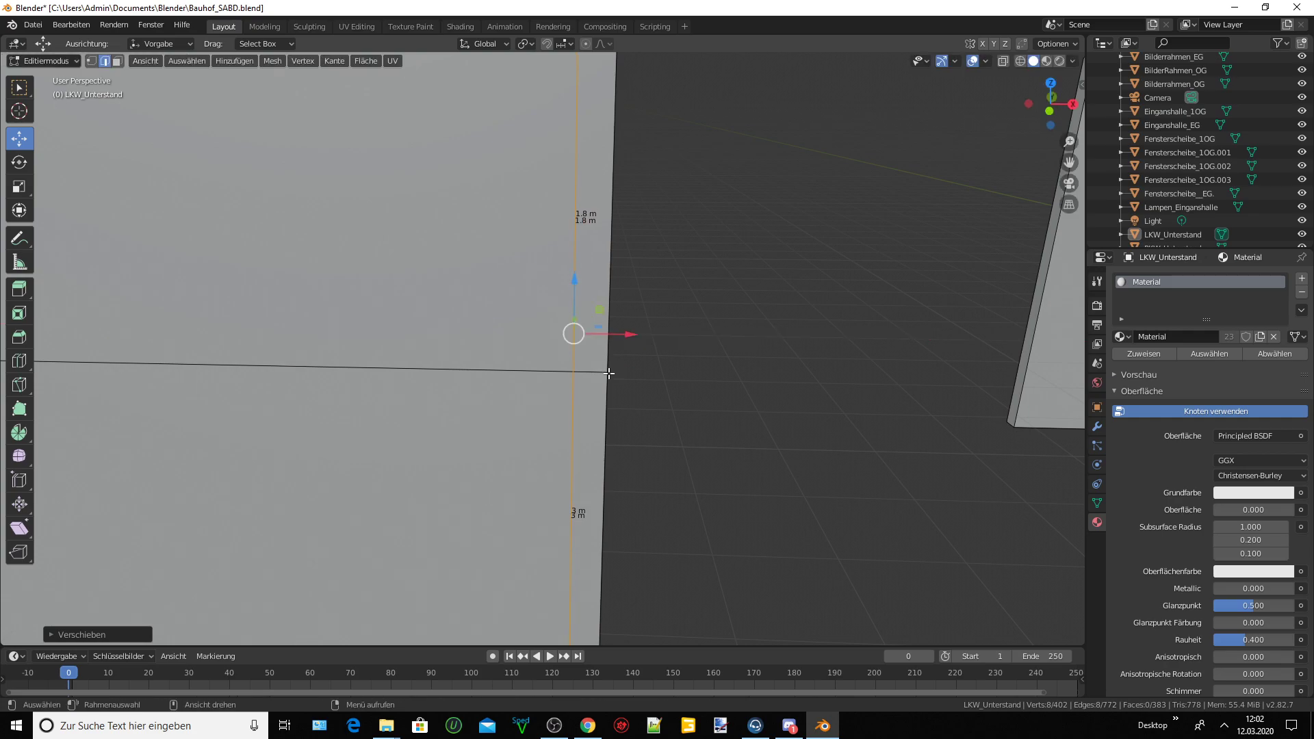
pyautogui.scroll(-2, 609, 373)
pyautogui.scroll(-3, 611, 377)
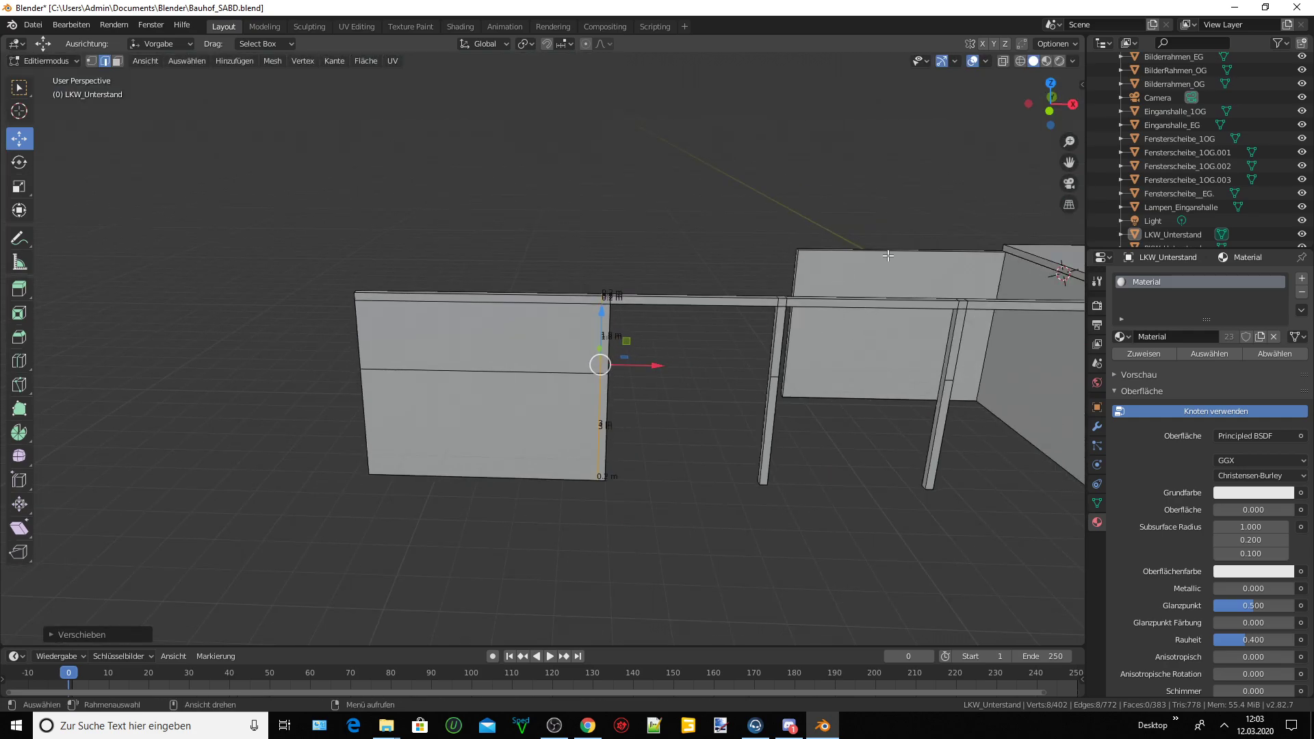
pyautogui.moveTo(1070, 165); pyautogui.dragTo(768, 286)
pyautogui.scroll(2, 768, 285)
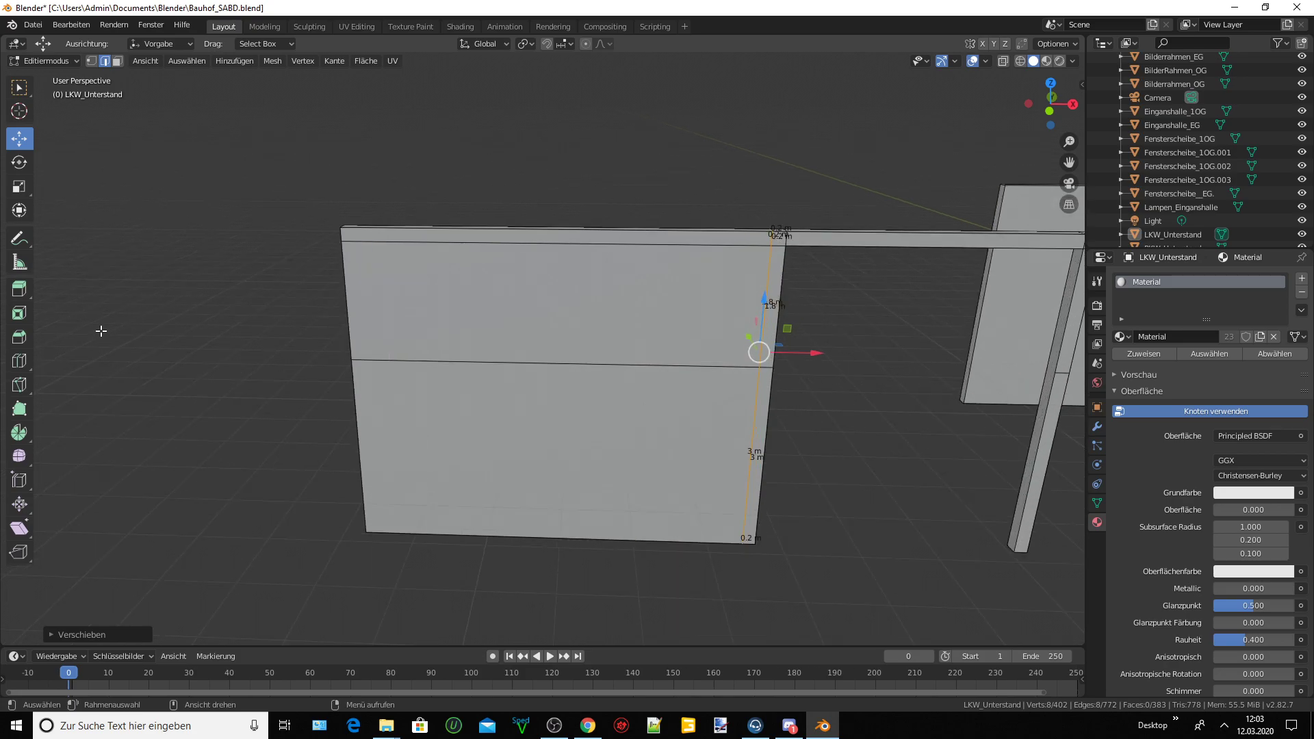
# Add a vertical edge loop and slide it to about X -0.97 m, 2.08 m from the left end.
pyautogui.click(20, 363)
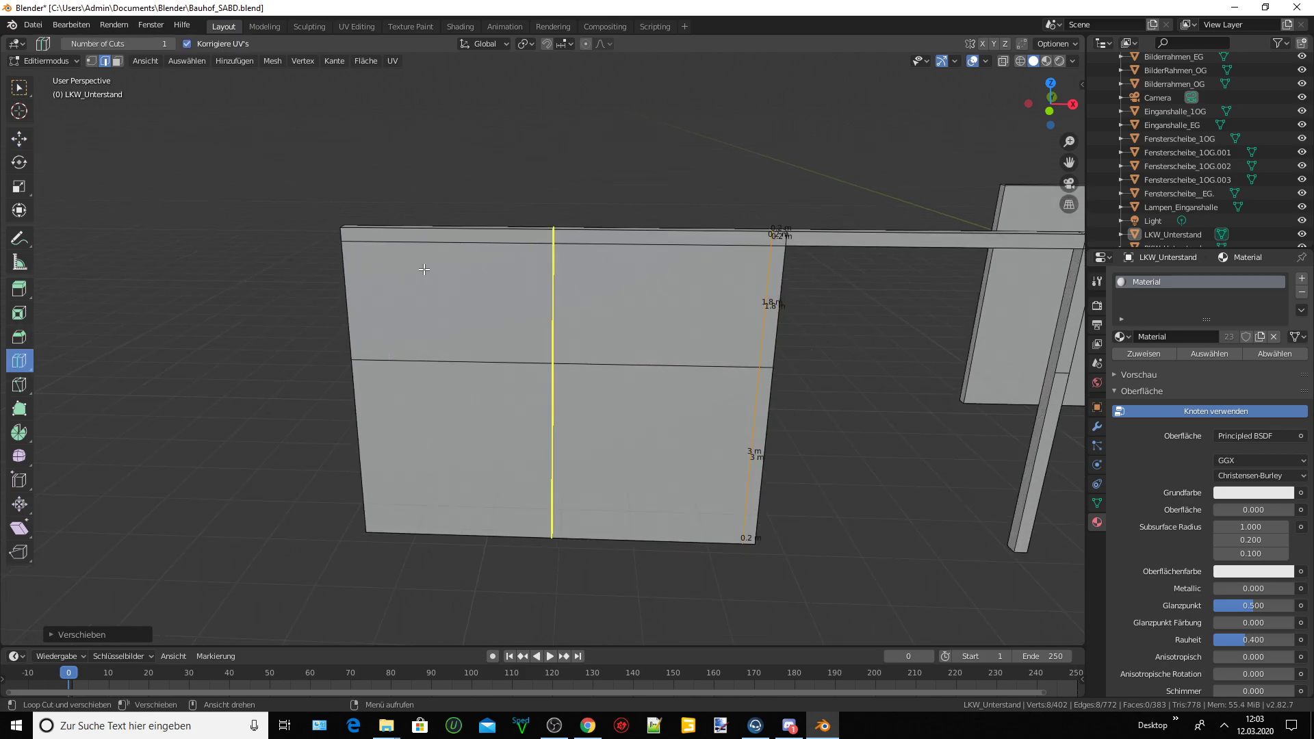
pyautogui.click(424, 269)
pyautogui.click(19, 138)
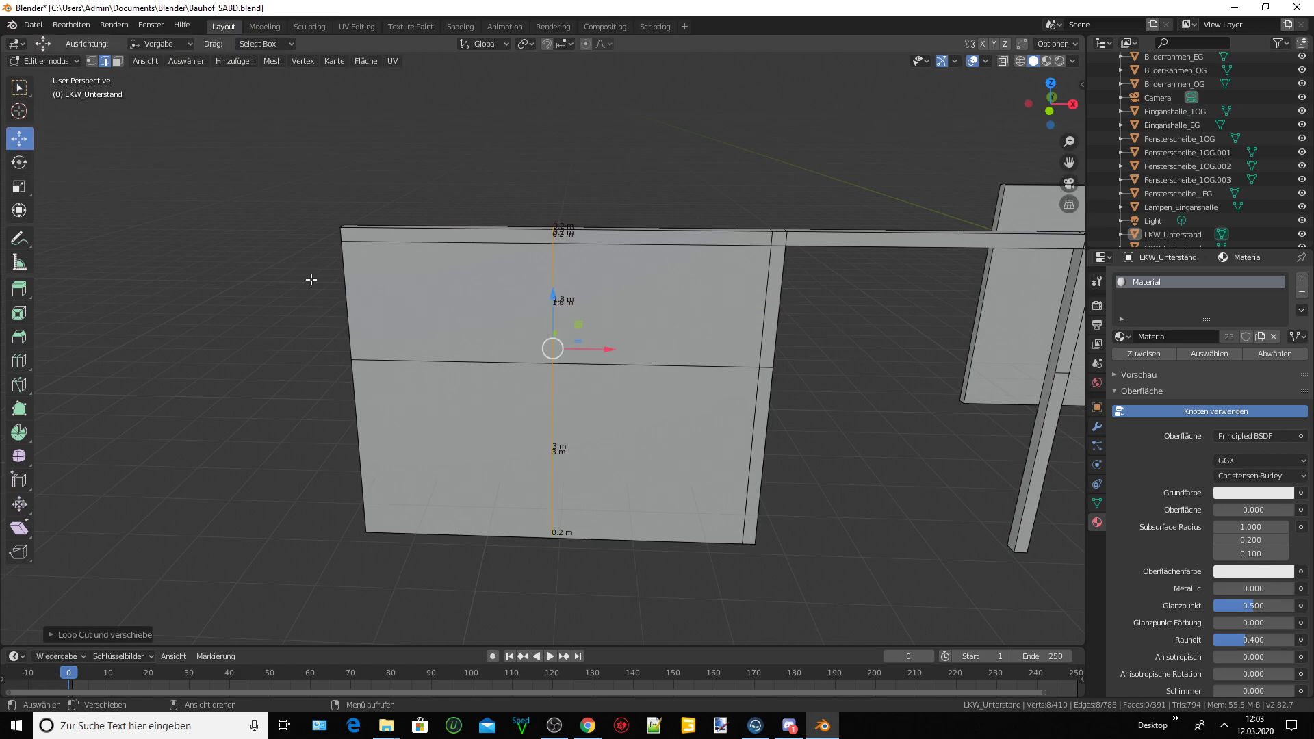
pyautogui.scroll(2, 313, 278)
pyautogui.scroll(1, 627, 379)
pyautogui.moveTo(635, 350); pyautogui.dragTo(353, 362)
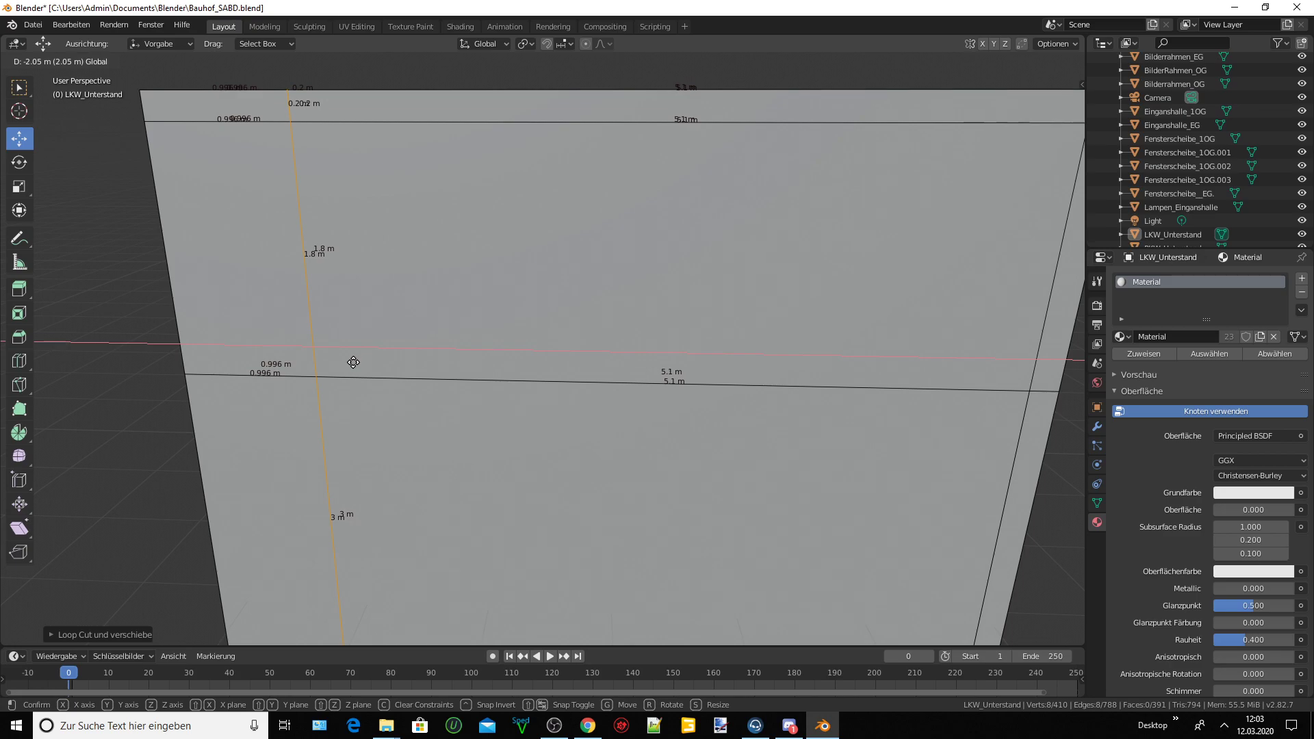
pyautogui.moveTo(353, 362); pyautogui.dragTo(497, 380)
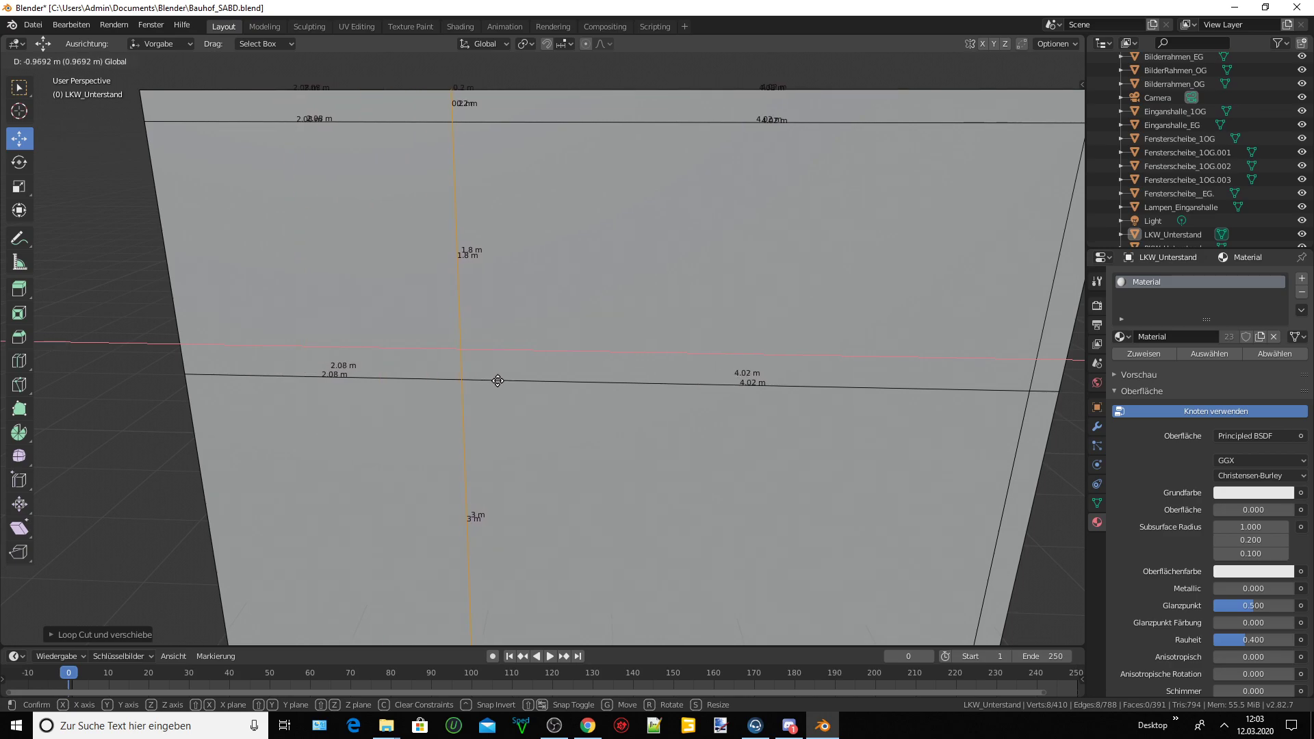
pyautogui.moveTo(499, 380); pyautogui.dragTo(498, 380)
pyautogui.scroll(-2, 598, 410)
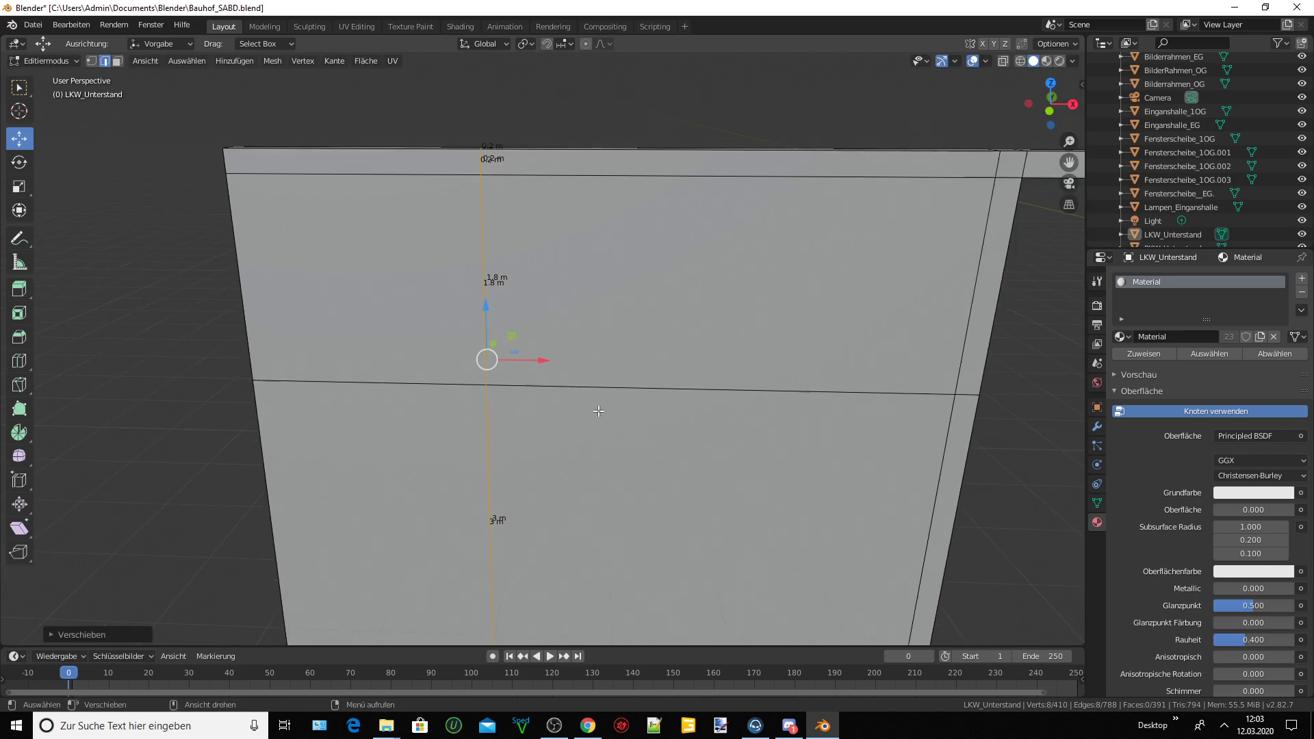
pyautogui.scroll(-2, 598, 411)
pyautogui.moveTo(598, 411); pyautogui.dragTo(673, 375, button='middle')
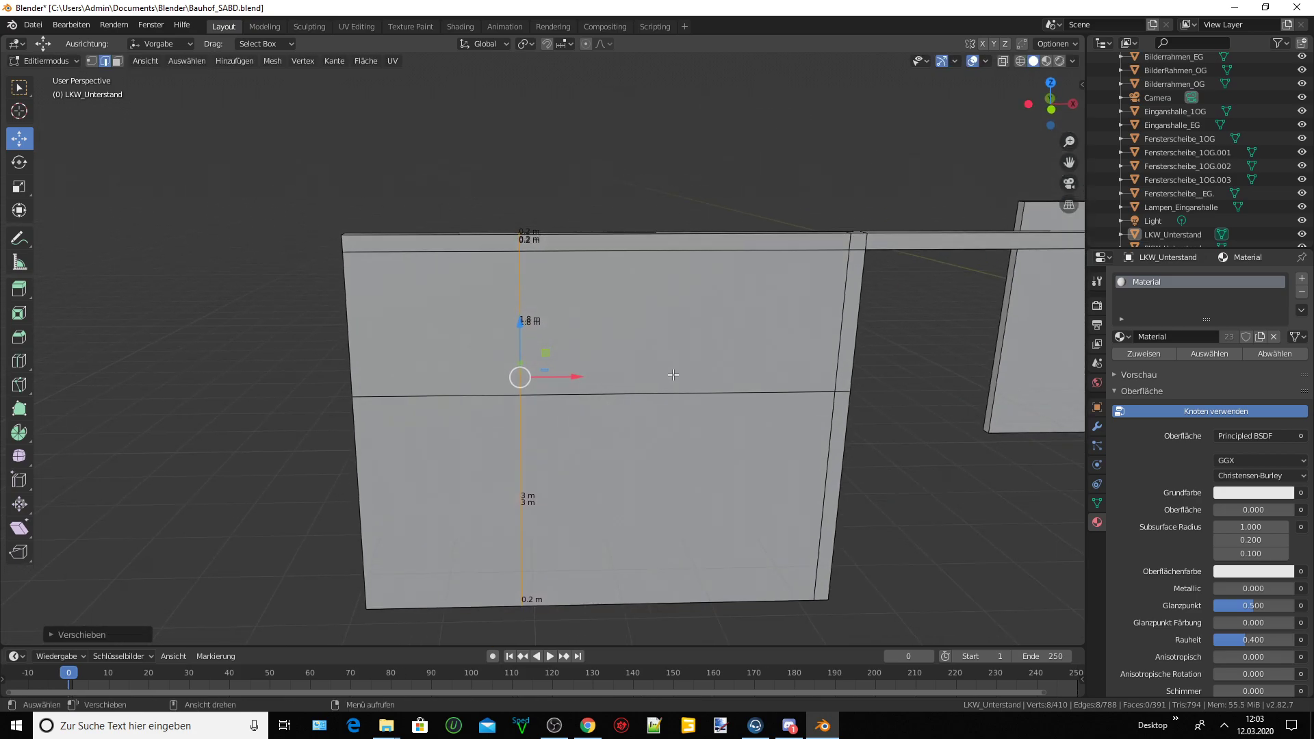
pyautogui.moveTo(1062, 168); pyautogui.dragTo(147, 159)
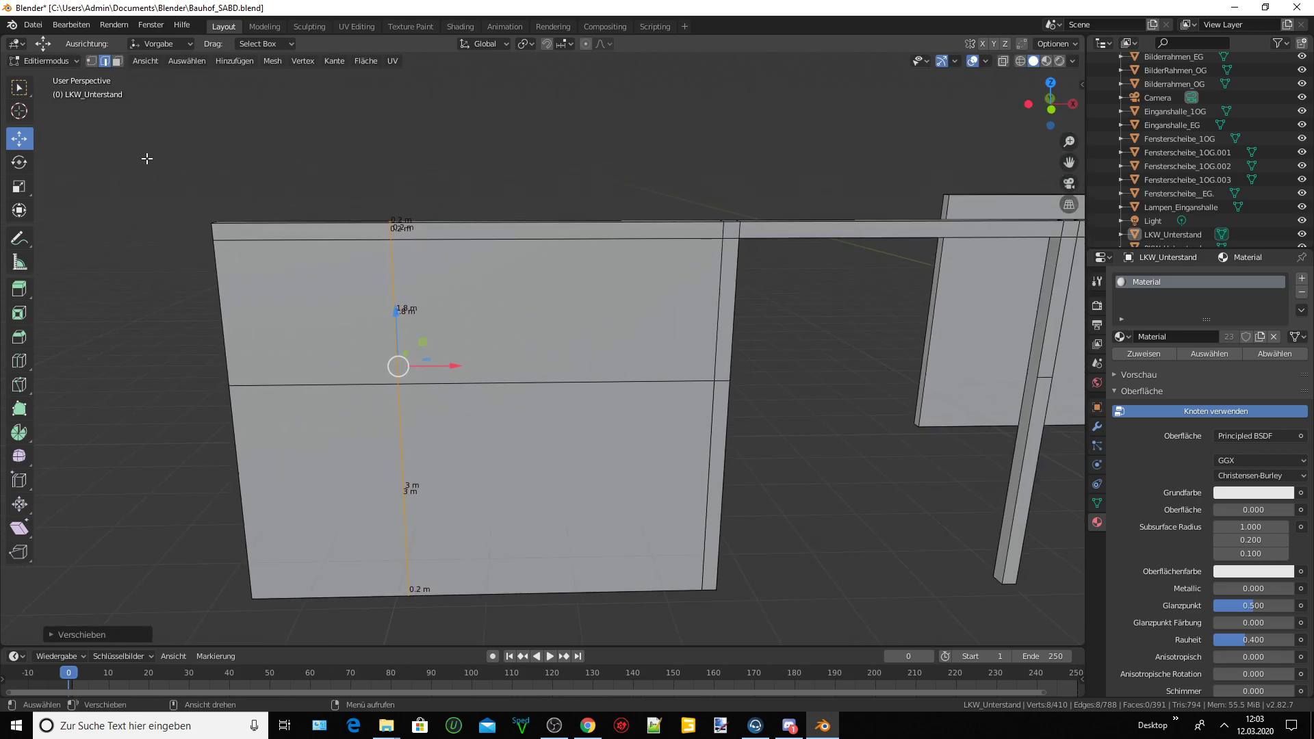
# Delete each face inside the wall opening with X > Only Faces, leaving the edges.
pyautogui.click(117, 63)
pyautogui.click(500, 316)
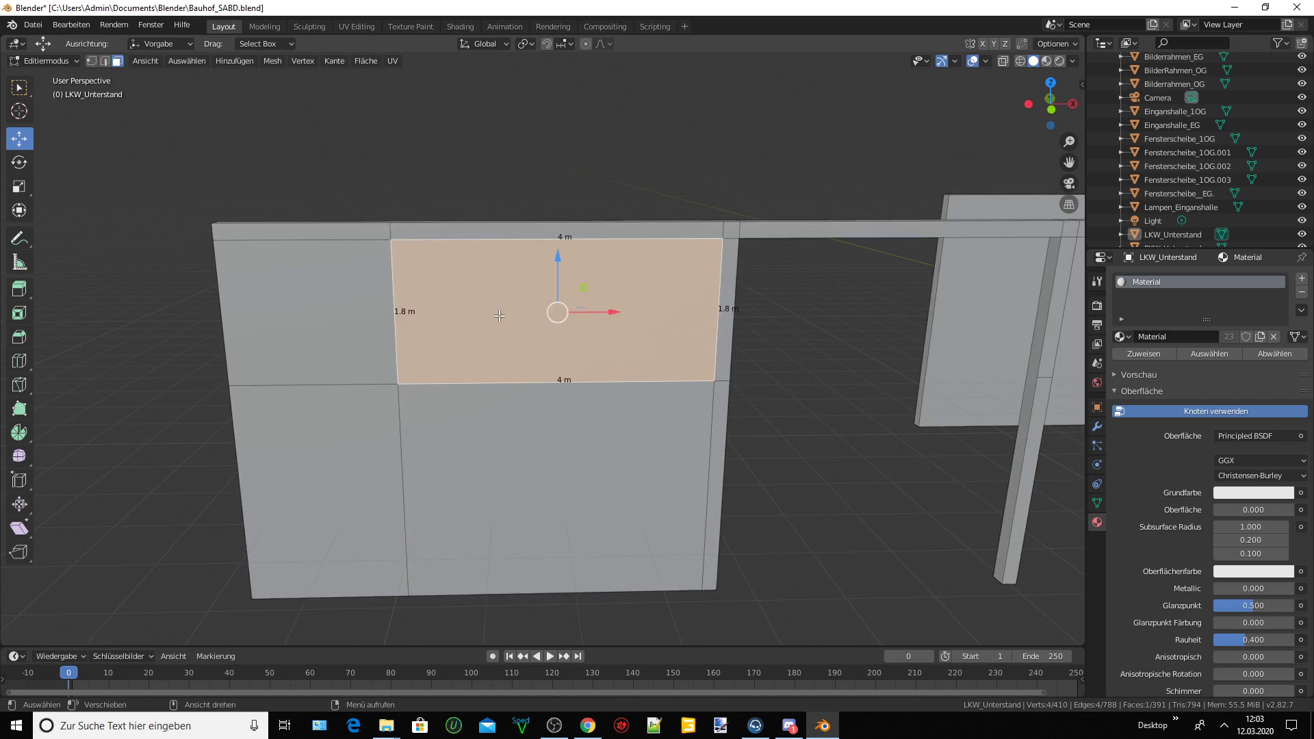
pyautogui.press('x')
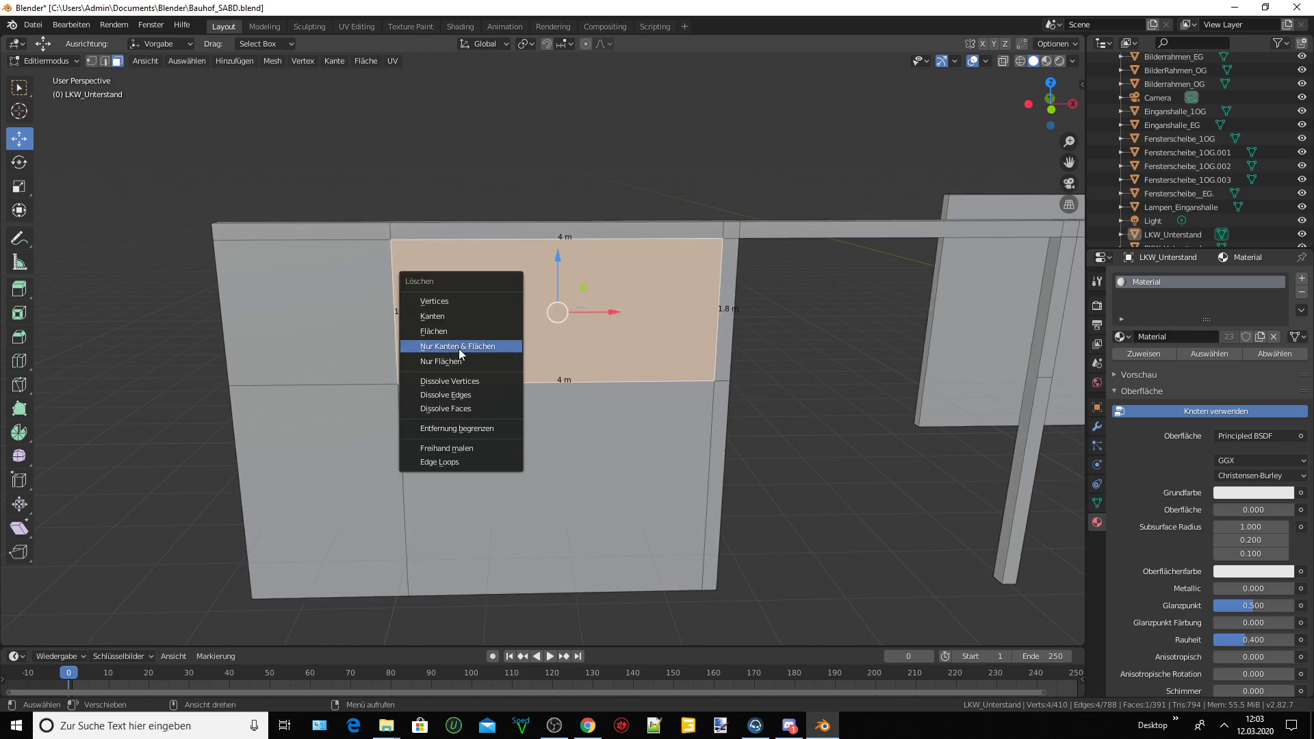
pyautogui.click(455, 363)
pyautogui.click(480, 314)
pyautogui.press('x')
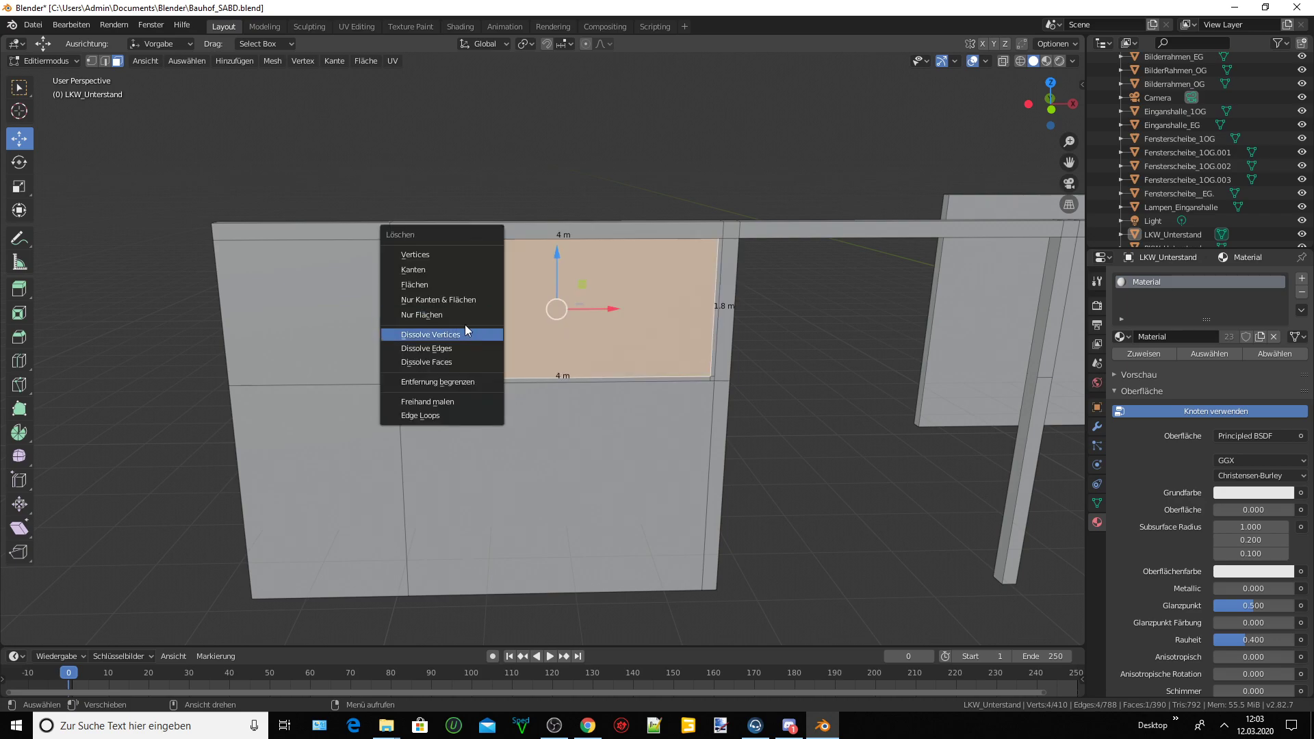
pyautogui.click(466, 327)
pyautogui.click(516, 437)
pyautogui.press('x')
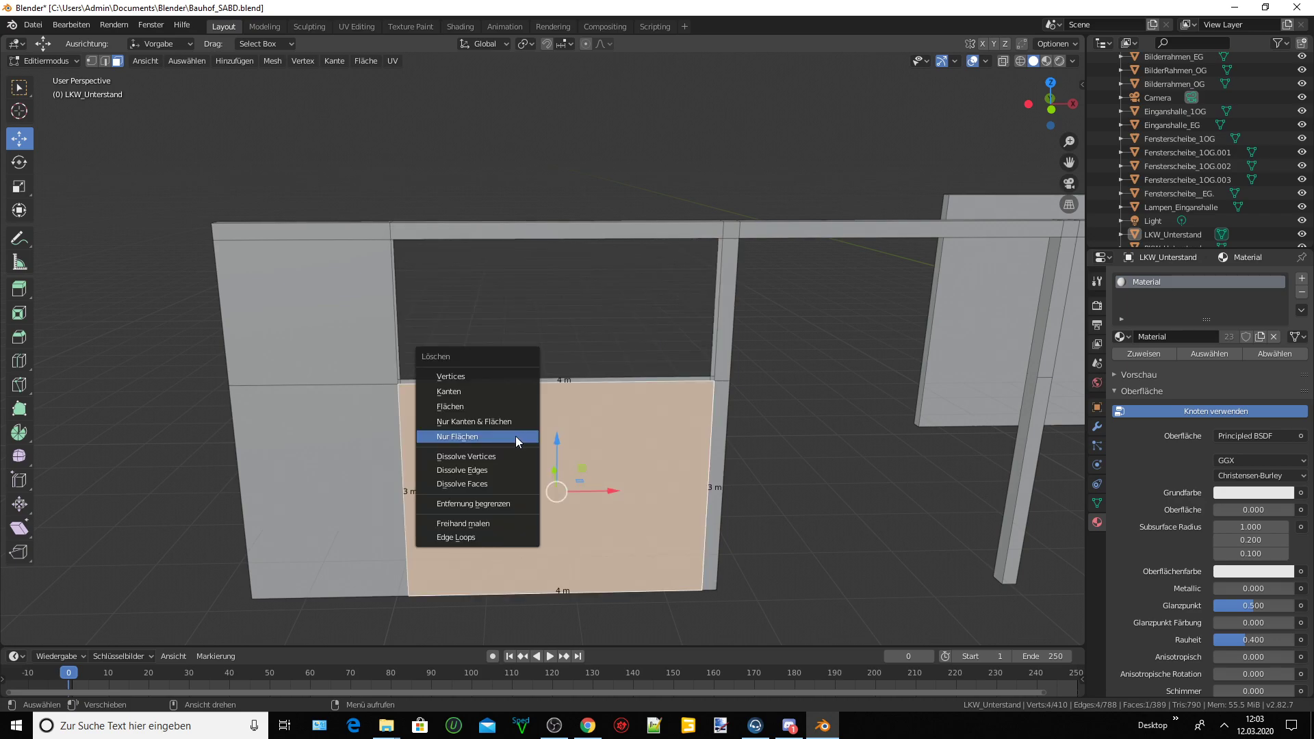
pyautogui.click(515, 437)
pyautogui.press('x')
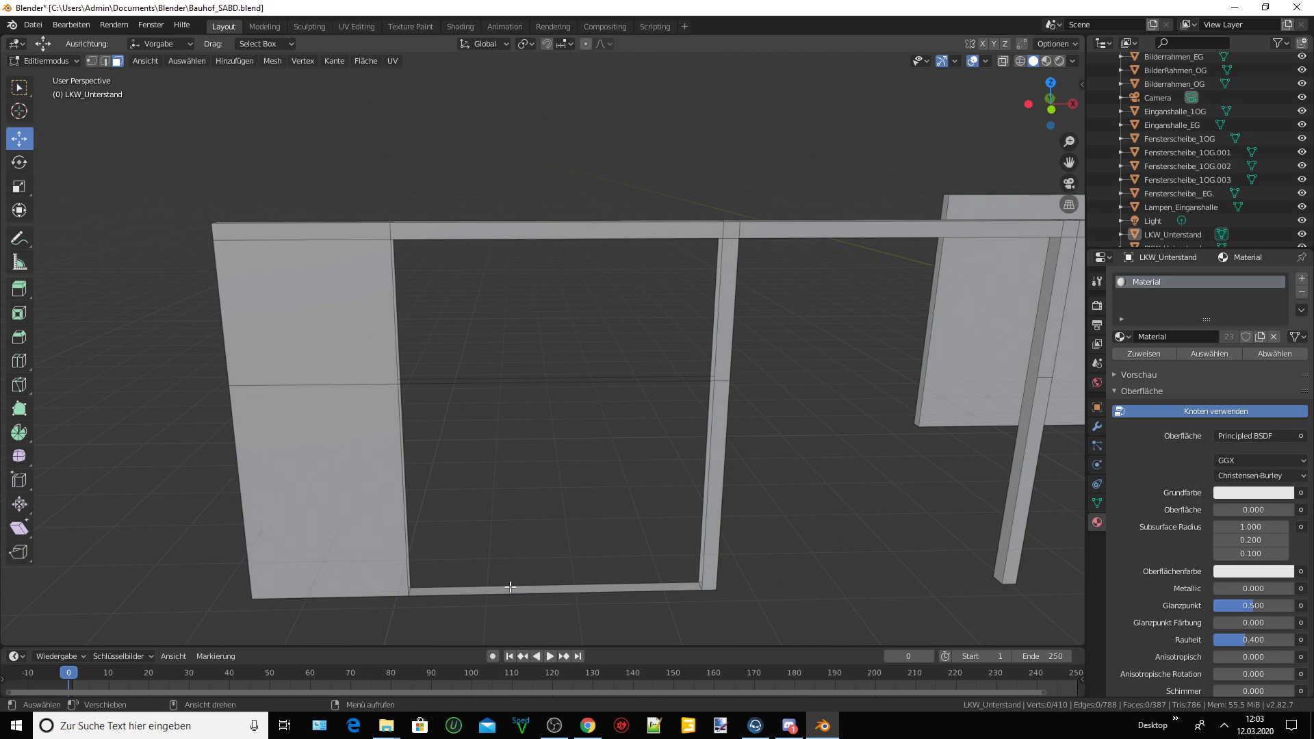
pyautogui.click(510, 586)
# Delete the bottom face, then delete the stray horizontal edges across the opening.
pyautogui.press('x')
pyautogui.click(511, 589)
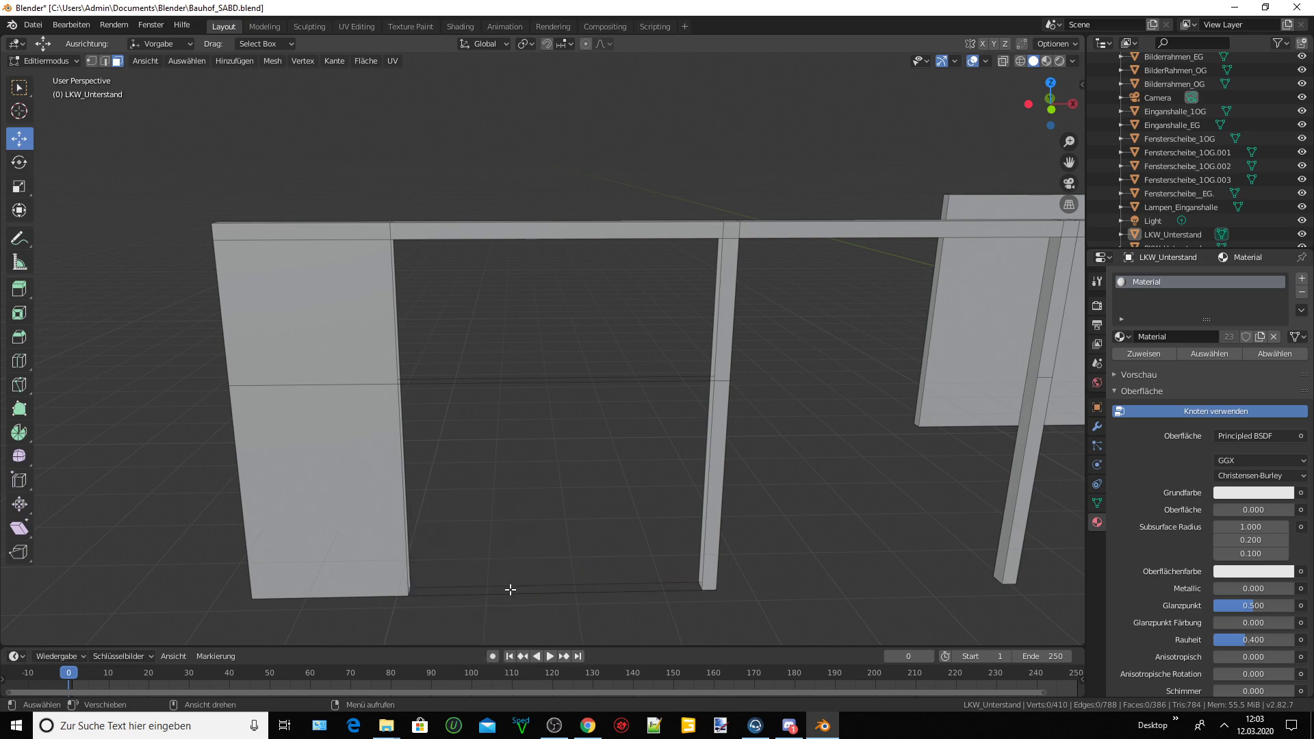
pyautogui.click(103, 61)
pyautogui.click(532, 380)
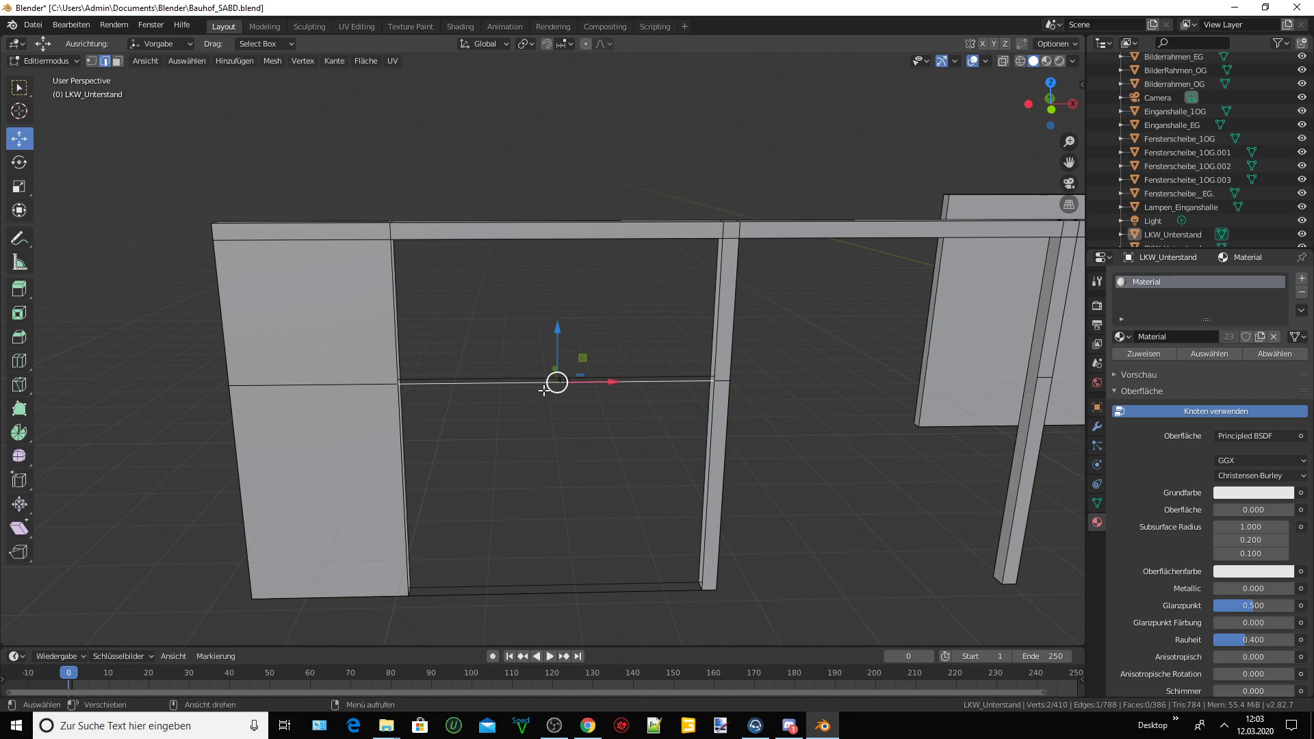
pyautogui.press('x')
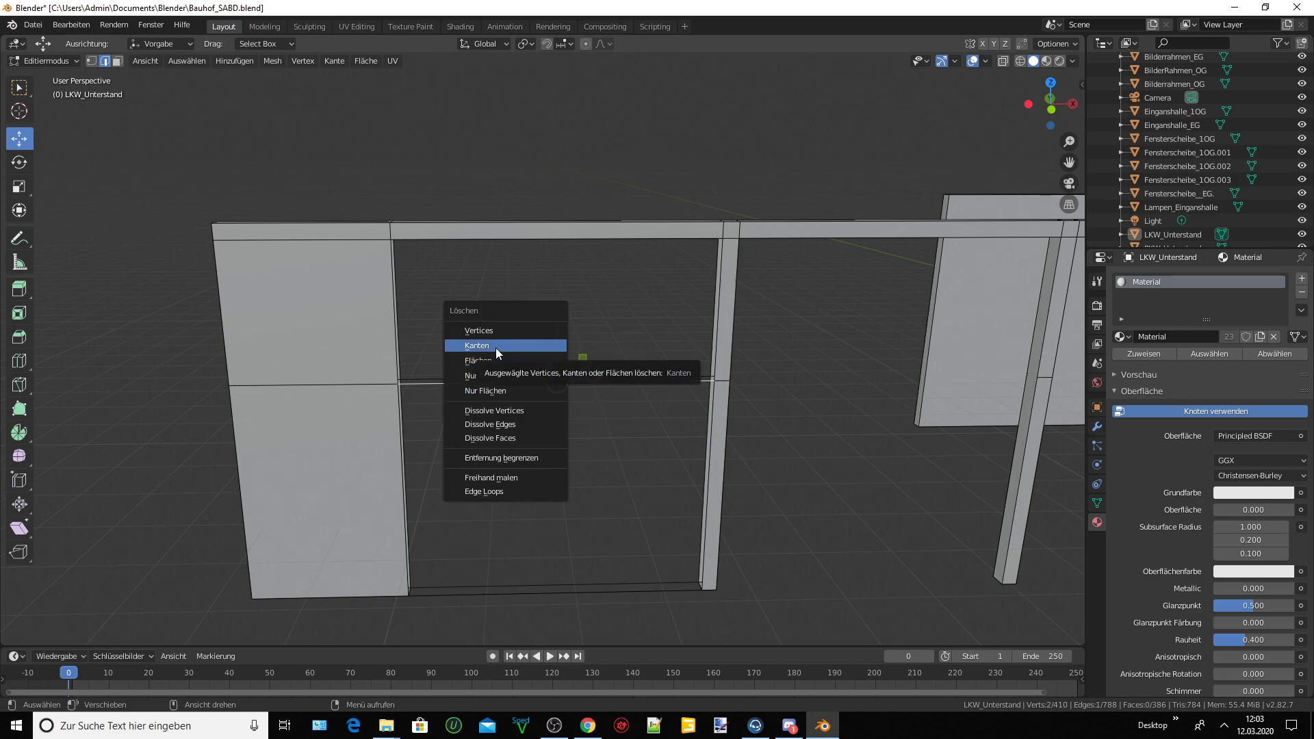
pyautogui.click(495, 347)
pyautogui.press('x')
pyautogui.click(507, 378)
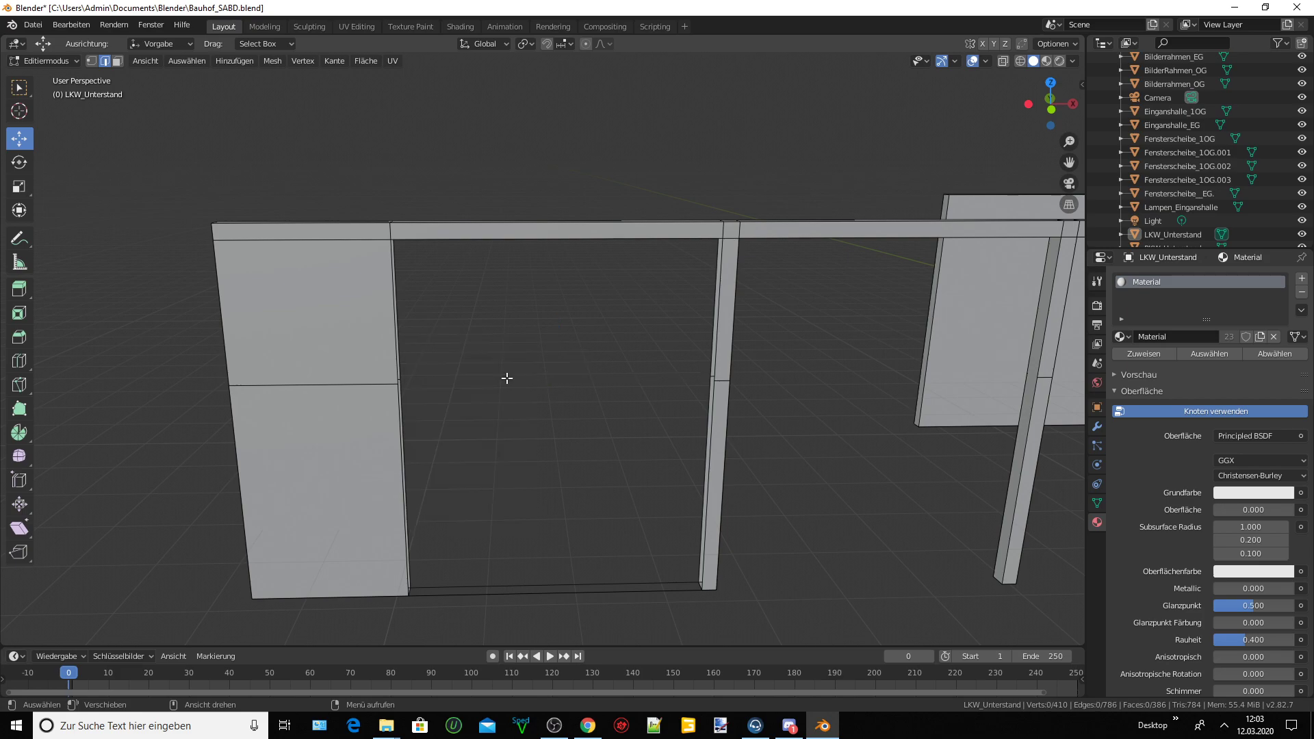
# Delete the leftover bottom edges so the doorway runs clear to the ground.
pyautogui.click(542, 583)
pyautogui.press('x')
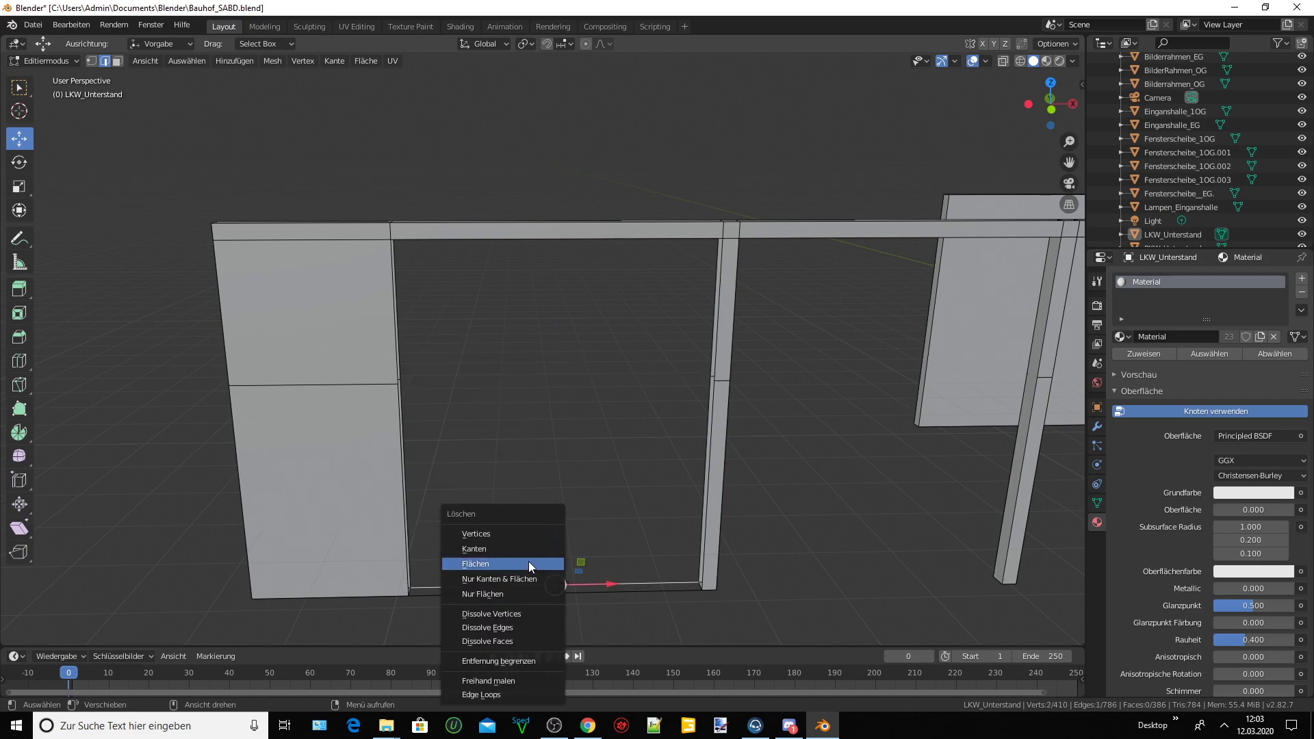
pyautogui.click(528, 562)
pyautogui.click(537, 595)
pyautogui.press('x')
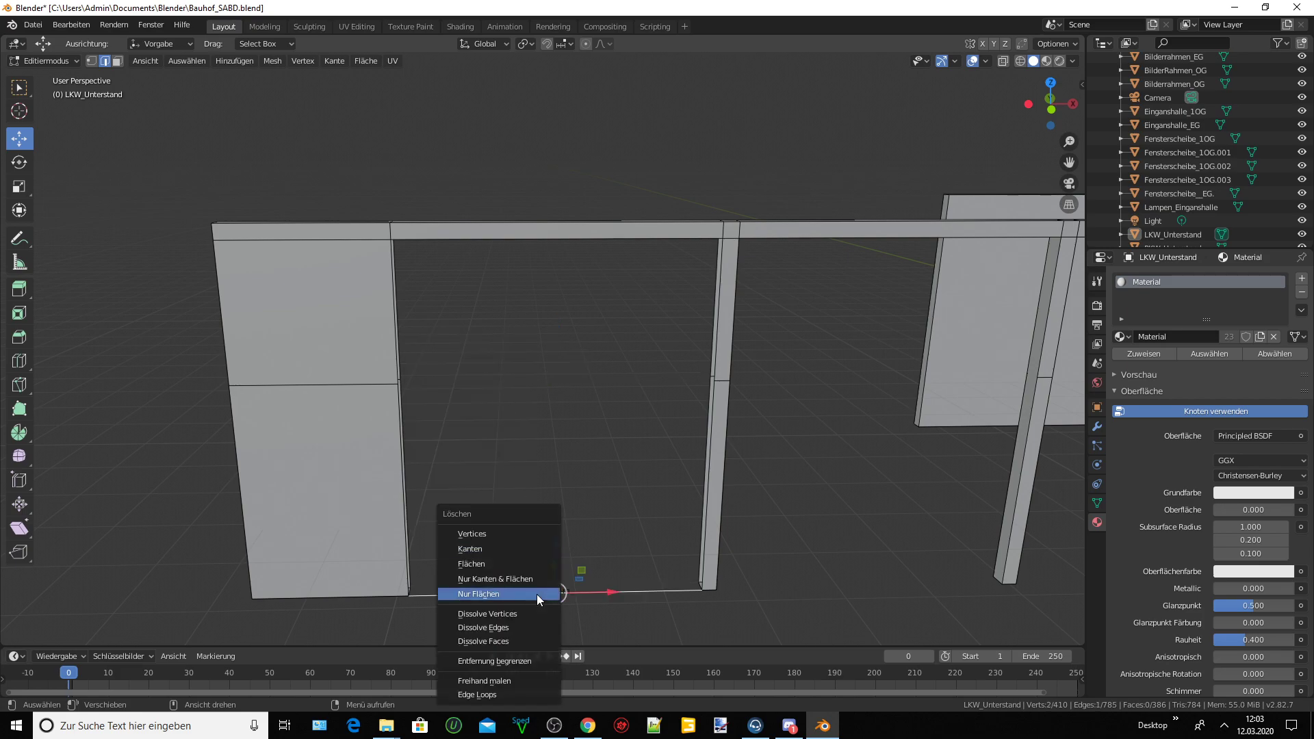
pyautogui.press('Escape')
pyautogui.press('x')
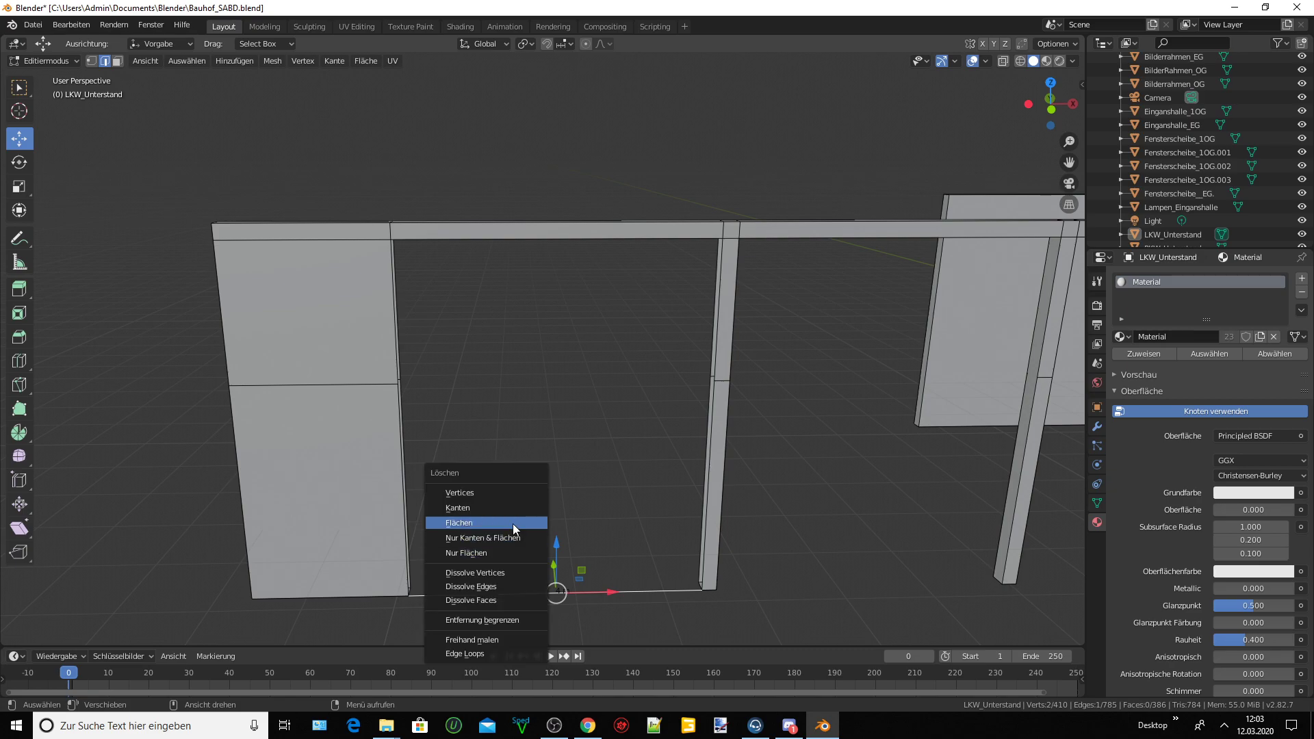
pyautogui.click(511, 508)
pyautogui.moveTo(537, 534)
pyautogui.keyDown('ctrl'); pyautogui.mouseDown(button='middle')
pyautogui.moveTo(444, 440)
pyautogui.moveTo(484, 396)
pyautogui.moveTo(510, 390)
pyautogui.mouseUp(button='middle'); pyautogui.keyUp('ctrl')
pyautogui.moveTo(732, 314)
pyautogui.mouseDown(button='middle')
pyautogui.moveTo(647, 361)
pyautogui.moveTo(600, 264)
pyautogui.mouseUp(button='middle')
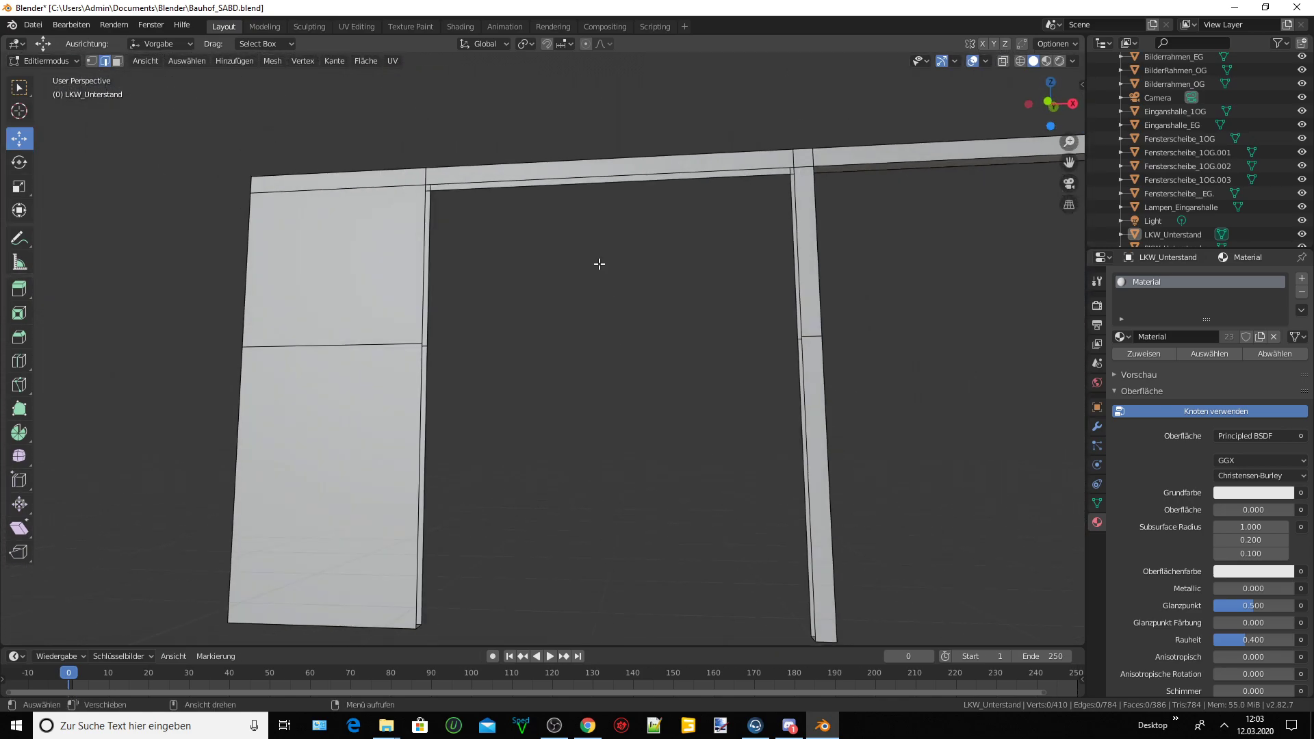
# Fill a face between the two lower edges of the top beam.
pyautogui.click(530, 186)
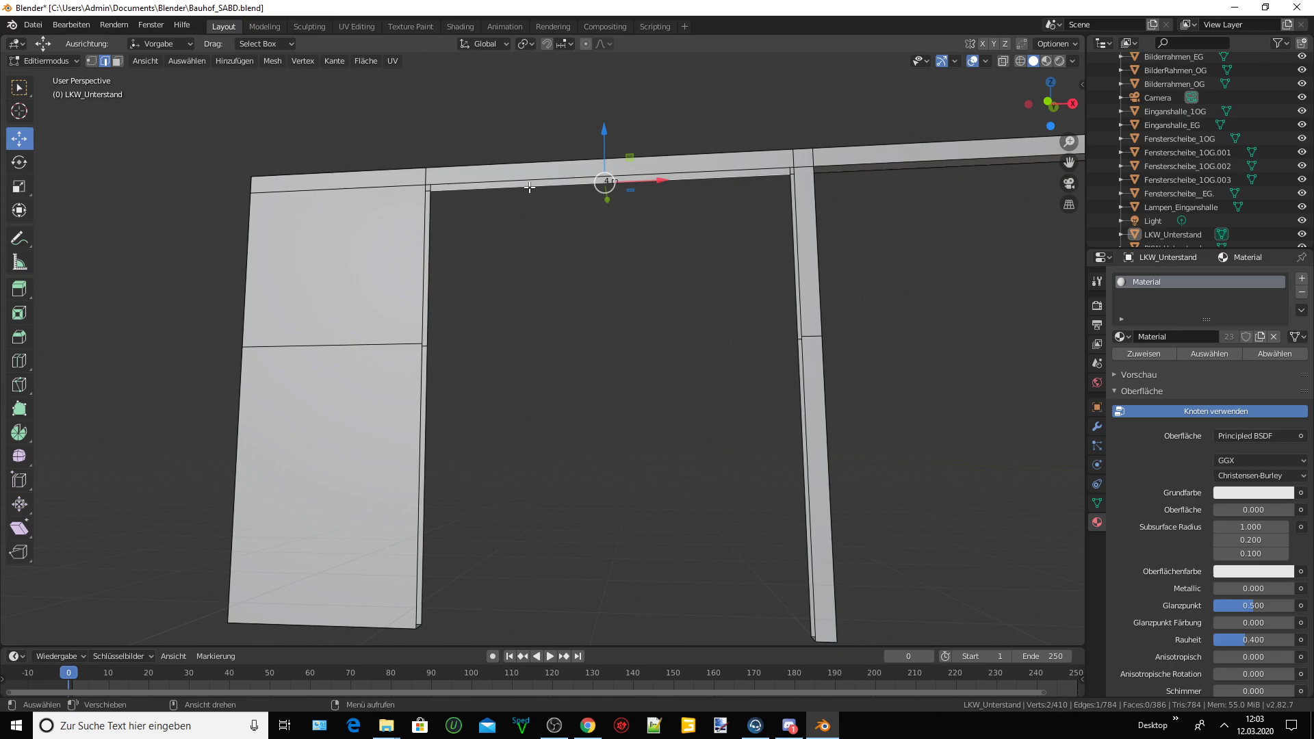
pyautogui.keyDown('shift'); pyautogui.click(525, 180); pyautogui.keyUp('shift')
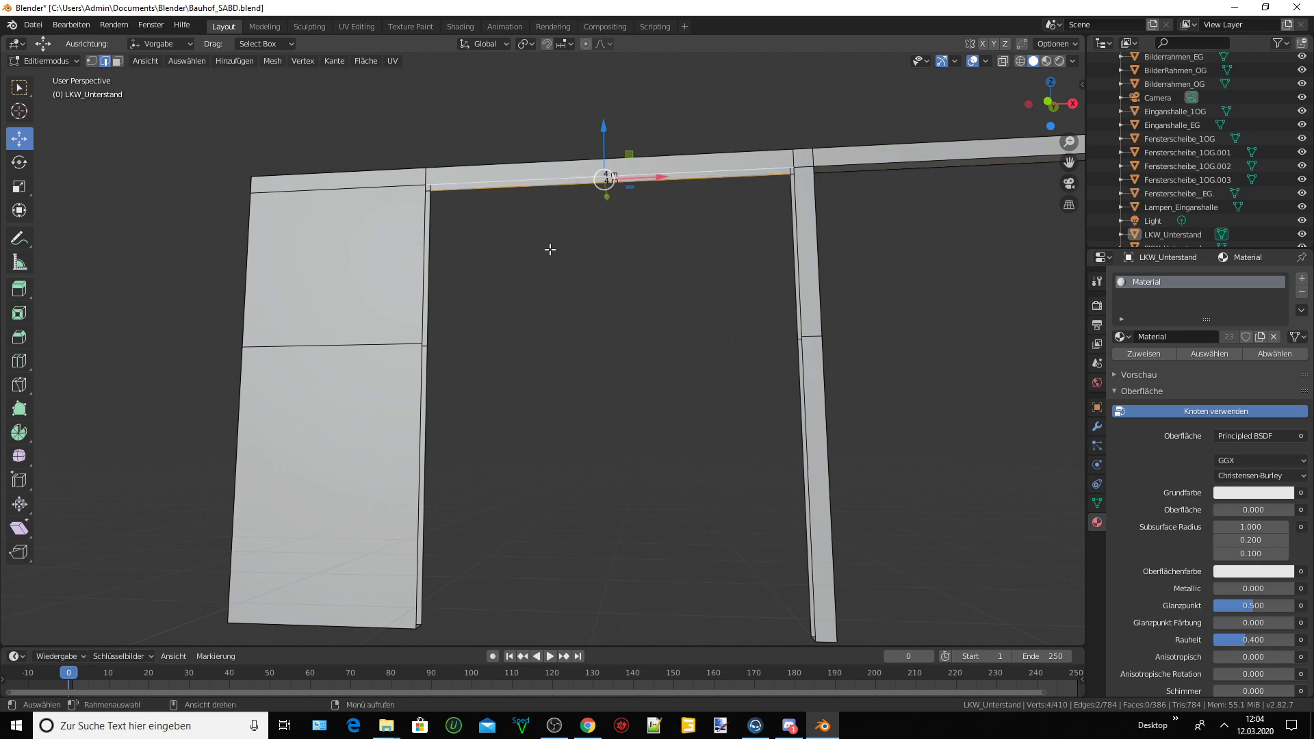
pyautogui.press('f')
# Select the vertical edges along the left panel's open side.
pyautogui.moveTo(548, 249); pyautogui.dragTo(519, 257, button='middle')
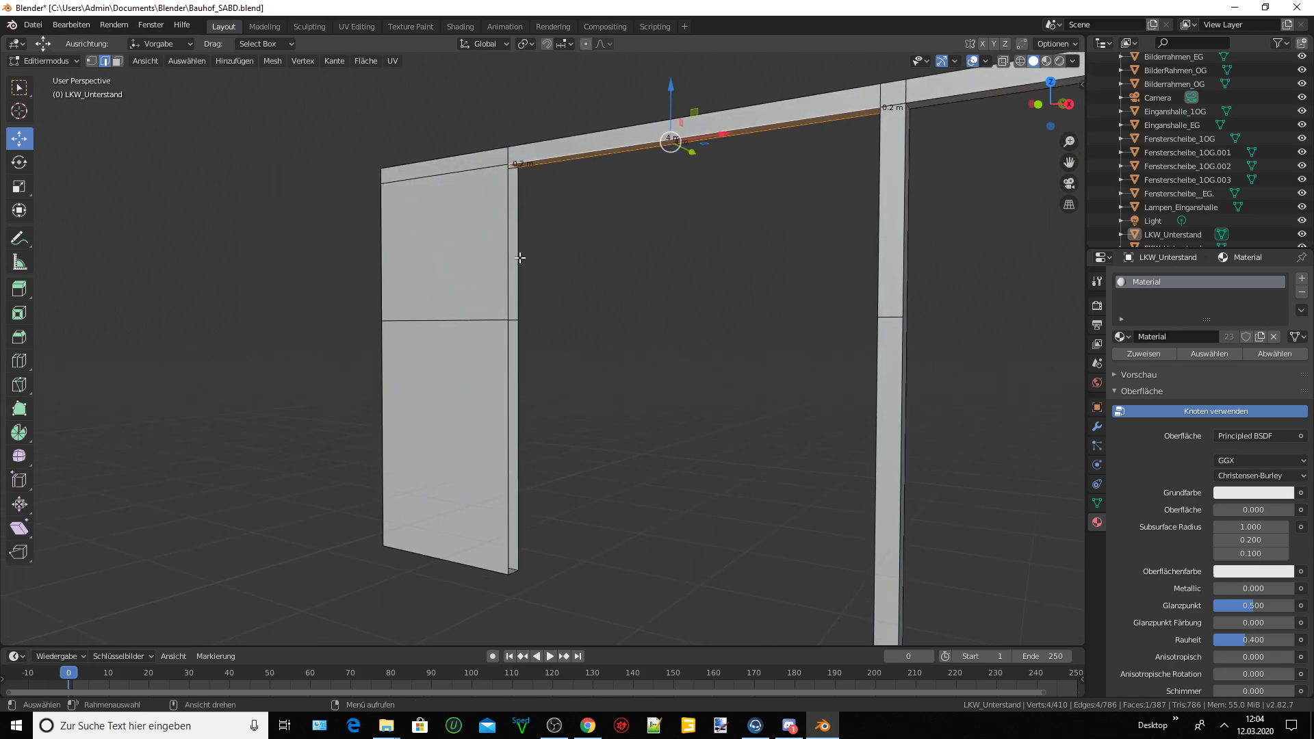
pyautogui.click(518, 254)
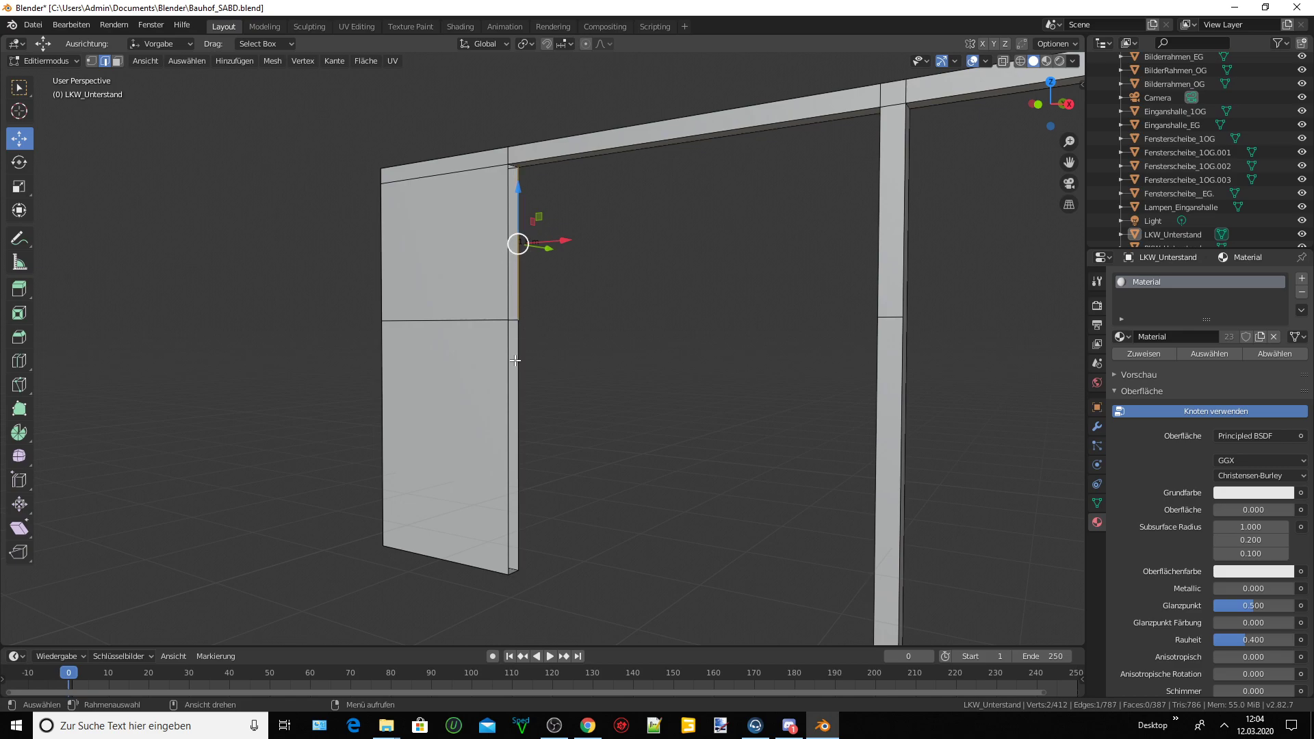
pyautogui.keyDown('shift'); pyautogui.click(509, 284); pyautogui.keyUp('shift')
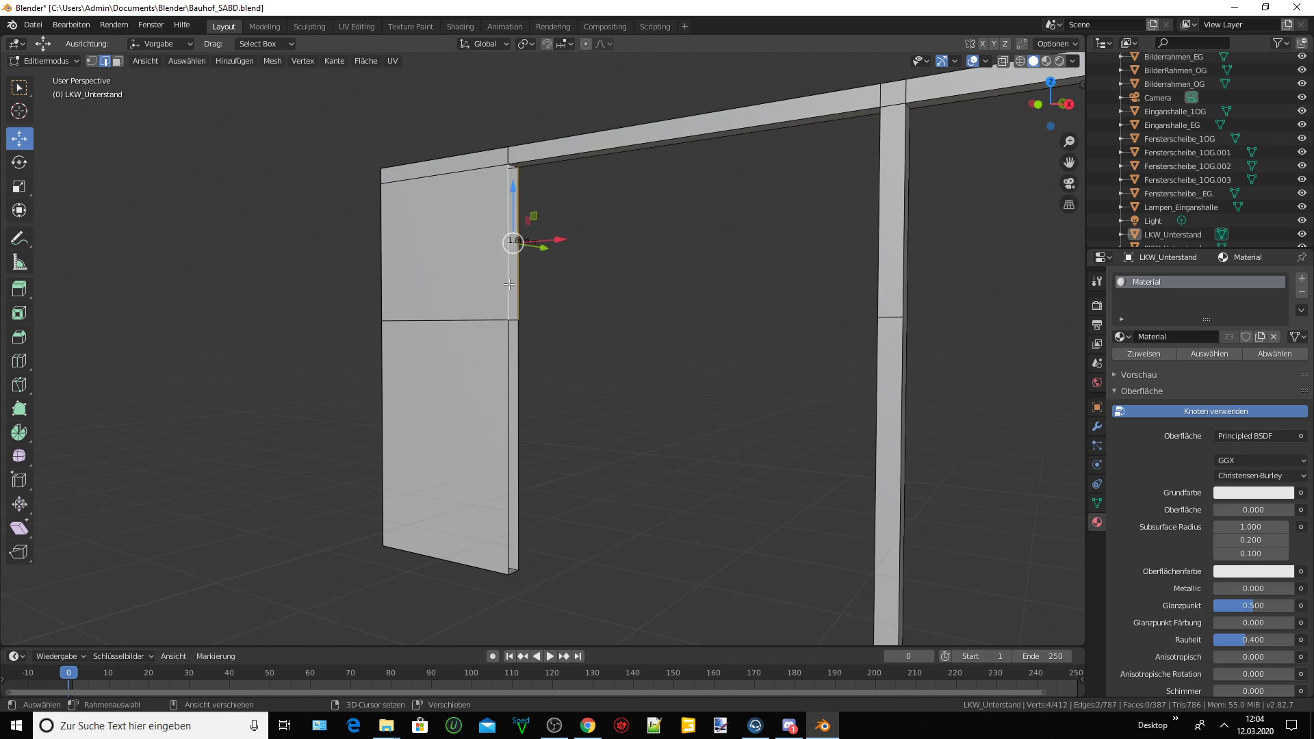
pyautogui.keyDown('shift'); pyautogui.click(509, 364); pyautogui.keyUp('shift')
pyautogui.keyDown('shift'); pyautogui.click(517, 394); pyautogui.keyUp('shift')
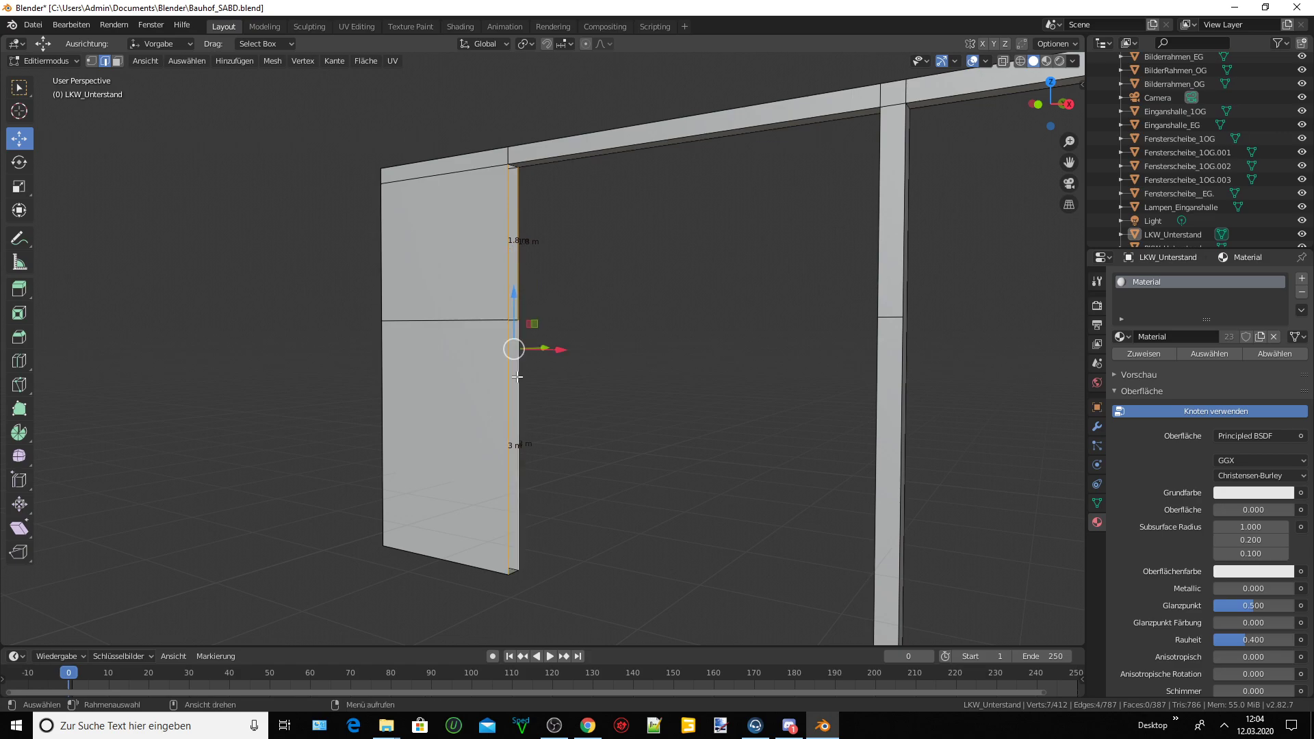
# Select the wall's long side-strip edges and fill them with a face.
pyautogui.moveTo(610, 417); pyautogui.dragTo(555, 431, button='middle')
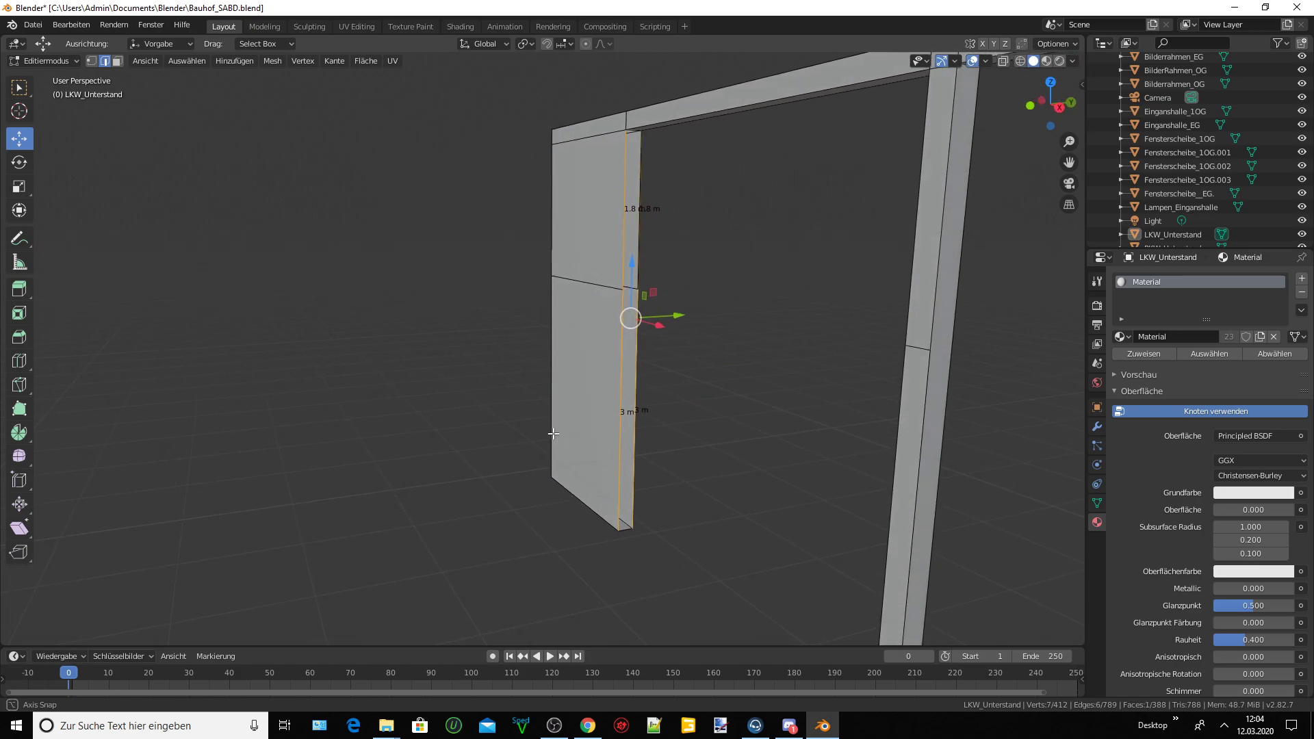
pyautogui.click(687, 367)
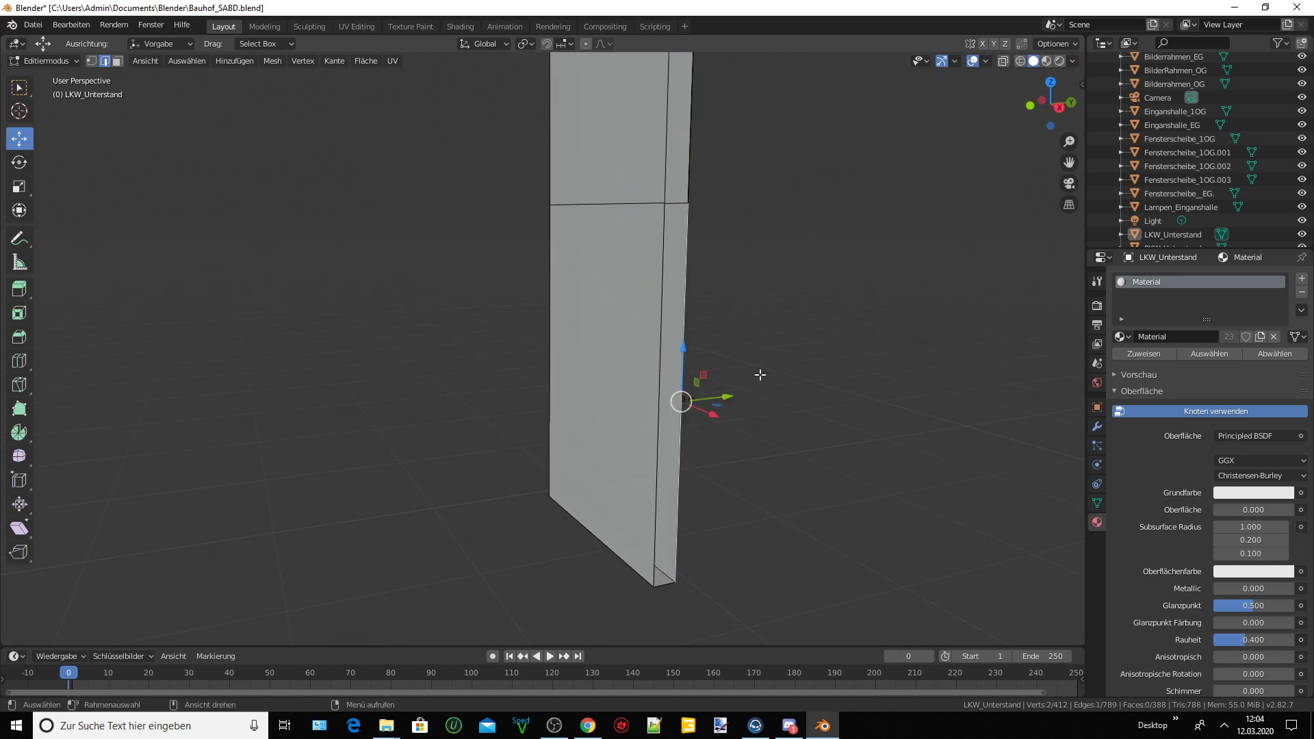
pyautogui.moveTo(760, 372)
pyautogui.mouseDown(button='middle')
pyautogui.moveTo(718, 376)
pyautogui.moveTo(753, 235)
pyautogui.mouseUp(button='middle')
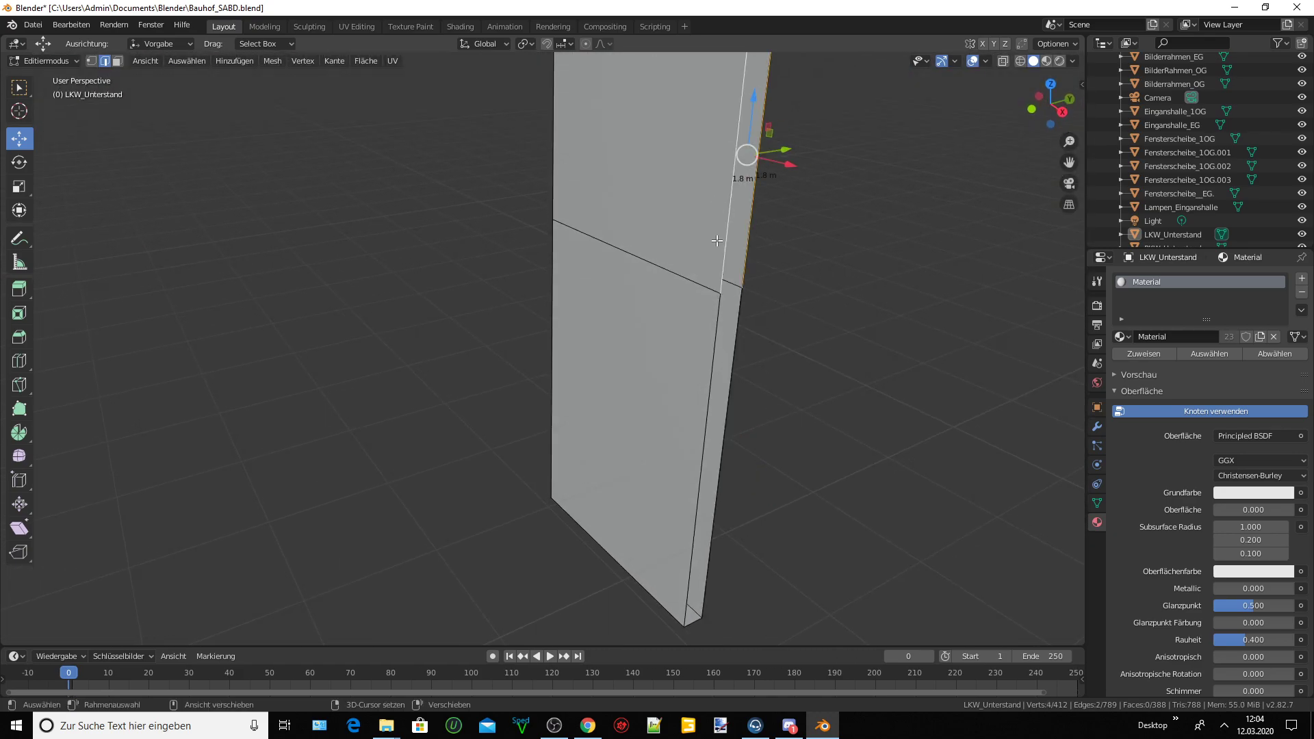
pyautogui.keyDown('shift'); pyautogui.click(742, 356); pyautogui.keyUp('shift')
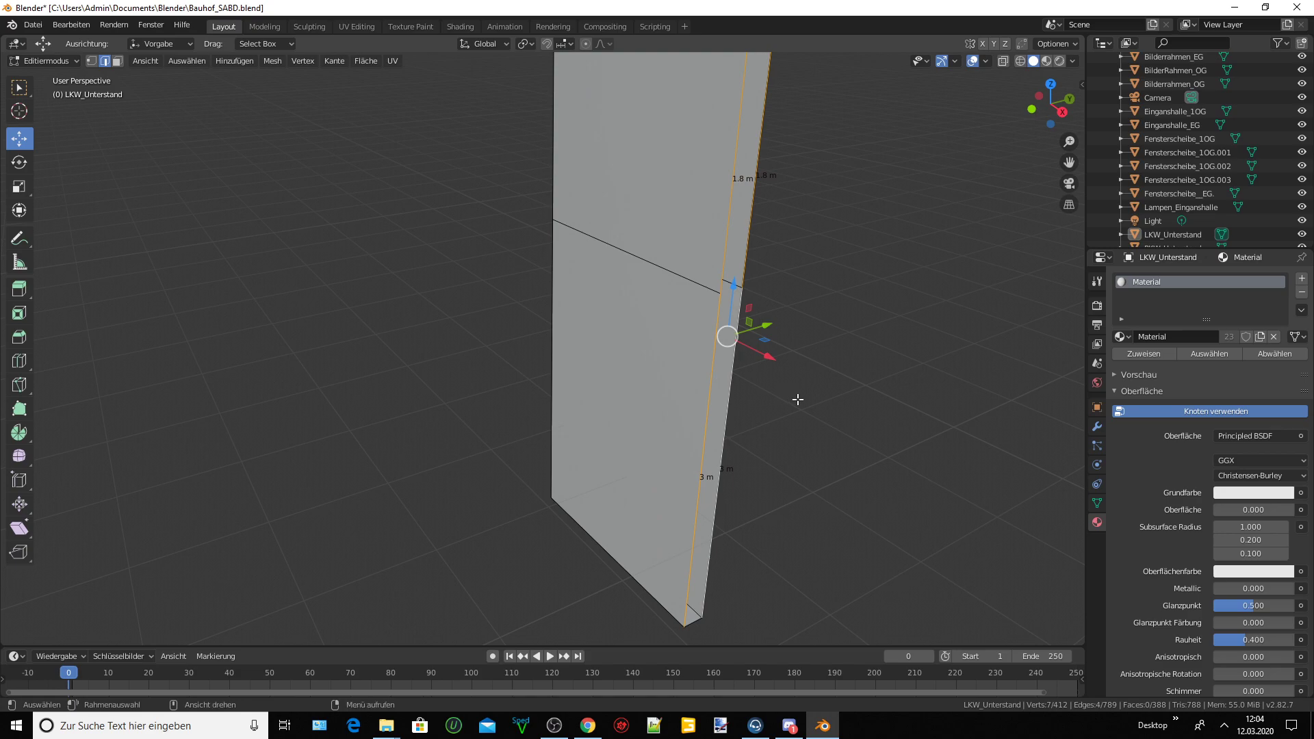
pyautogui.press('f')
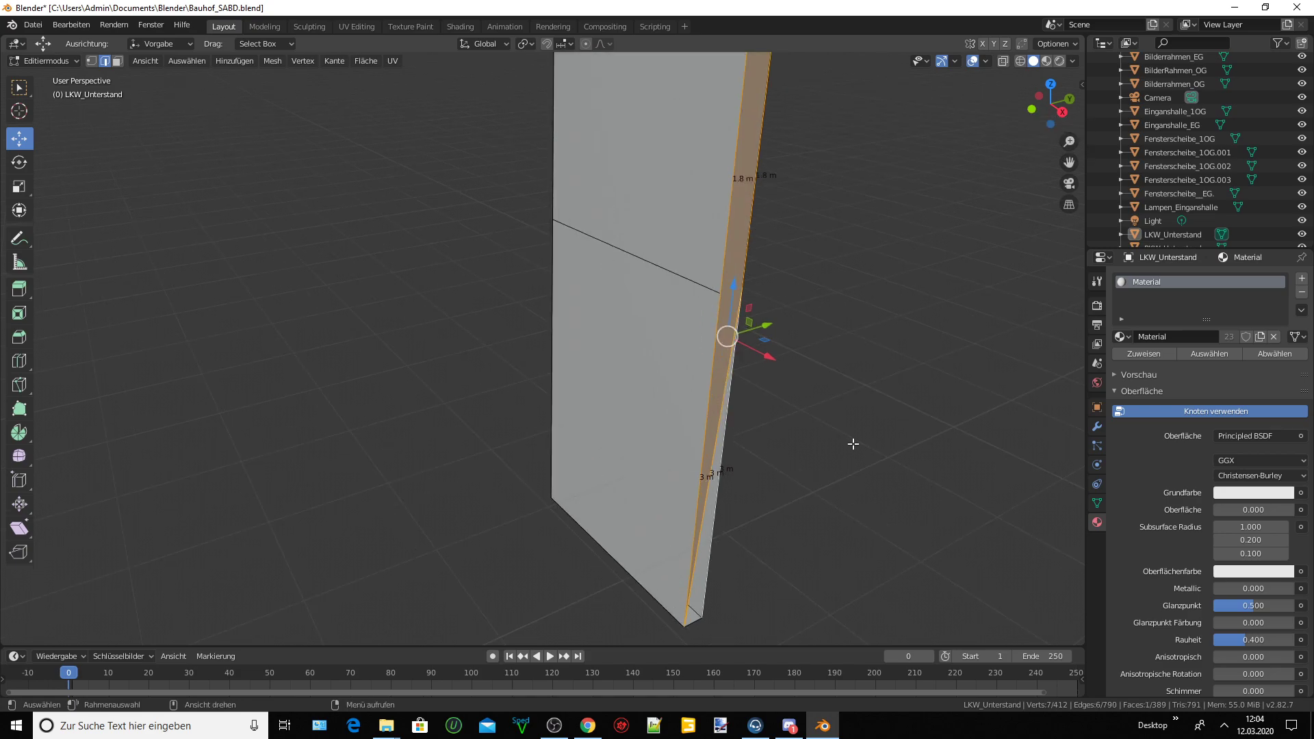
# Undo the wall-end fill and preceding edge edits, leaving the end open again.
pyautogui.press('ctrl')
pyautogui.hotkey('ctrl', 'z')
pyautogui.hotkey('ctrl', 'z')
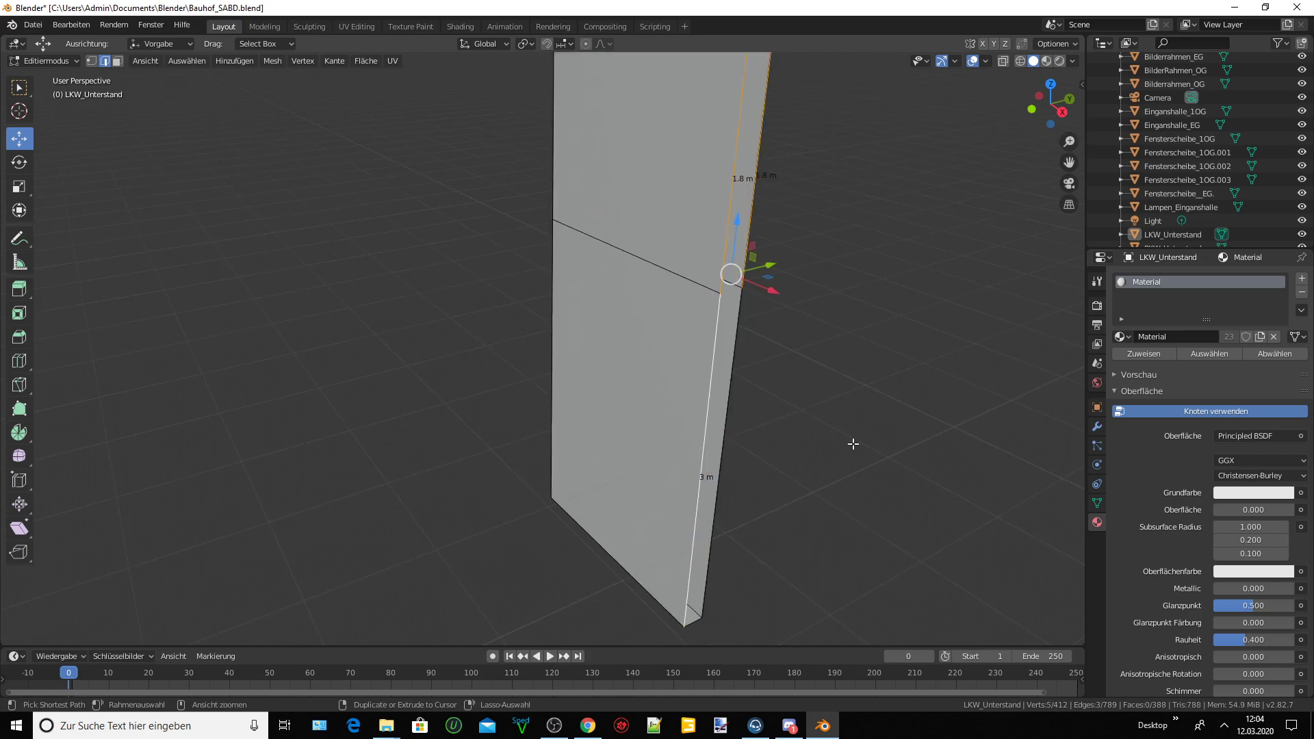
pyautogui.hotkey('ctrl', 'z')
pyautogui.hotkey('ctrl', 'z')
pyautogui.hotkey('ctrl', 'z')
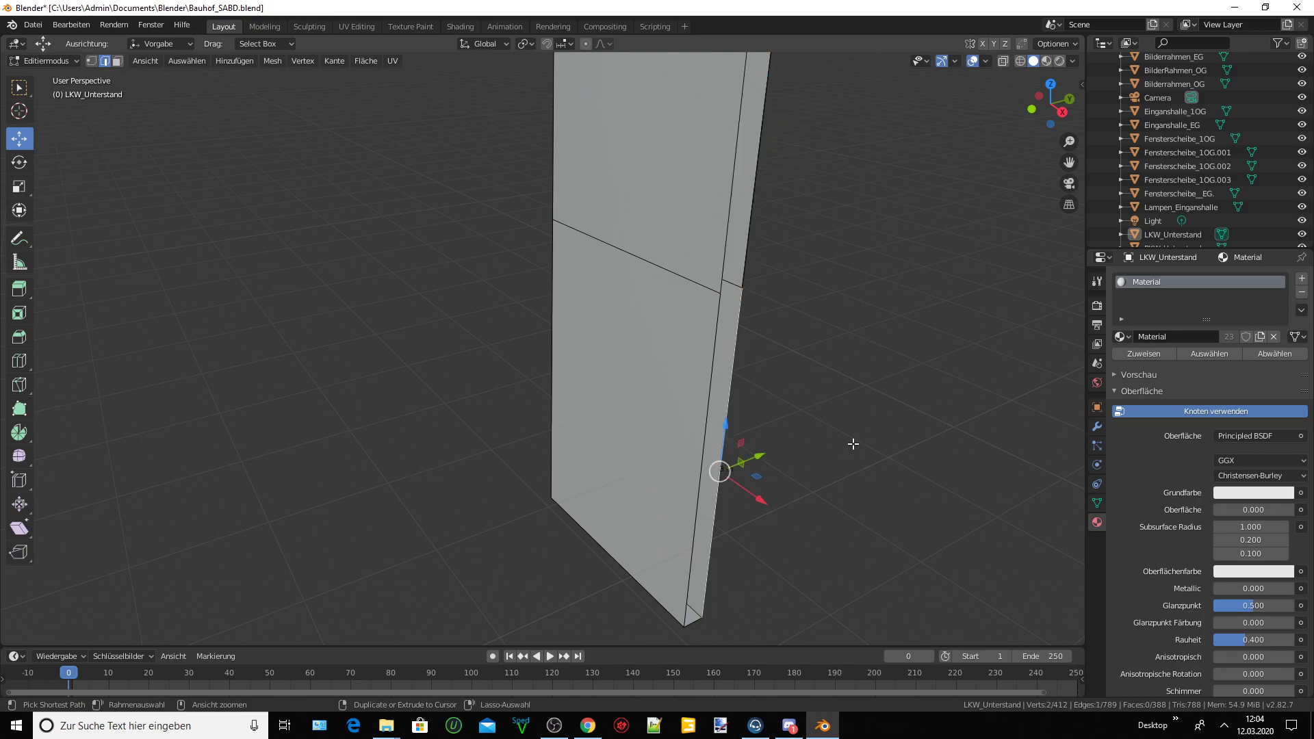
pyautogui.hotkey('ctrl', 'z')
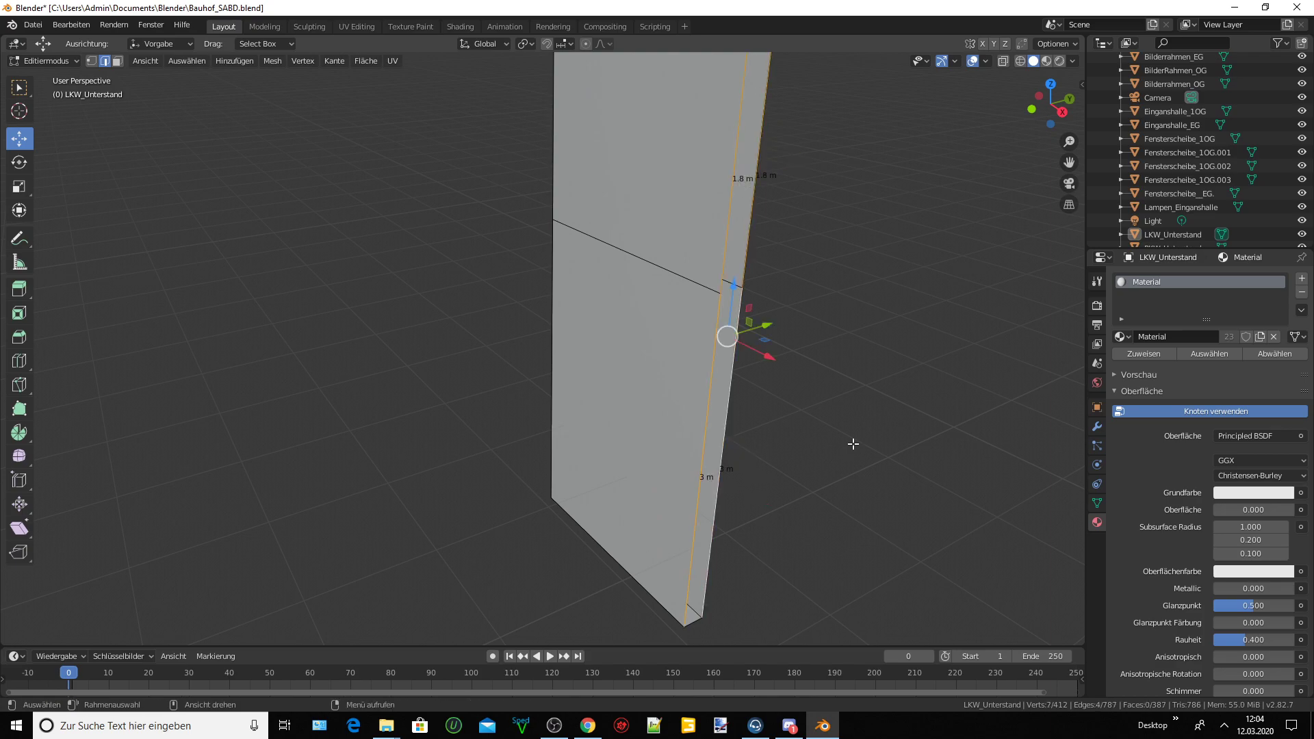
pyautogui.hotkey('ctrl', 'z')
pyautogui.hotkey('ctrl', 'z')
pyautogui.hotkey('ctrl', 'z')
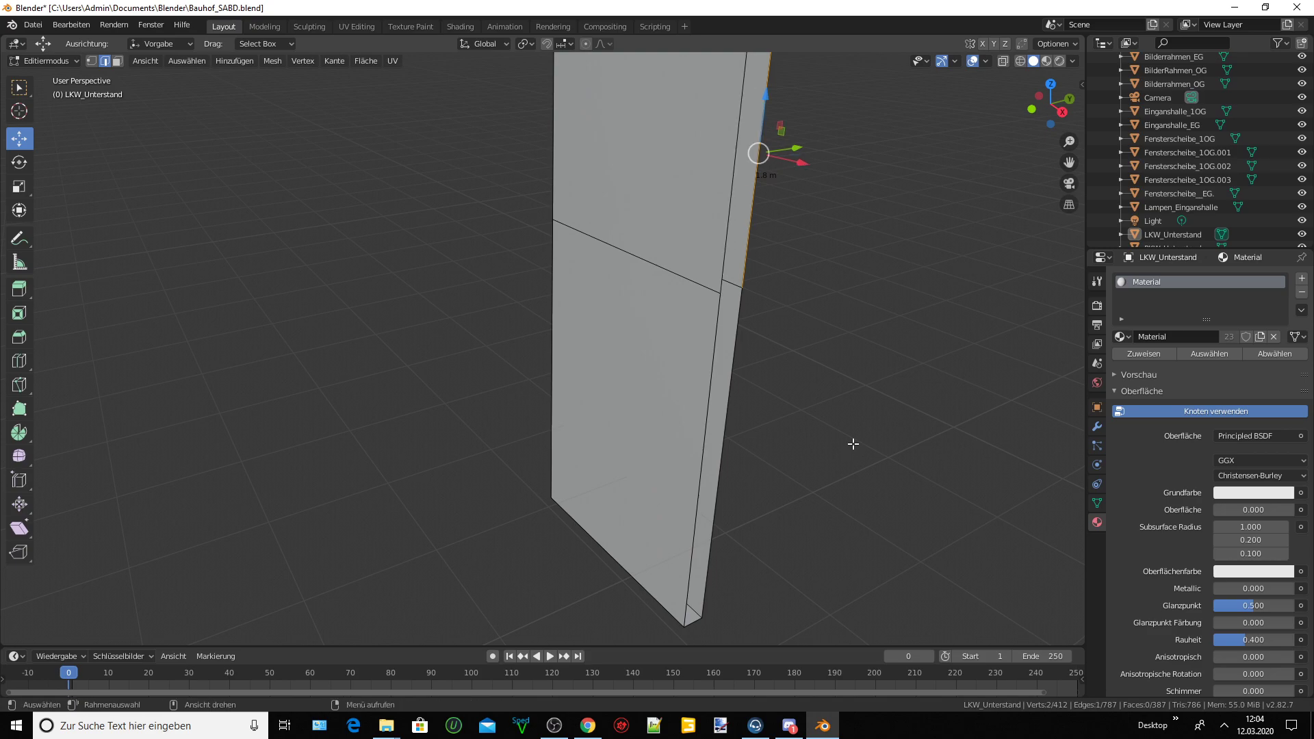
pyautogui.hotkey('ctrl', 'z')
pyautogui.hotkey('ctrl', 'shift', 'z')
pyautogui.moveTo(856, 449); pyautogui.dragTo(892, 419, button='middle')
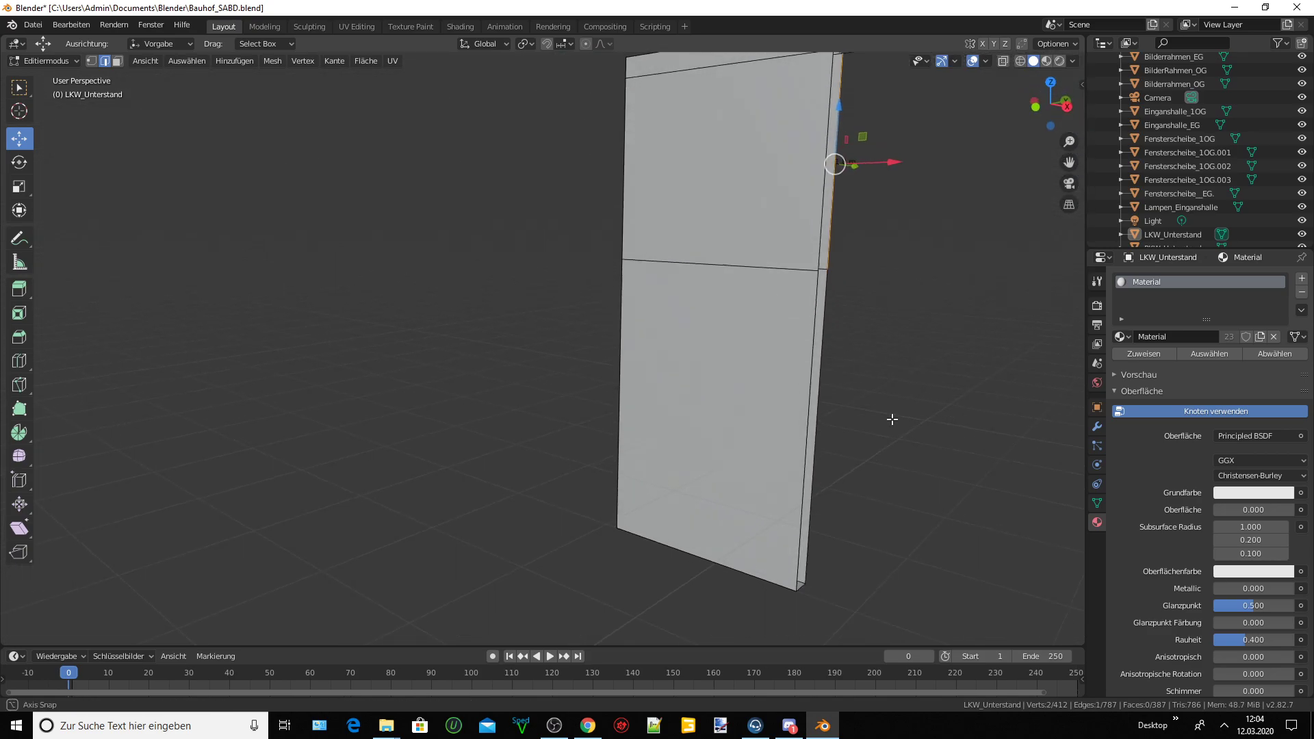
pyautogui.moveTo(1054, 171); pyautogui.dragTo(831, 243, button='middle')
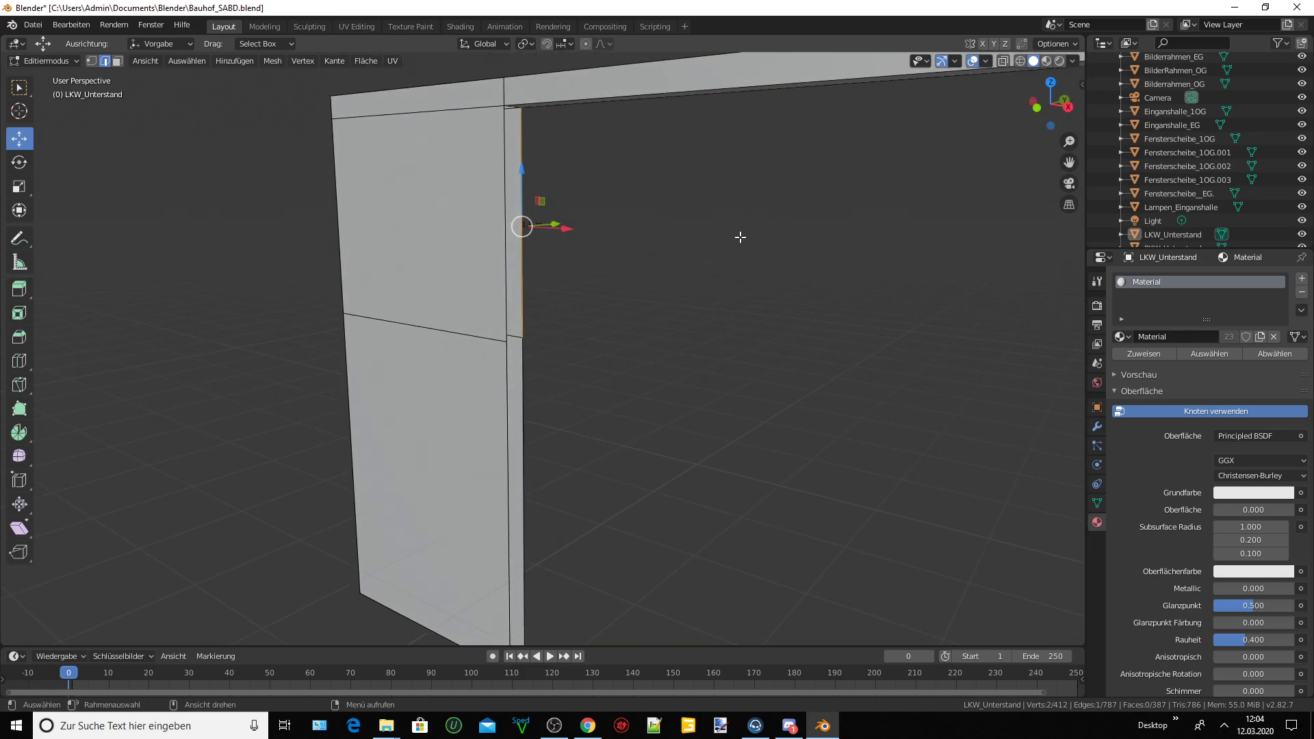
pyautogui.scroll(3, 683, 229)
pyautogui.moveTo(517, 250)
pyautogui.mouseDown(button='middle')
pyautogui.moveTo(434, 267)
pyautogui.moveTo(149, 273)
pyautogui.moveTo(126, 290)
pyautogui.moveTo(241, 289)
pyautogui.mouseUp(button='middle')
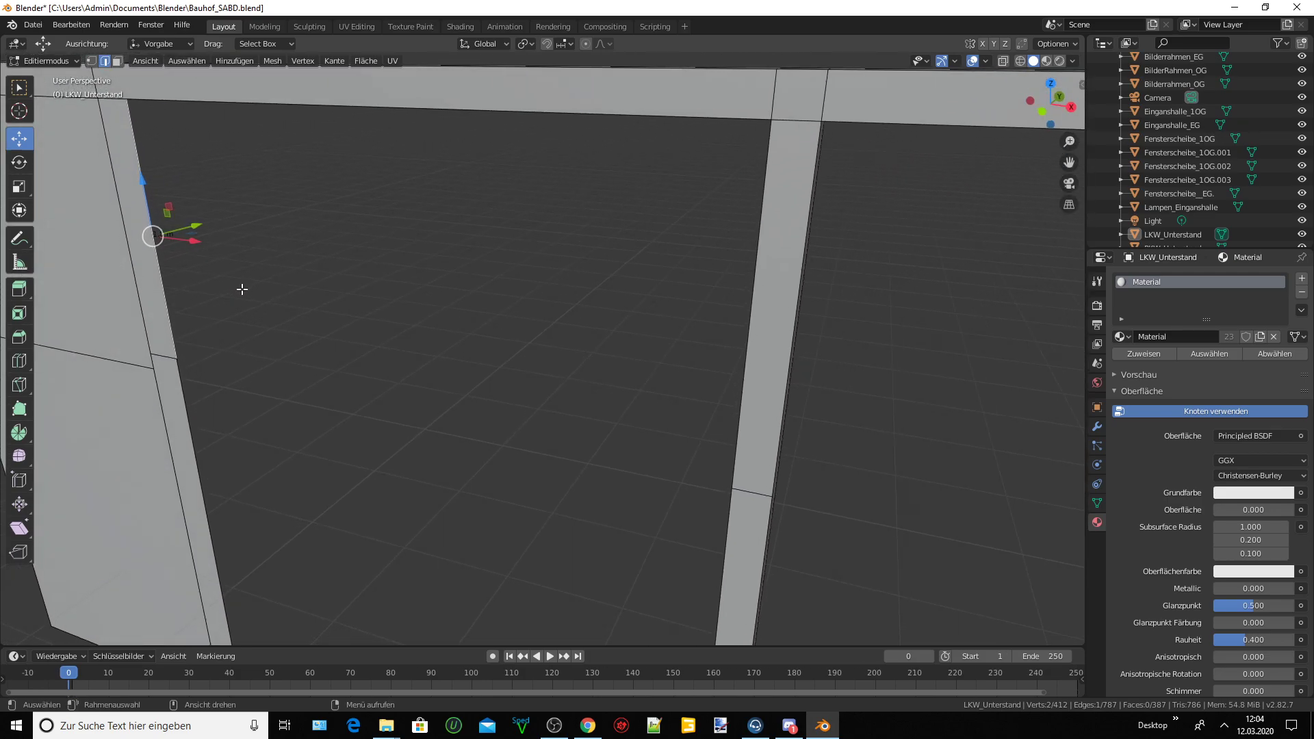
# Add three side edges of the wall strip to the selection and inspect them.
pyautogui.keyDown('shift'); pyautogui.click(137, 310); pyautogui.keyUp('shift')
pyautogui.keyDown('shift'); pyautogui.click(163, 428); pyautogui.keyUp('shift')
pyautogui.keyDown('shift'); pyautogui.click(196, 443); pyautogui.keyUp('shift')
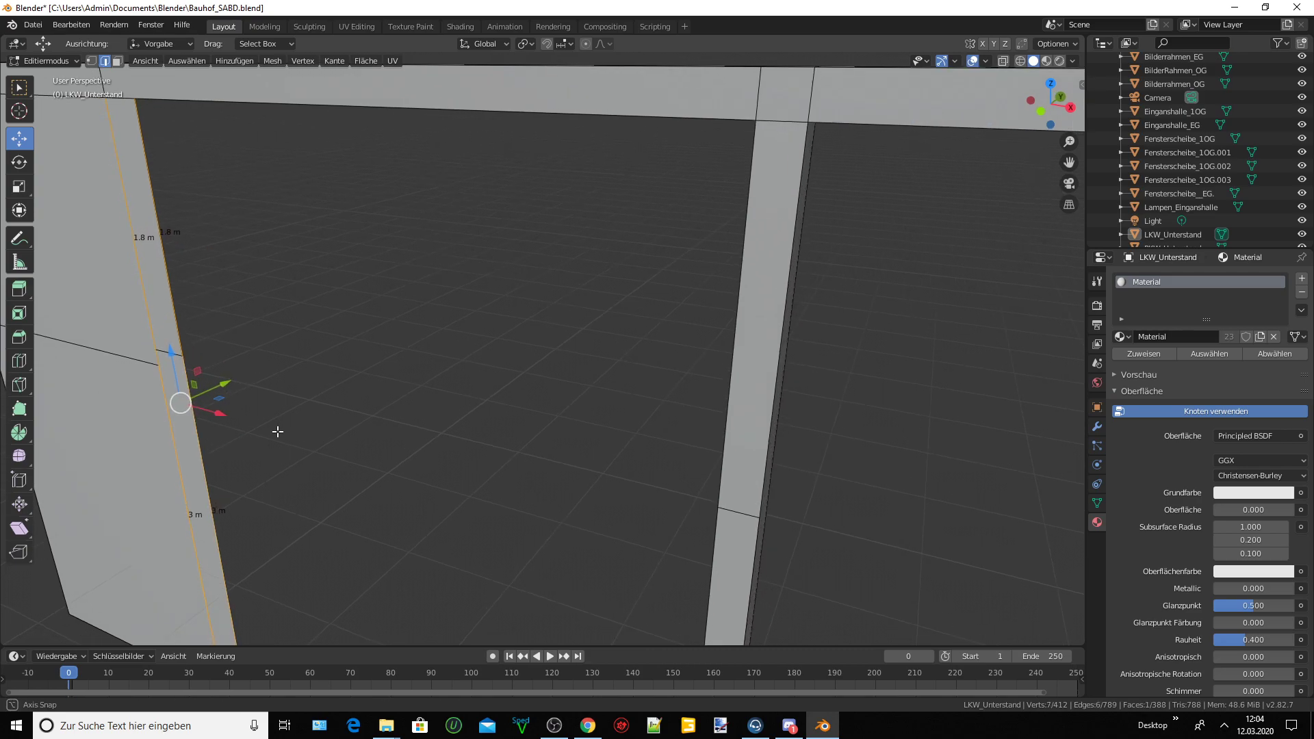
pyautogui.moveTo(278, 434); pyautogui.dragTo(193, 415, button='middle')
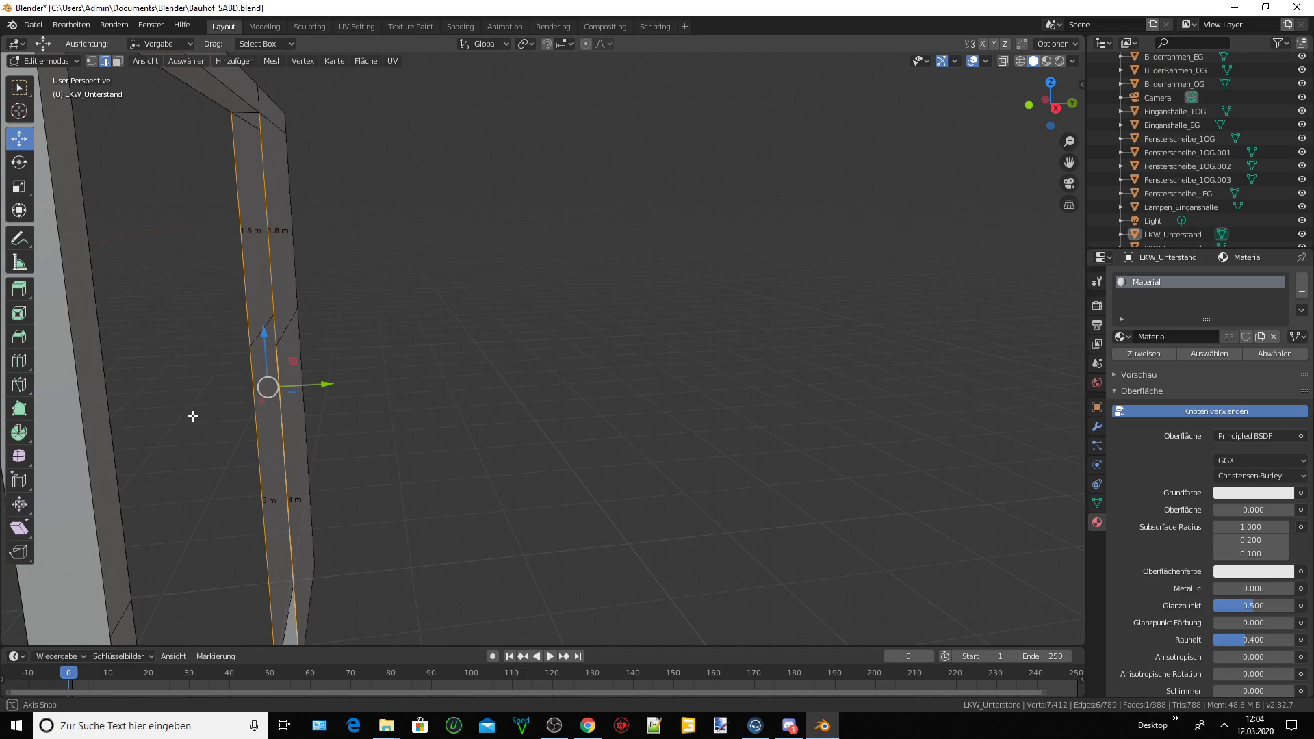
pyautogui.moveTo(193, 415); pyautogui.dragTo(281, 429, button='middle')
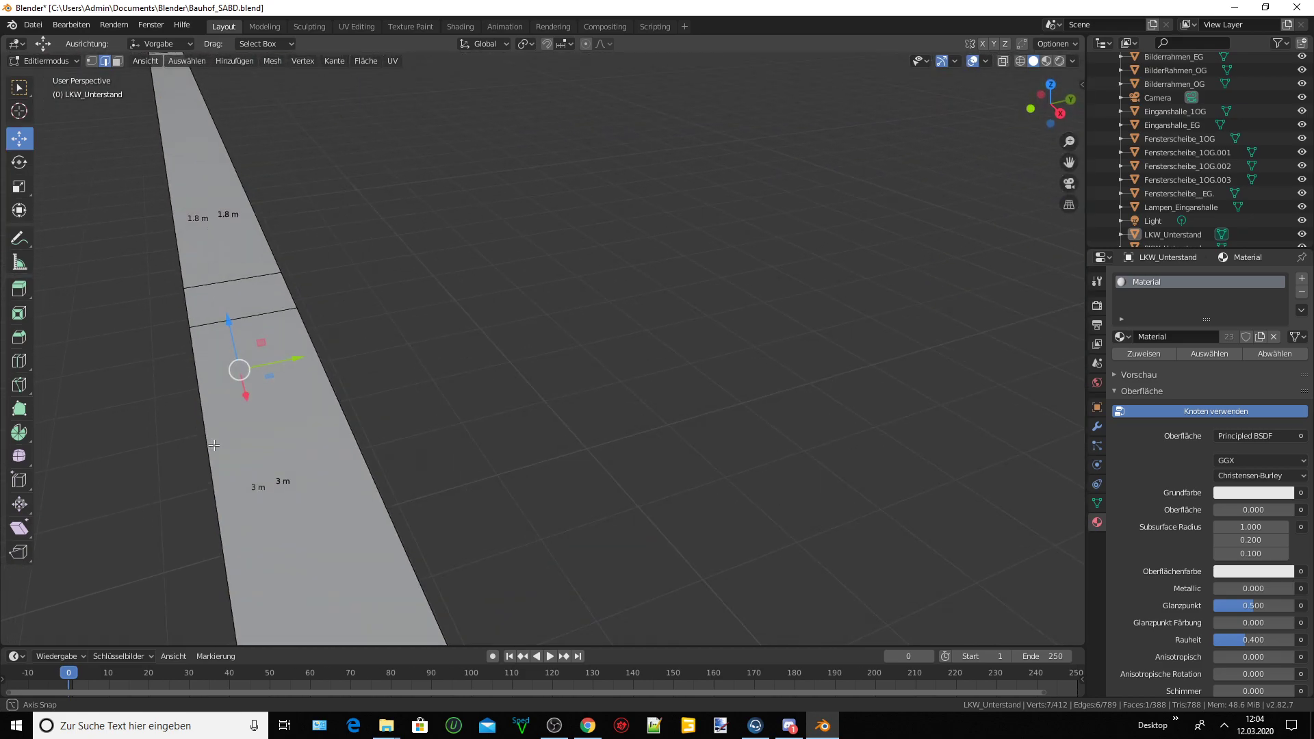
pyautogui.scroll(-3, 413, 411)
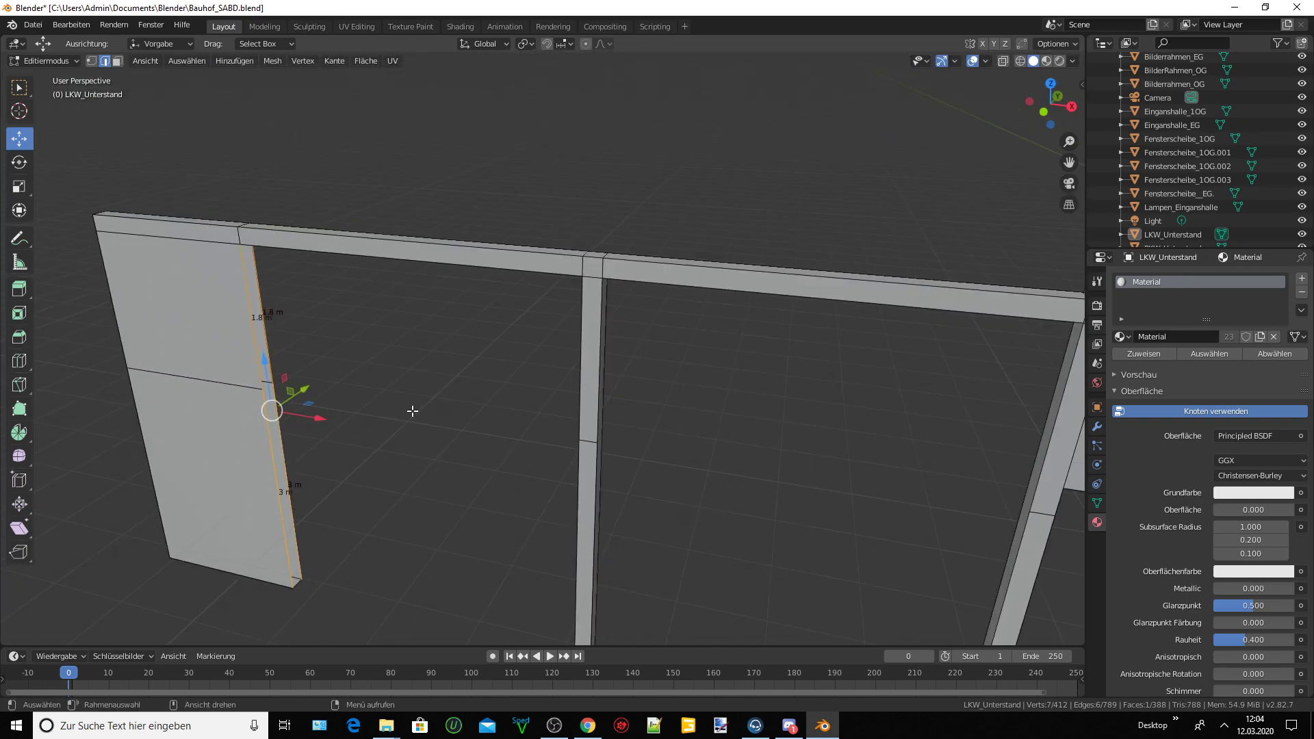
pyautogui.moveTo(413, 411); pyautogui.dragTo(440, 408, button='middle')
# Shrink the selection back to the top edge and return to Object Mode.
pyautogui.press('ctrl')
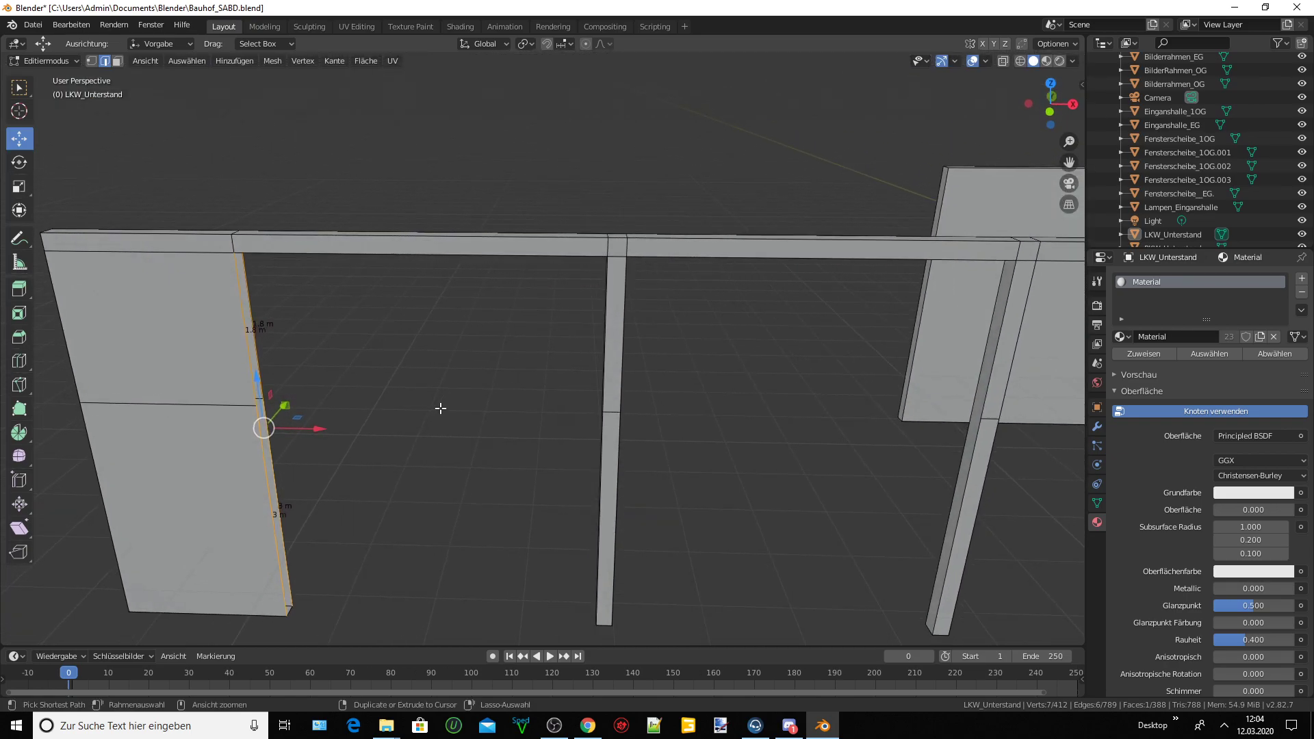
pyautogui.hotkey('ctrl', 'p')
pyautogui.moveTo(445, 360); pyautogui.dragTo(459, 306, button='middle')
pyautogui.press('ctrl')
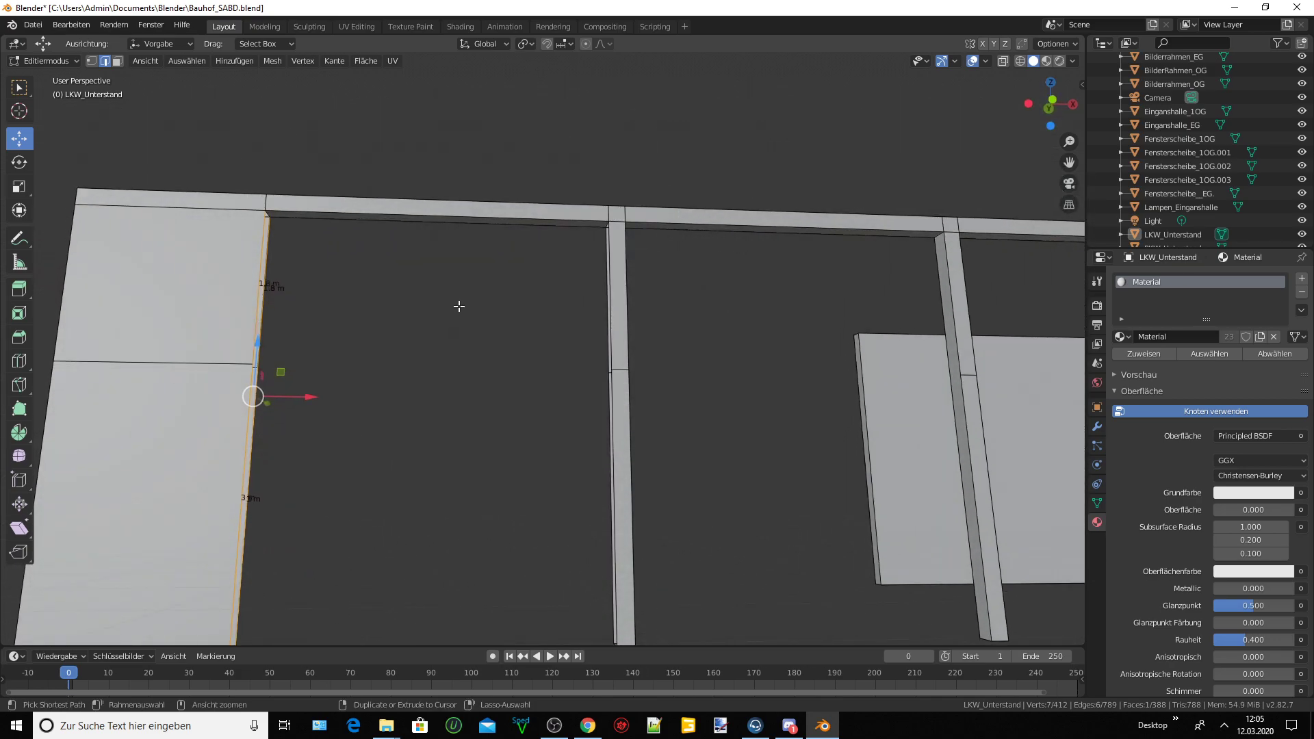
pyautogui.hotkey('ctrl', 'z')
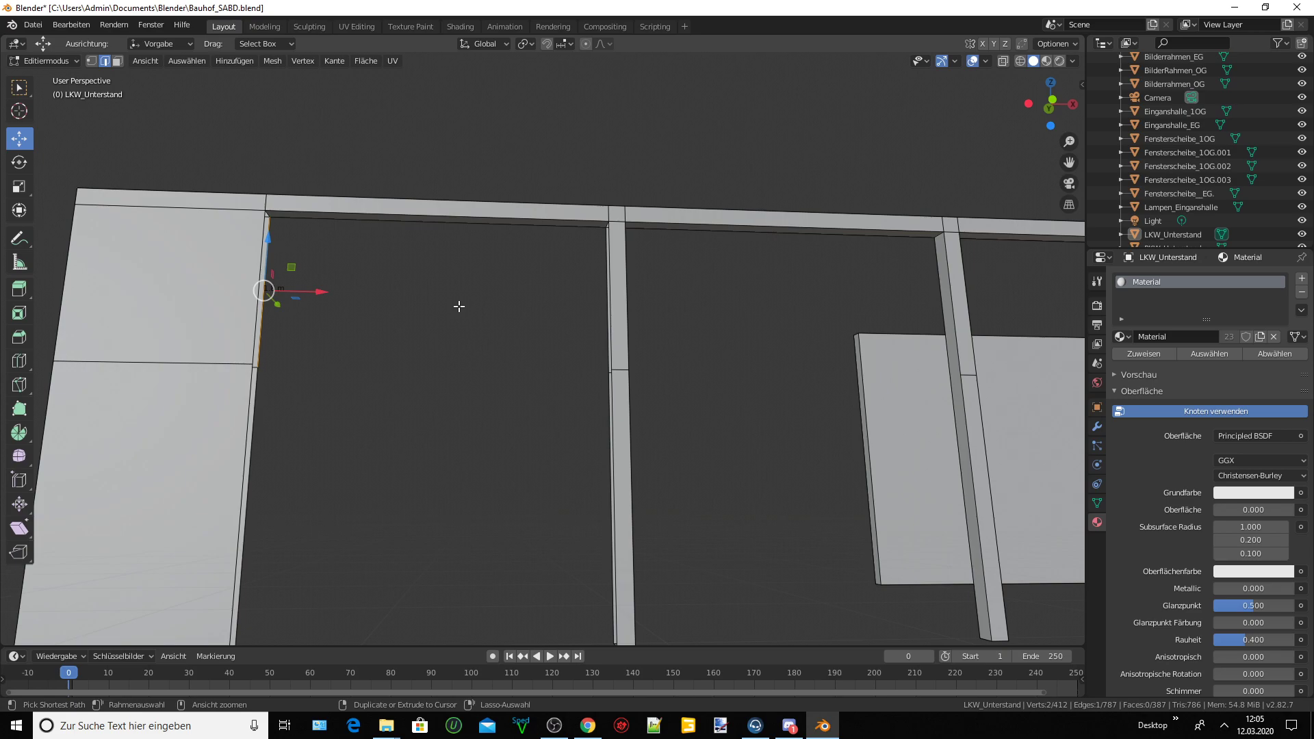
pyautogui.moveTo(458, 306); pyautogui.dragTo(493, 298, button='middle')
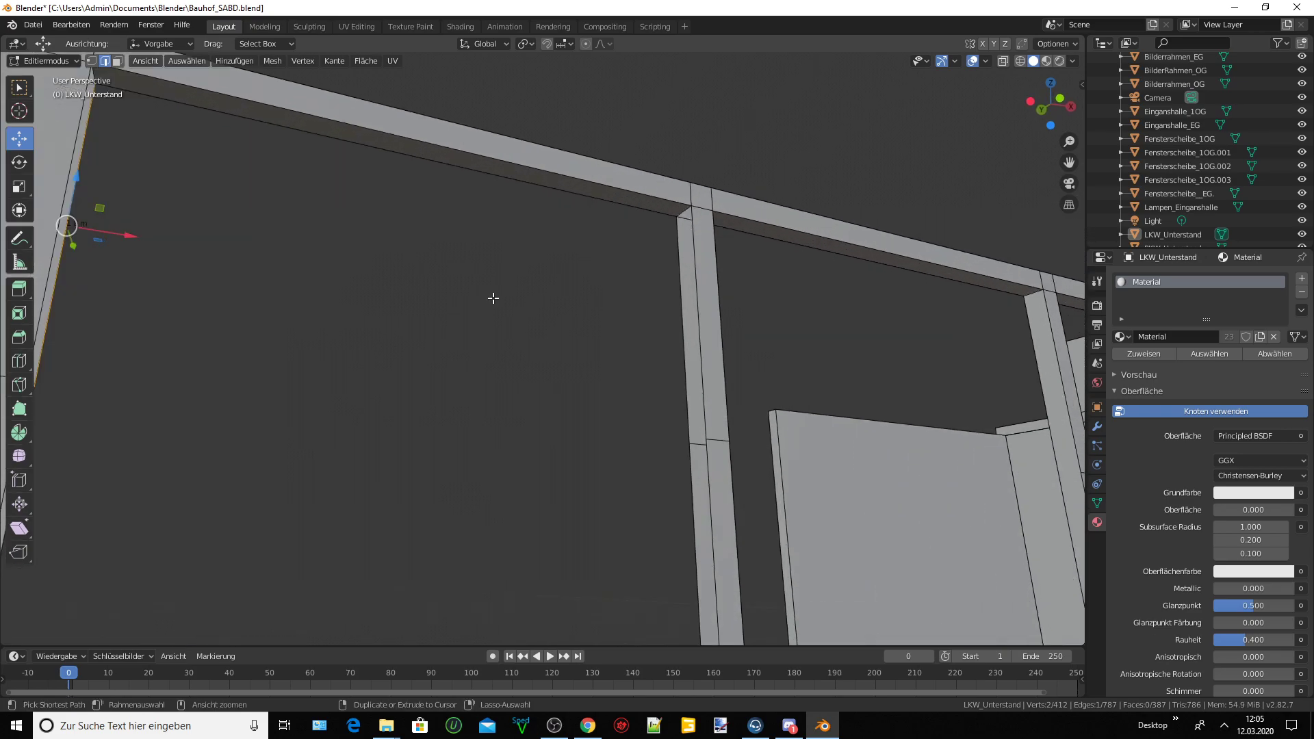
pyautogui.press('Tab')
pyautogui.scroll(-5, 493, 298)
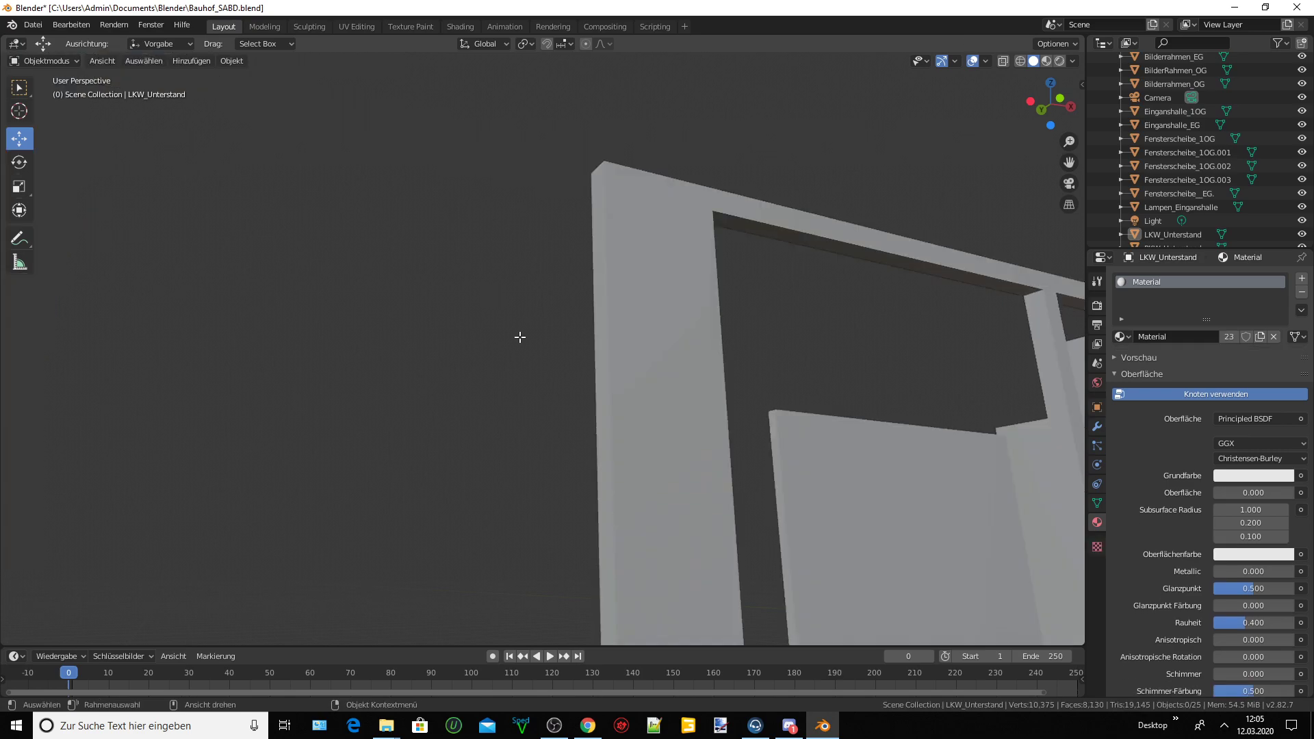
# Switch the wall into Editiermodus from the mode dropdown.
pyautogui.moveTo(522, 338)
pyautogui.mouseDown(button='middle')
pyautogui.moveTo(554, 371)
pyautogui.moveTo(537, 451)
pyautogui.mouseUp(button='middle')
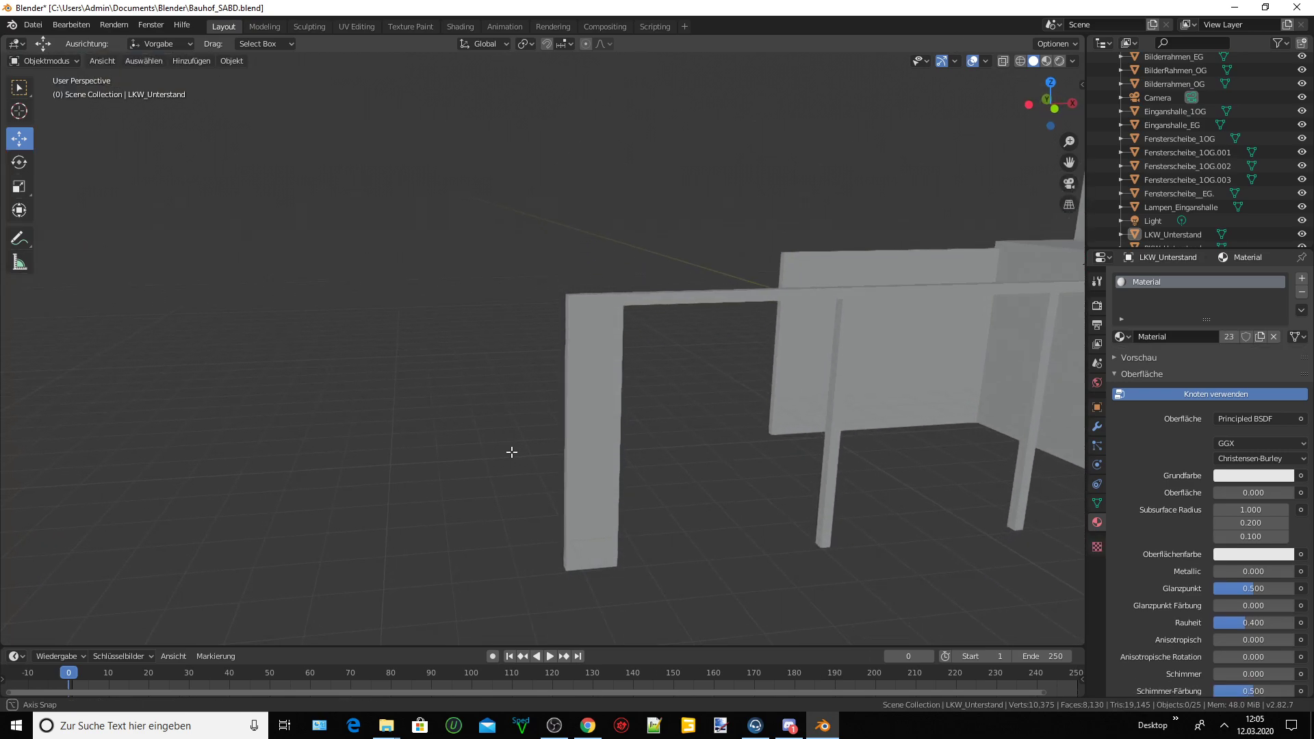
pyautogui.click(45, 61)
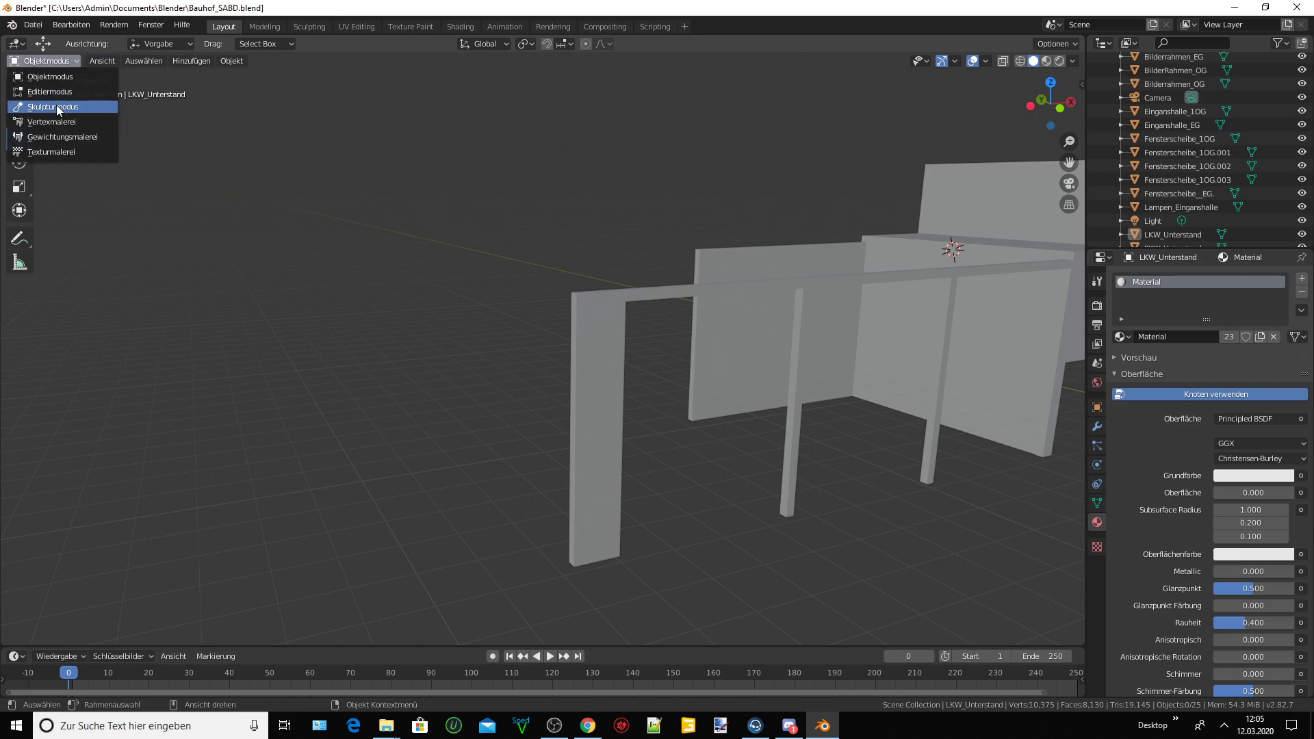
pyautogui.click(41, 92)
pyautogui.scroll(1, 486, 321)
pyautogui.scroll(2, 485, 321)
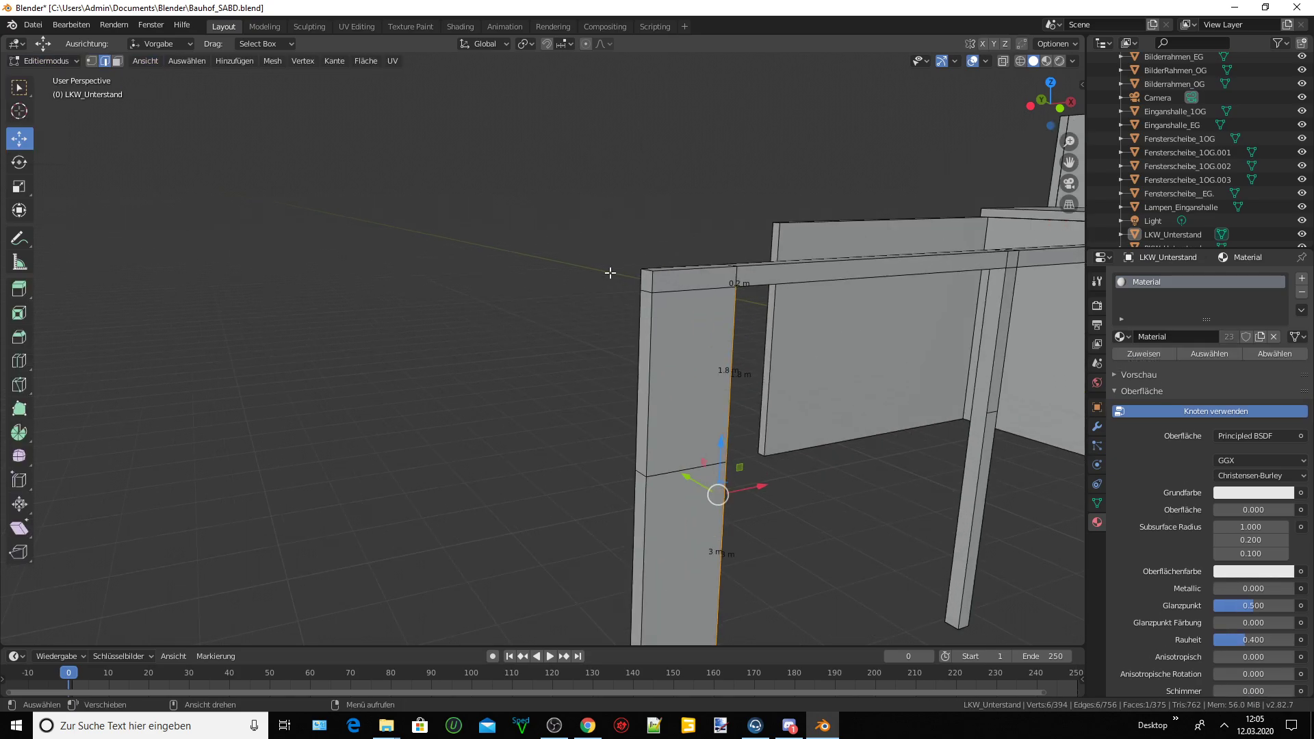
# In face select mode, select the end post's corner, side and lower-left strip faces.
pyautogui.click(646, 283)
pyautogui.click(118, 61)
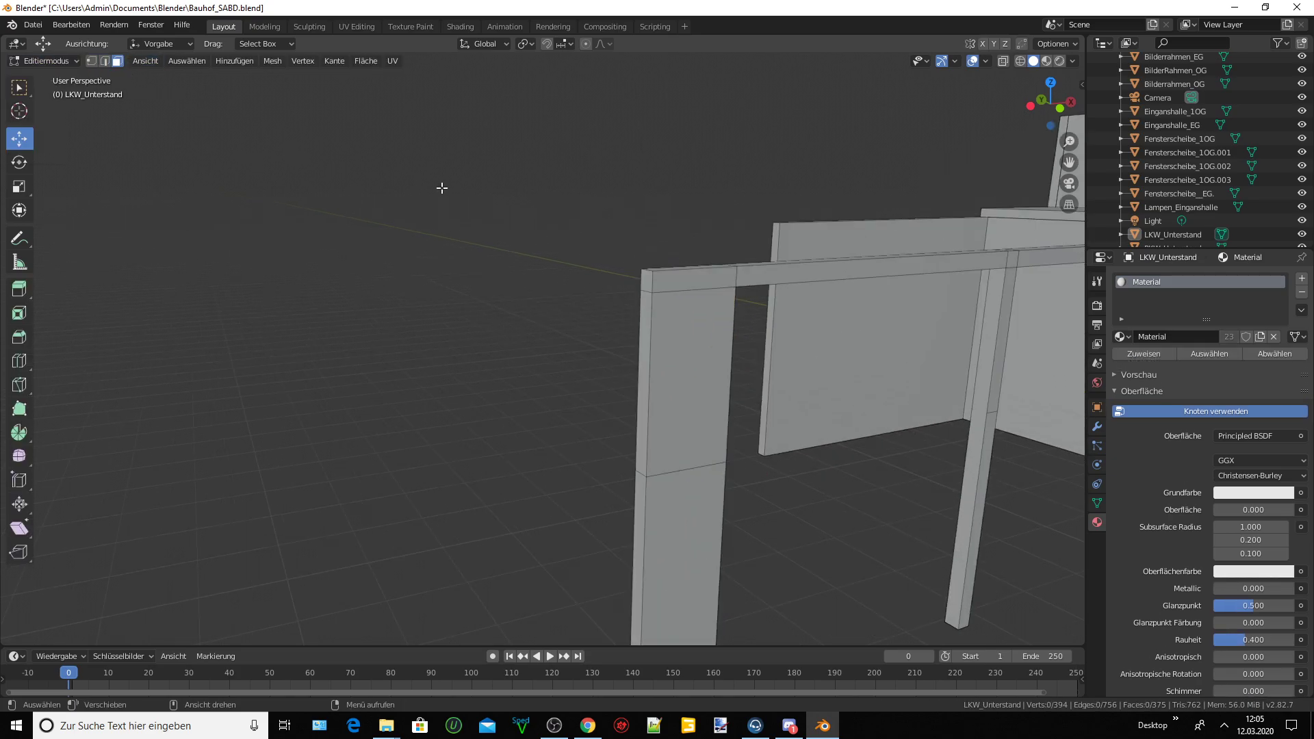
pyautogui.click(646, 281)
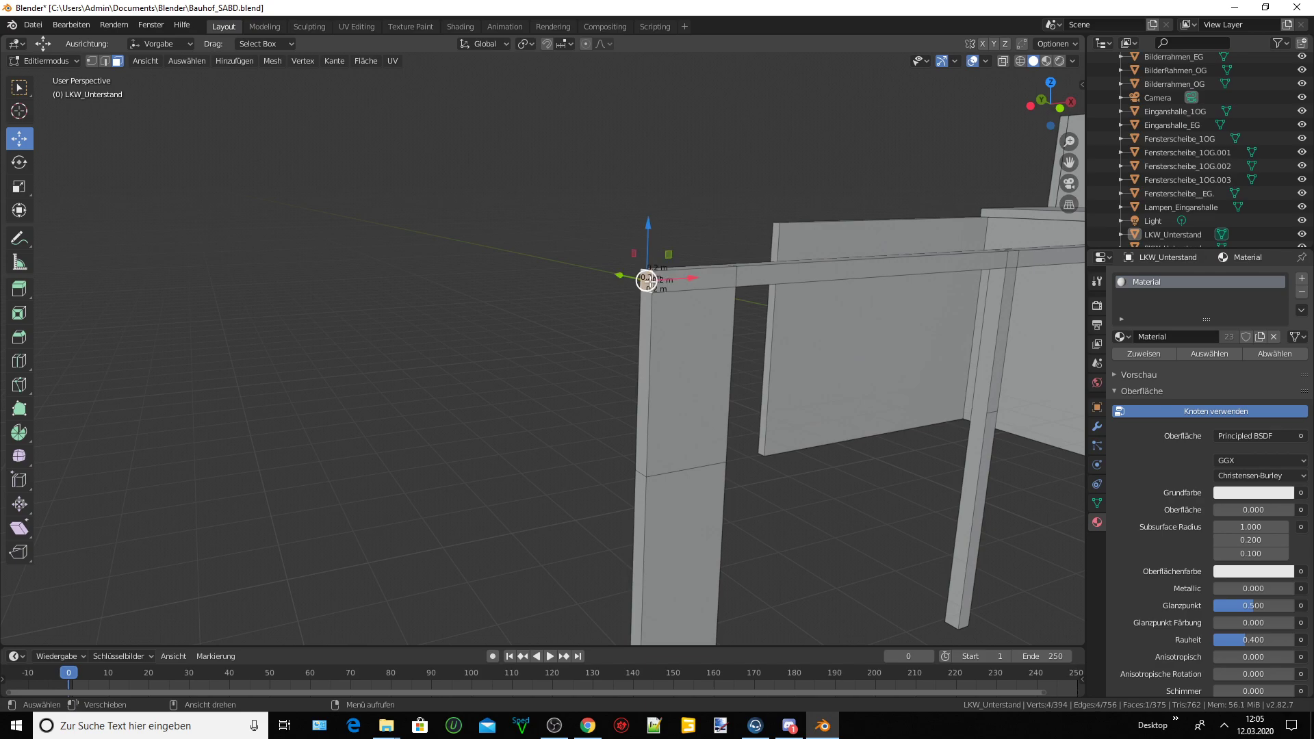
pyautogui.keyDown('shift'); pyautogui.click(642, 353); pyautogui.keyUp('shift')
pyautogui.keyDown('shift'); pyautogui.click(649, 494); pyautogui.keyUp('shift')
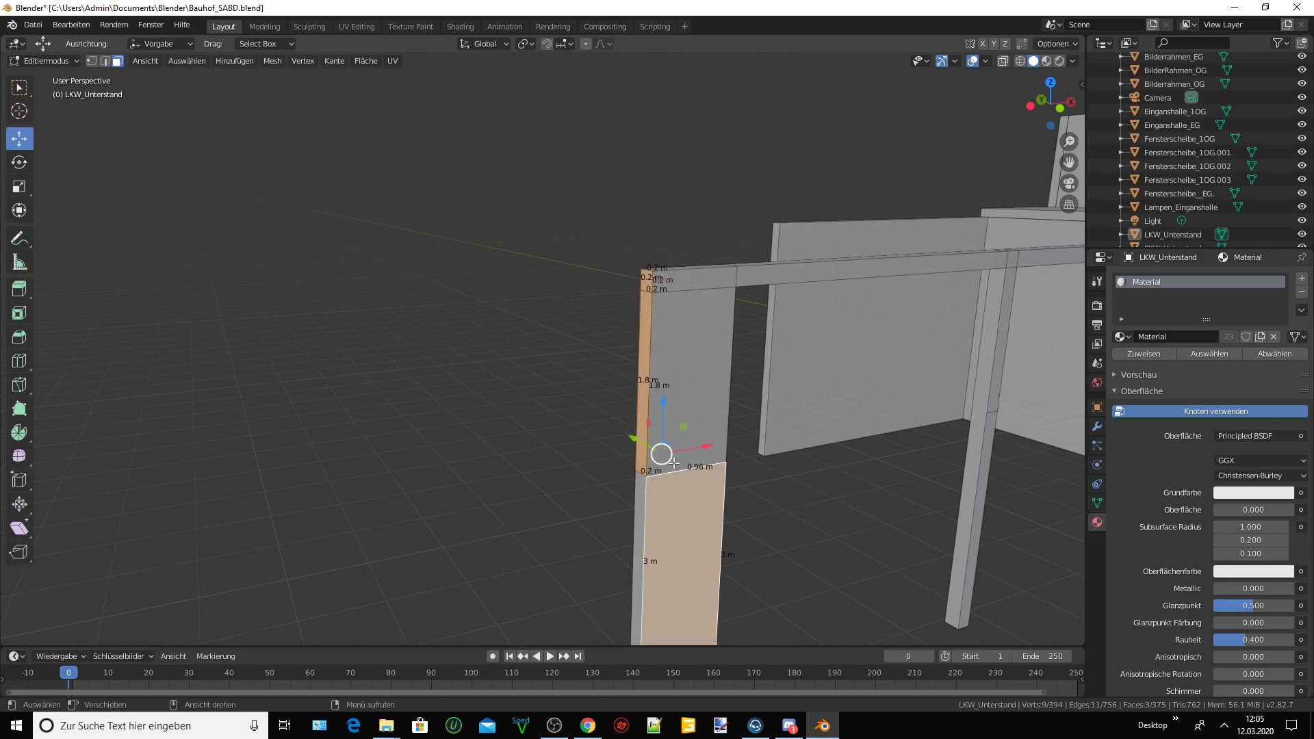
pyautogui.keyDown('shift'); pyautogui.click(669, 516); pyautogui.keyUp('shift')
pyautogui.keyDown('shift'); pyautogui.click(637, 548); pyautogui.keyUp('shift')
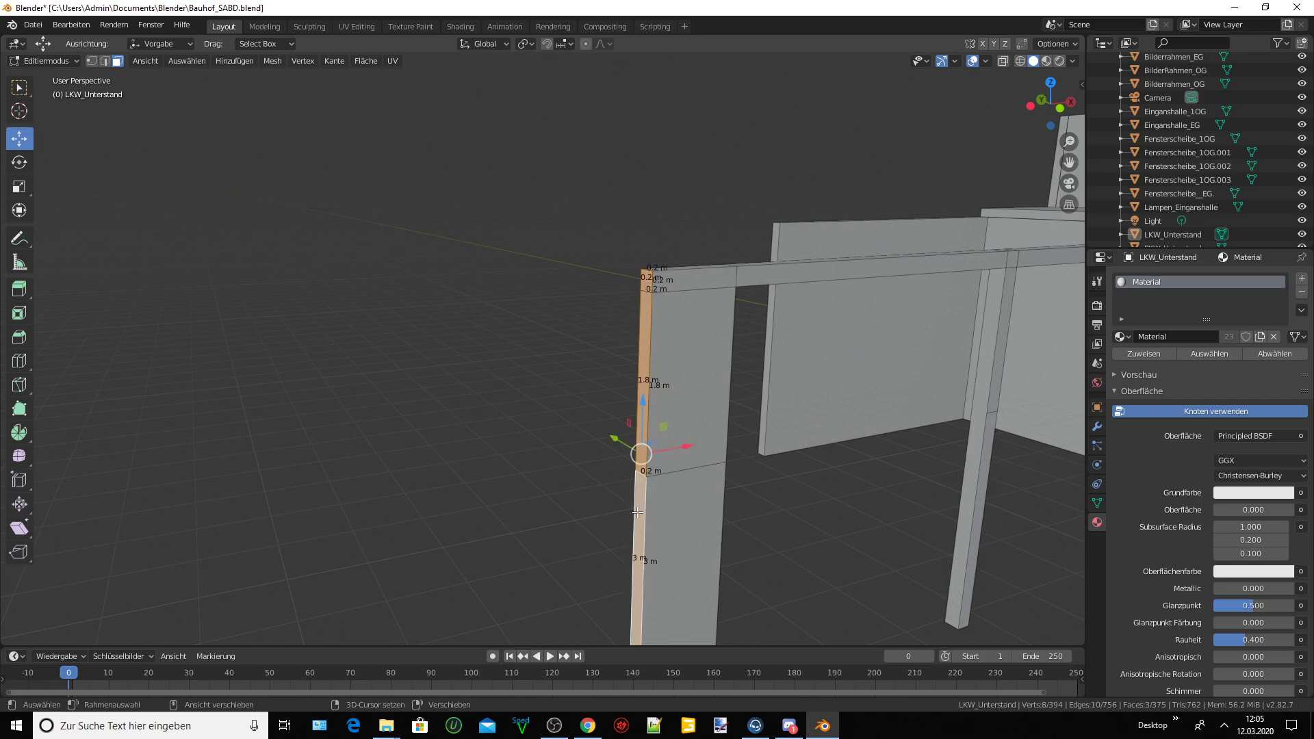
pyautogui.moveTo(638, 548); pyautogui.dragTo(653, 452, button='middle')
# Move the selected end faces far left along X, widening the post into a panel.
pyautogui.moveTo(655, 464); pyautogui.dragTo(258, 467)
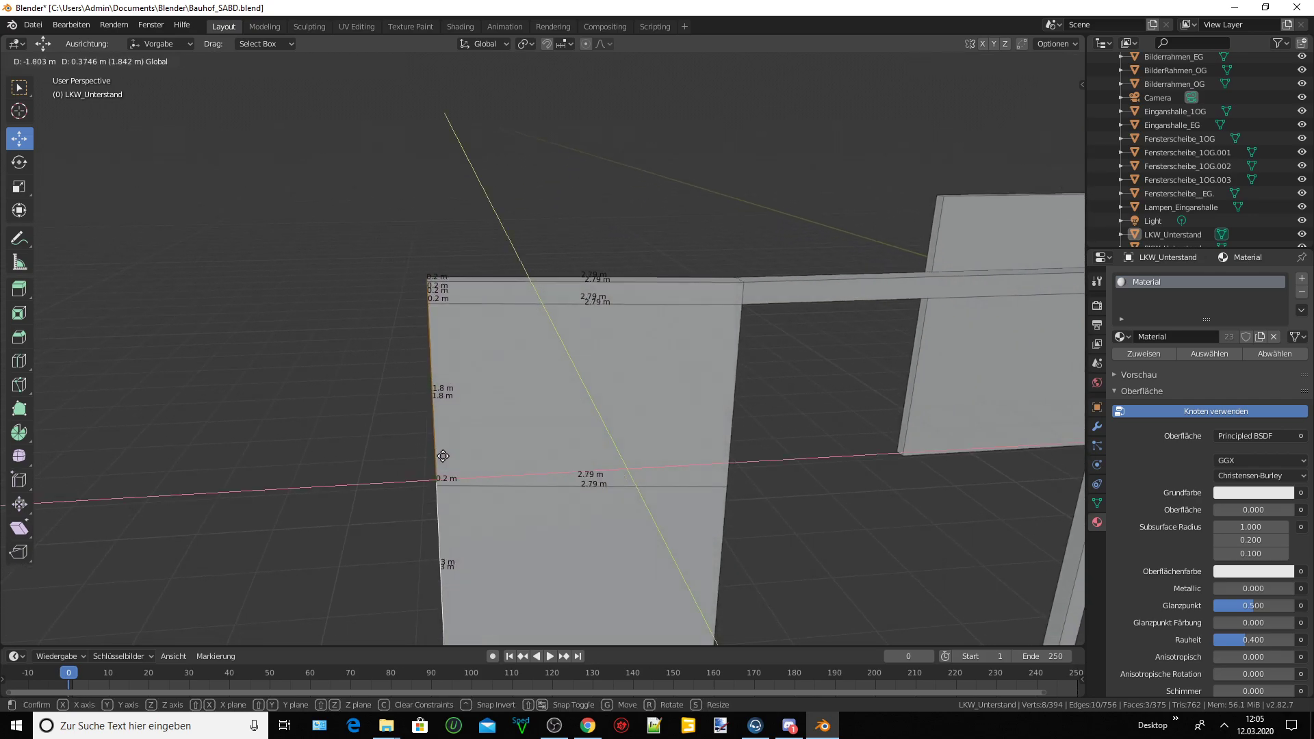
pyautogui.scroll(-2, 429, 382)
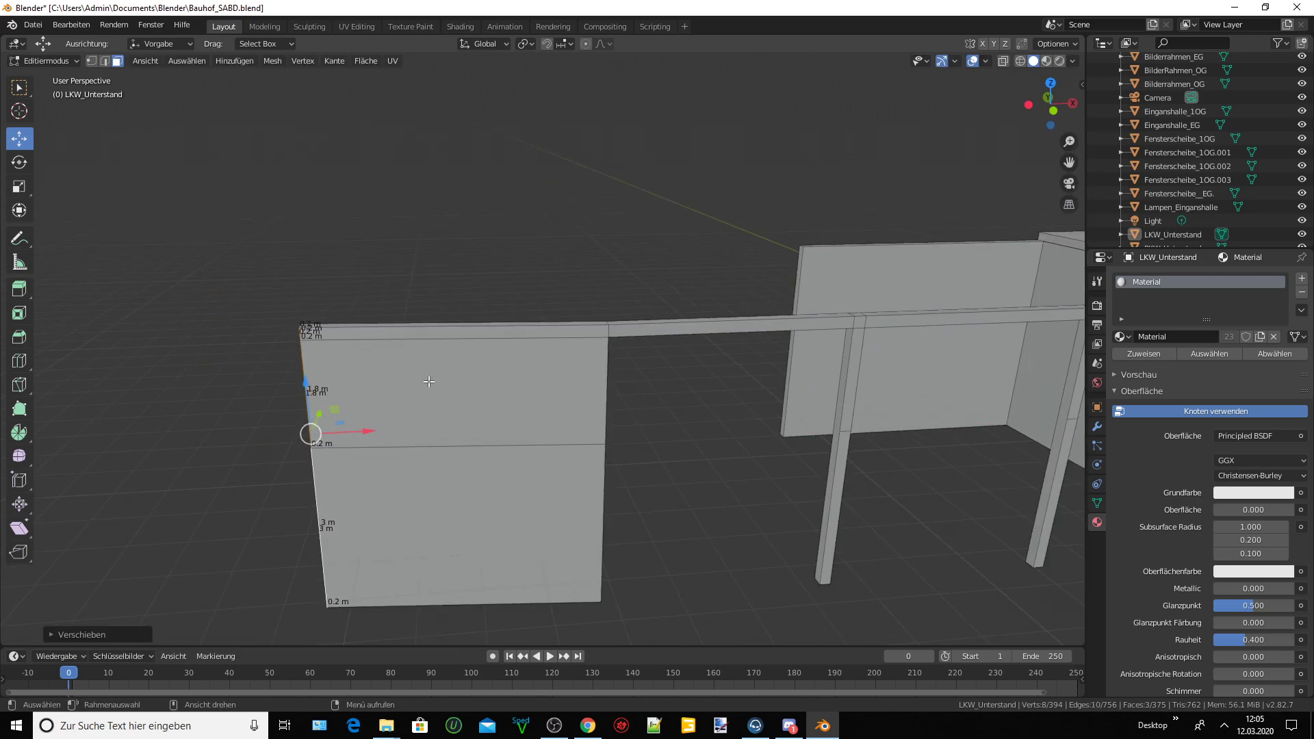
pyautogui.hotkey('ctrl', 'z')
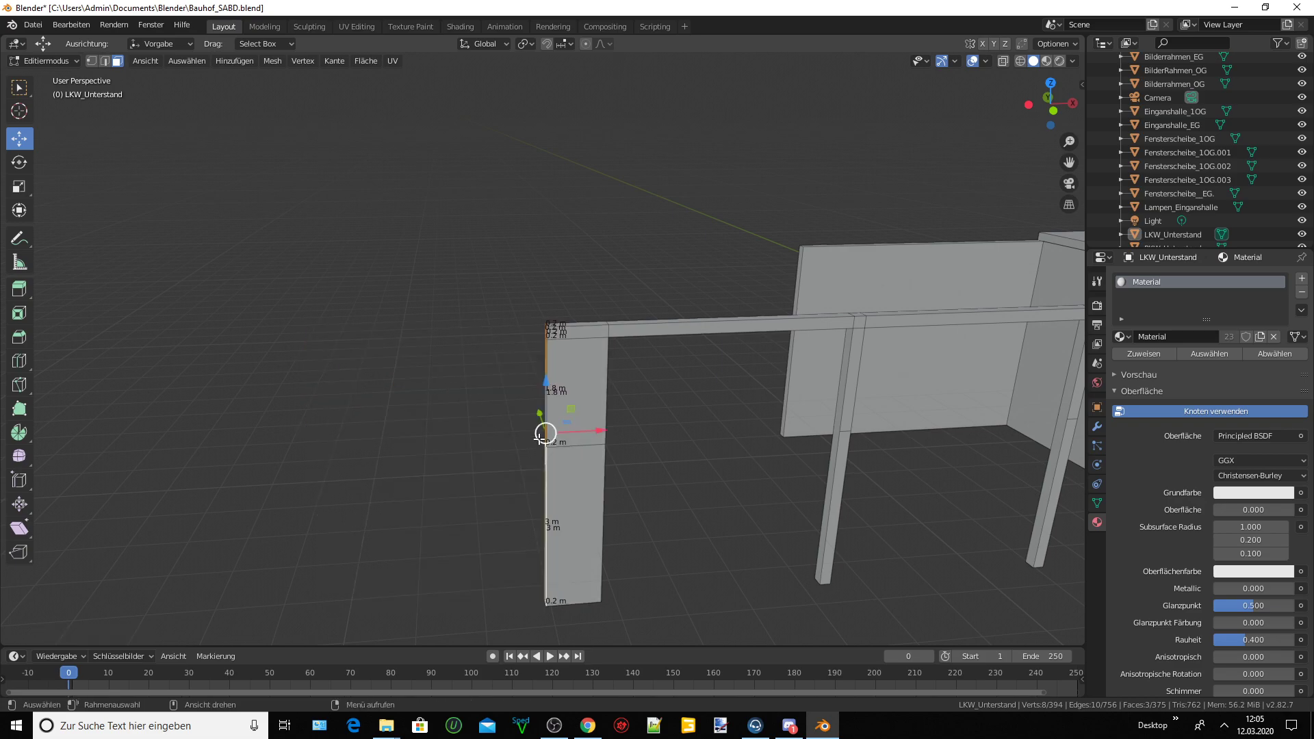
pyautogui.moveTo(576, 433); pyautogui.dragTo(72, 455)
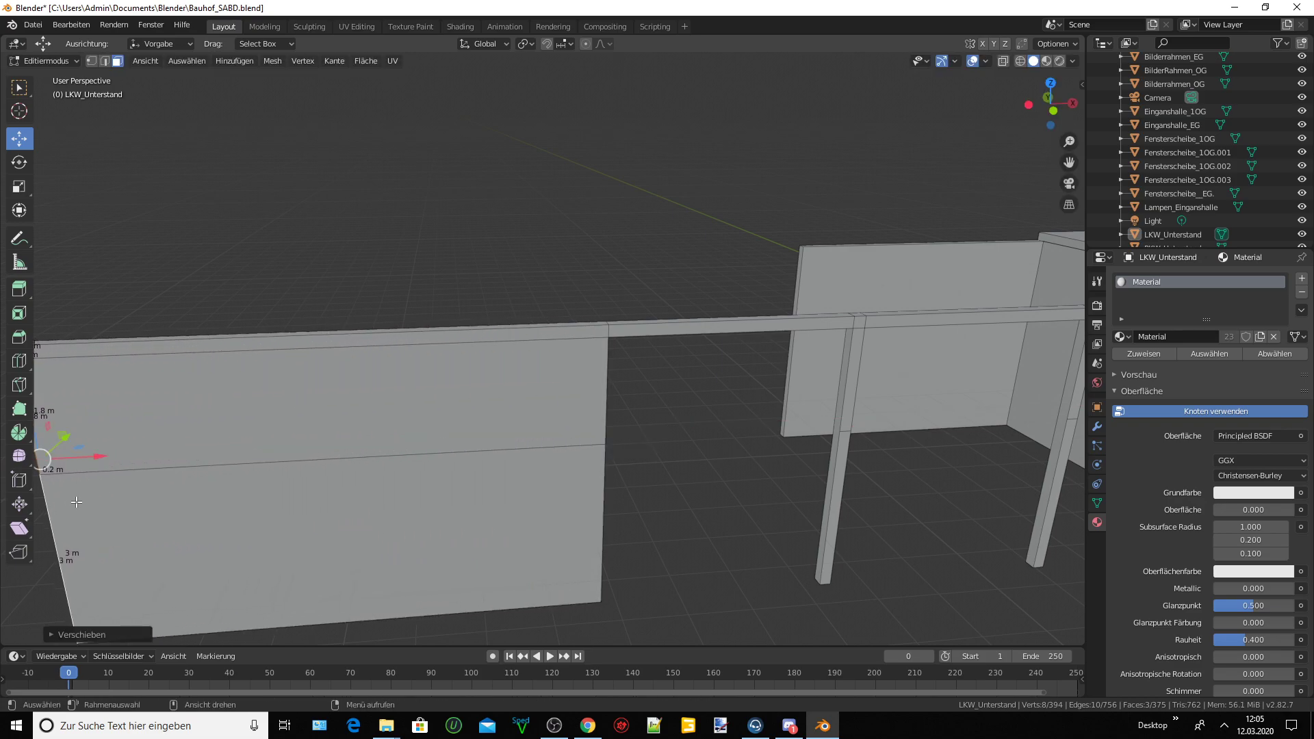
# Cut a vertical edge loop across the wall and move it along X (x0.00).
pyautogui.click(19, 361)
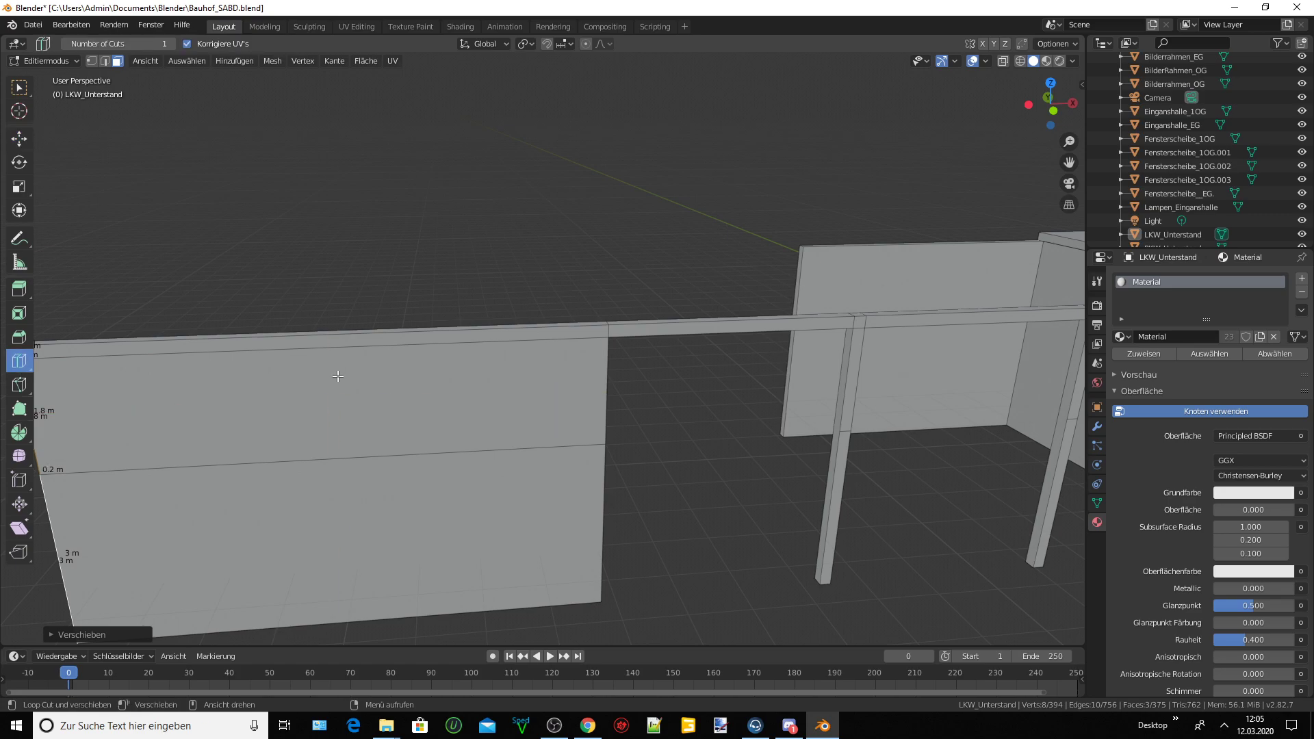
pyautogui.click(291, 349)
pyautogui.click(20, 139)
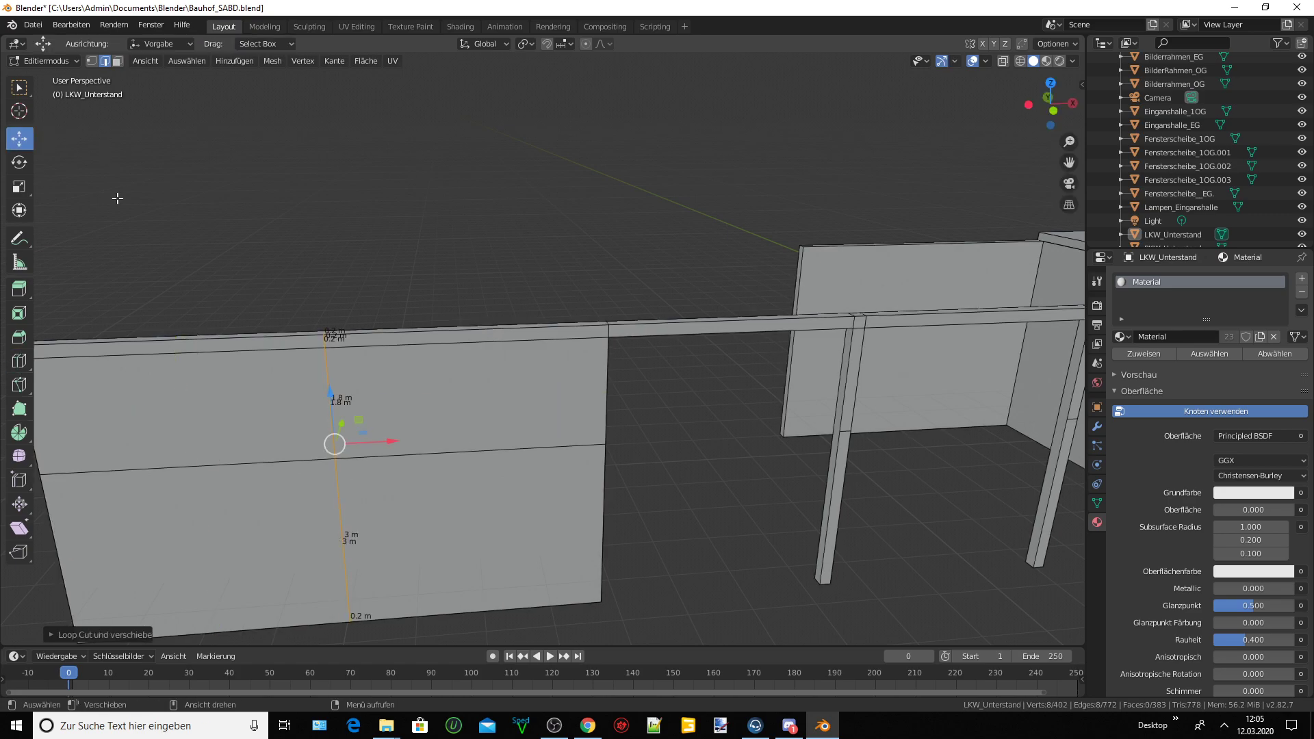
pyautogui.scroll(2, 522, 422)
pyautogui.moveTo(521, 422); pyautogui.dragTo(359, 423, button='middle')
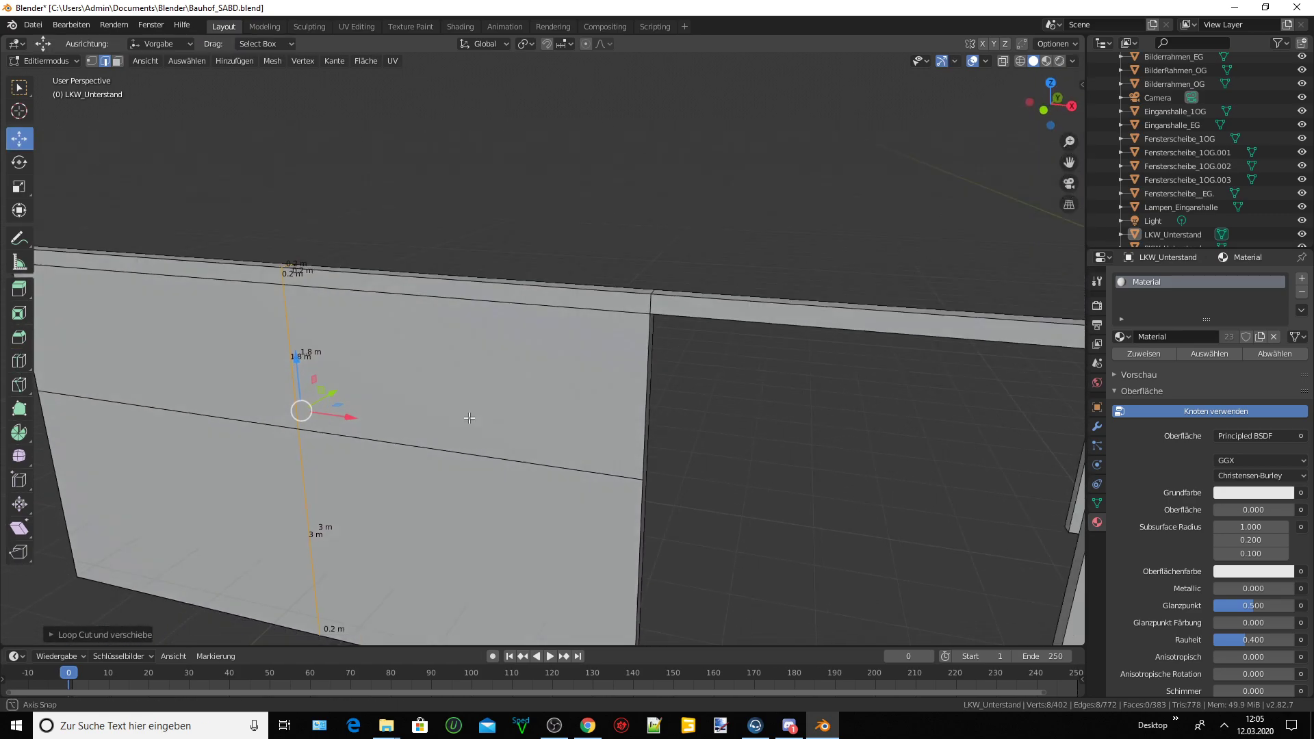
pyautogui.moveTo(333, 407); pyautogui.dragTo(663, 443)
pyautogui.press('g')
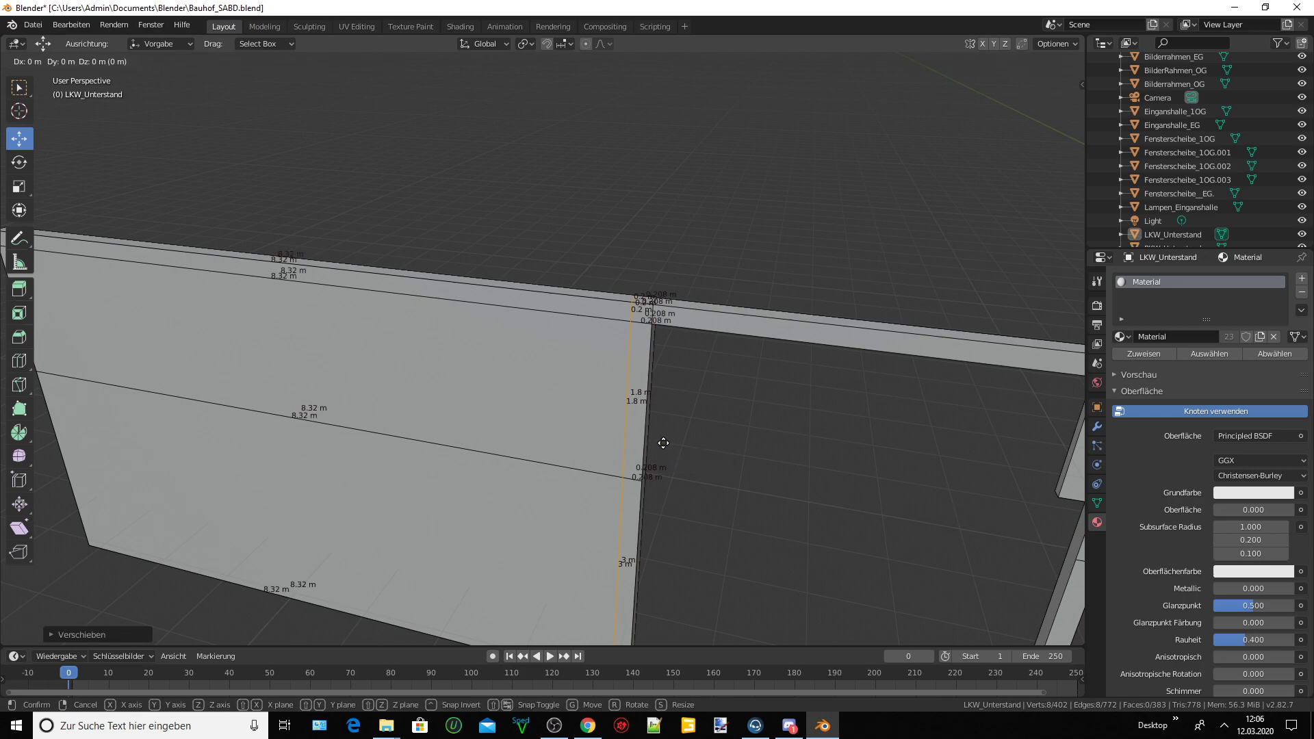
pyautogui.write('x0.0')
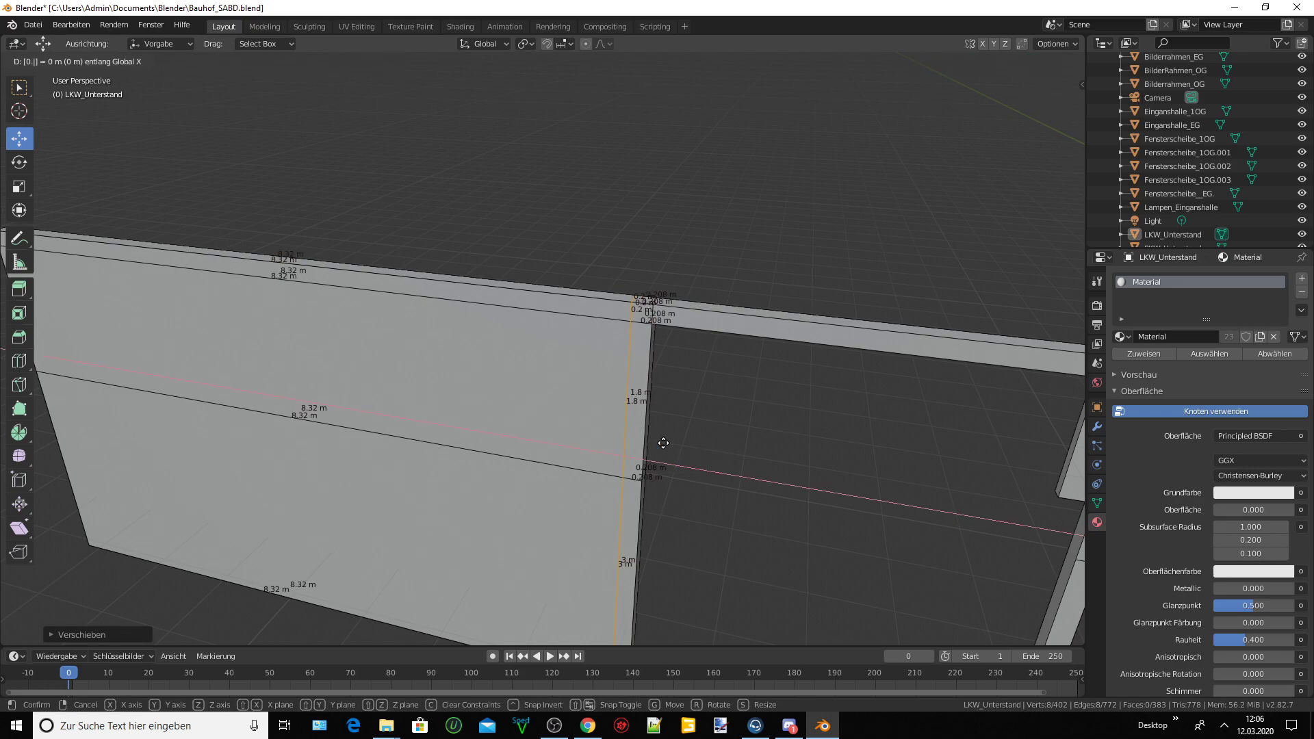
pyautogui.write('0')
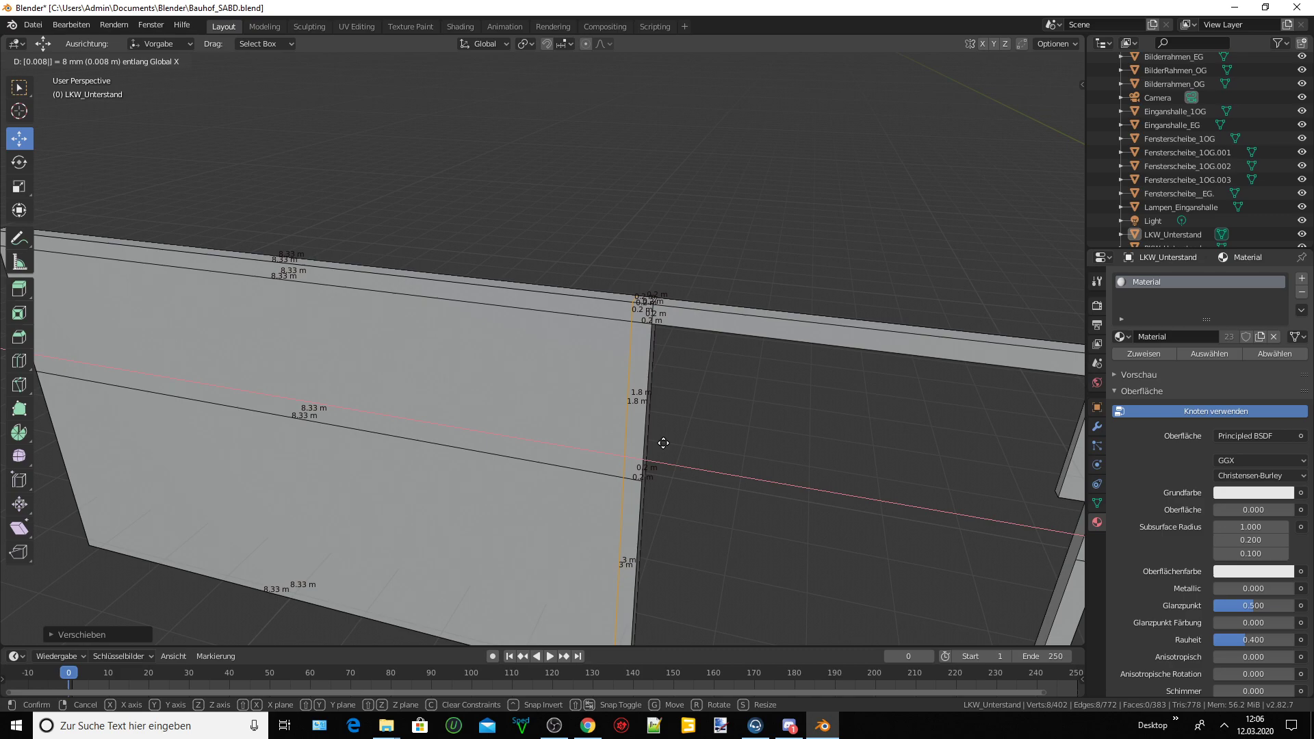
pyautogui.press('Return')
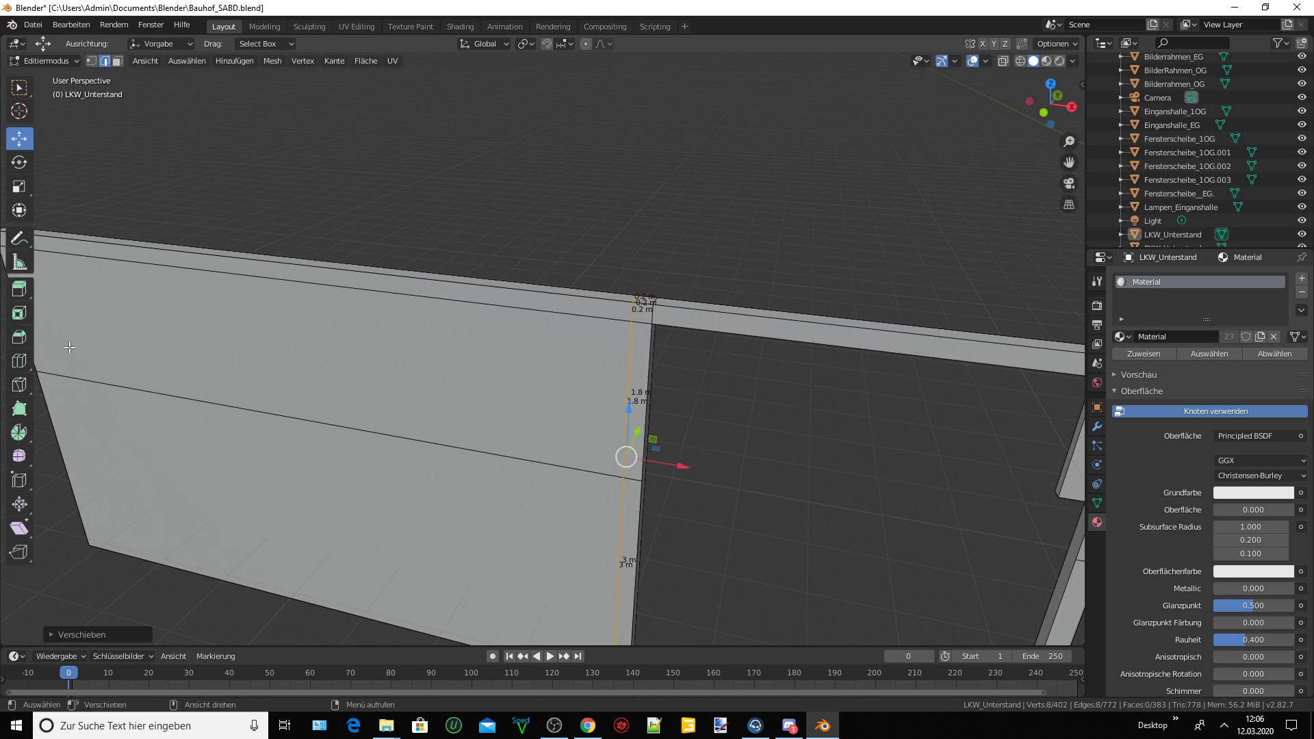
# Add a second vertical loop cut and slide it sideways along X.
pyautogui.click(20, 361)
pyautogui.click(291, 417)
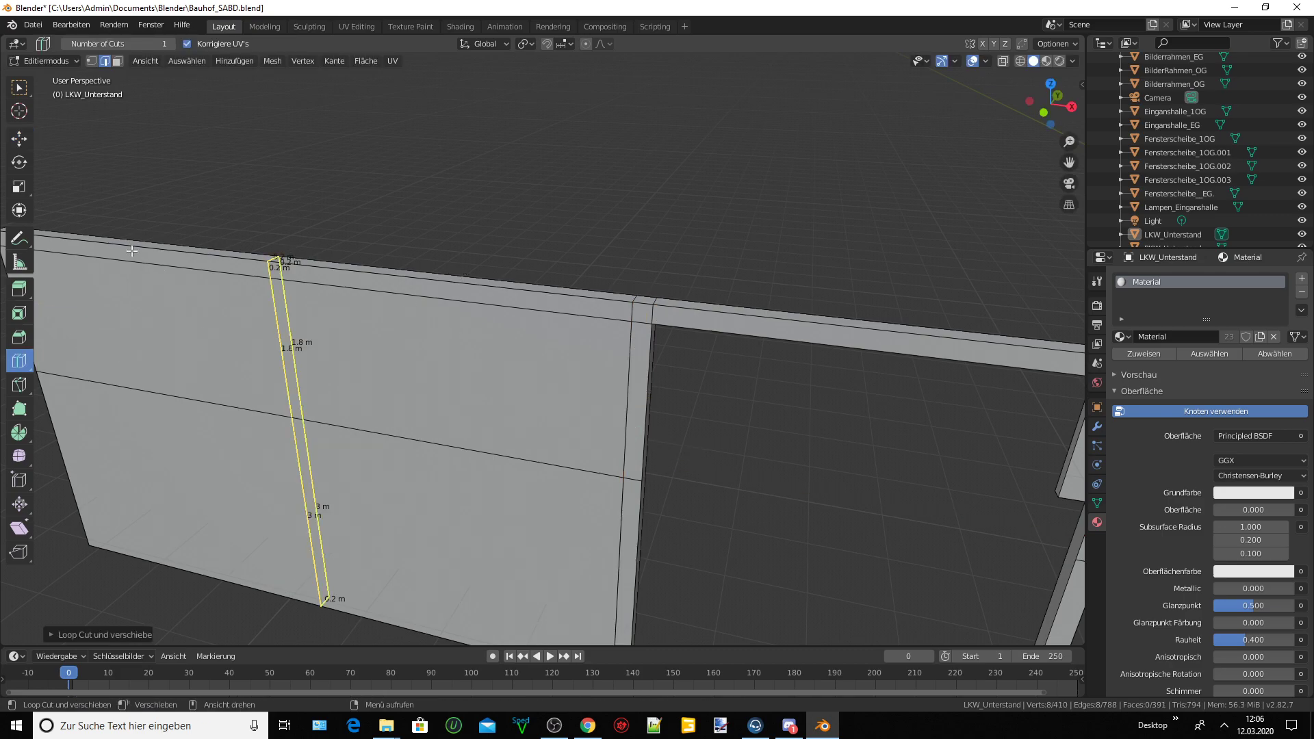
pyautogui.click(19, 139)
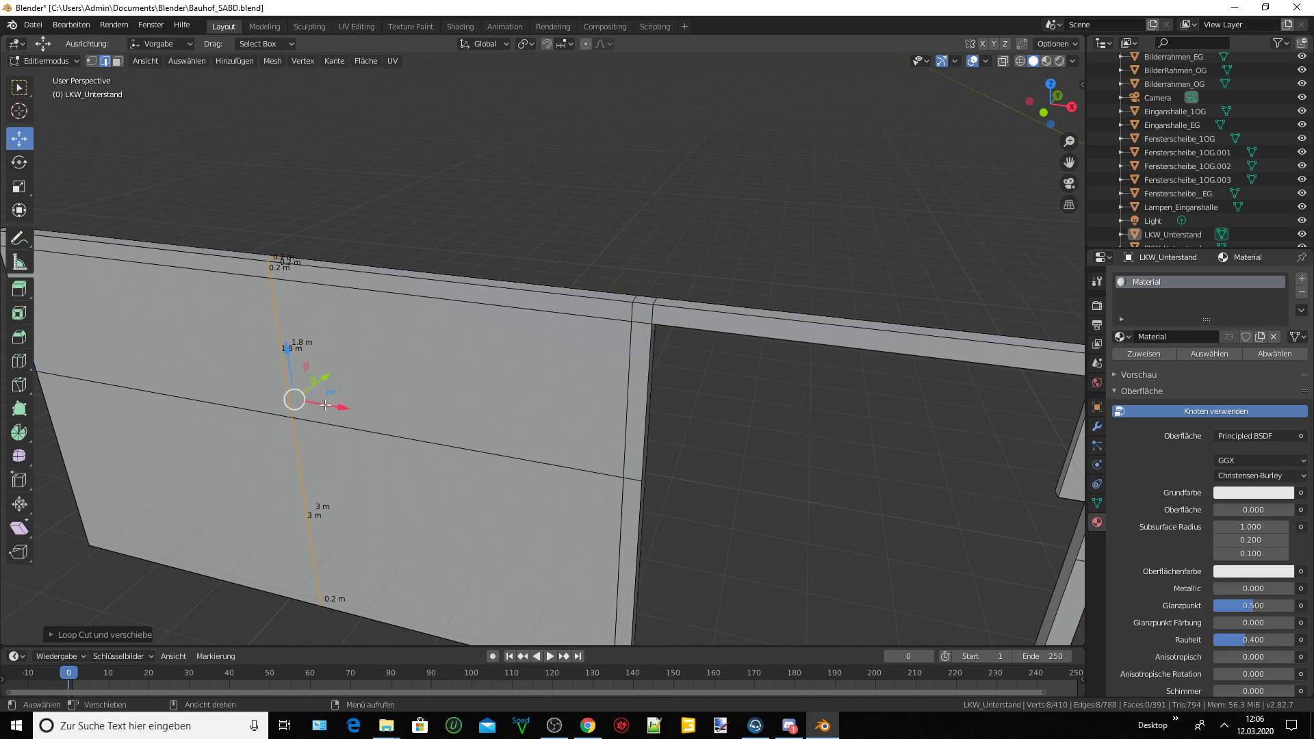
pyautogui.moveTo(326, 405); pyautogui.dragTo(338, 410)
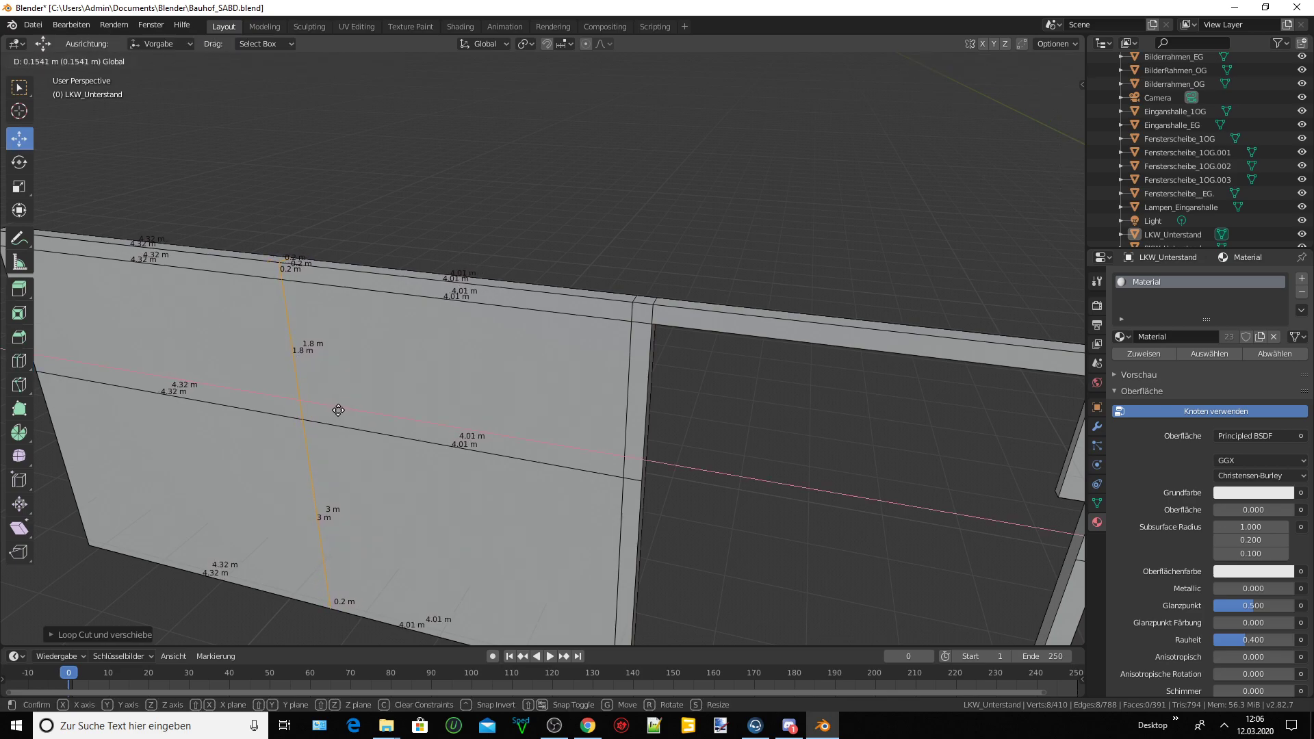
pyautogui.click(339, 410)
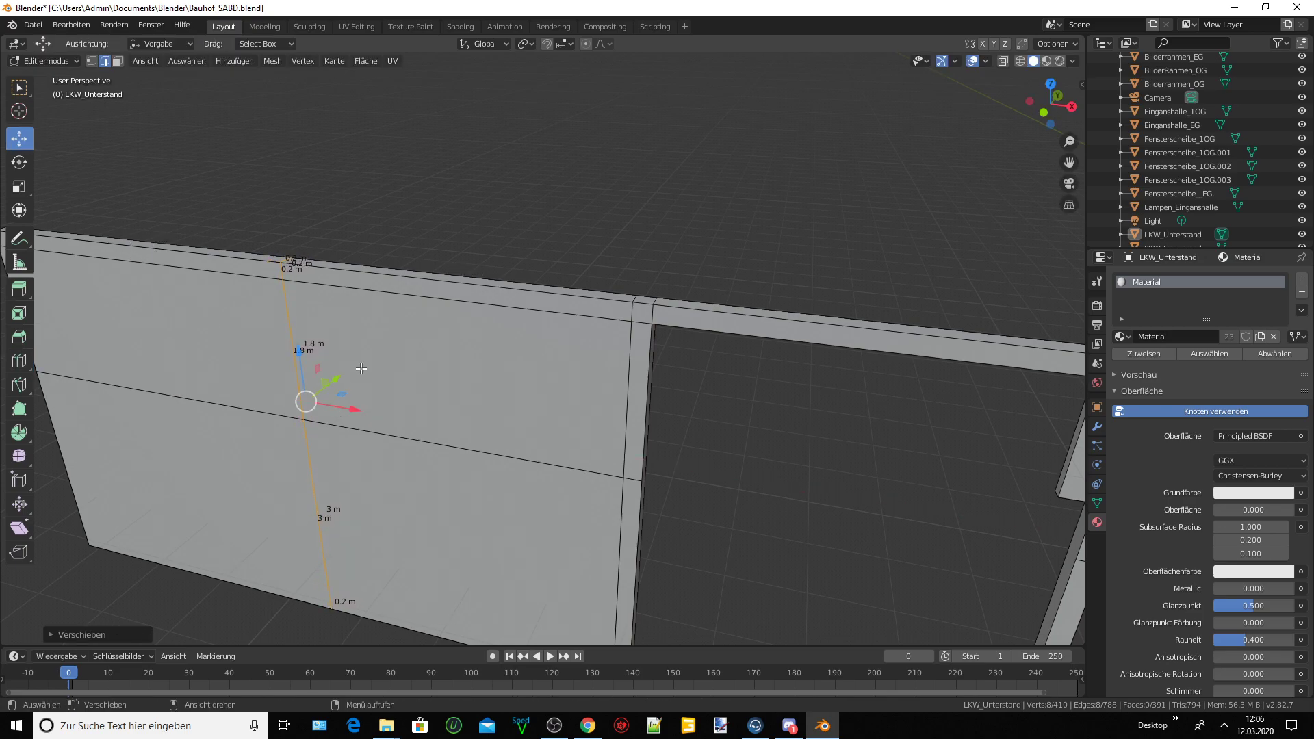
pyautogui.click(117, 62)
# Delete the upper and lower faces of the 4 m wall section with X > Only Faces.
pyautogui.click(33, 25)
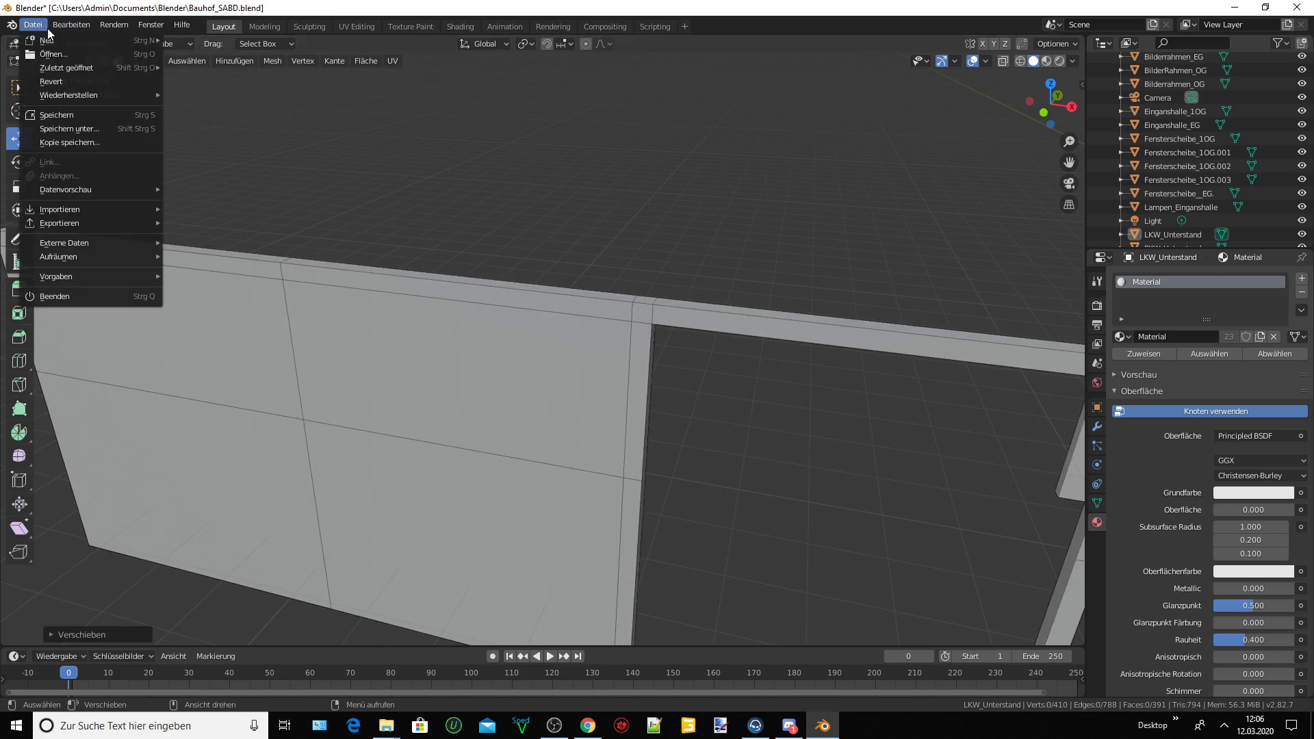
pyautogui.press('Escape')
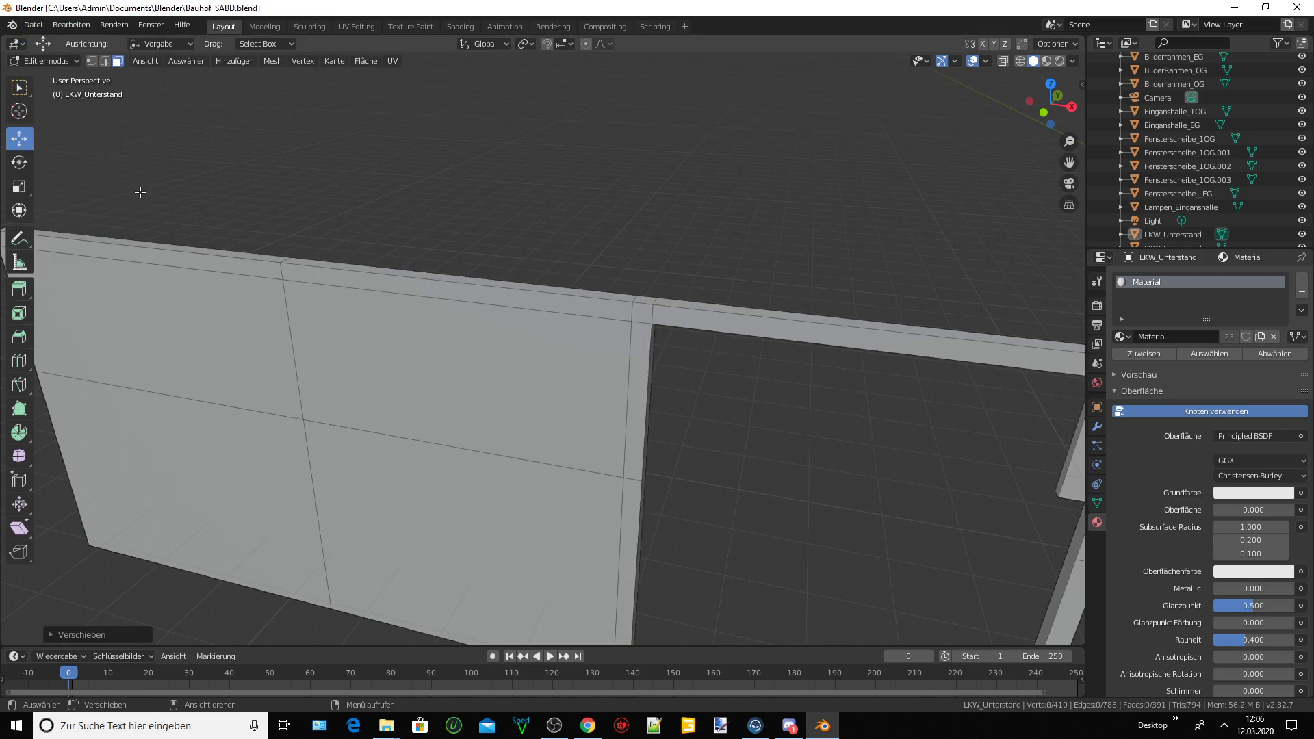
pyautogui.click(370, 362)
pyautogui.press('x')
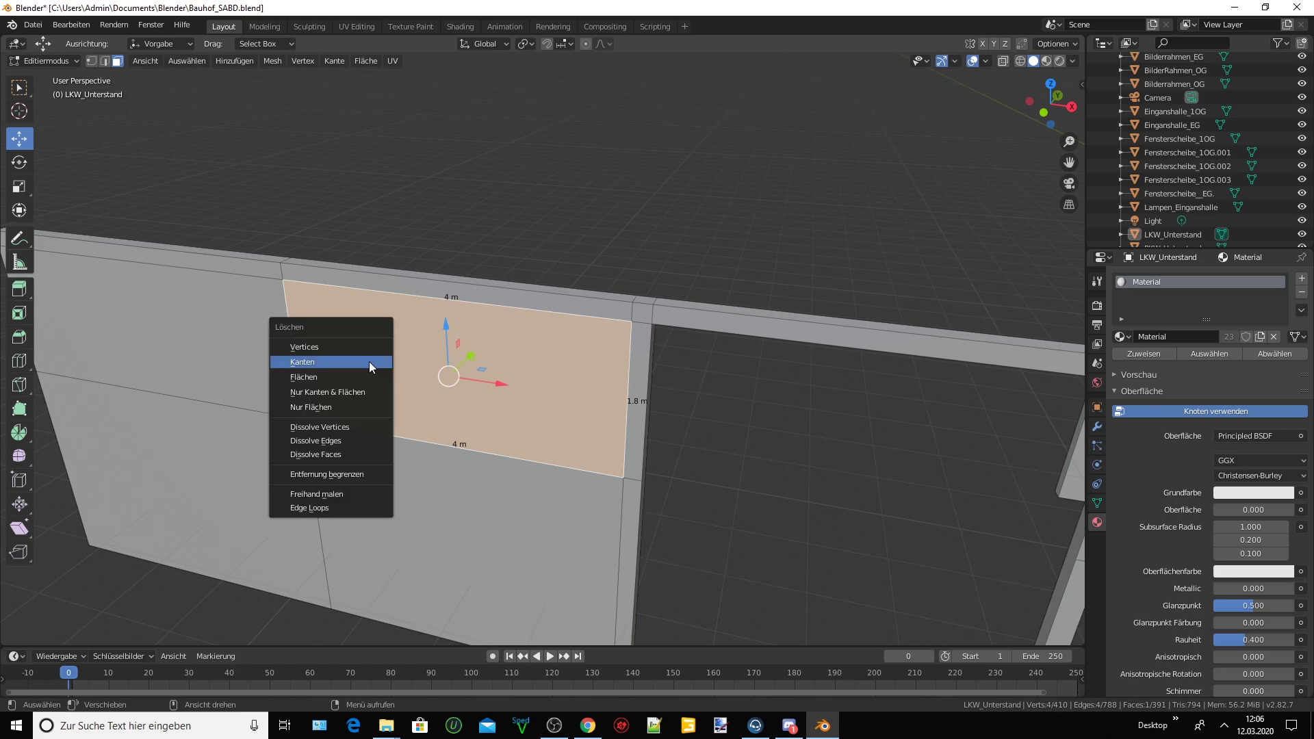
pyautogui.click(356, 406)
pyautogui.click(390, 469)
pyautogui.press('x')
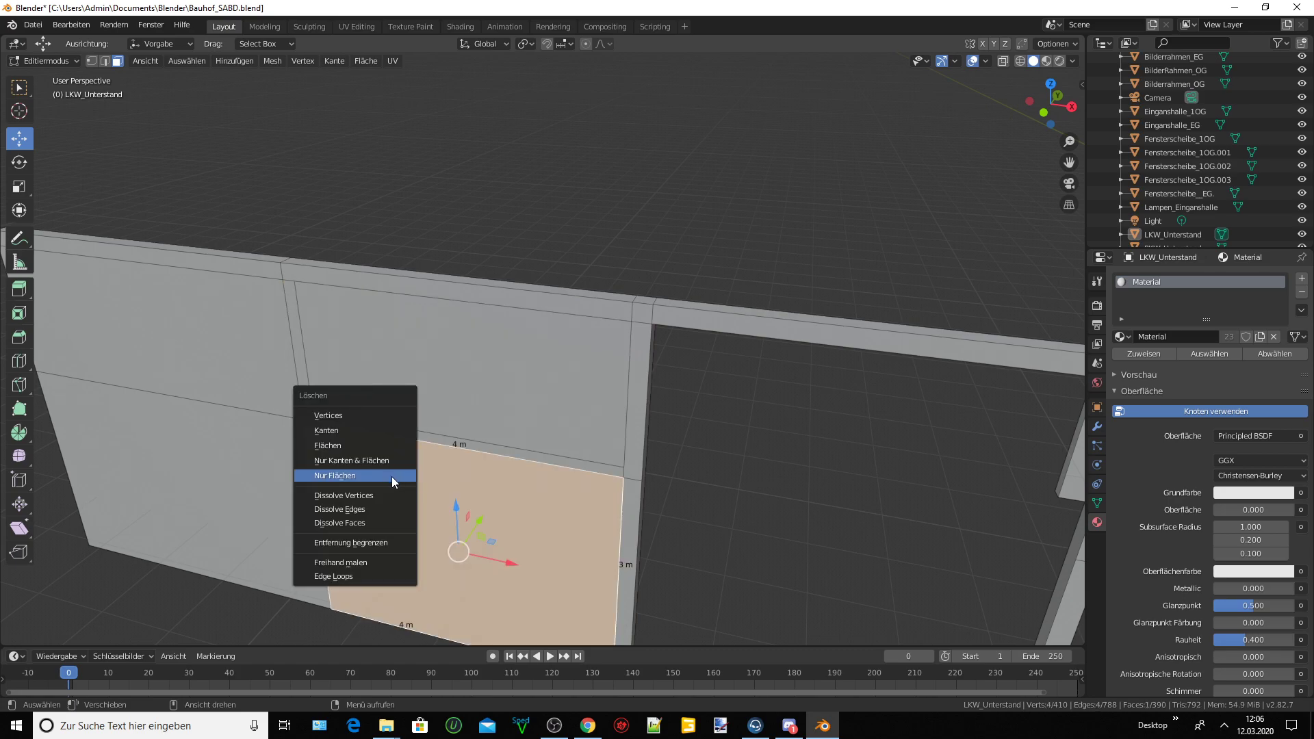
pyautogui.click(392, 486)
pyautogui.press('x')
pyautogui.click(393, 486)
pyautogui.click(411, 390)
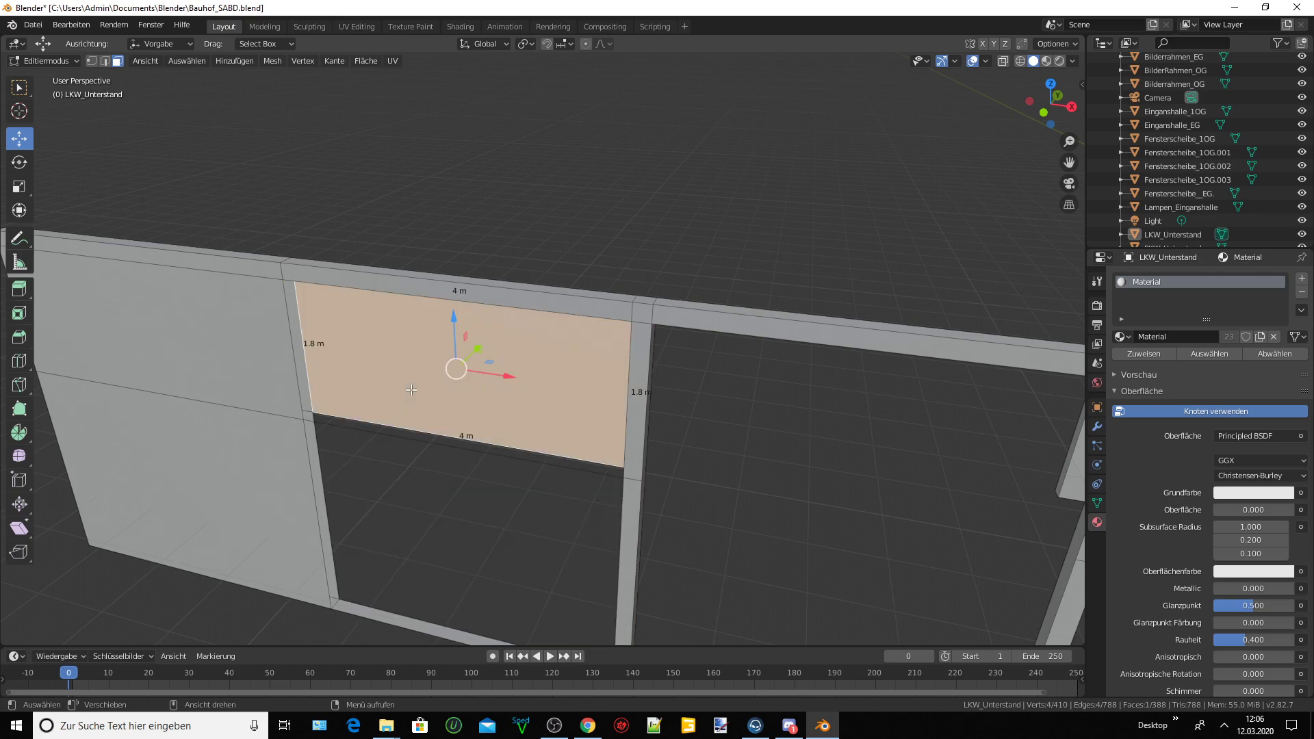
pyautogui.press('x')
# In edge mode, delete the two leftover middle edges in the opening.
pyautogui.click(104, 61)
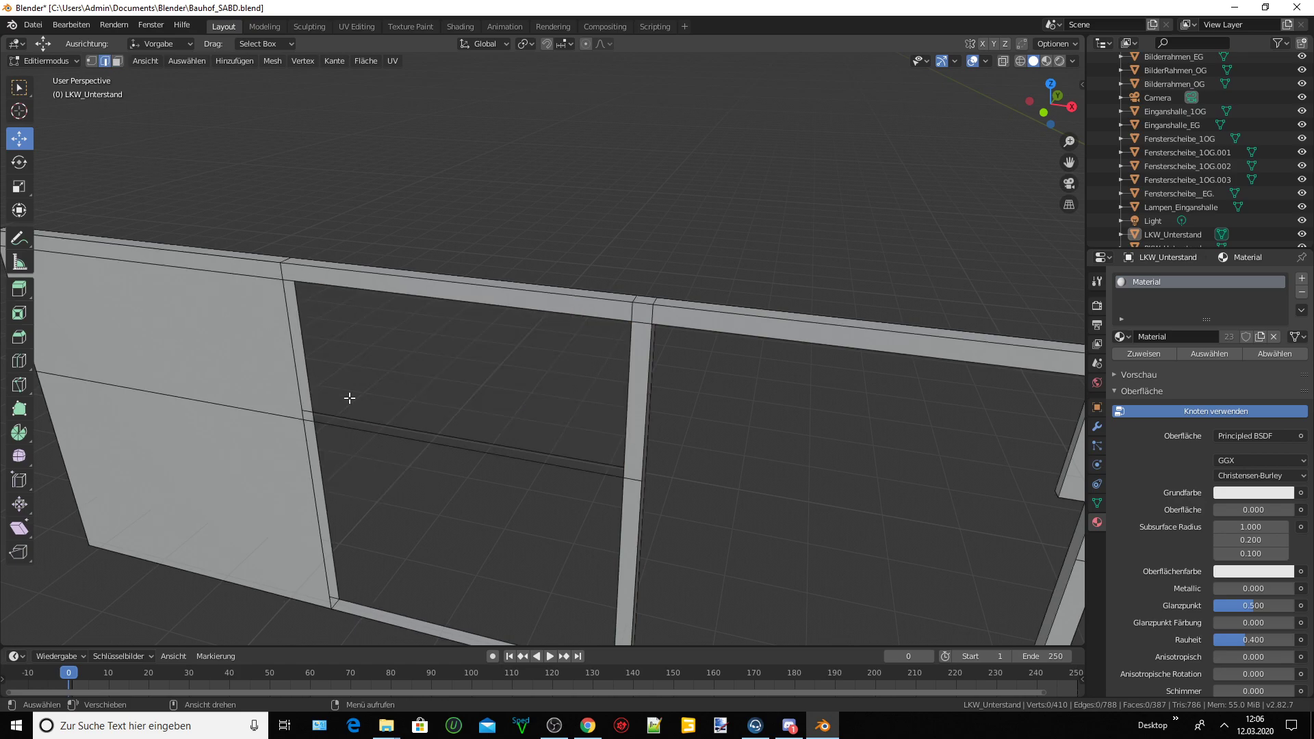
pyautogui.click(400, 425)
pyautogui.press('x')
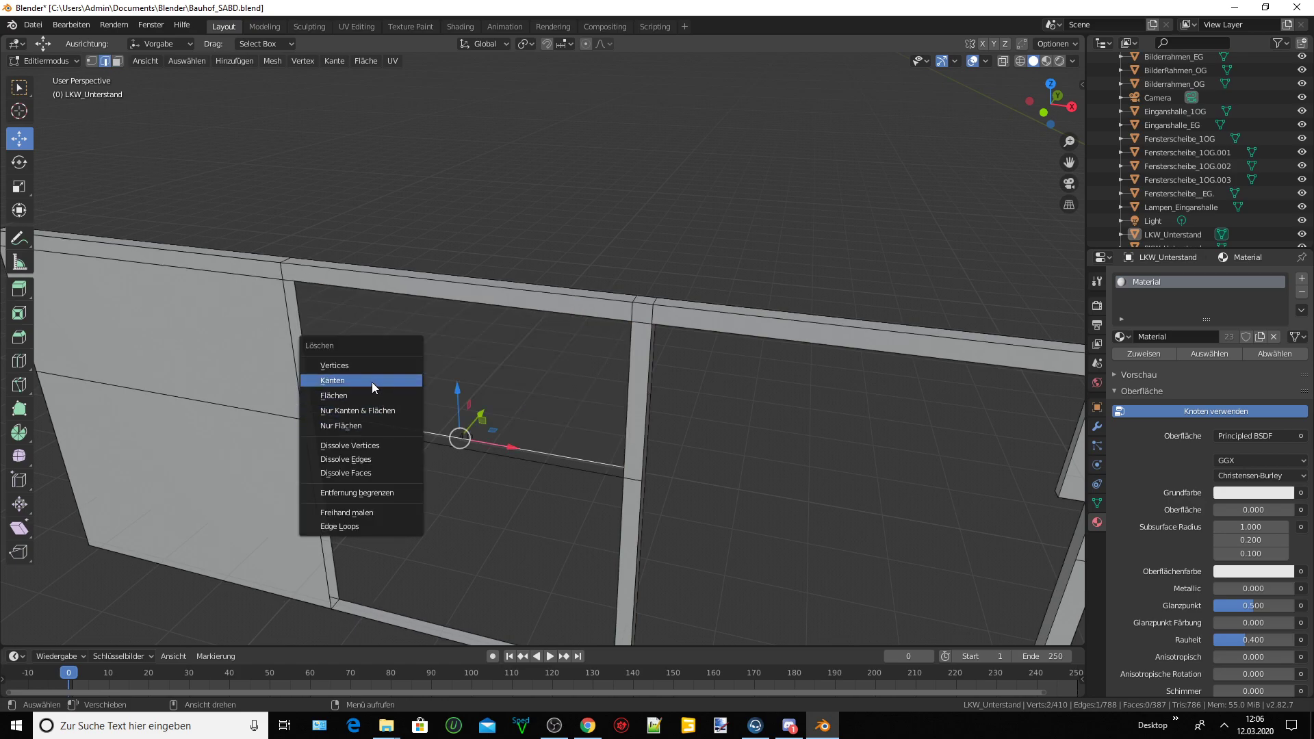
pyautogui.click(372, 381)
pyautogui.click(390, 421)
pyautogui.press('x')
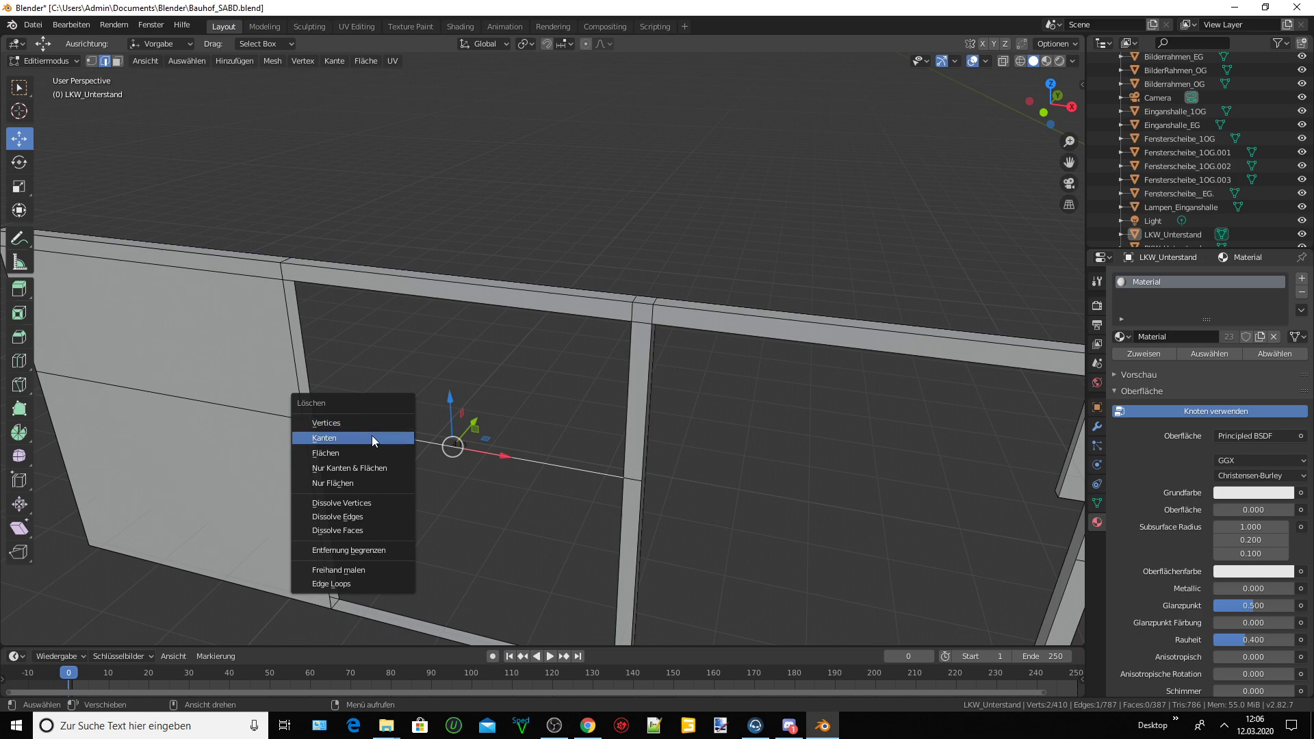
pyautogui.click(372, 436)
# Dissolve the leftover bottom edge and delete the remaining stray edge.
pyautogui.click(390, 604)
pyautogui.press('x')
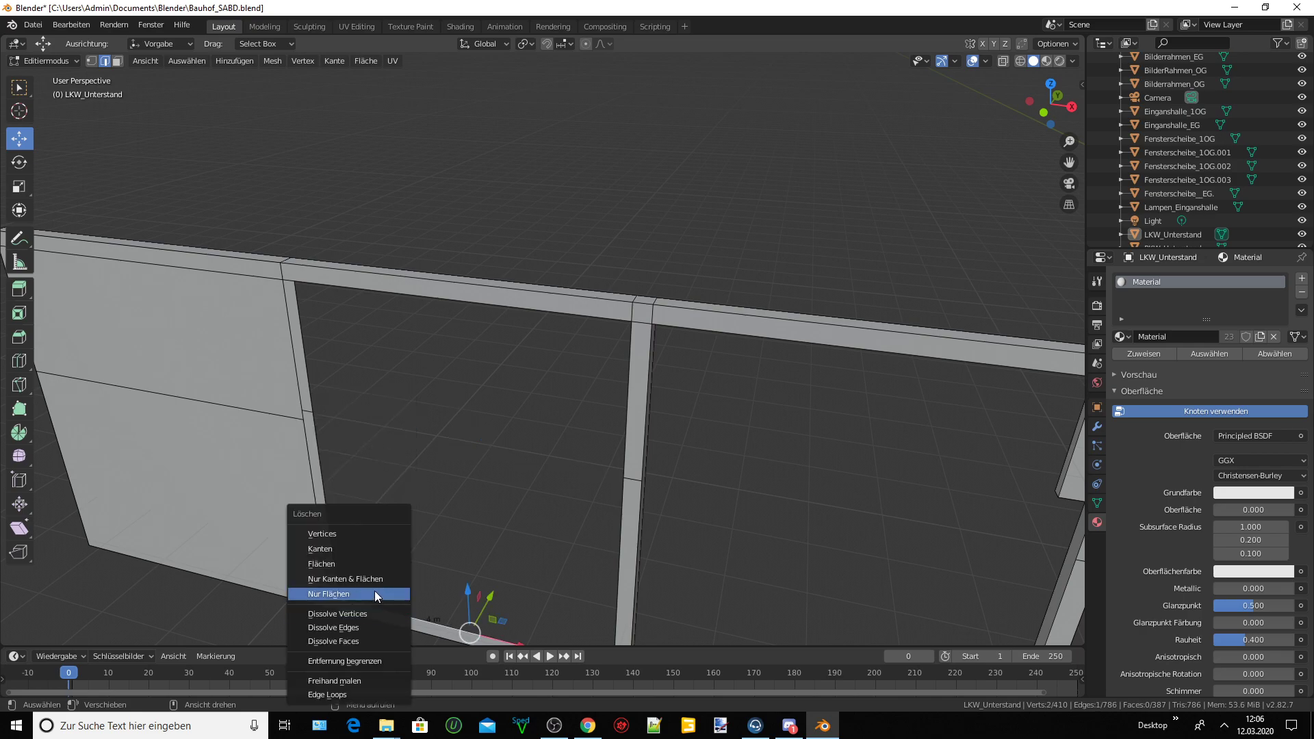
pyautogui.click(375, 569)
pyautogui.click(393, 624)
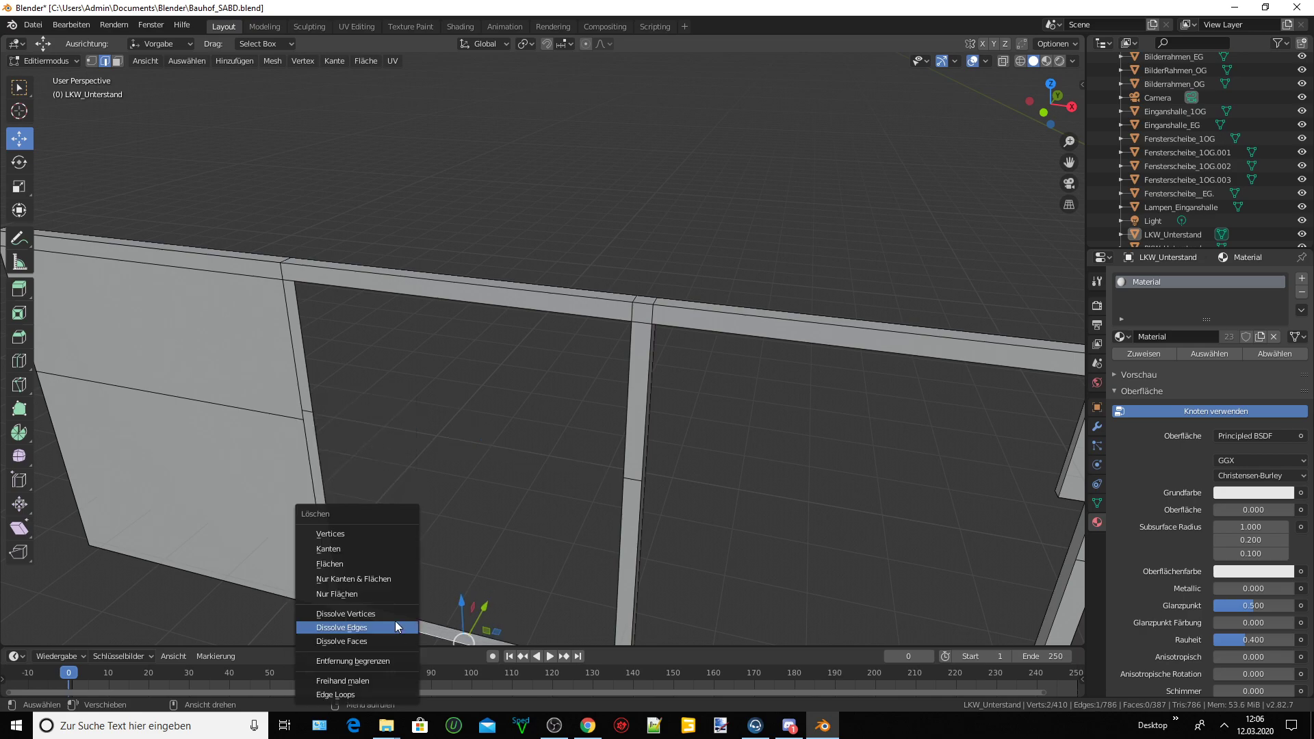
pyautogui.press('x')
pyautogui.click(375, 557)
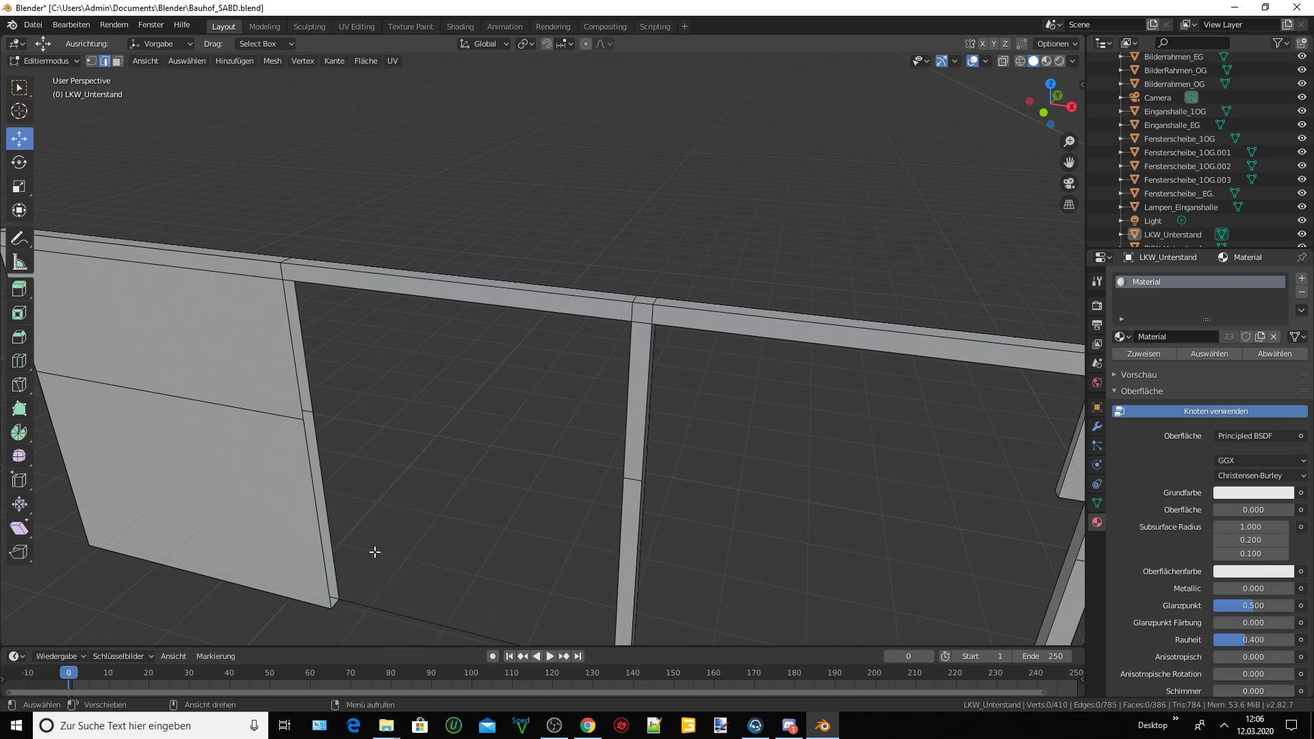
pyautogui.click(407, 614)
pyautogui.press('x')
pyautogui.click(371, 550)
# Select the cut boundary edges along the opening's side.
pyautogui.moveTo(413, 541)
pyautogui.mouseDown(button='middle')
pyautogui.moveTo(399, 522)
pyautogui.moveTo(417, 487)
pyautogui.moveTo(358, 461)
pyautogui.moveTo(352, 420)
pyautogui.moveTo(340, 420)
pyautogui.mouseUp(button='middle')
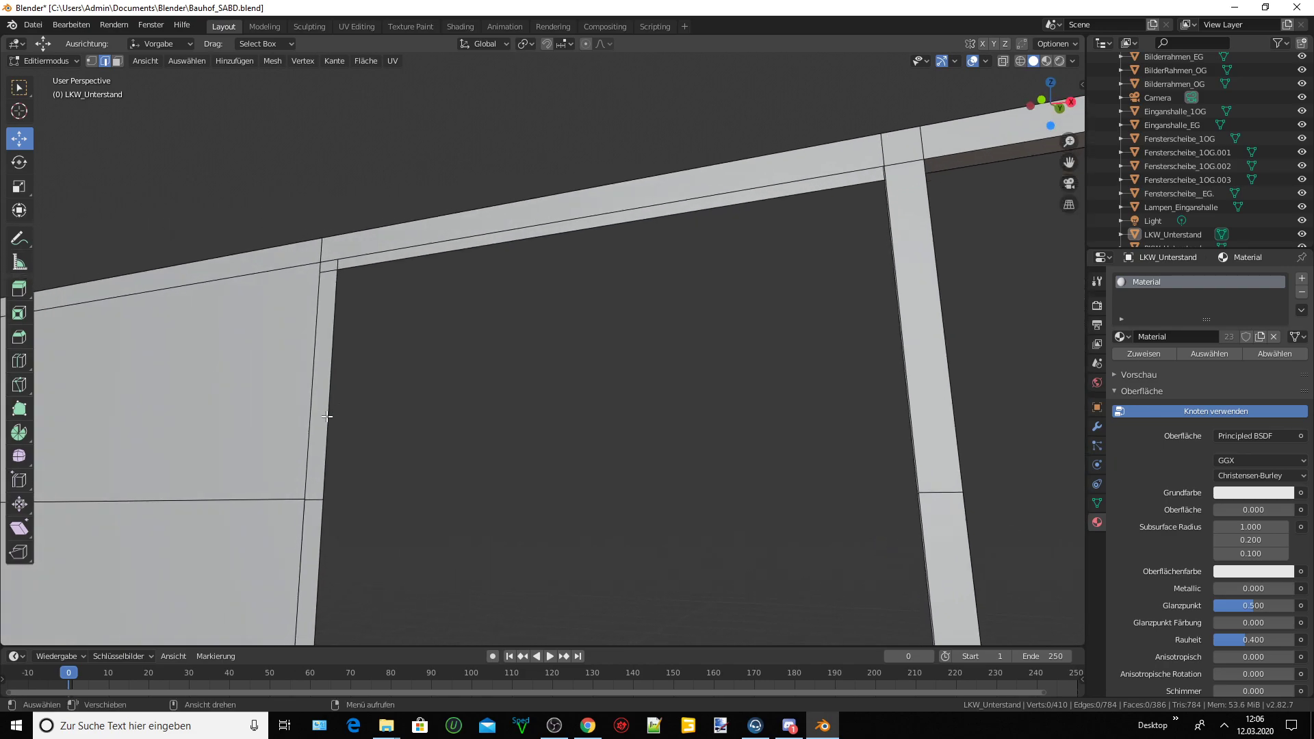
pyautogui.click(327, 416)
pyautogui.keyDown('shift'); pyautogui.click(316, 393); pyautogui.keyUp('shift')
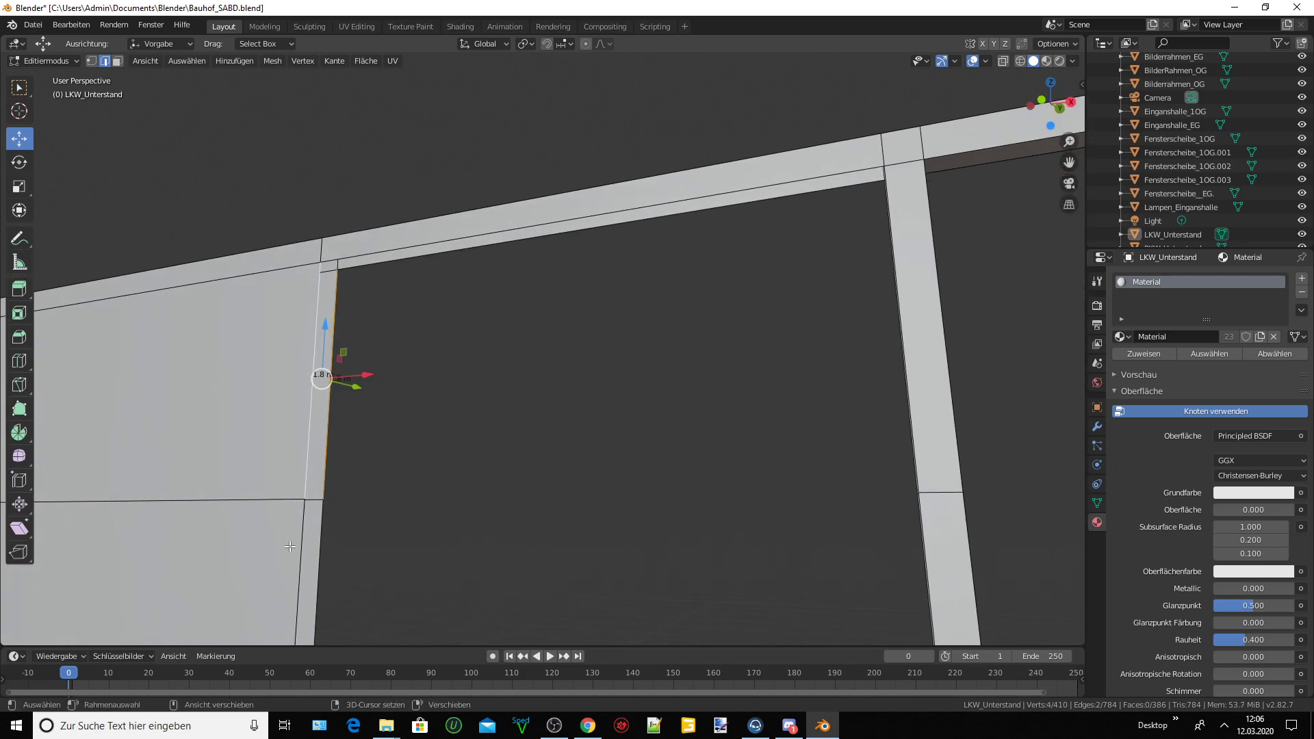
pyautogui.keyDown('shift'); pyautogui.click(316, 552); pyautogui.keyUp('shift')
pyautogui.keyDown('shift'); pyautogui.click(321, 552); pyautogui.keyUp('shift')
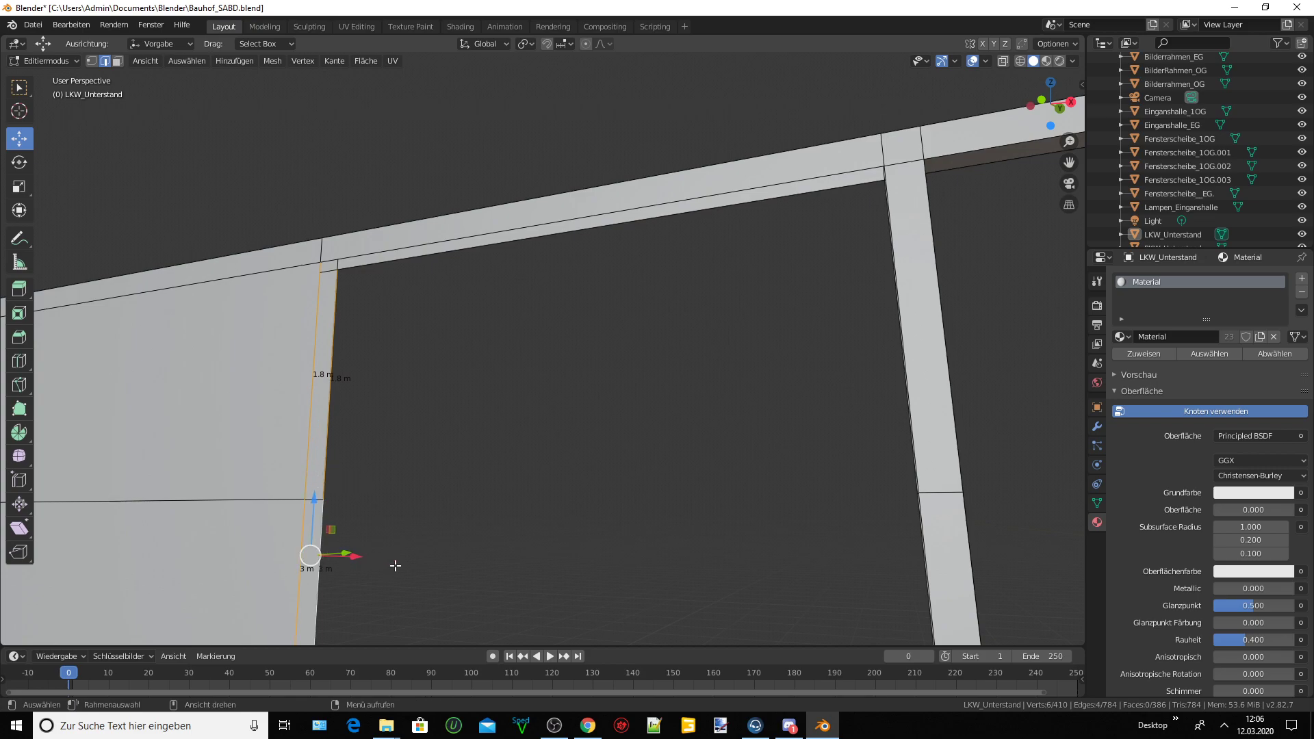
# Fill the opening's side edges with a face and select the two beam edges.
pyautogui.press('f')
pyautogui.moveTo(491, 507); pyautogui.dragTo(486, 288, button='middle')
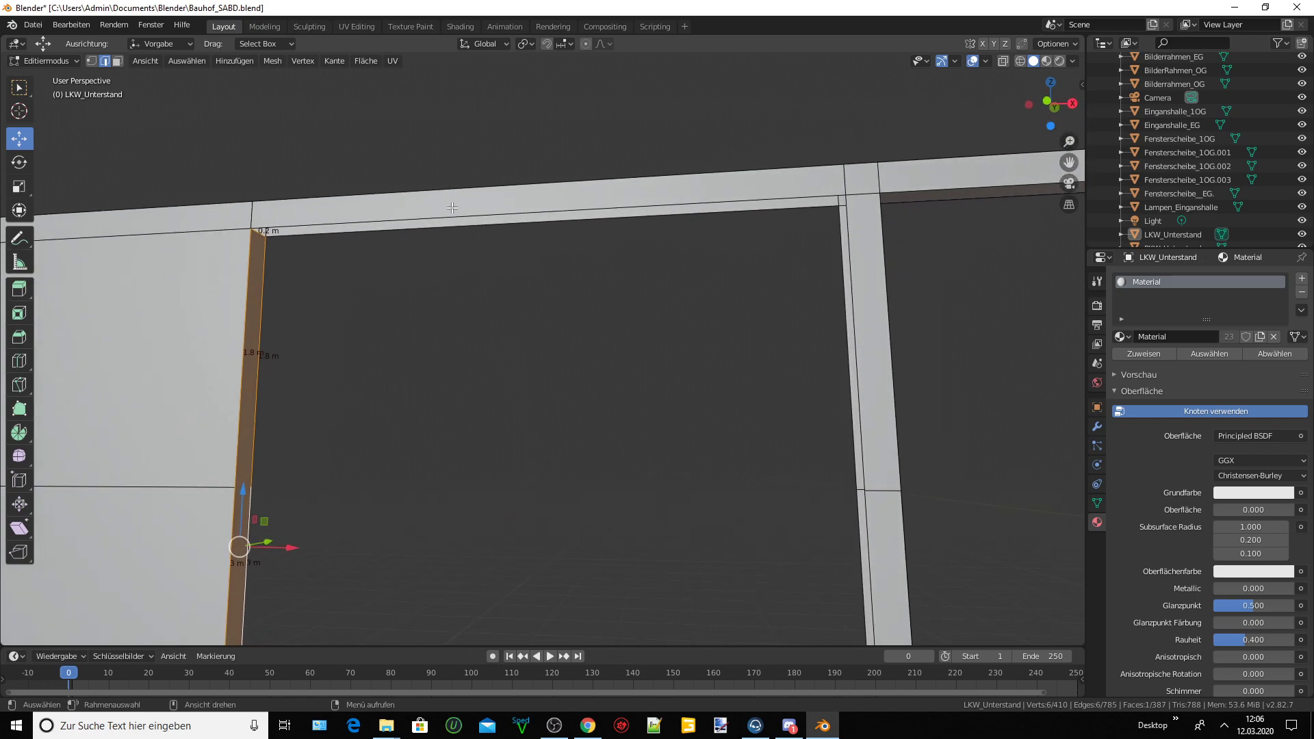
pyautogui.click(452, 208)
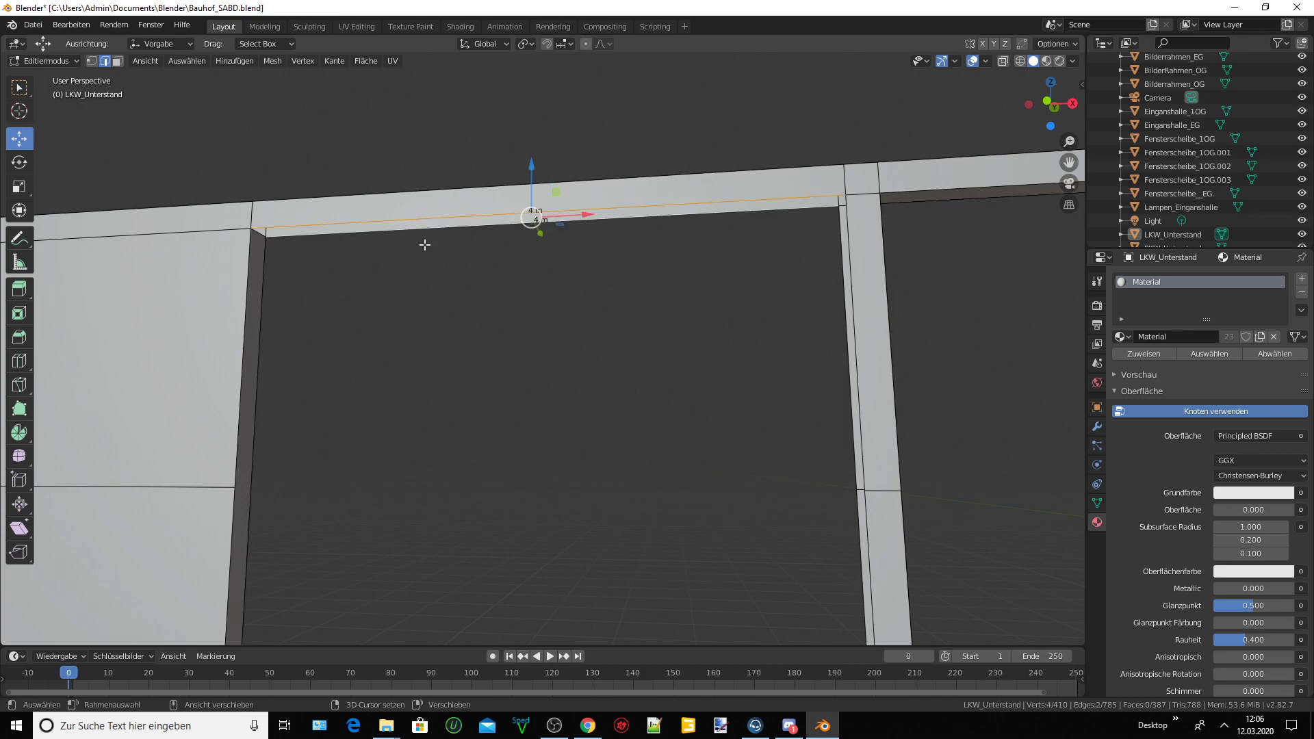
pyautogui.keyDown('shift'); pyautogui.click(425, 227); pyautogui.keyUp('shift')
# Fill a face over the middle post's open side.
pyautogui.moveTo(487, 378)
pyautogui.mouseDown(button='middle')
pyautogui.moveTo(534, 390)
pyautogui.moveTo(604, 343)
pyautogui.mouseUp(button='middle')
pyautogui.click(682, 347)
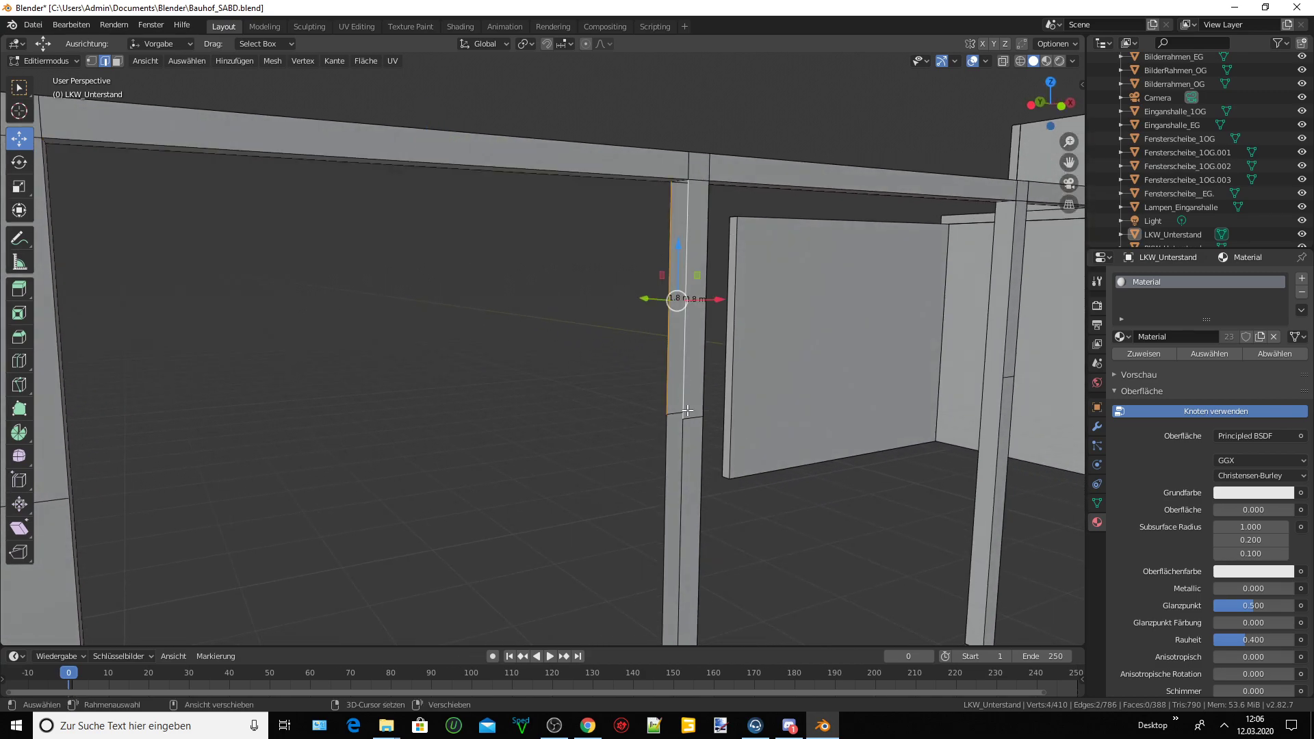
pyautogui.keyDown('shift'); pyautogui.click(667, 459); pyautogui.keyUp('shift')
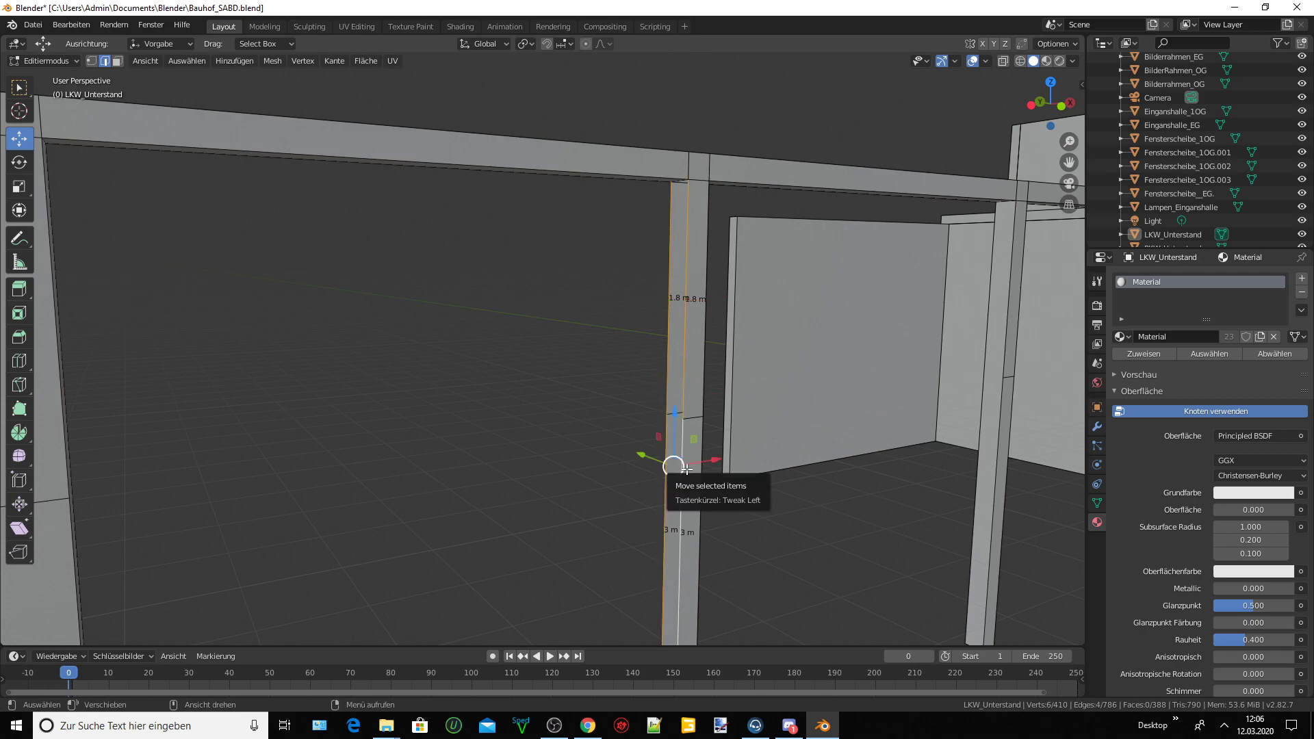
pyautogui.press('f')
pyautogui.scroll(-2, 568, 432)
pyautogui.scroll(-2, 567, 432)
pyautogui.scroll(-1, 567, 432)
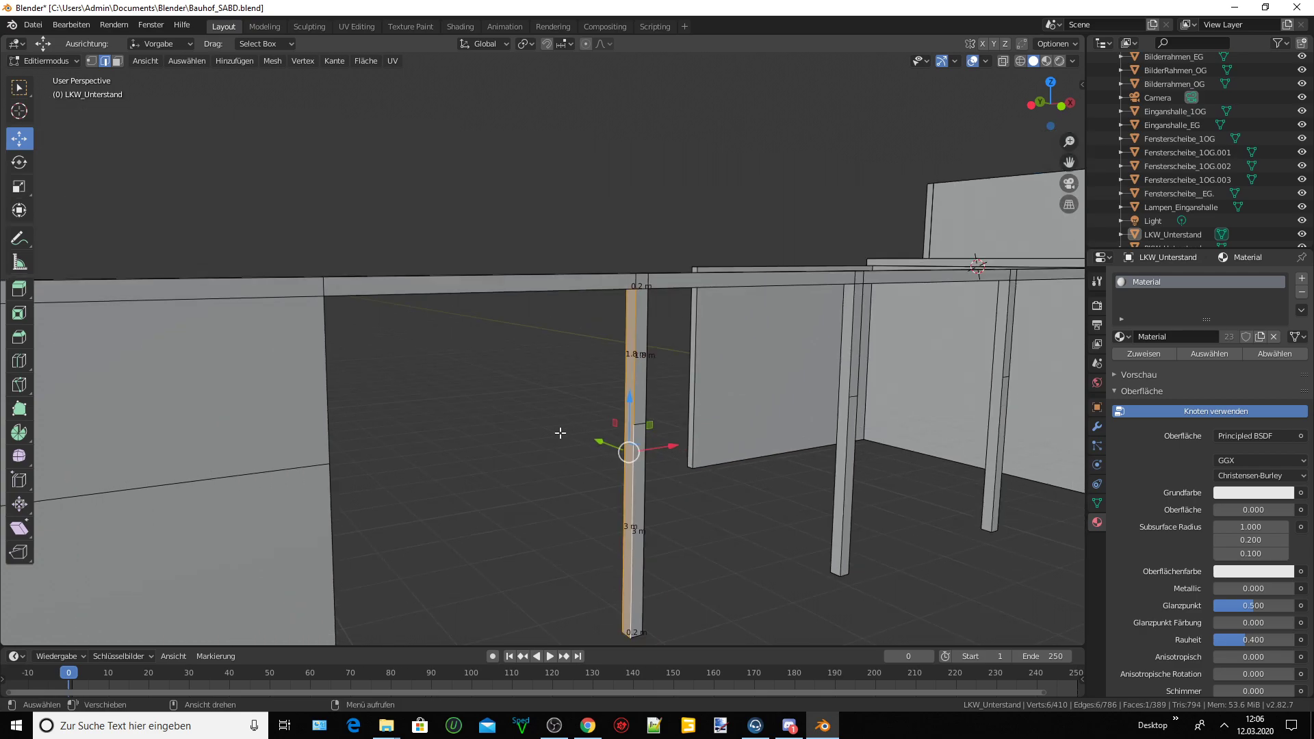
pyautogui.moveTo(560, 434); pyautogui.dragTo(517, 443, button='middle')
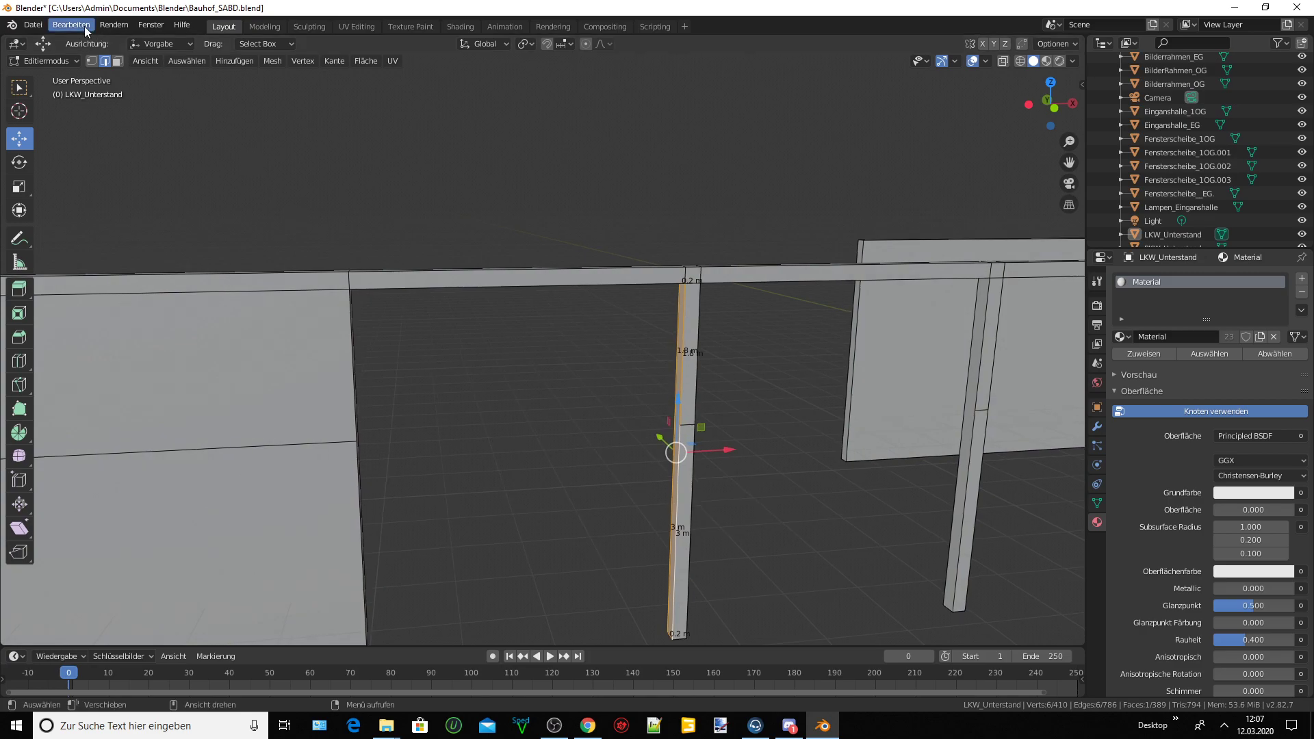
# Save the depot file and return to Object Mode.
pyautogui.click(33, 25)
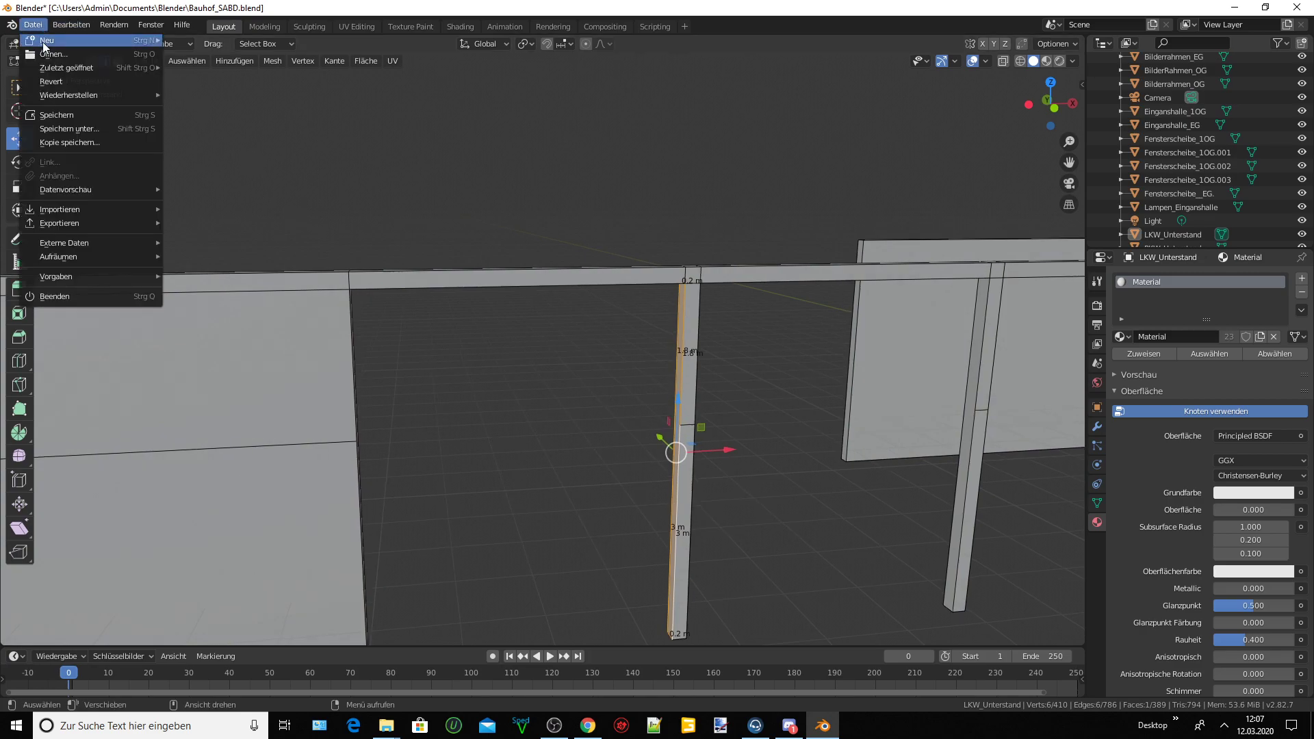
pyautogui.click(62, 115)
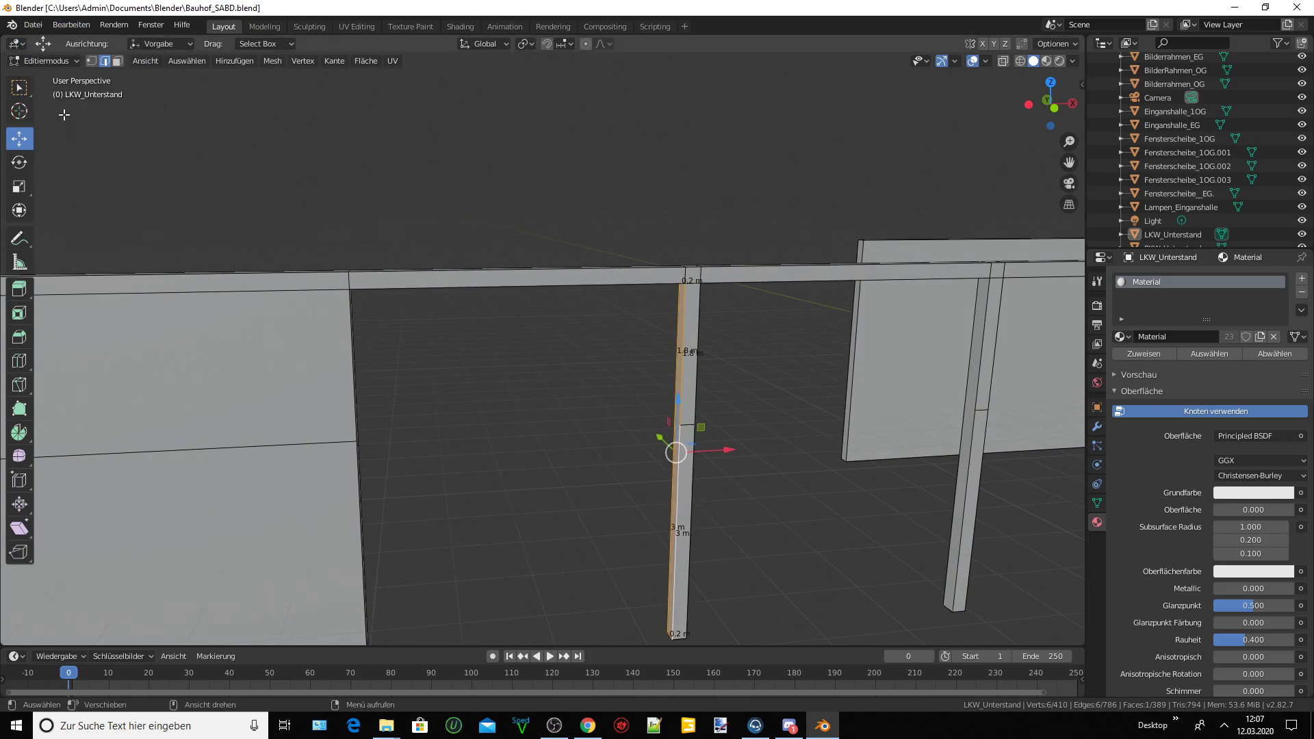
pyautogui.click(72, 61)
pyautogui.click(41, 76)
pyautogui.scroll(-4, 500, 315)
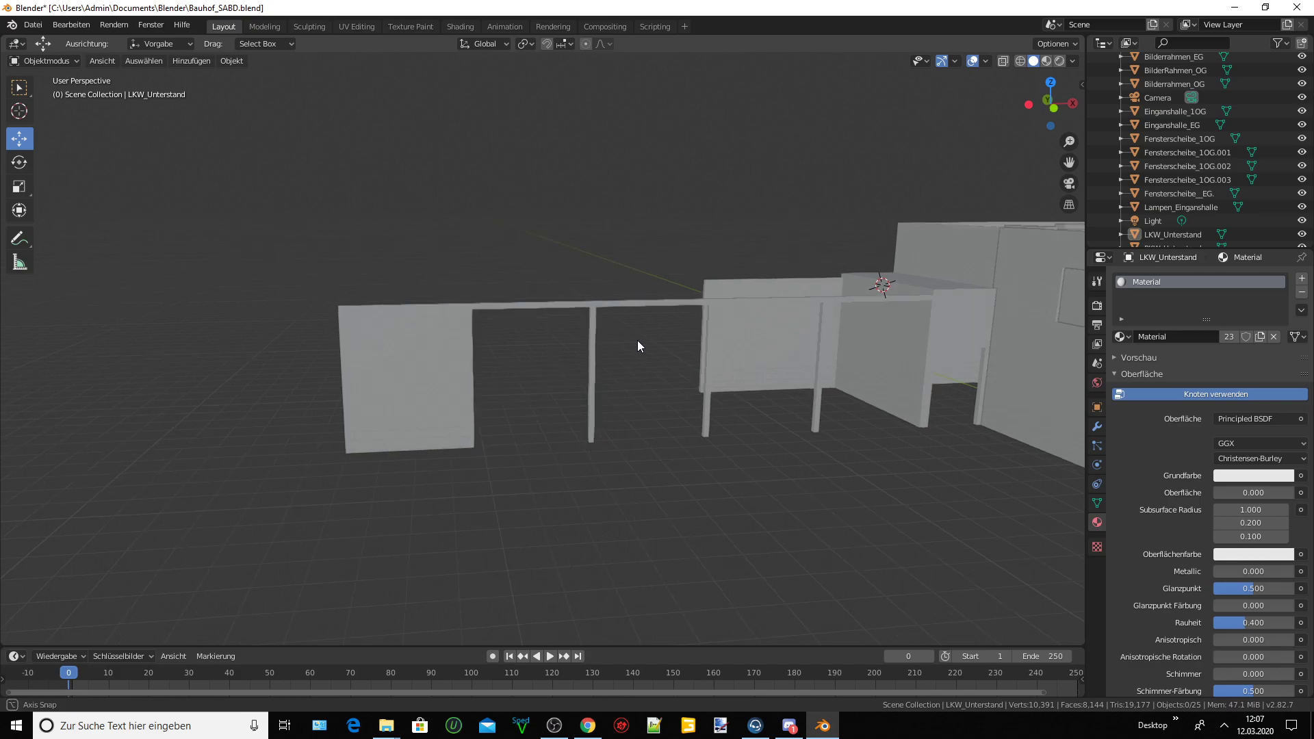
# Zoom and orbit in close on the LKW_Unterstand walls, beam and thin posts.
pyautogui.moveTo(642, 338)
pyautogui.mouseDown(button='middle')
pyautogui.moveTo(601, 351)
pyautogui.moveTo(631, 343)
pyautogui.mouseUp(button='middle')
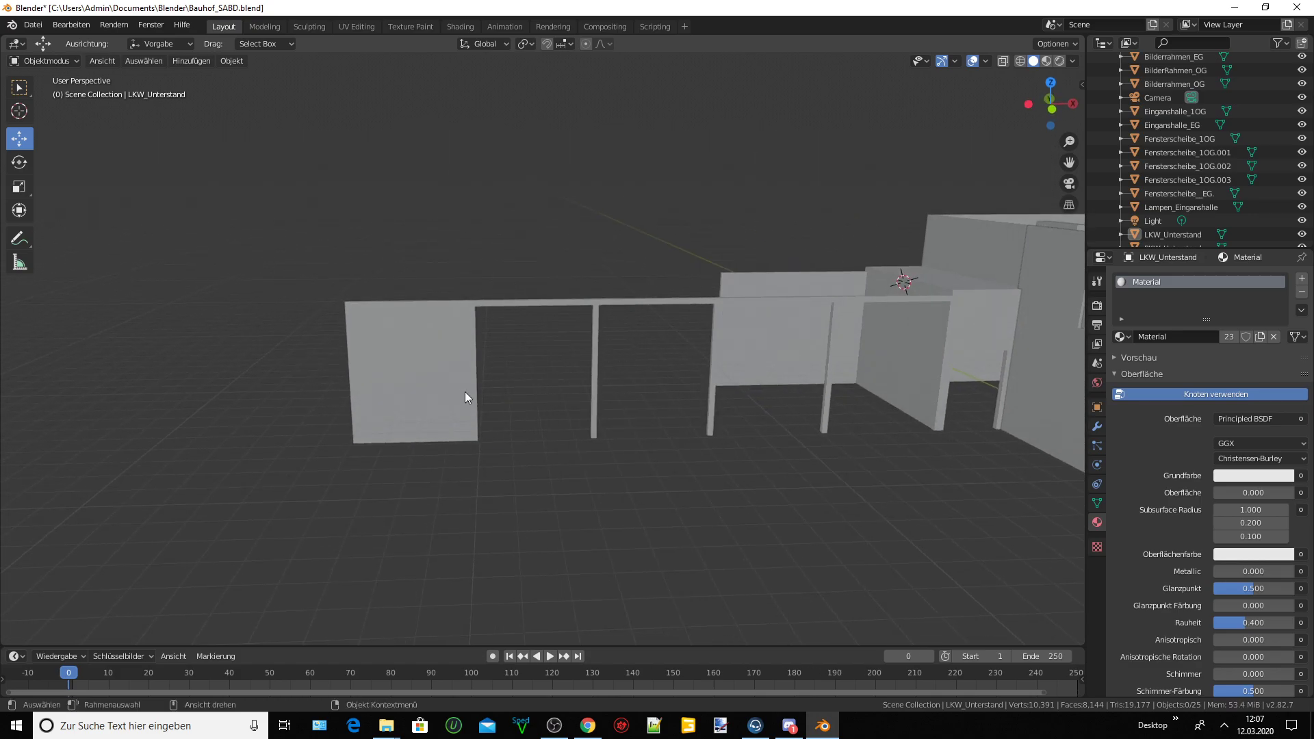
pyautogui.moveTo(586, 388)
pyautogui.mouseDown(button='middle')
pyautogui.moveTo(680, 402)
pyautogui.moveTo(737, 381)
pyautogui.moveTo(657, 405)
pyautogui.moveTo(565, 403)
pyautogui.mouseUp(button='middle')
pyautogui.scroll(2, 565, 402)
pyautogui.scroll(2, 566, 402)
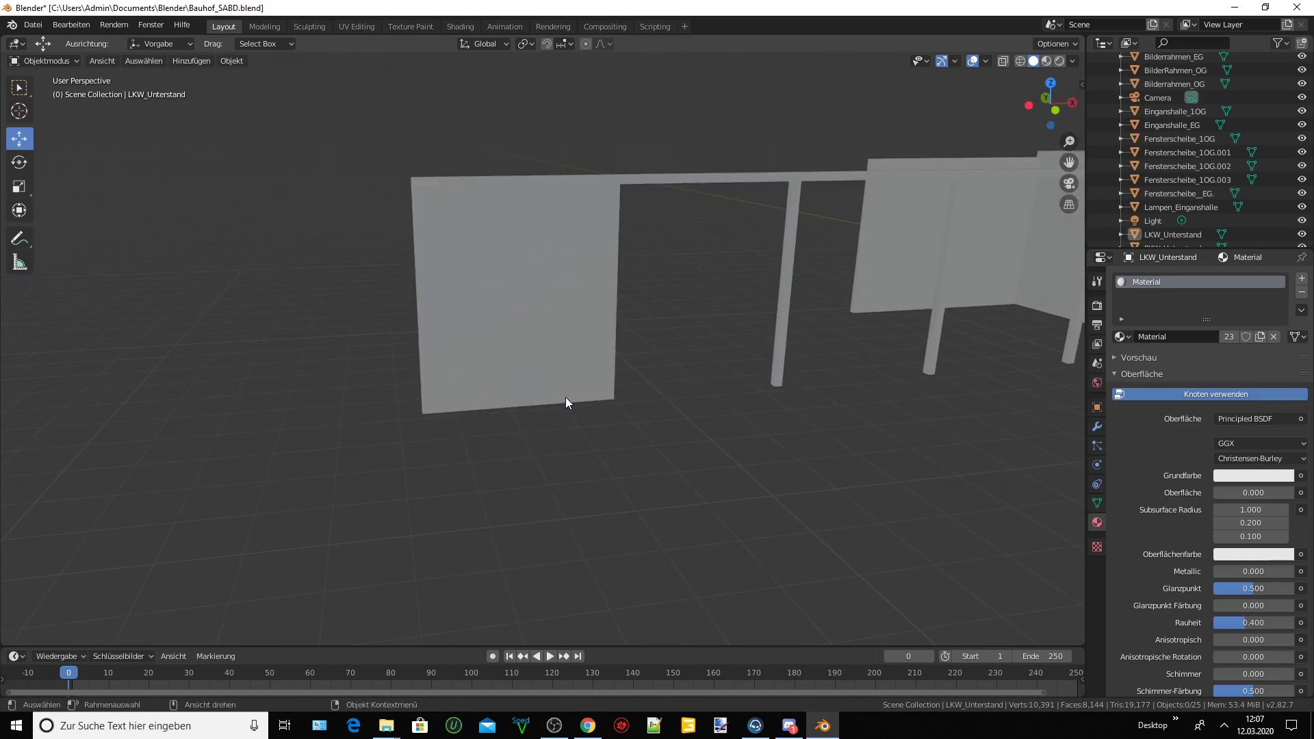
pyautogui.scroll(1, 566, 397)
pyautogui.moveTo(556, 380)
pyautogui.mouseDown(button='middle')
pyautogui.moveTo(640, 387)
pyautogui.moveTo(588, 399)
pyautogui.moveTo(709, 393)
pyautogui.moveTo(510, 443)
pyautogui.moveTo(629, 391)
pyautogui.moveTo(648, 425)
pyautogui.moveTo(619, 352)
pyautogui.moveTo(576, 362)
pyautogui.moveTo(527, 346)
pyautogui.moveTo(655, 371)
pyautogui.moveTo(581, 410)
pyautogui.mouseUp(button='middle')
pyautogui.scroll(2, 587, 394)
pyautogui.scroll(-3, 587, 394)
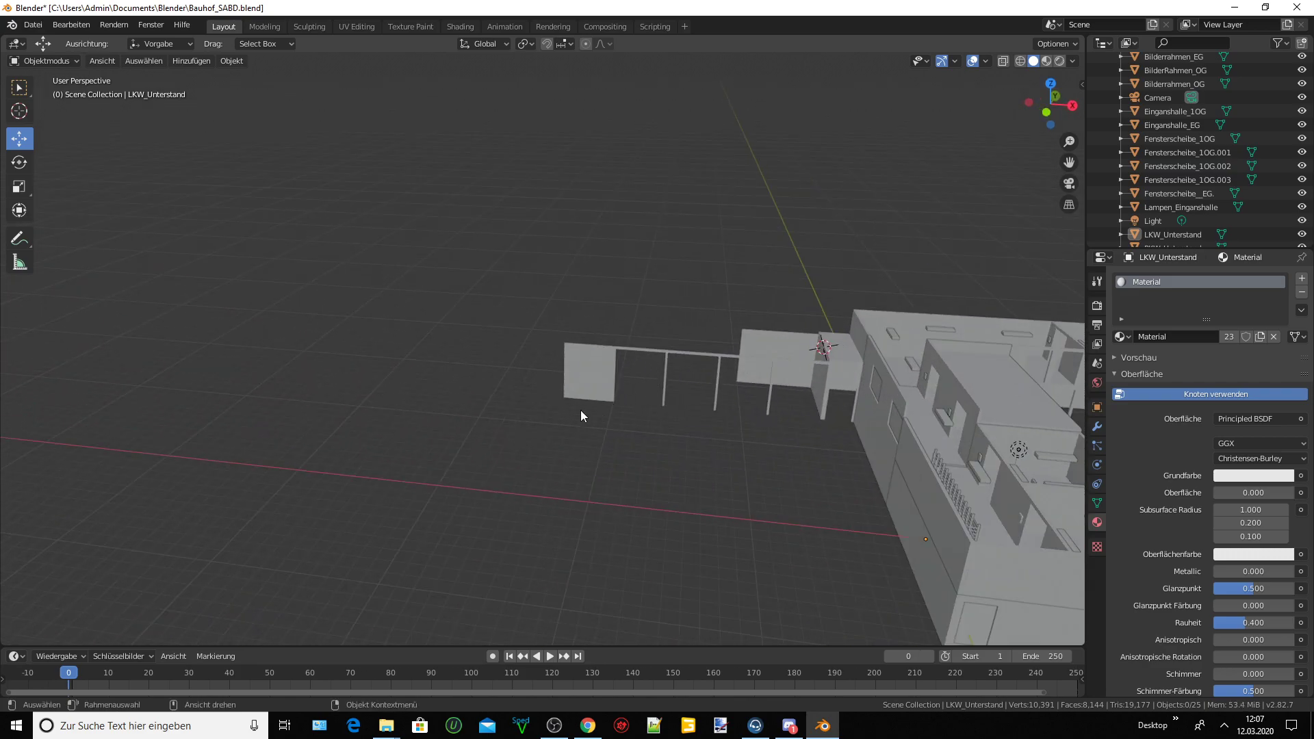
pyautogui.scroll(-2, 595, 464)
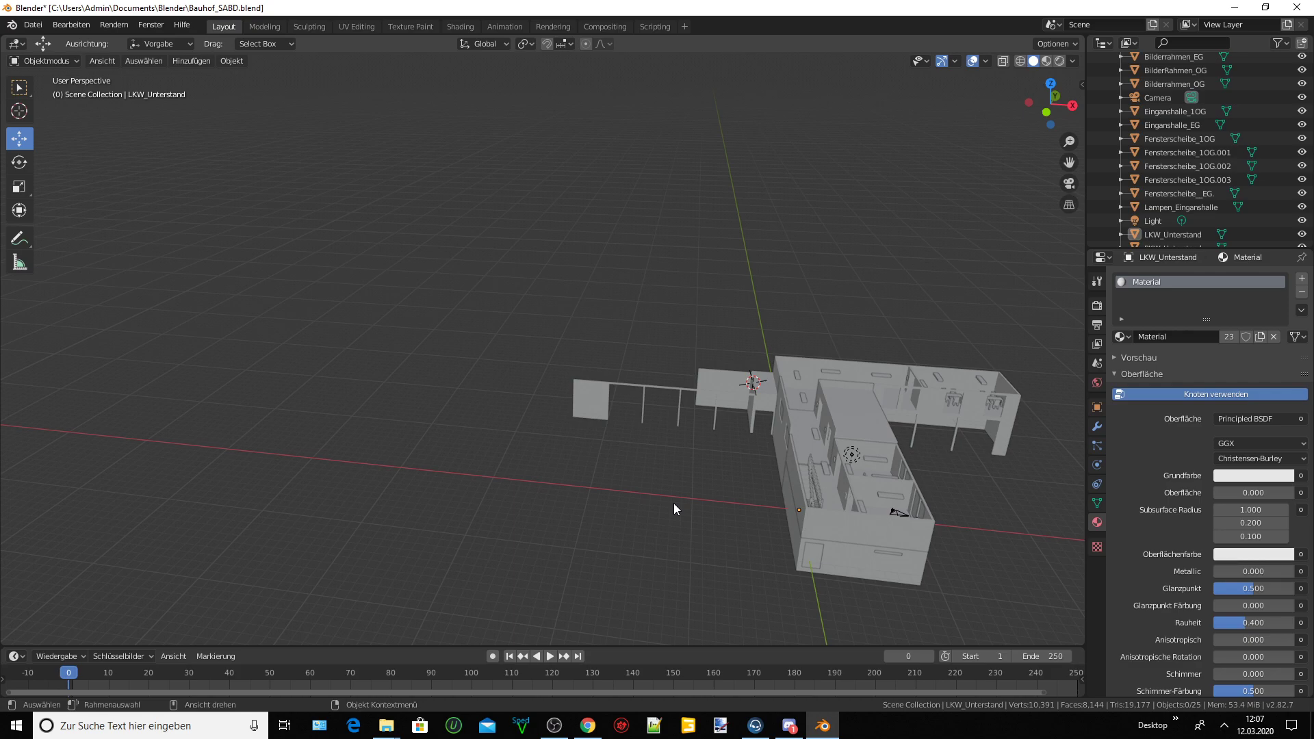
pyautogui.scroll(3, 674, 504)
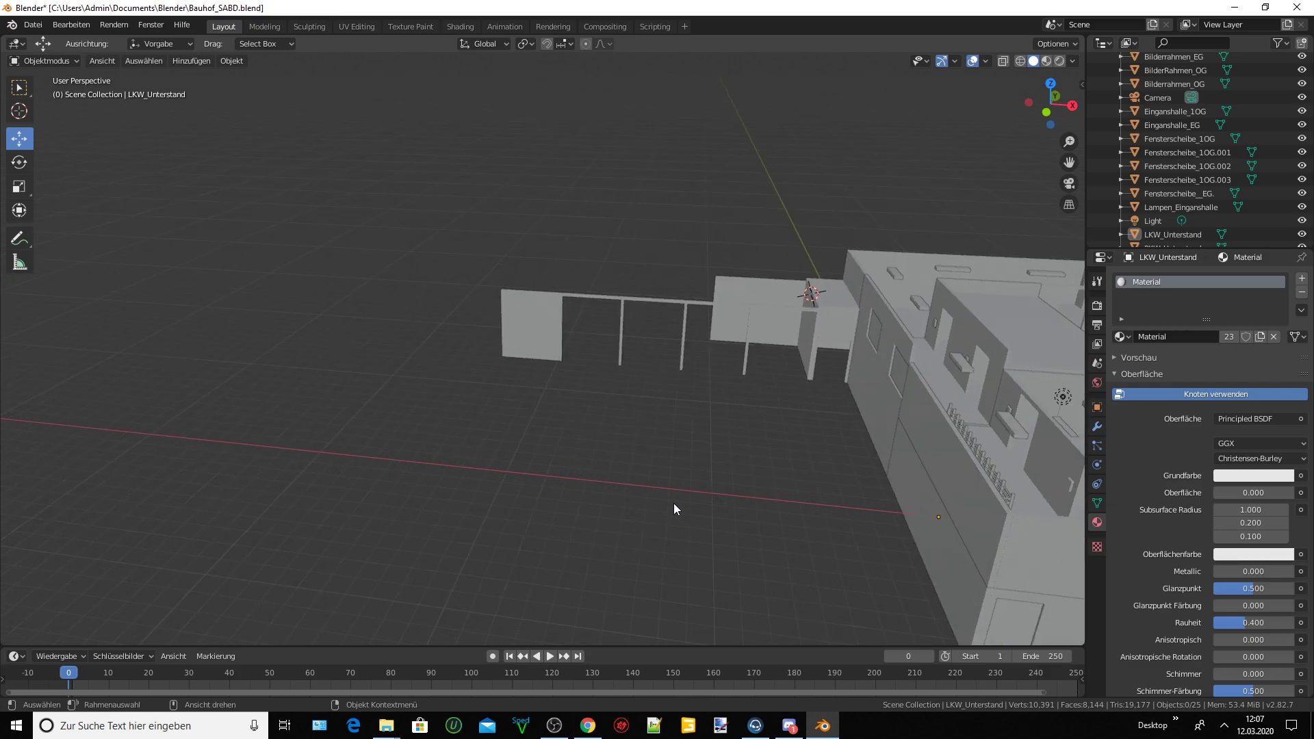
pyautogui.scroll(2, 674, 503)
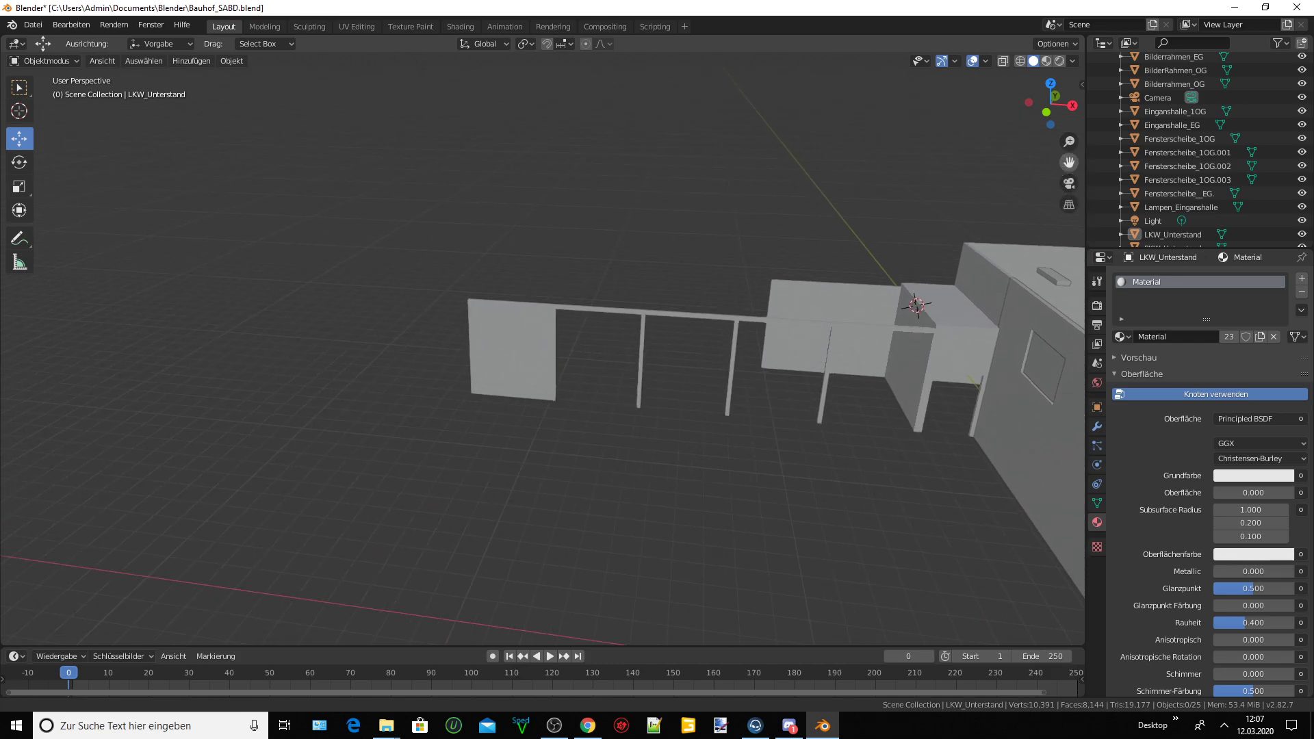
pyautogui.scroll(5, 495, 299)
pyautogui.moveTo(491, 302); pyautogui.dragTo(547, 301, button='middle')
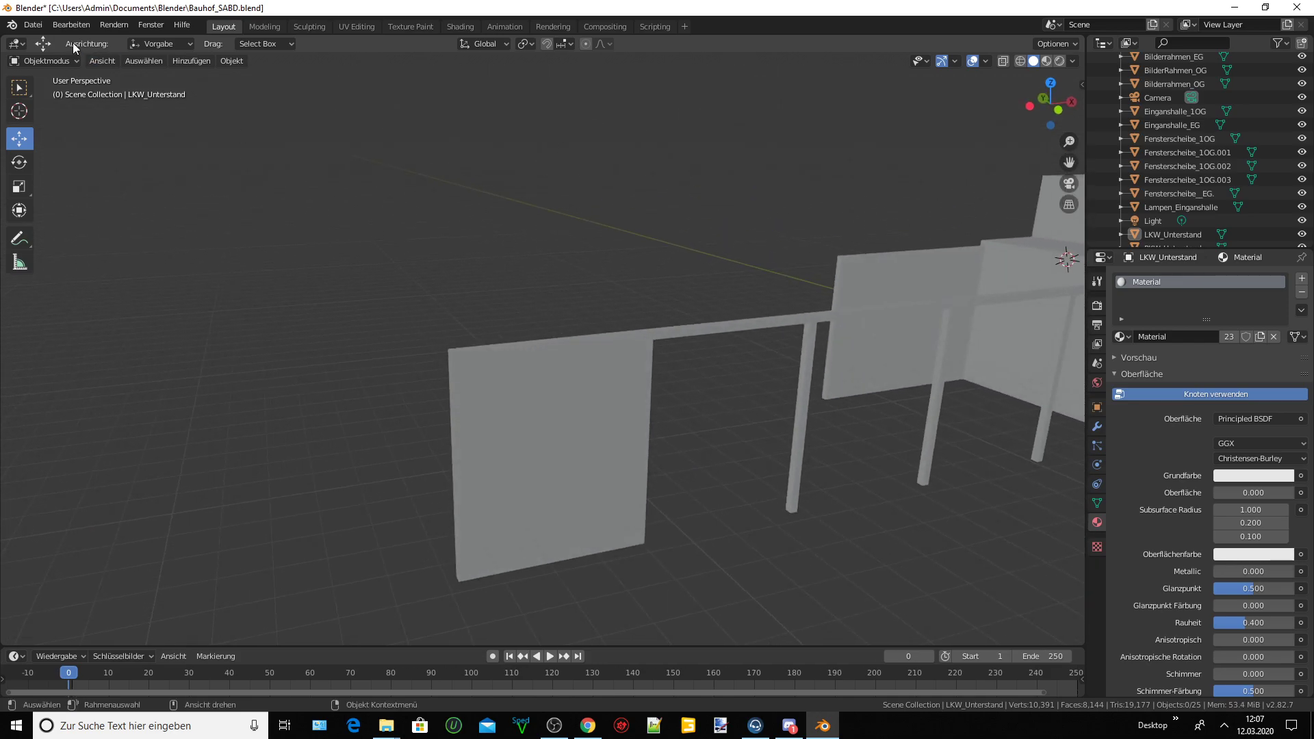
# Enter Edit Mode and select the end panel's outer top and side faces.
pyautogui.click(77, 64)
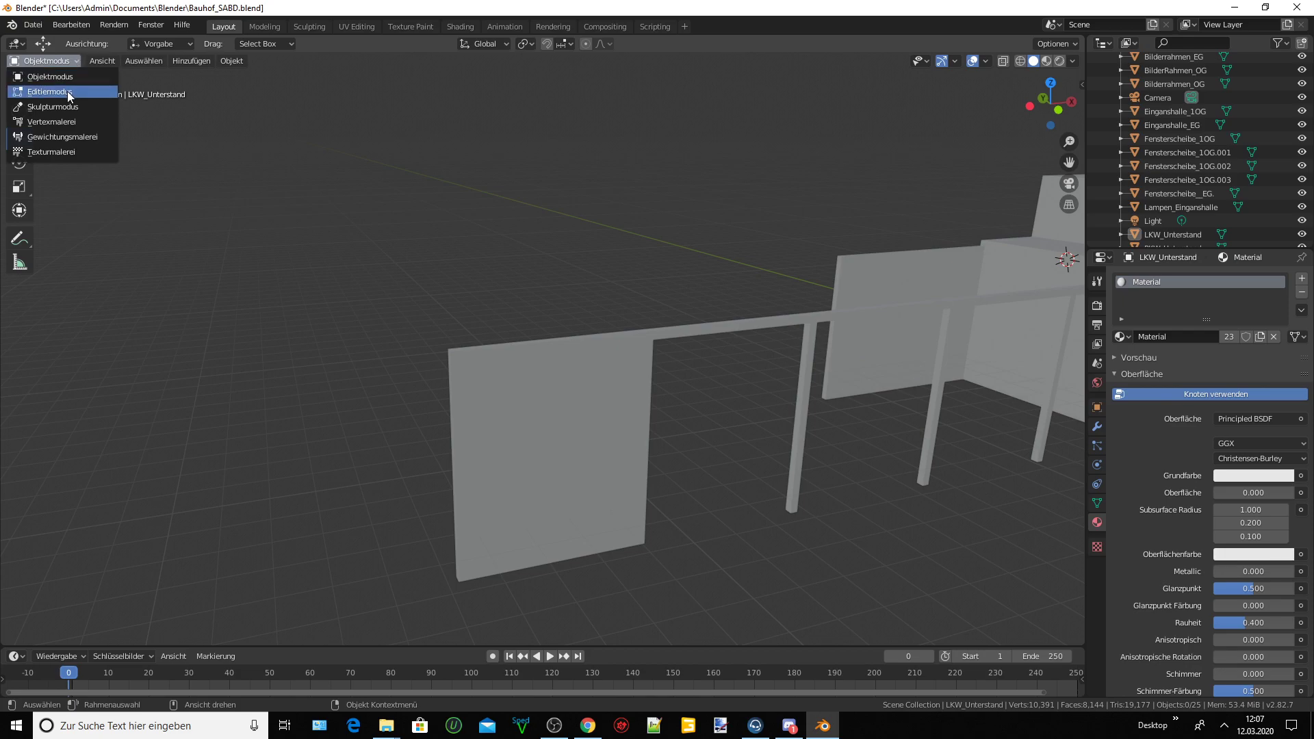
pyautogui.click(67, 92)
pyautogui.moveTo(328, 334); pyautogui.dragTo(378, 319, button='middle')
pyautogui.click(479, 353)
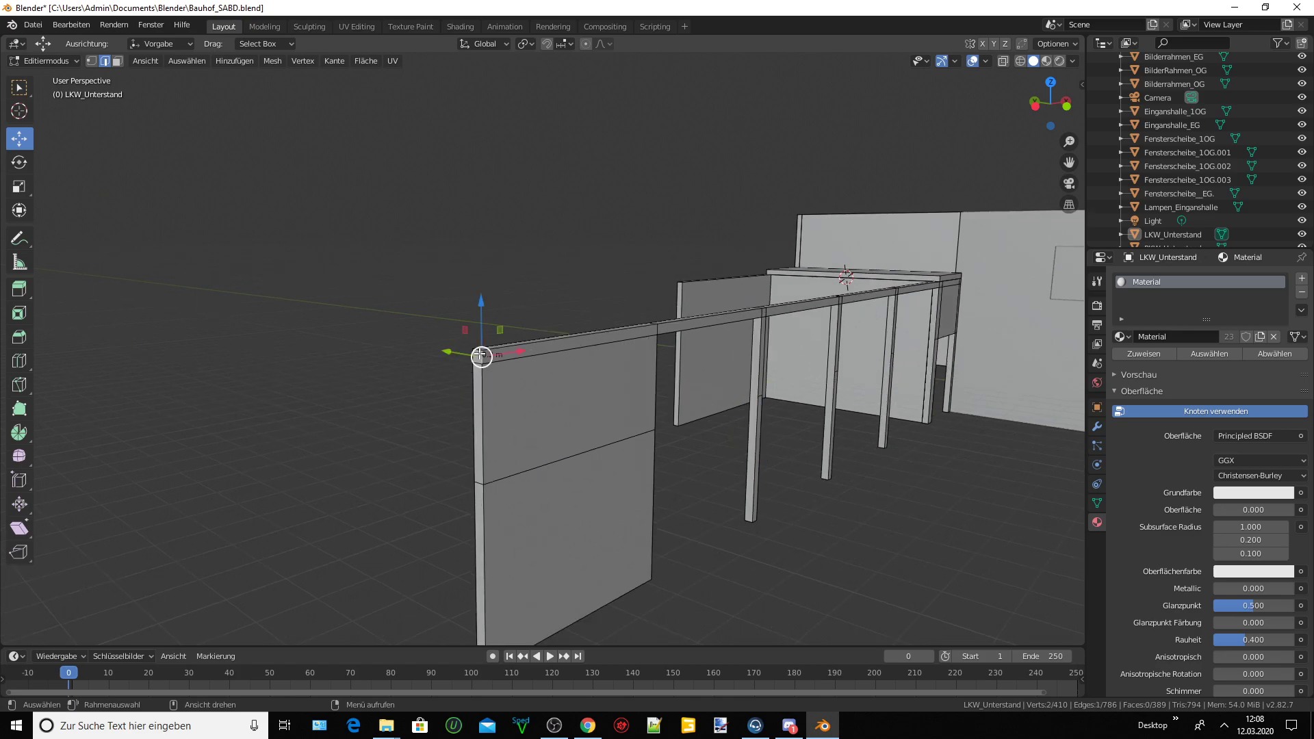
pyautogui.click(117, 61)
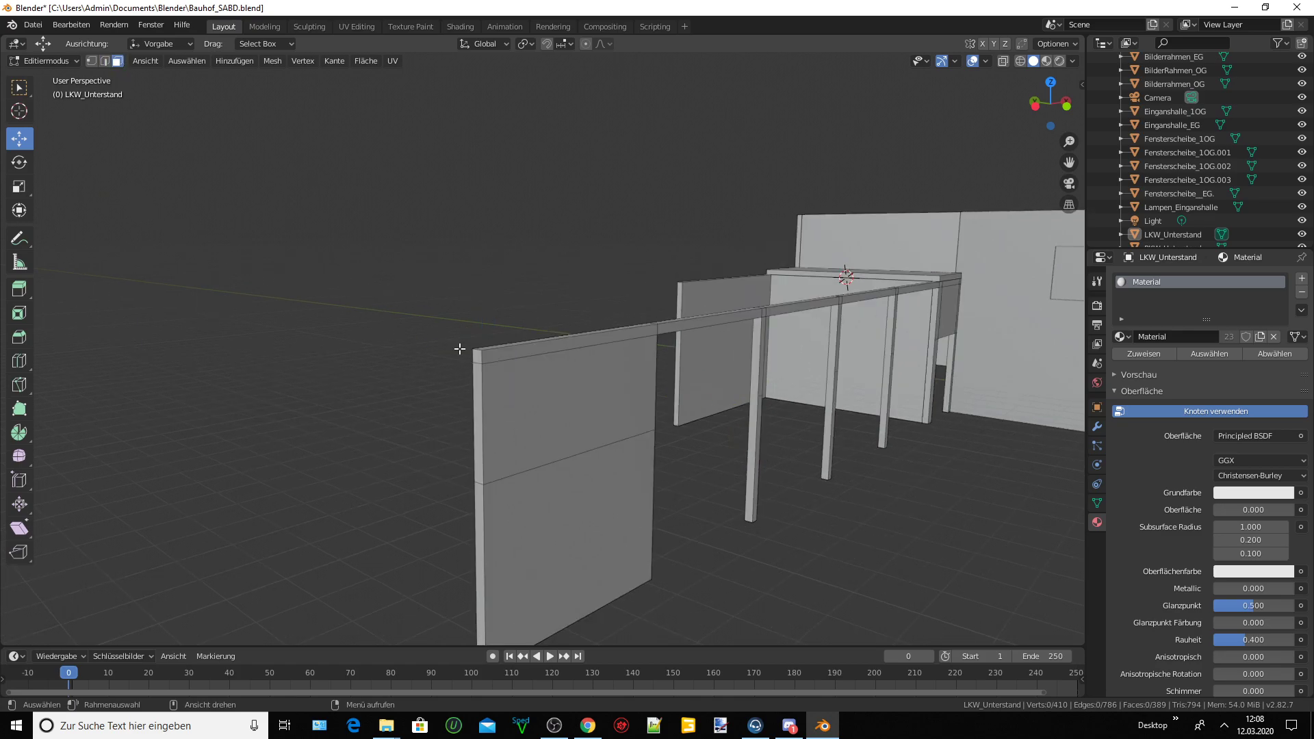
pyautogui.click(478, 356)
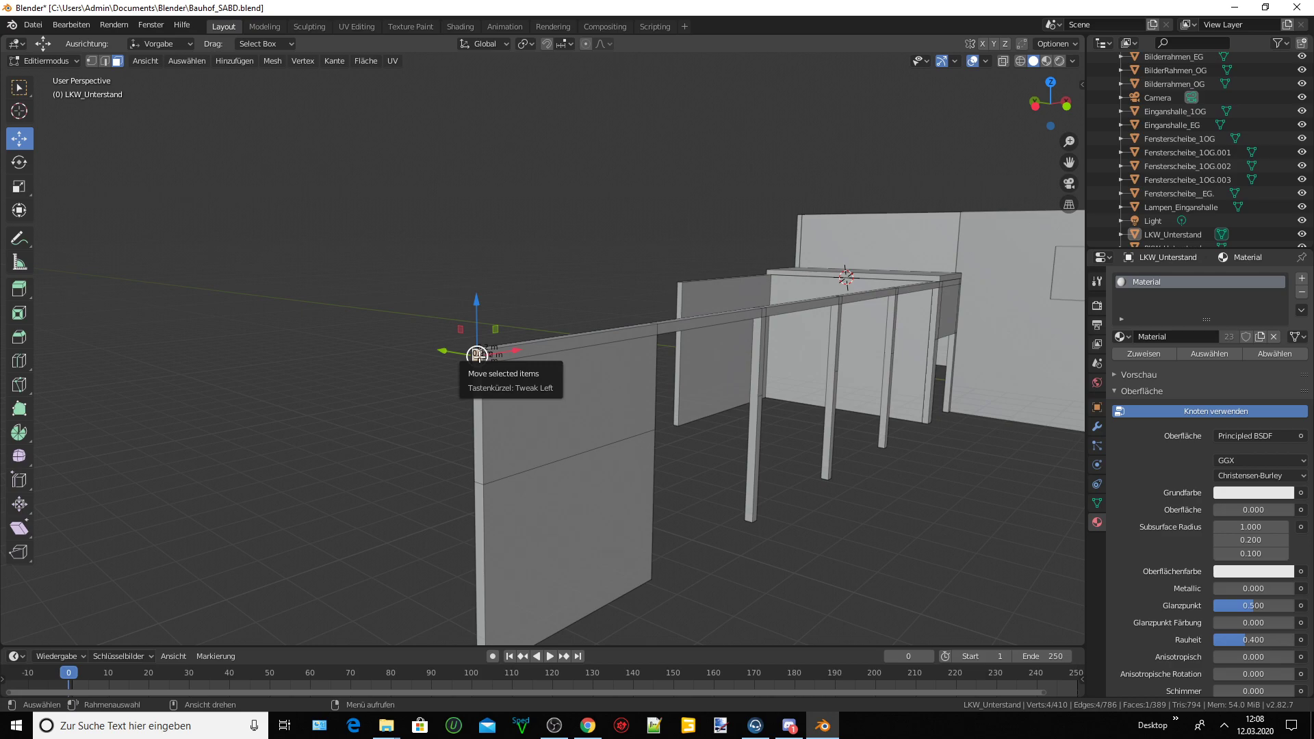
pyautogui.keyDown('shift'); pyautogui.click(480, 407); pyautogui.keyUp('shift')
pyautogui.keyDown('shift'); pyautogui.click(476, 537); pyautogui.keyUp('shift')
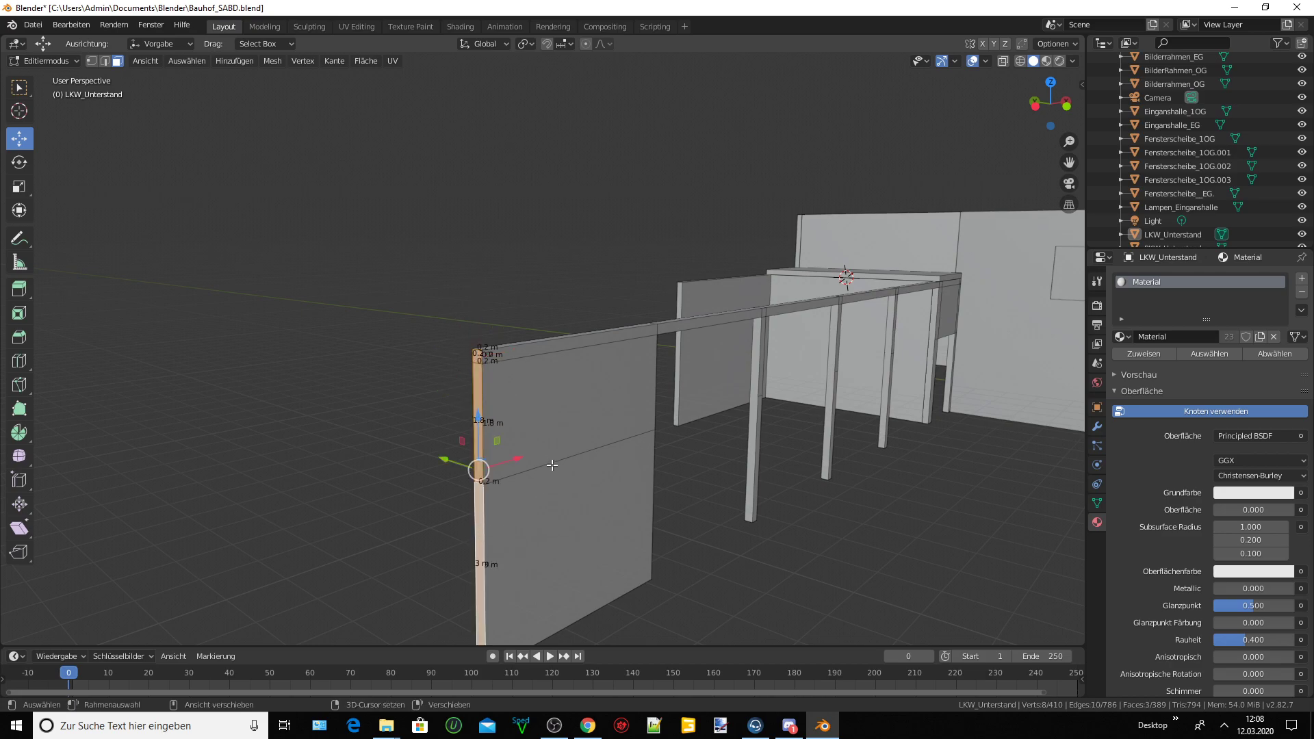
# Slide the selected outer faces inward along X to narrow the panel.
pyautogui.moveTo(596, 469); pyautogui.dragTo(541, 456, button='middle')
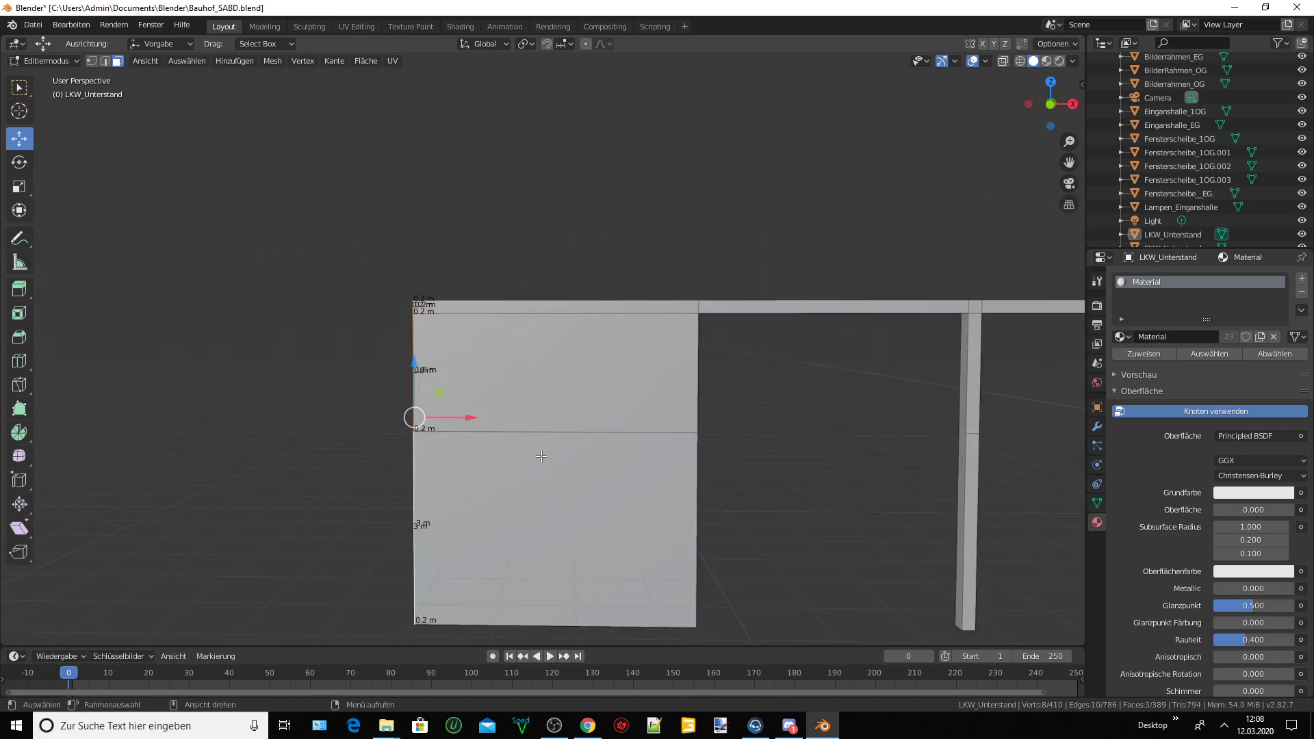
pyautogui.scroll(2, 541, 456)
pyautogui.moveTo(411, 400); pyautogui.dragTo(718, 401)
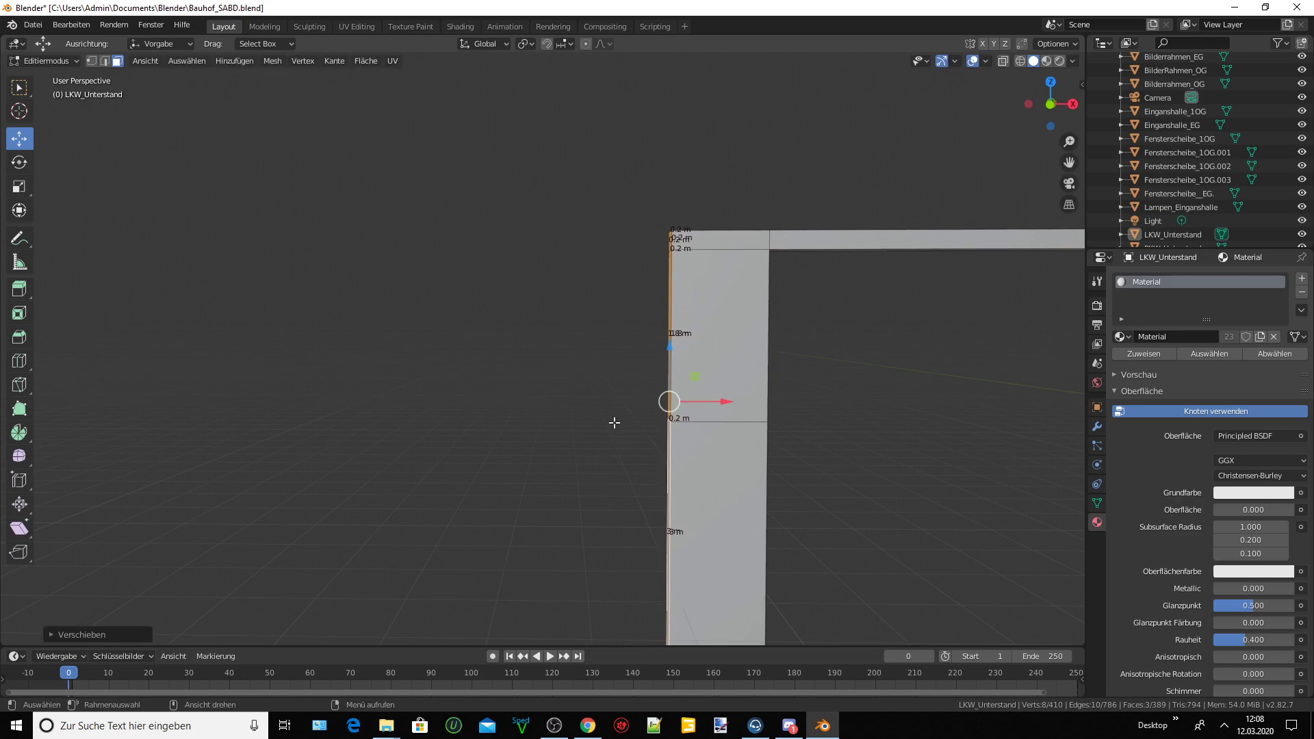
pyautogui.scroll(-3, 609, 421)
# Clear the selection and reframe the view on the frame and posts.
pyautogui.moveTo(608, 421); pyautogui.dragTo(657, 404, button='middle')
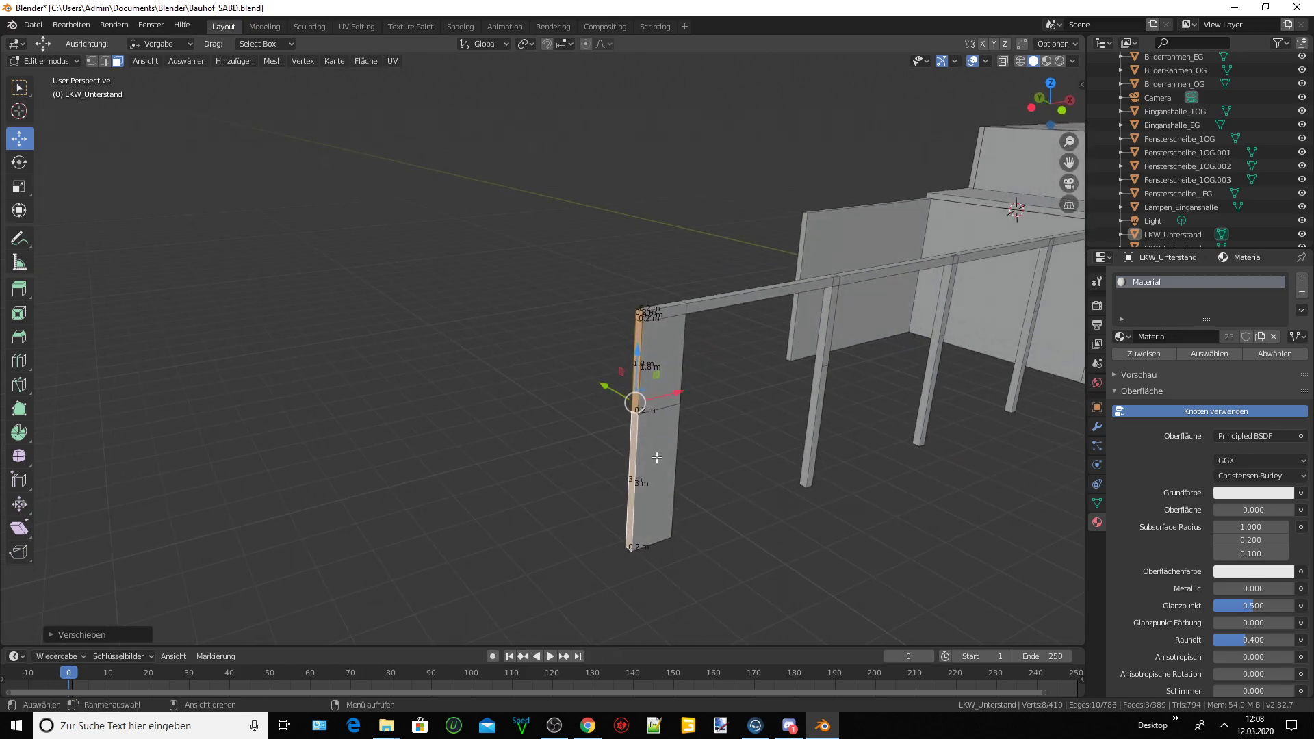
pyautogui.moveTo(1080, 165); pyautogui.dragTo(651, 291)
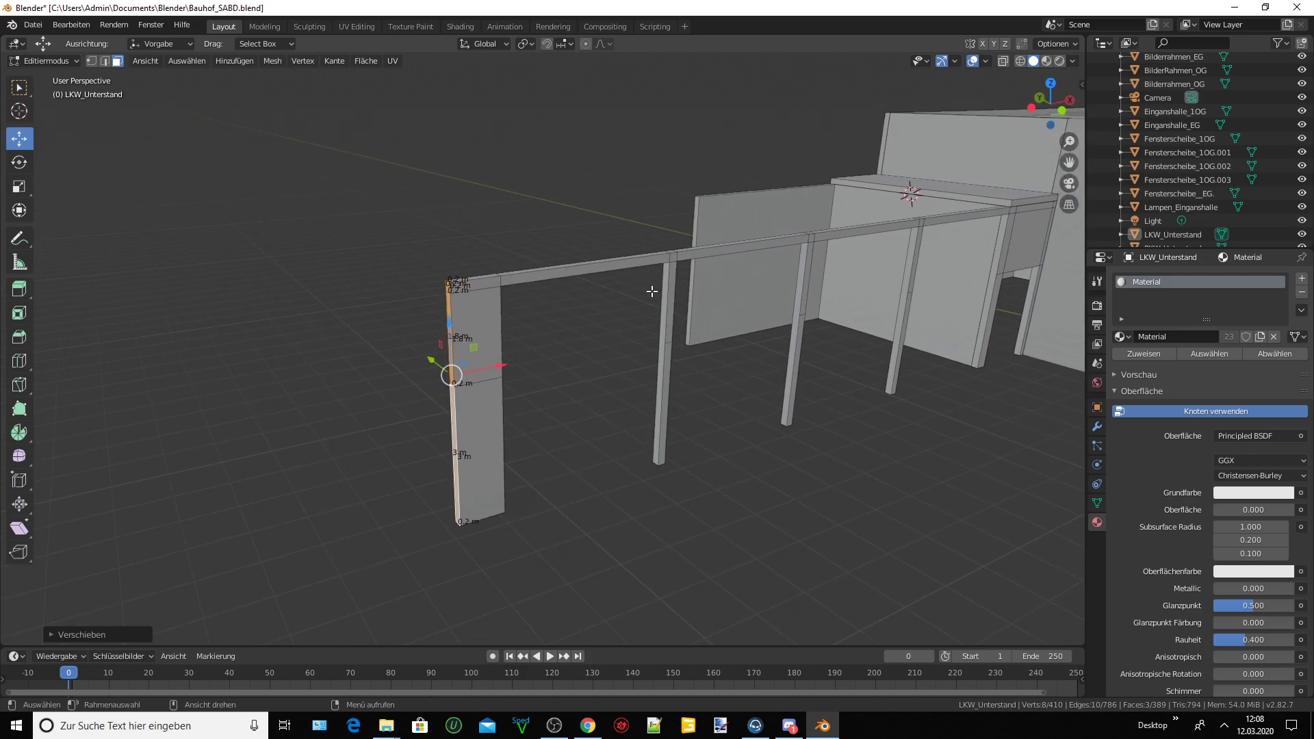
pyautogui.click(575, 369)
pyautogui.scroll(2, 575, 369)
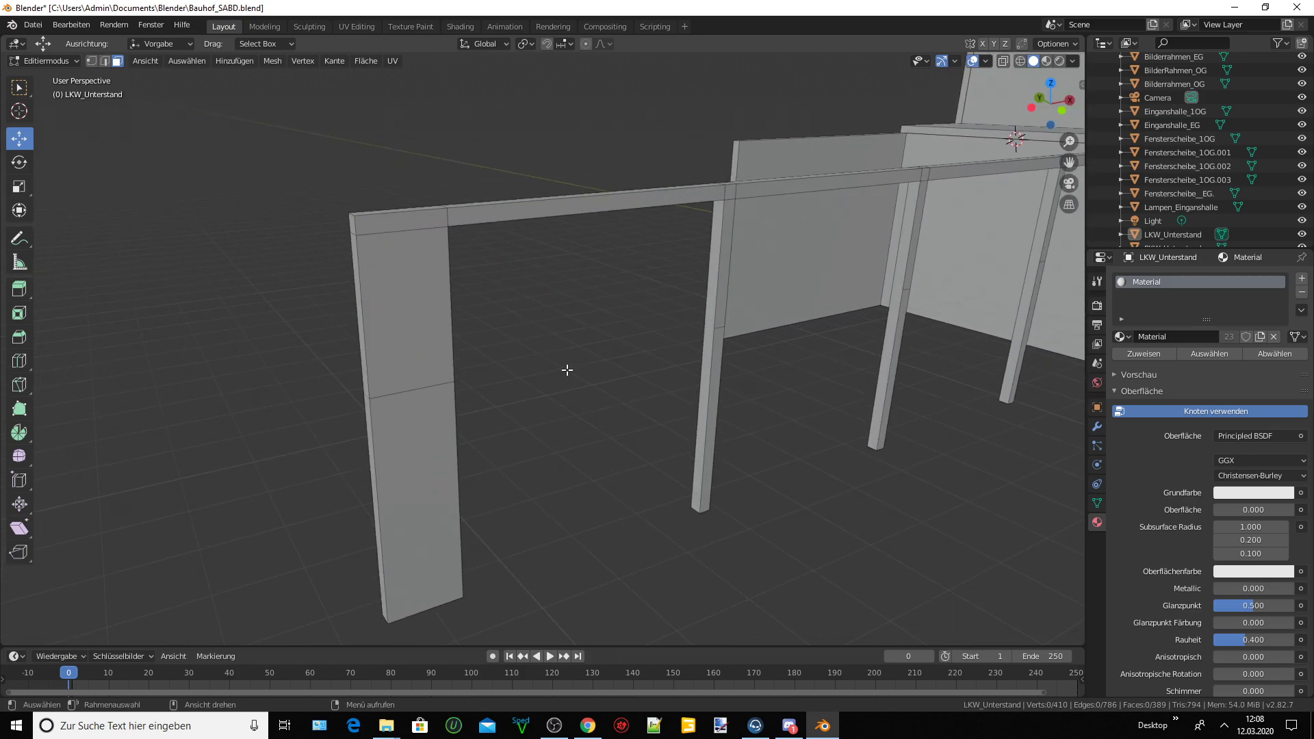
pyautogui.moveTo(567, 370)
pyautogui.mouseDown(button='middle')
pyautogui.moveTo(522, 355)
pyautogui.moveTo(705, 390)
pyautogui.moveTo(709, 405)
pyautogui.moveTo(840, 413)
pyautogui.moveTo(880, 396)
pyautogui.moveTo(668, 404)
pyautogui.moveTo(753, 395)
pyautogui.moveTo(971, 429)
pyautogui.moveTo(853, 404)
pyautogui.moveTo(808, 410)
pyautogui.moveTo(869, 400)
pyautogui.moveTo(924, 221)
pyautogui.mouseUp(button='middle')
pyautogui.scroll(1, 695, 275)
# Save the Bauhof_SABD depot file.
pyautogui.scroll(1, 675, 293)
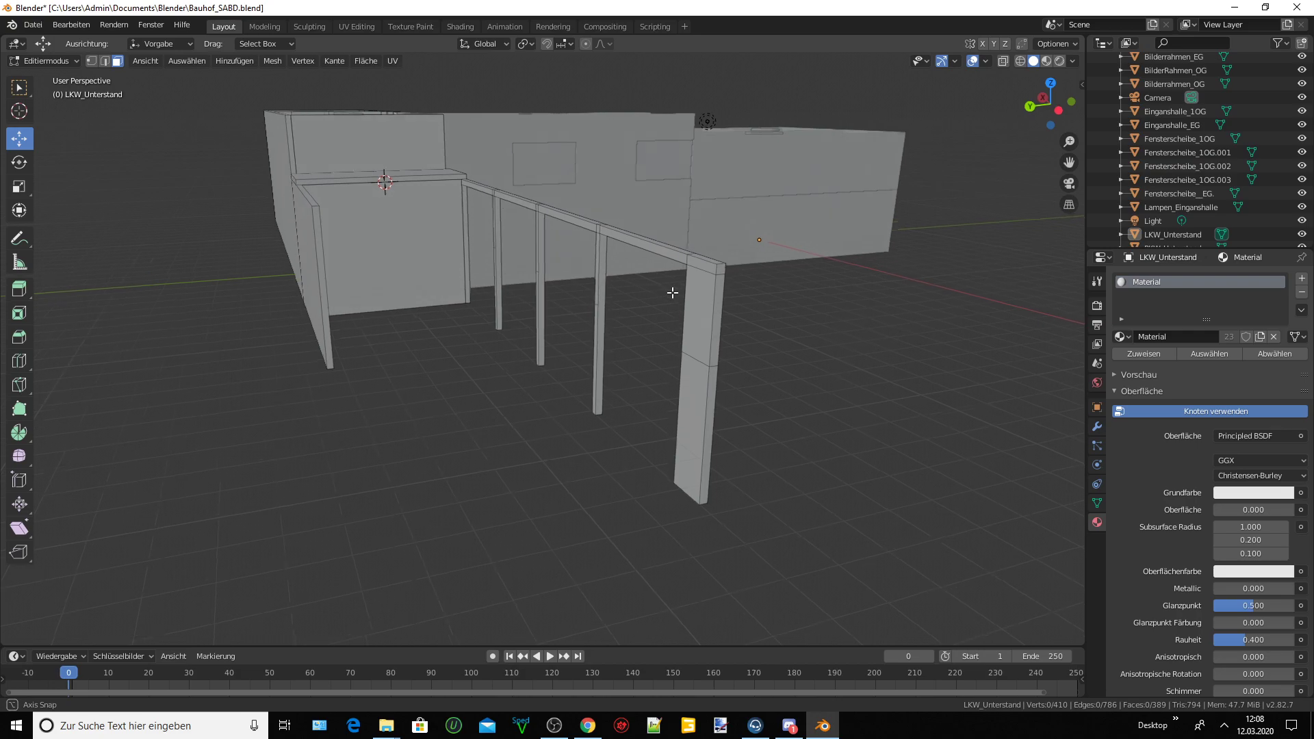
pyautogui.scroll(1, 675, 293)
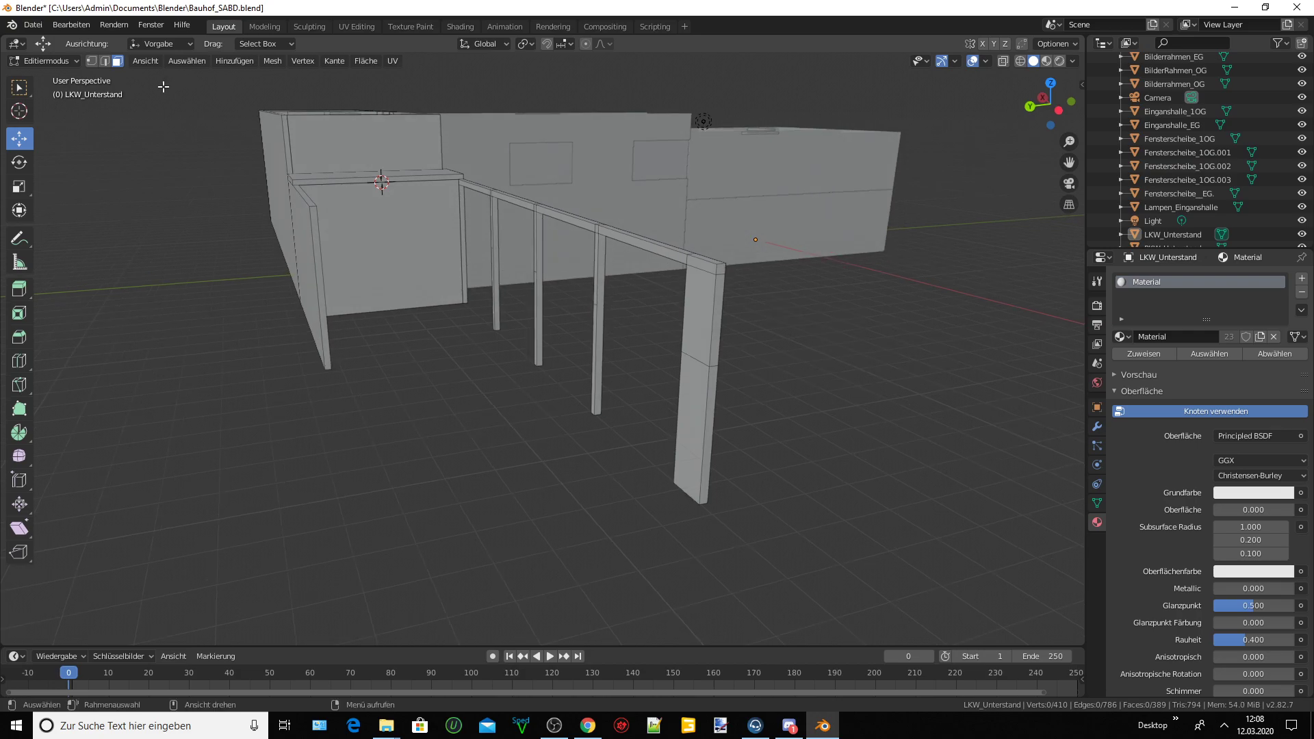
pyautogui.click(231, 63)
pyautogui.click(33, 25)
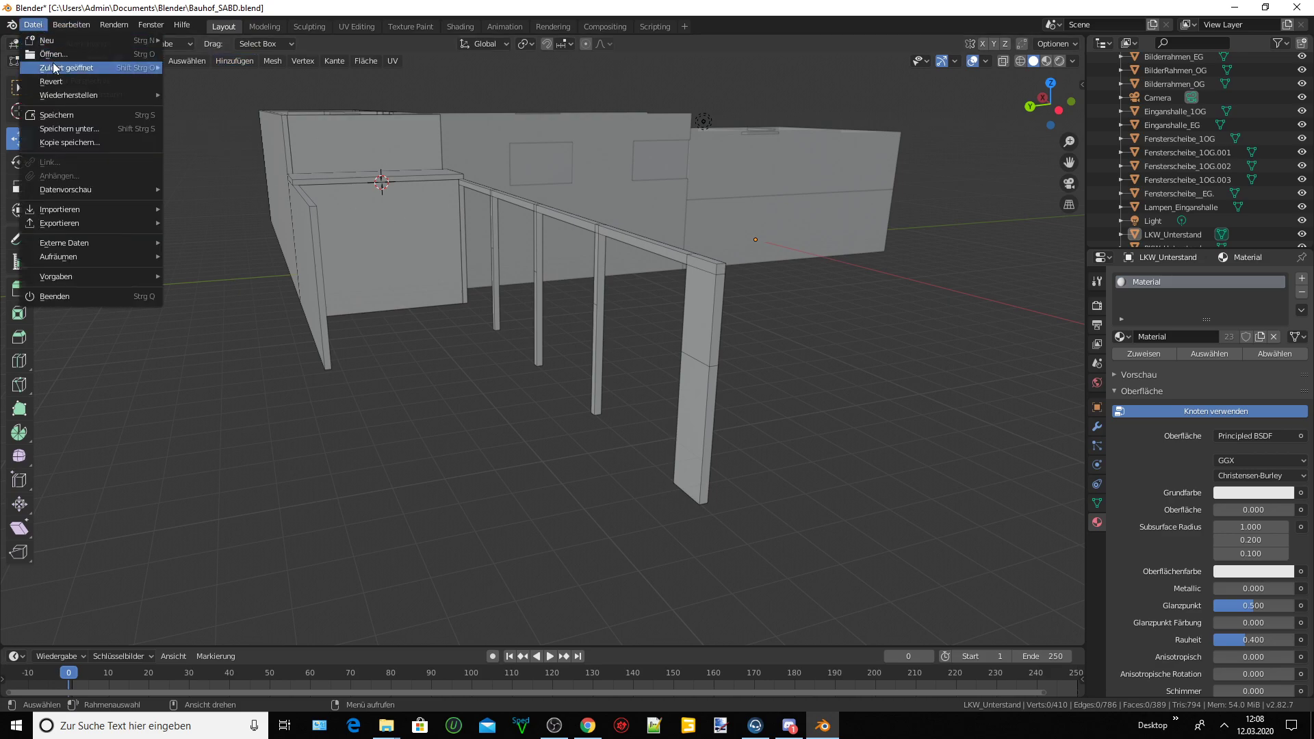
pyautogui.click(63, 117)
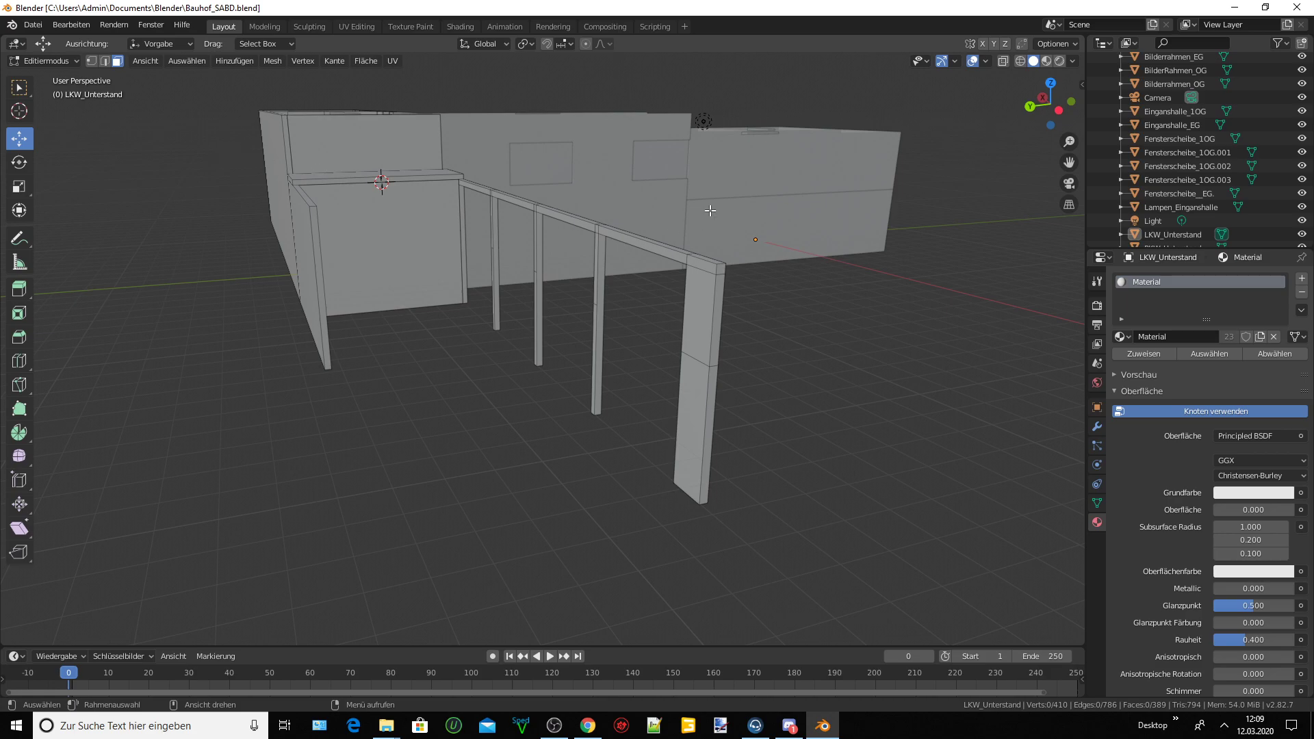
# In edge select mode, select a vertical edge of the end pillar.
pyautogui.moveTo(710, 210); pyautogui.dragTo(700, 226, button='middle')
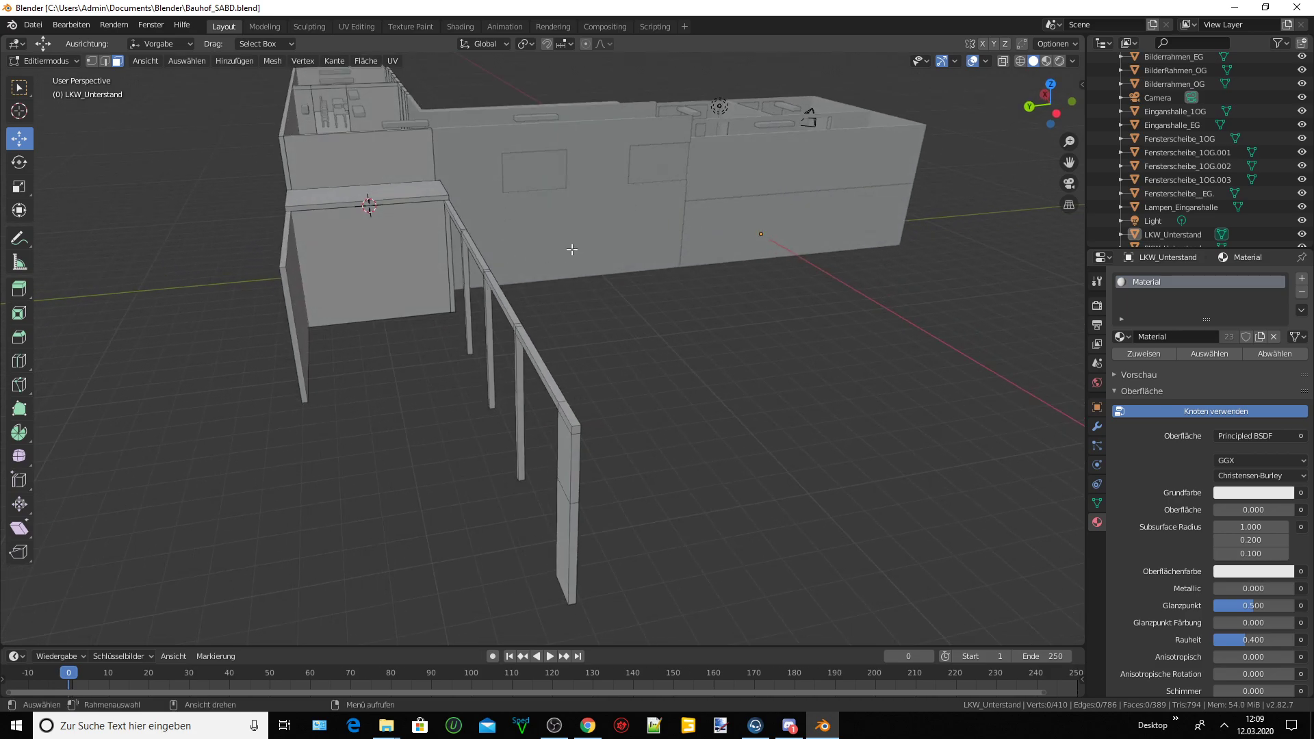
pyautogui.moveTo(575, 251)
pyautogui.mouseDown(button='middle')
pyautogui.moveTo(596, 238)
pyautogui.moveTo(558, 245)
pyautogui.mouseUp(button='middle')
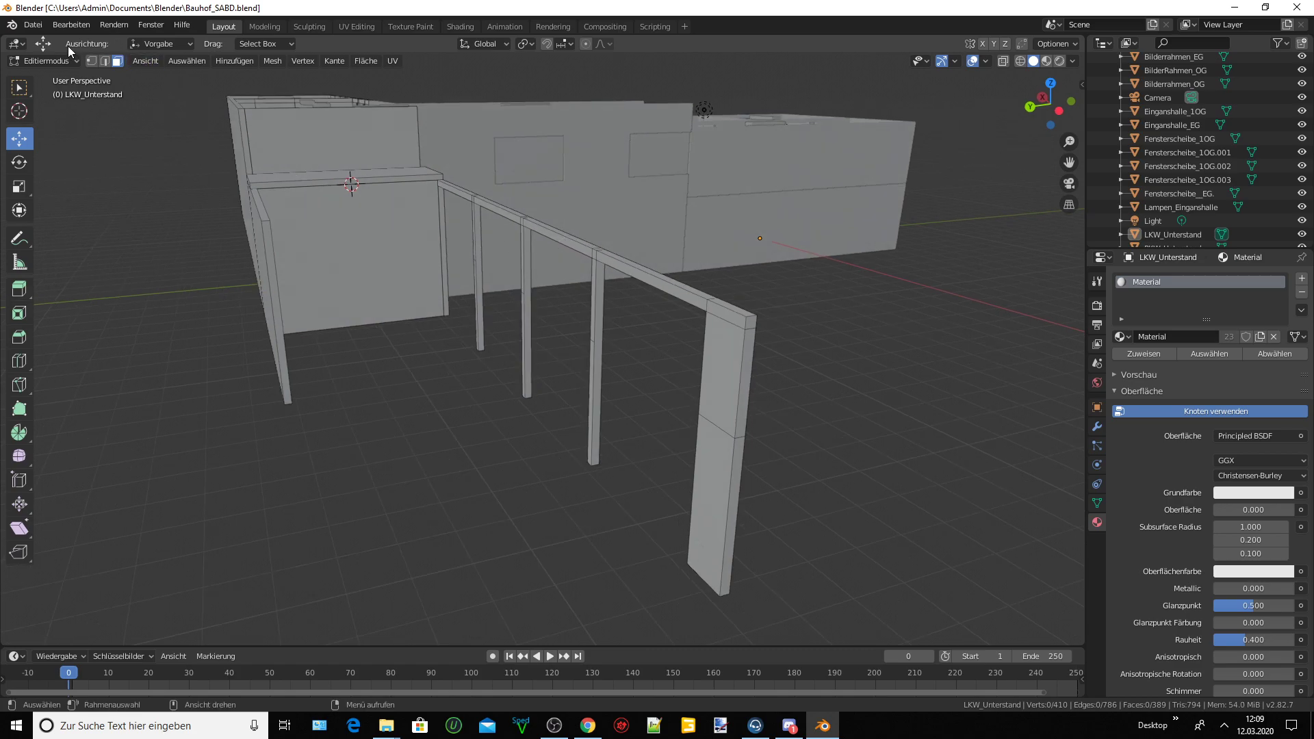
pyautogui.click(104, 61)
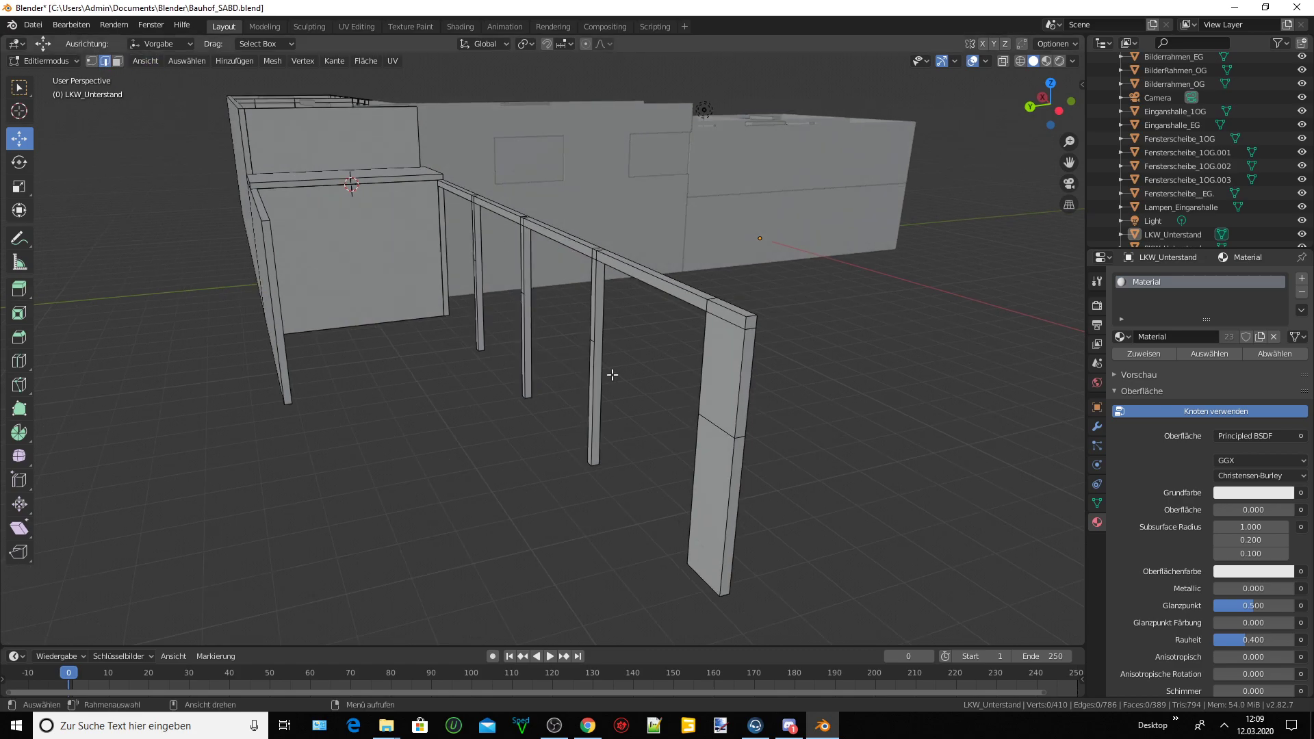
pyautogui.click(738, 384)
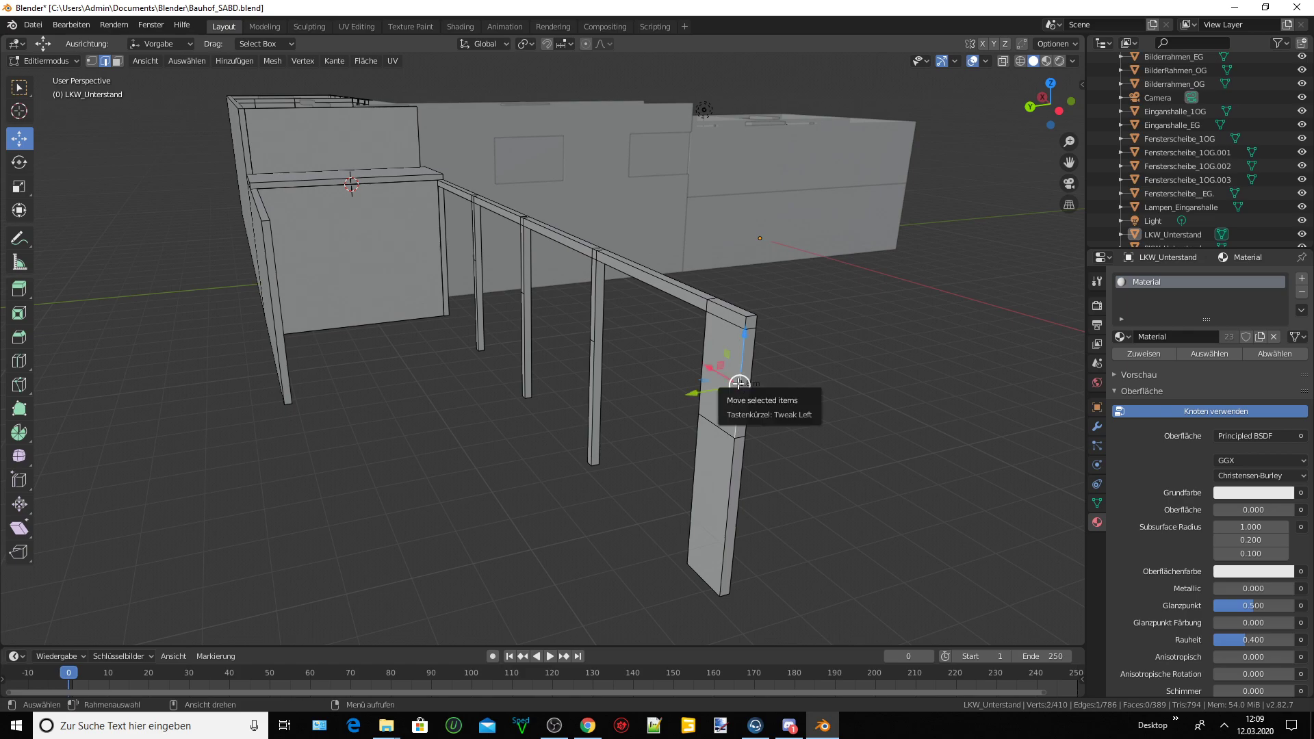
# Snap the 3D cursor to the pillar edge and add a cube there.
pyautogui.hotkey('shift', 's')
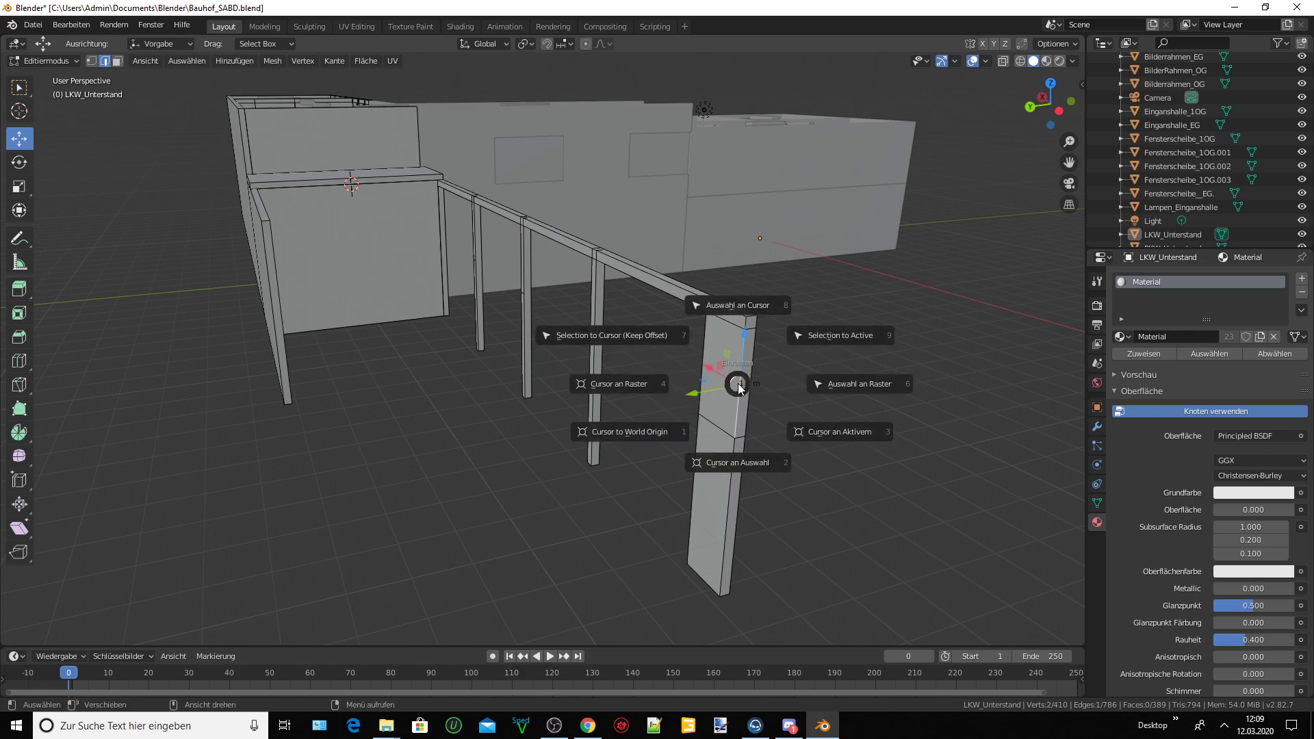
pyautogui.click(739, 463)
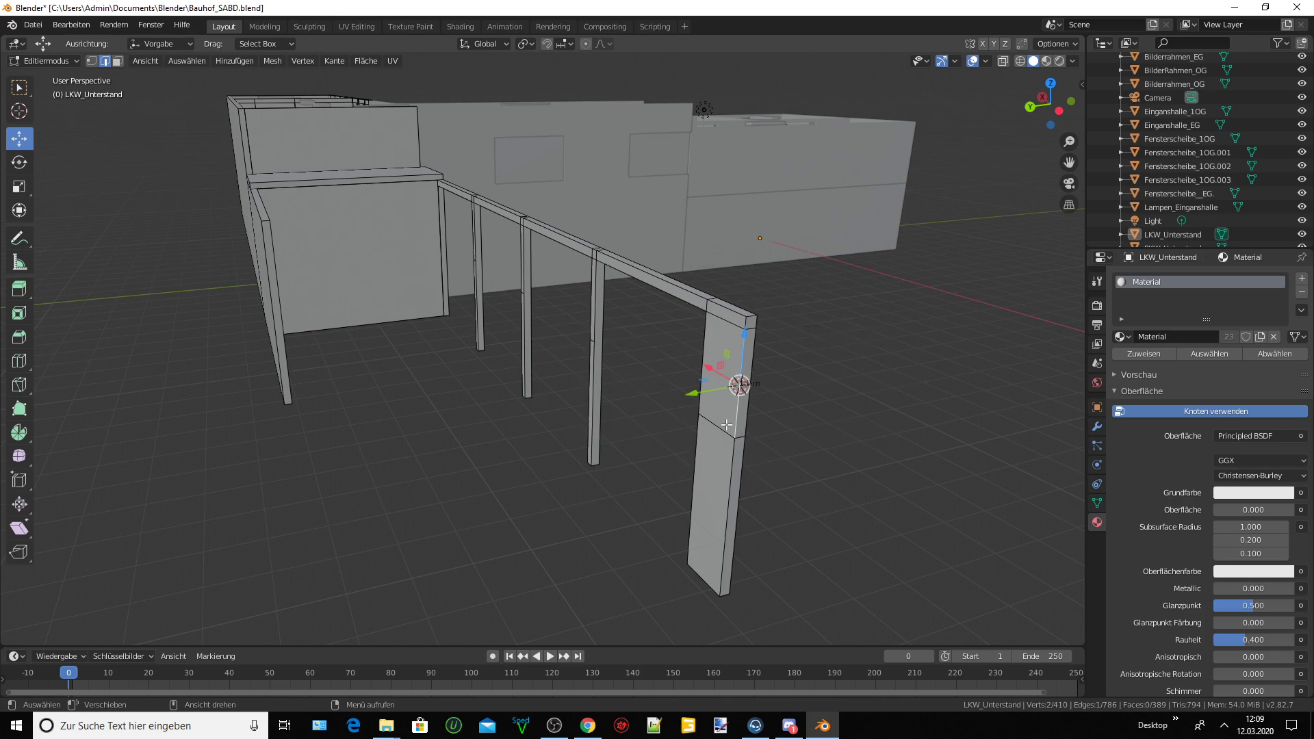
pyautogui.click(236, 62)
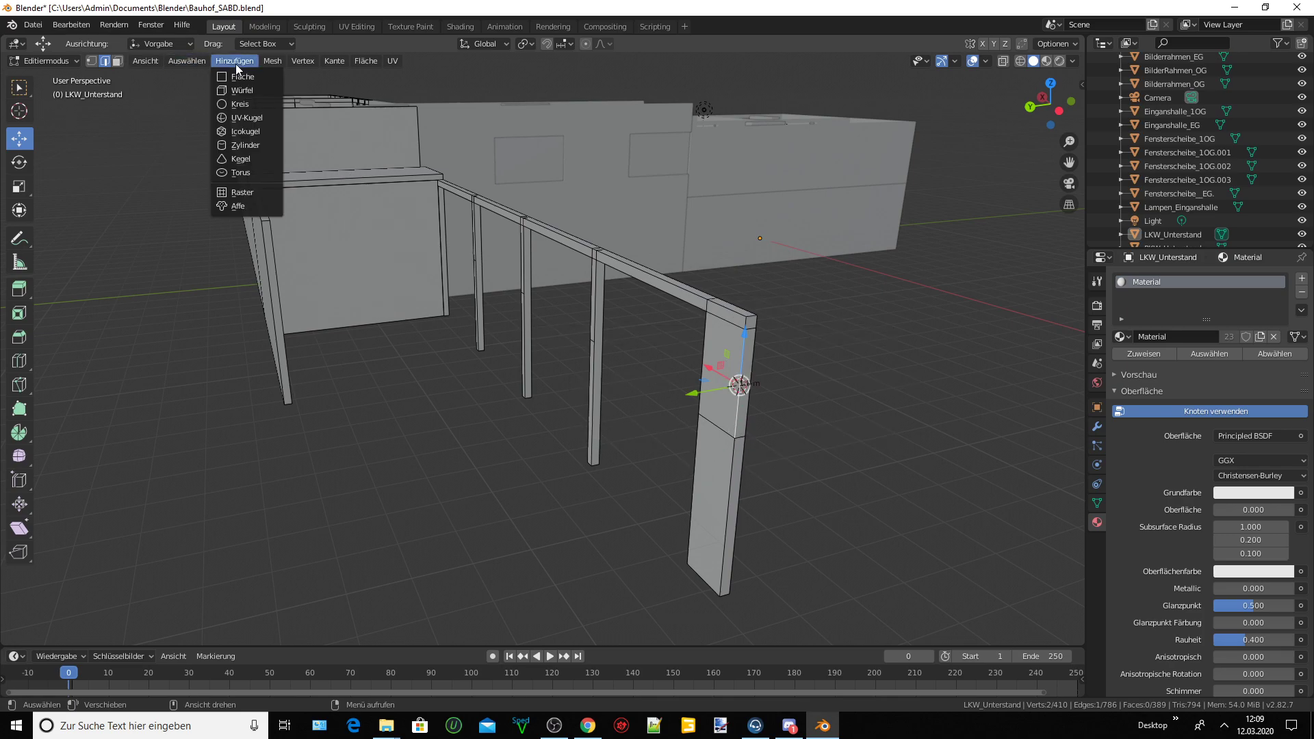
pyautogui.click(241, 90)
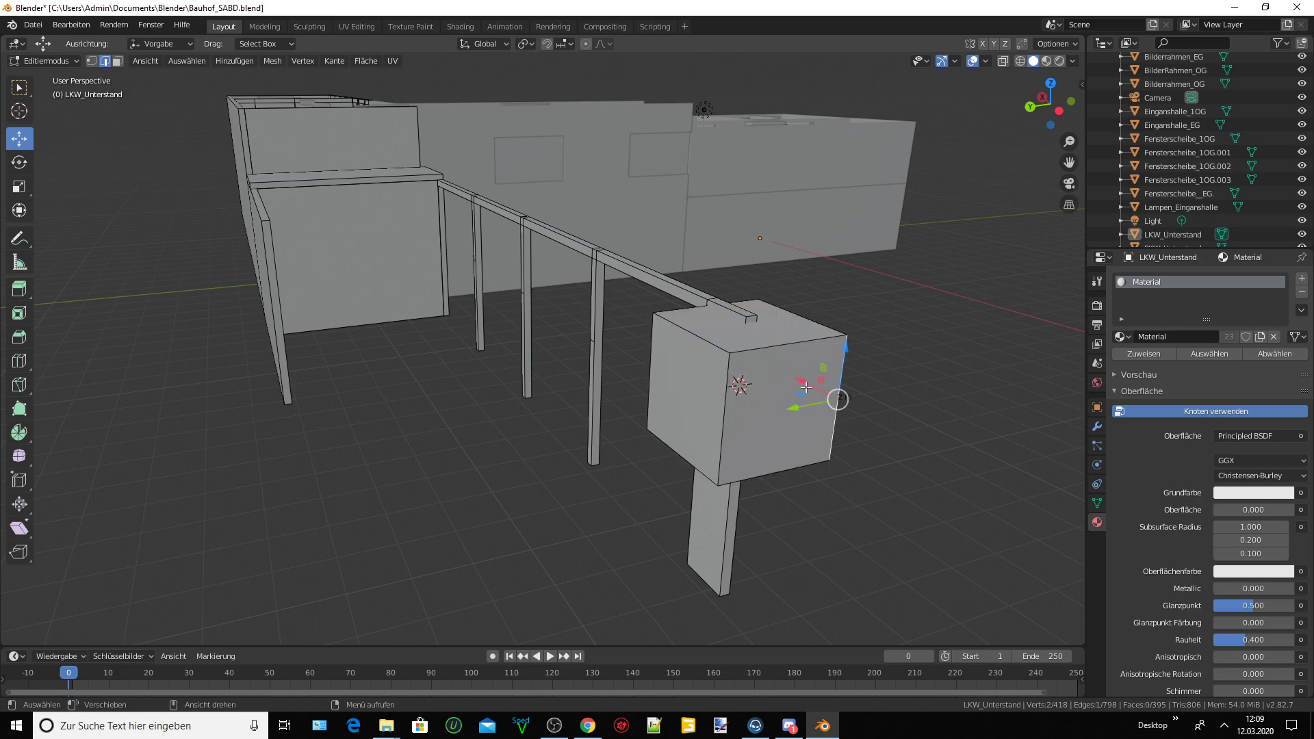
# Select the new cube's front face and move it 1.8 along X.
pyautogui.click(812, 388)
pyautogui.click(117, 62)
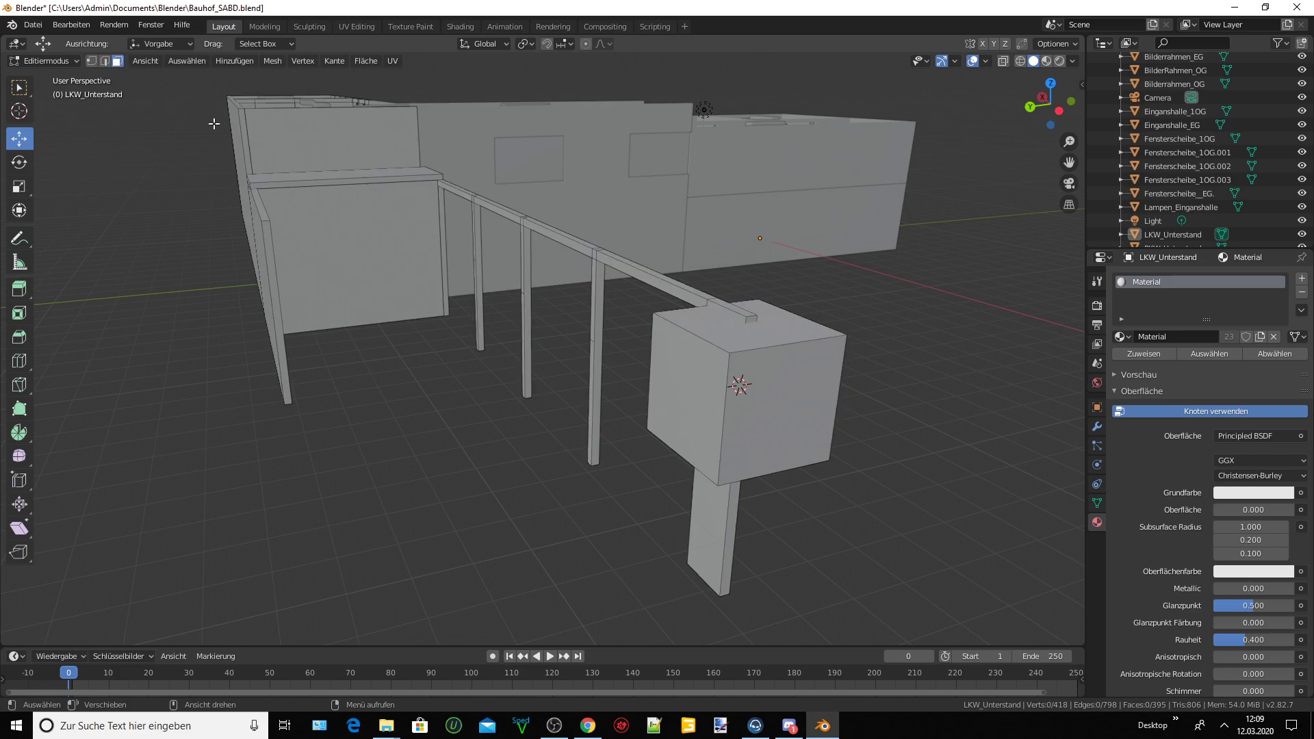
pyautogui.click(813, 376)
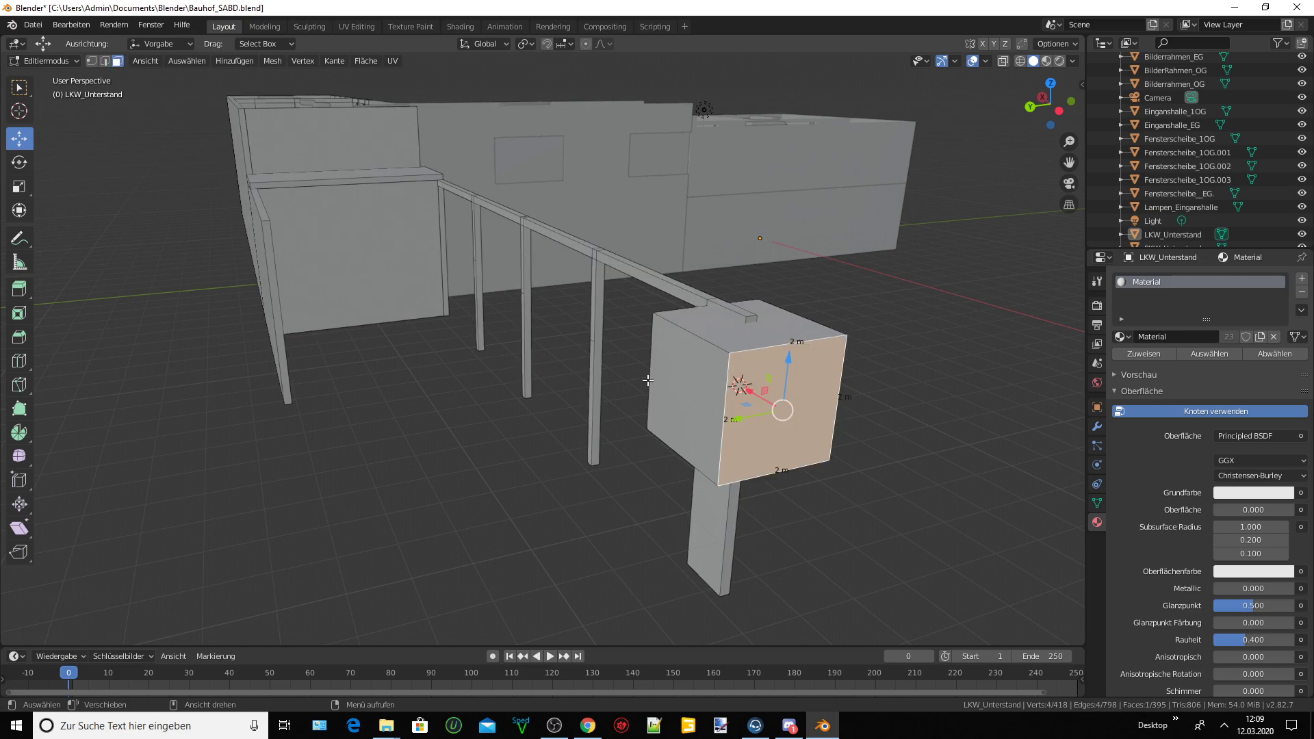
pyautogui.write('gx')
pyautogui.write('1')
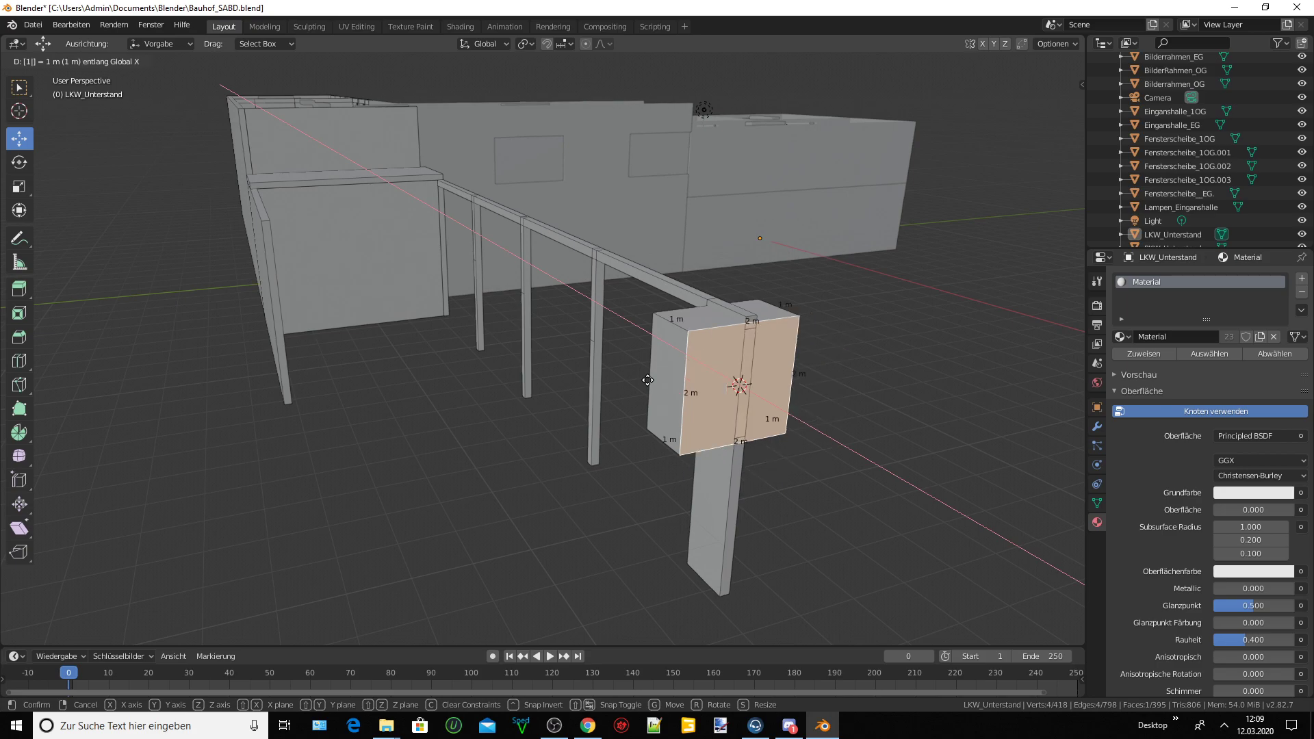
pyautogui.write('.8')
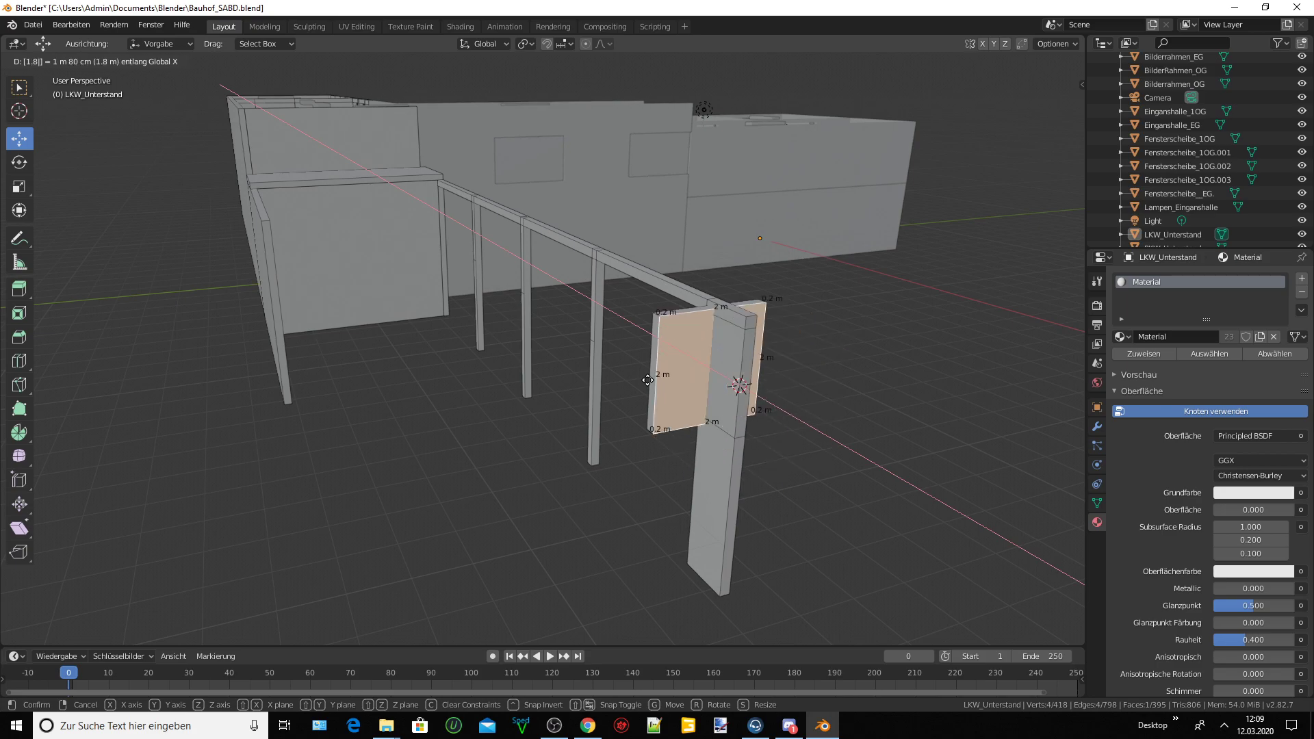
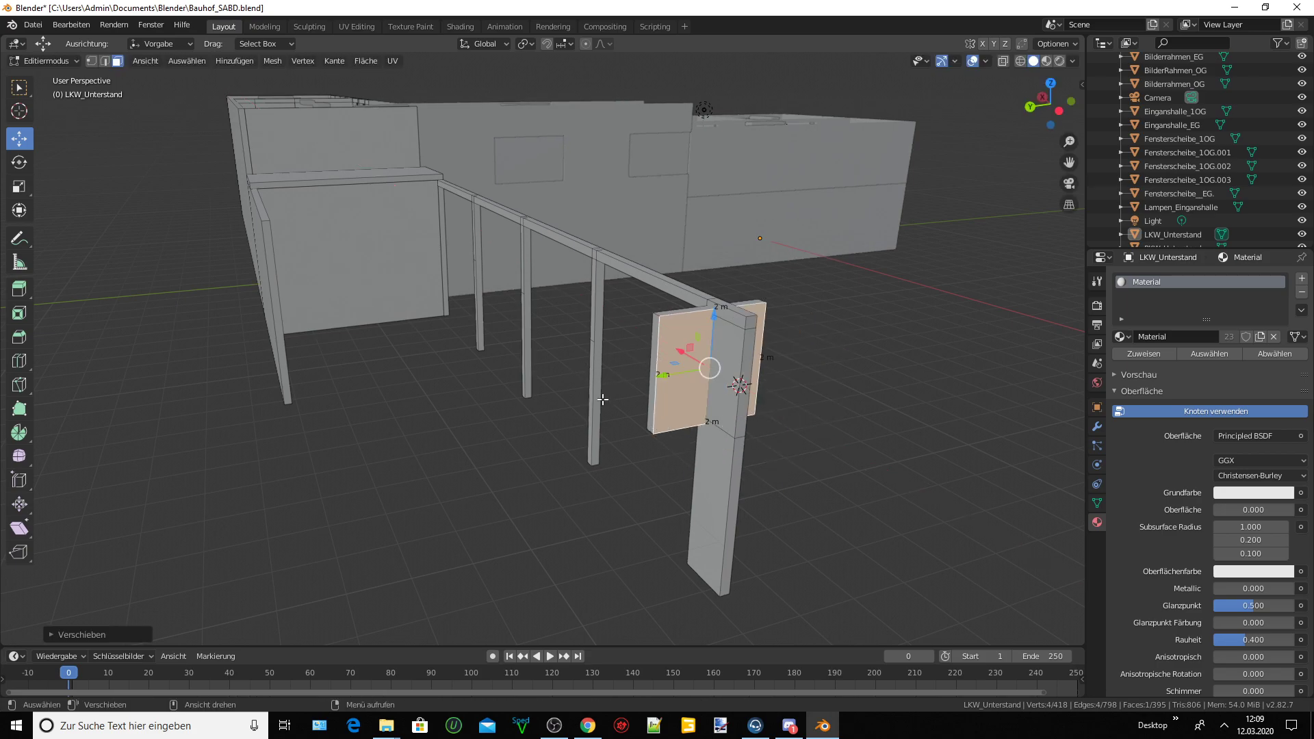
# Shift the linked wall plate -0.8 m along X, then attempt a face fill, which errors.
pyautogui.press('Return')
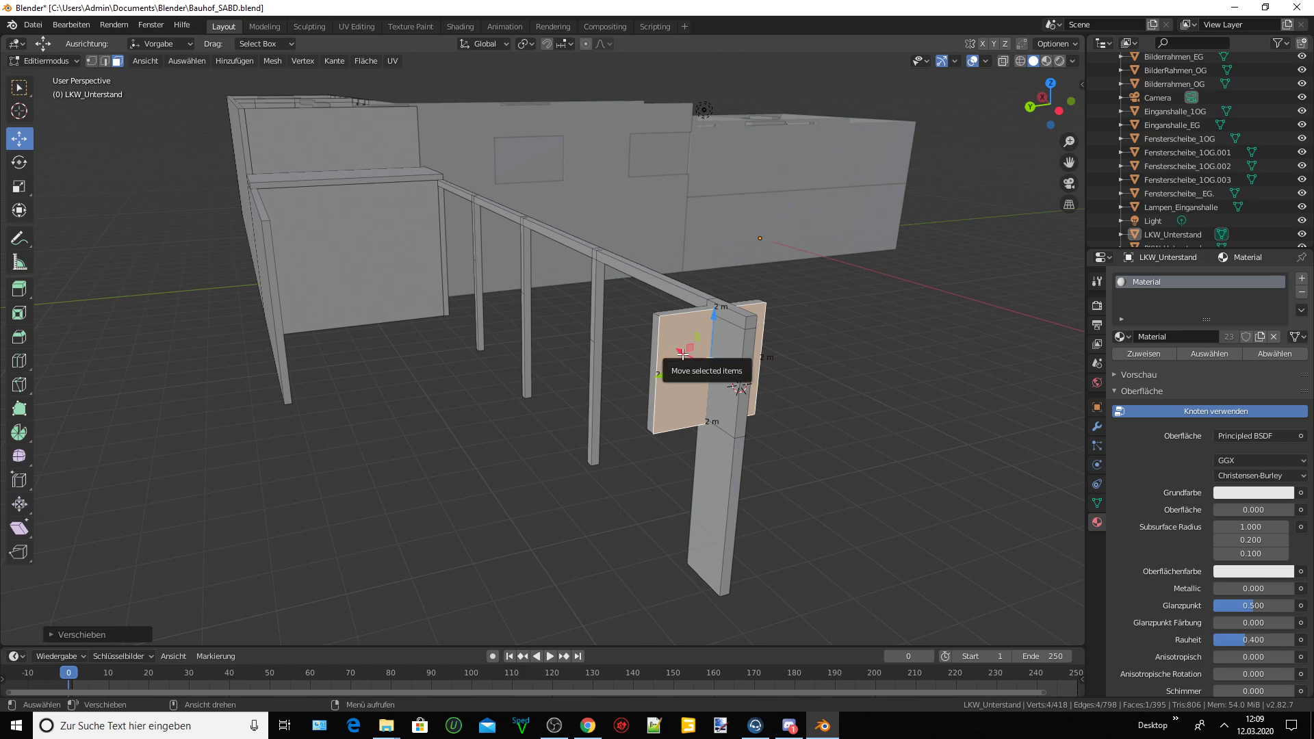
pyautogui.hotkey('ctrl', 'l')
pyautogui.moveTo(683, 354); pyautogui.dragTo(709, 352, button='middle')
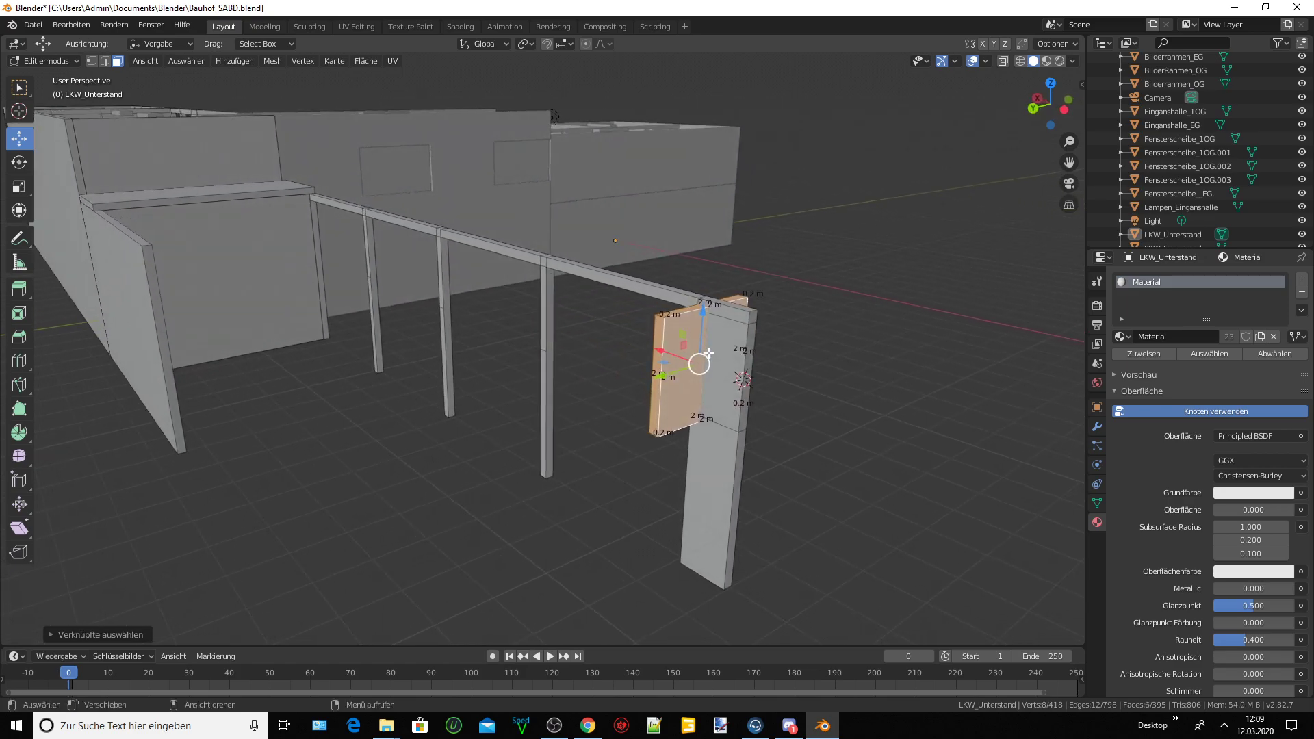
pyautogui.press('g')
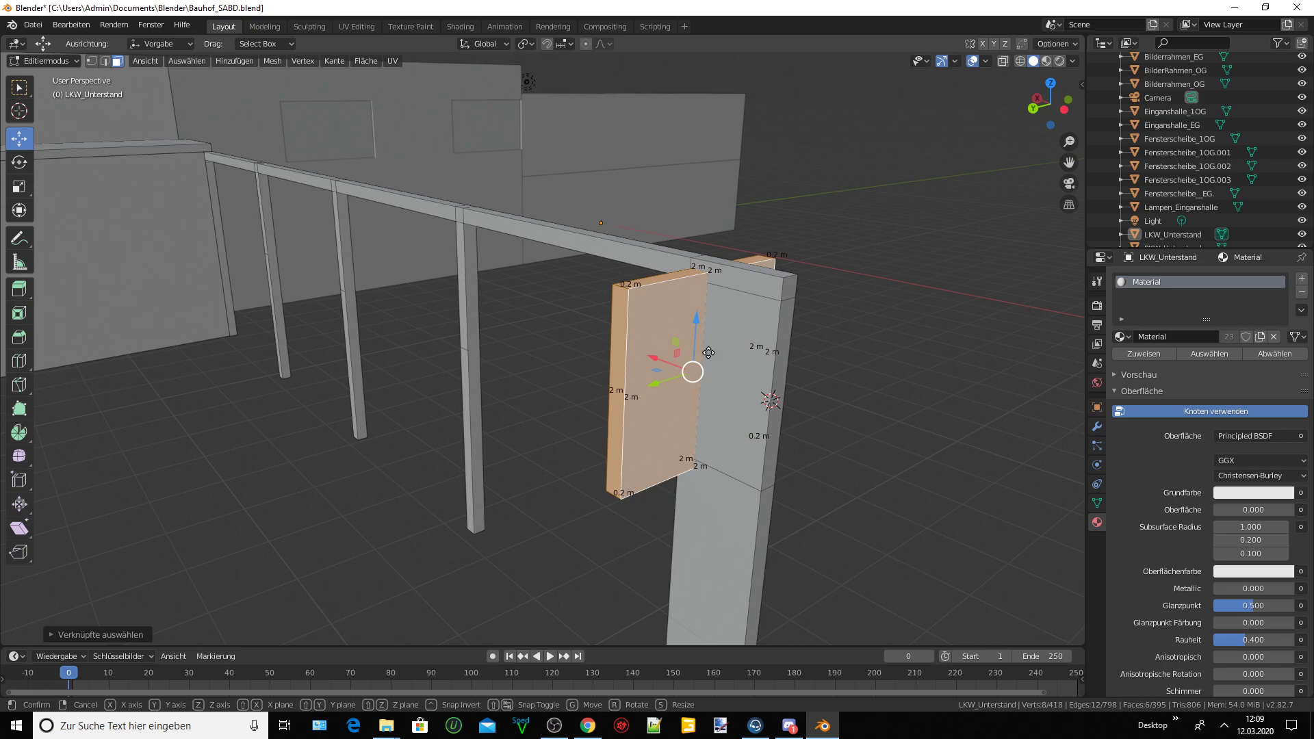
pyautogui.press('x')
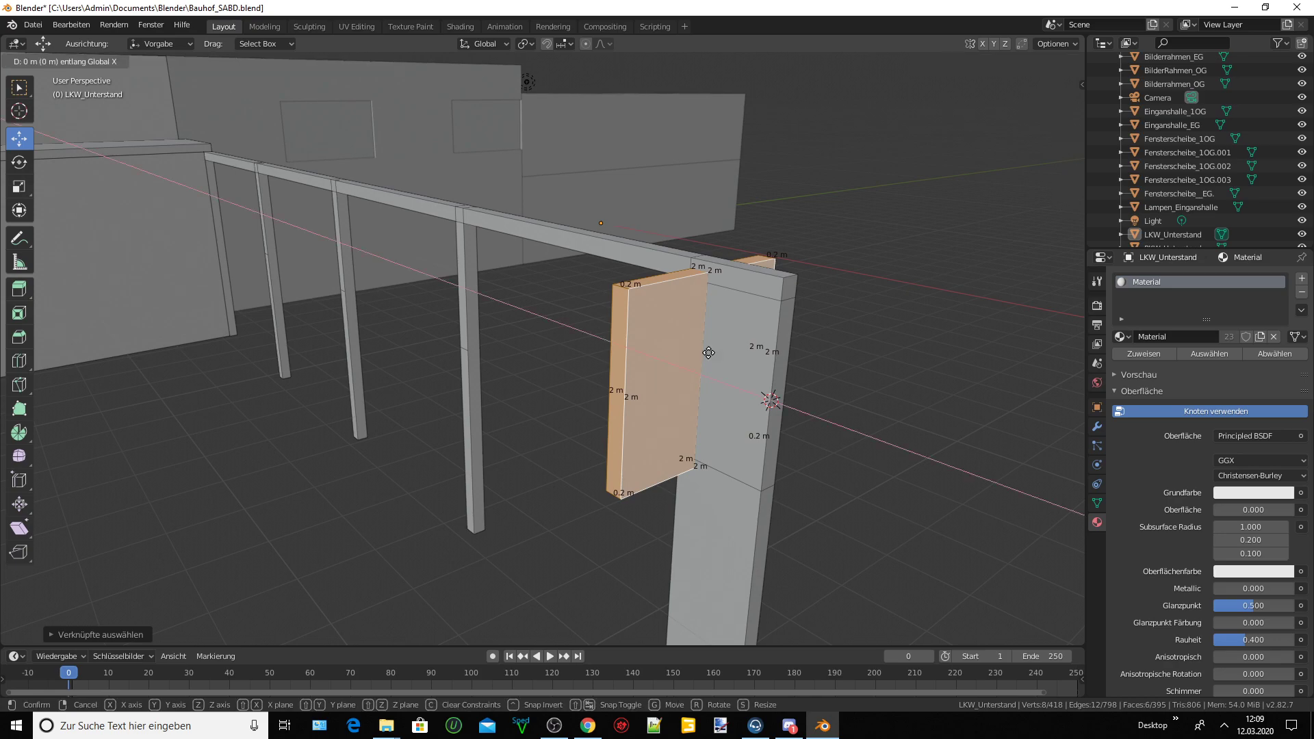
pyautogui.press('1')
pyautogui.press('-')
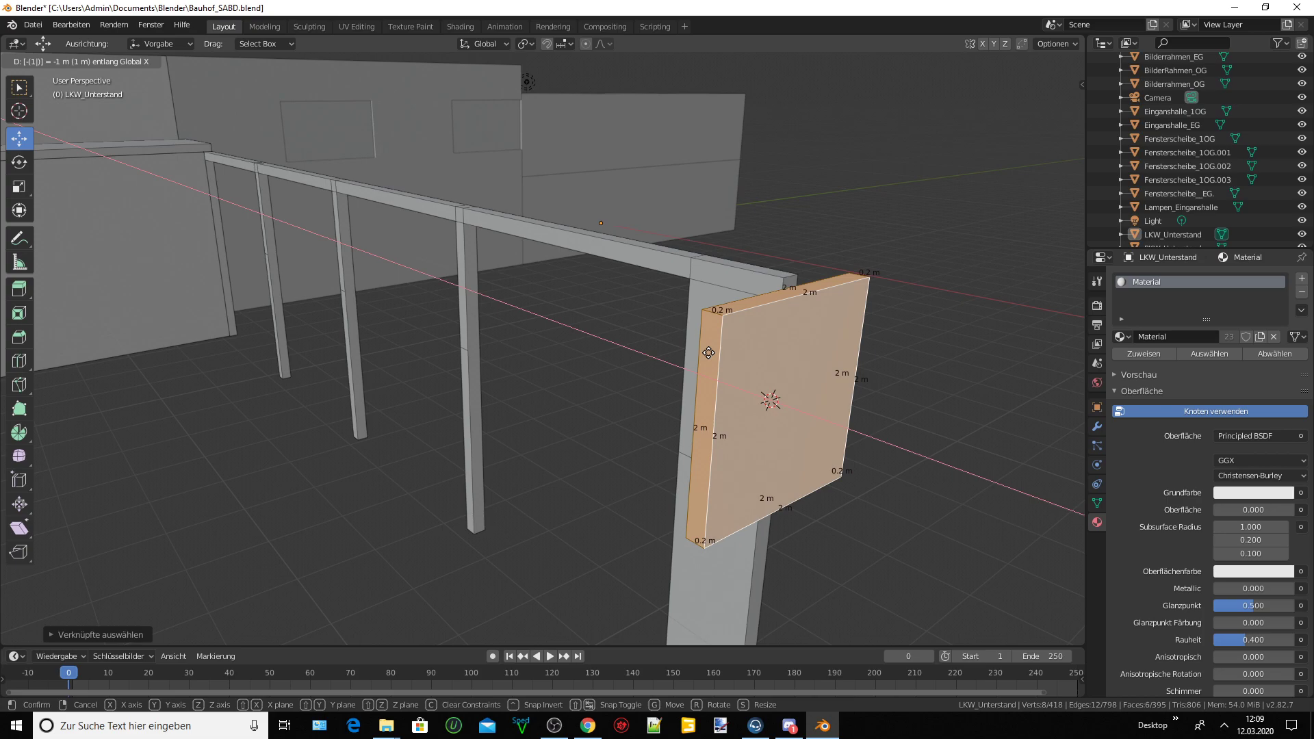
pyautogui.press('BackSpace')
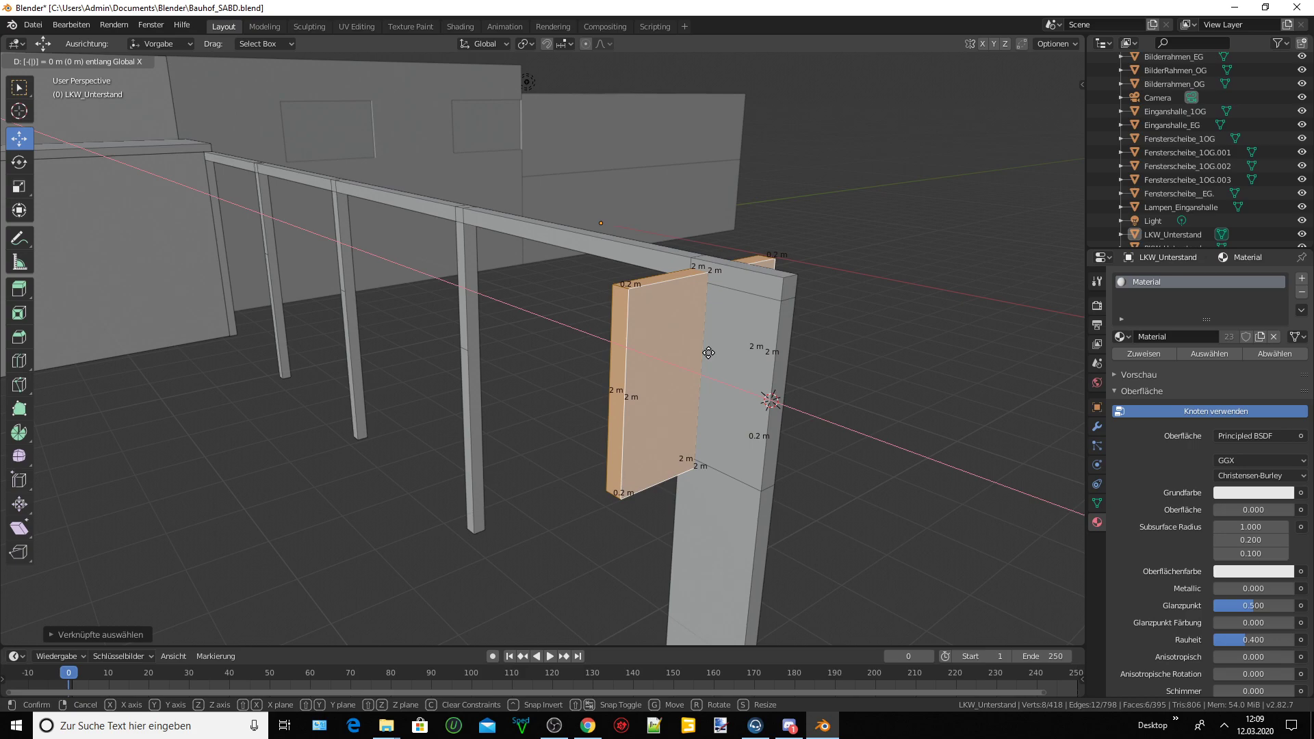
pyautogui.write('0.8')
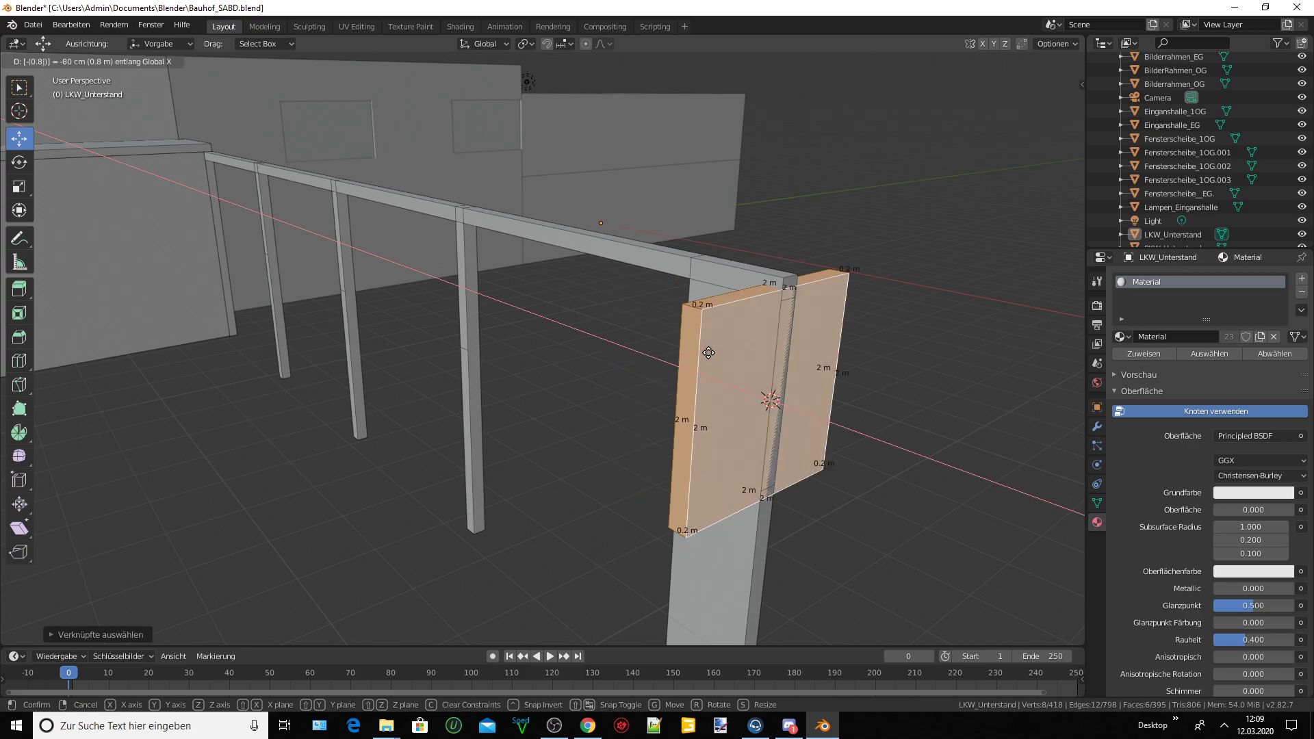
pyautogui.press('Return')
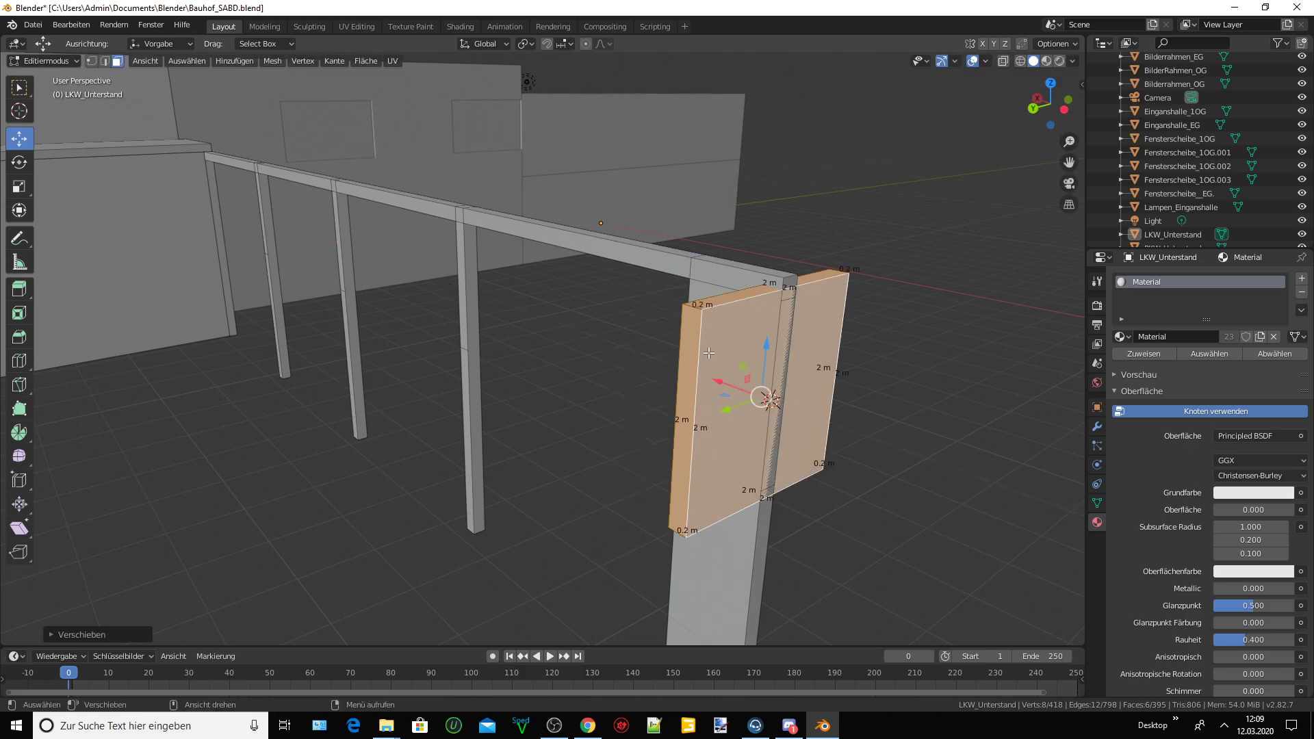
pyautogui.press('f')
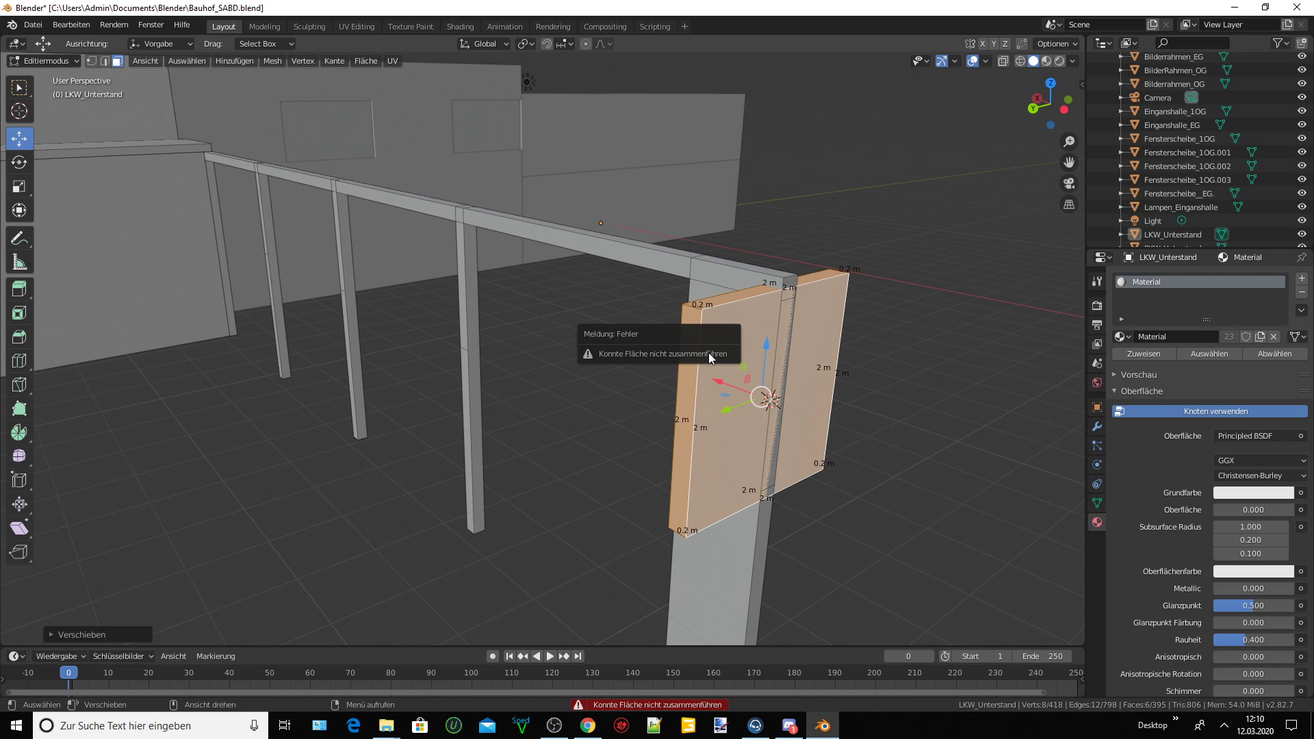
pyautogui.click(554, 387)
# Select the whole connected wall plate and move it 1 m along Y.
pyautogui.moveTo(616, 372); pyautogui.dragTo(548, 385, button='middle')
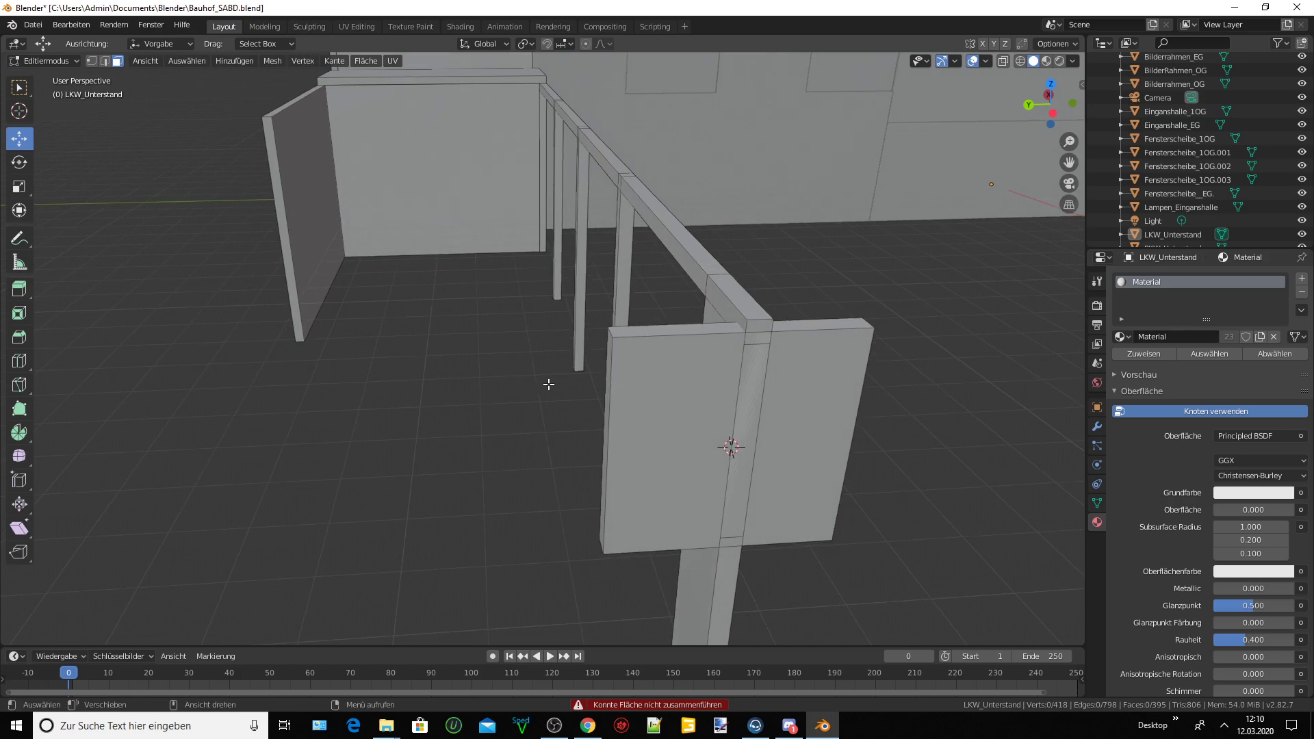
pyautogui.scroll(1, 658, 397)
pyautogui.press('l')
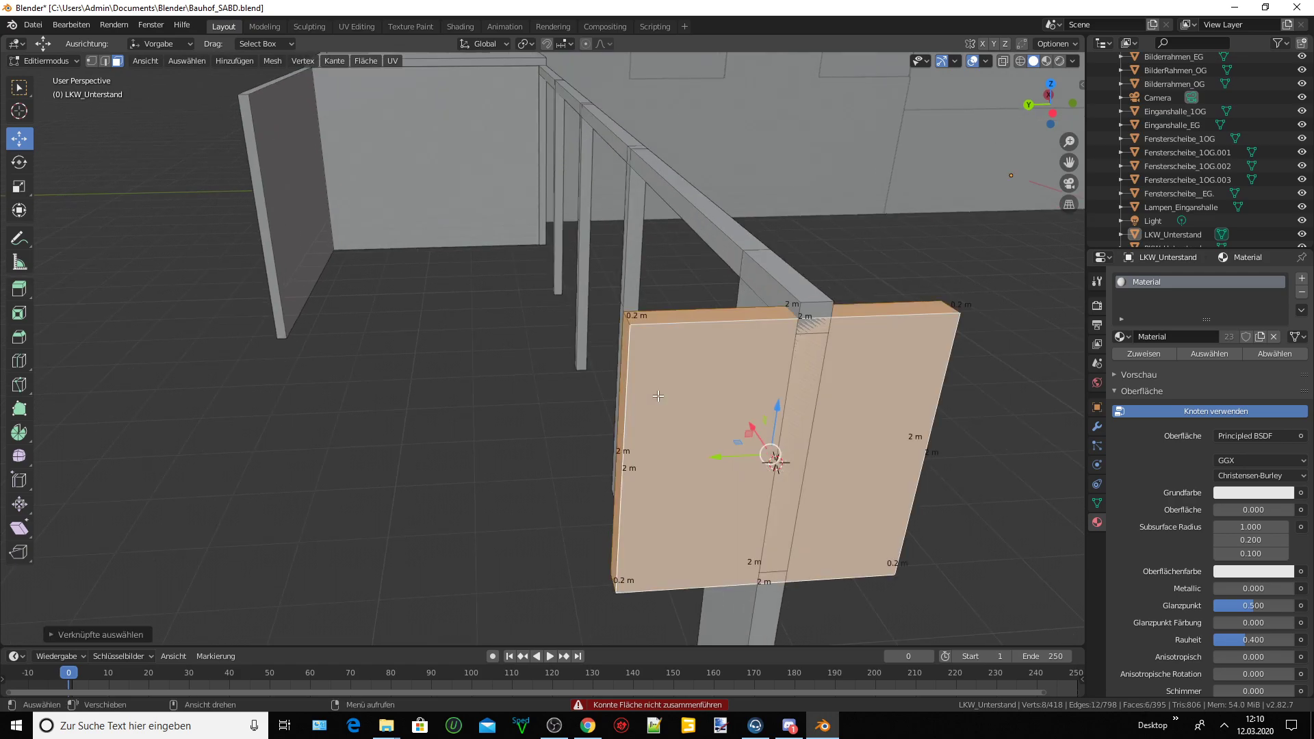
pyautogui.press('g')
pyautogui.write('y')
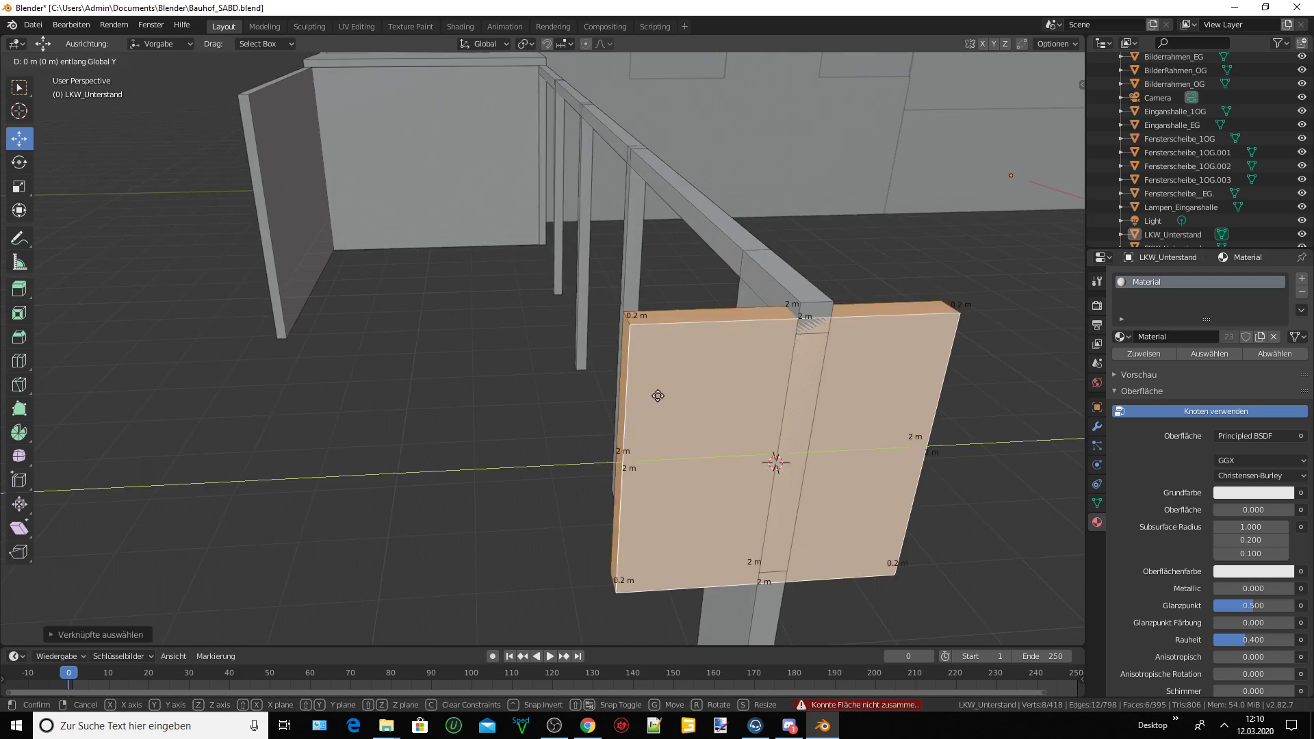
pyautogui.write('1')
pyautogui.press('Return')
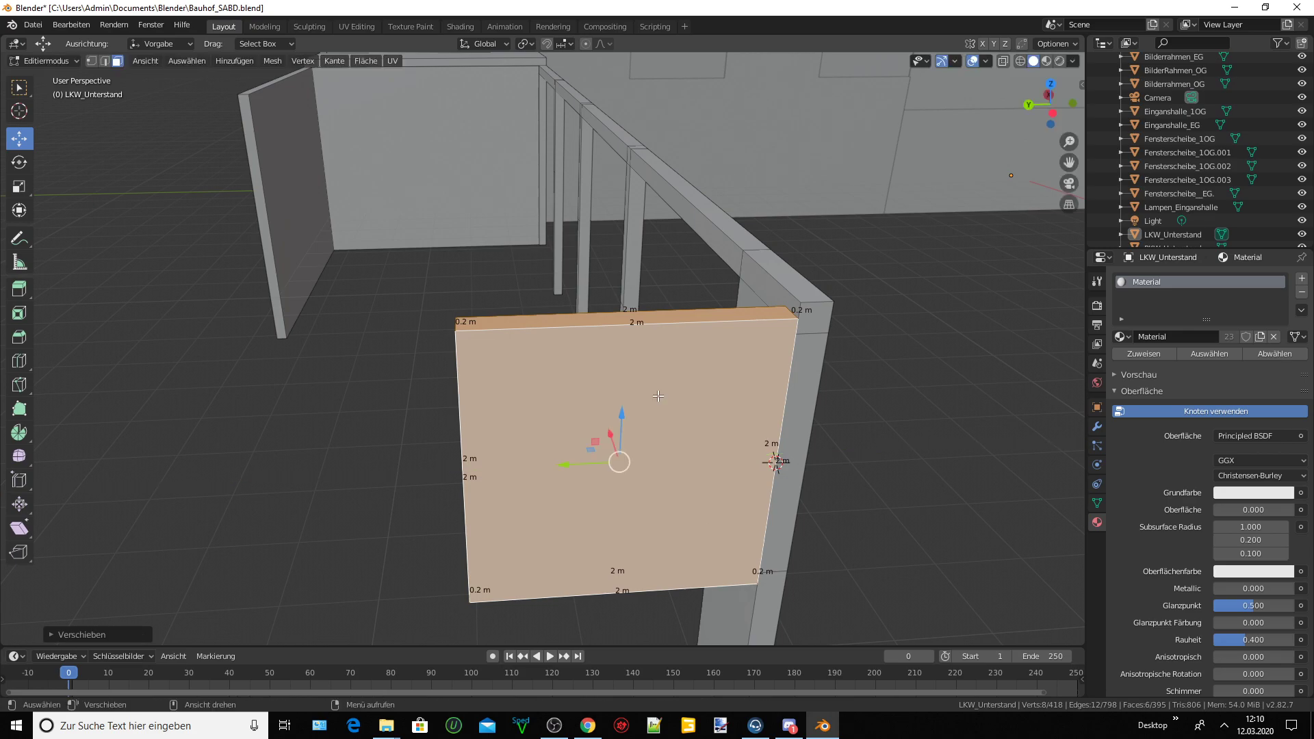
# Raise the wall plate 0.1 m along Z.
pyautogui.press('g')
pyautogui.press('z')
pyautogui.write('.')
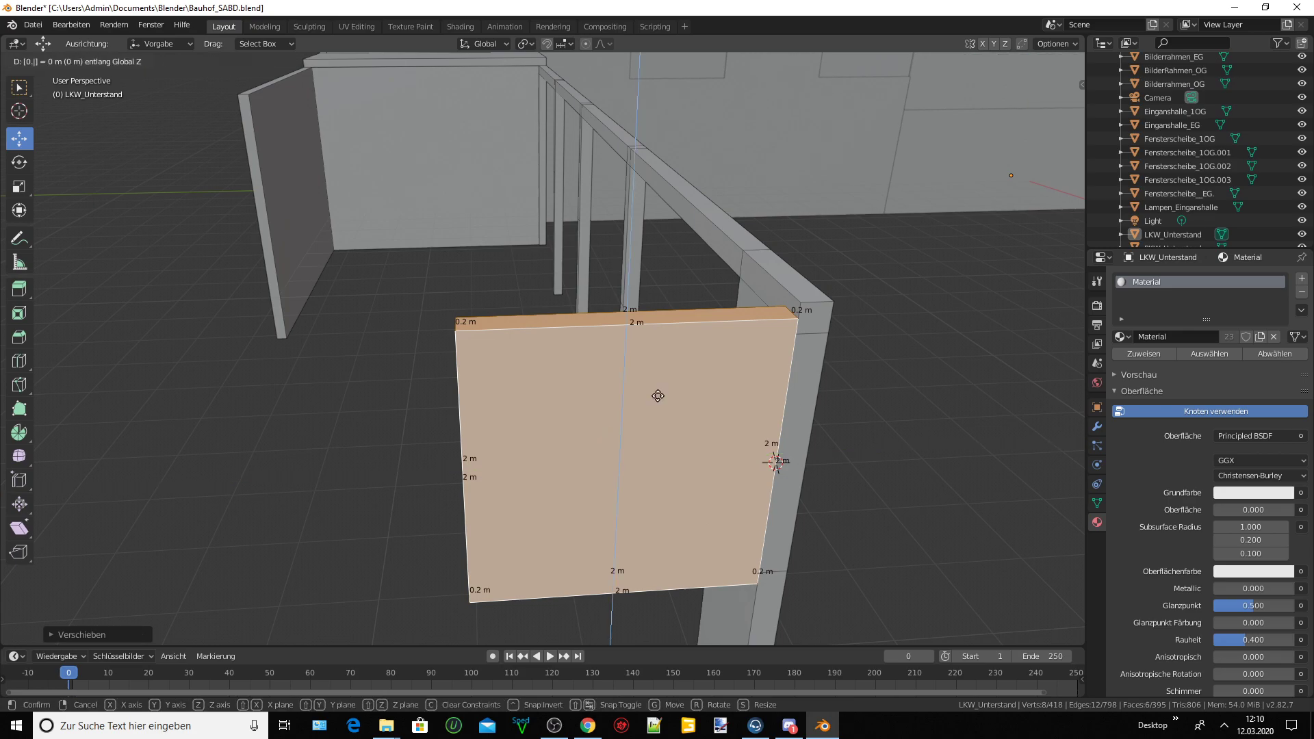
pyautogui.write('2')
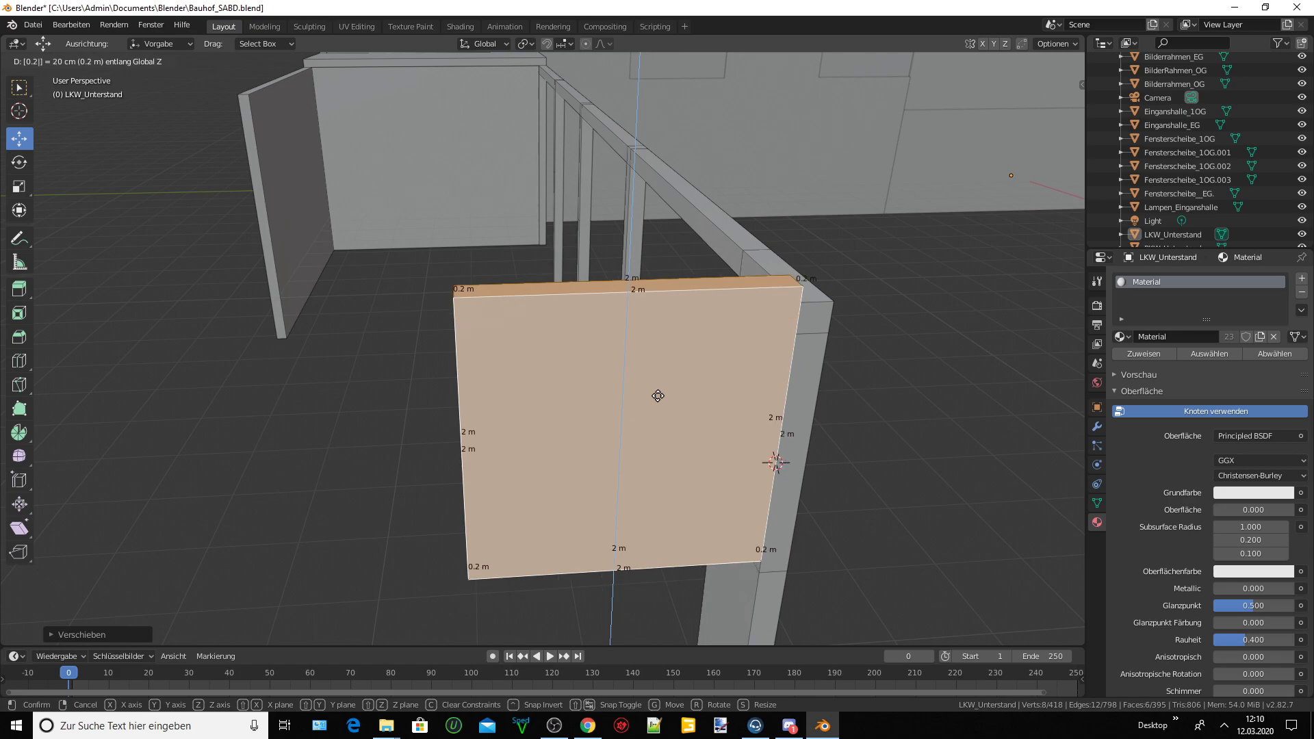
pyautogui.press('BackSpace')
pyautogui.write('1')
pyautogui.press('Return')
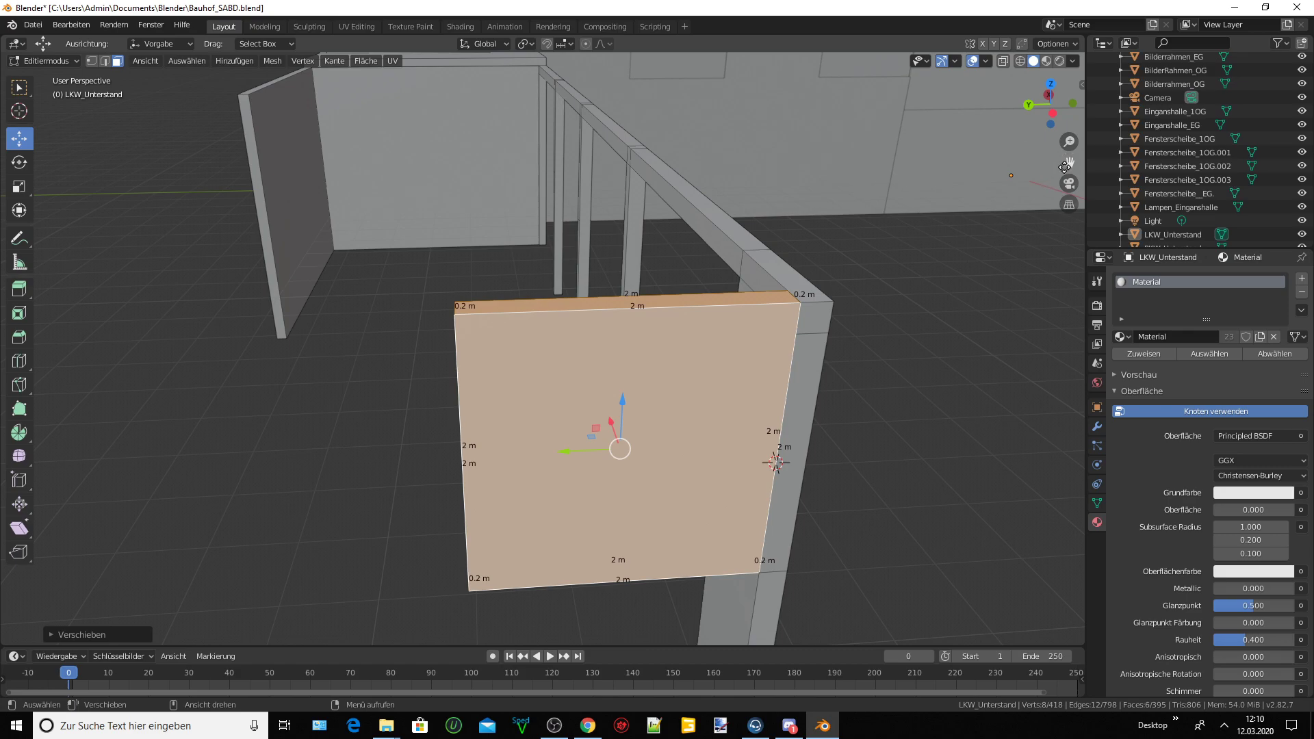
# Bring the plate's underside into view and select its thin bottom face.
pyautogui.moveTo(1069, 162); pyautogui.dragTo(736, 367)
pyautogui.moveTo(723, 367); pyautogui.dragTo(722, 304, button='middle')
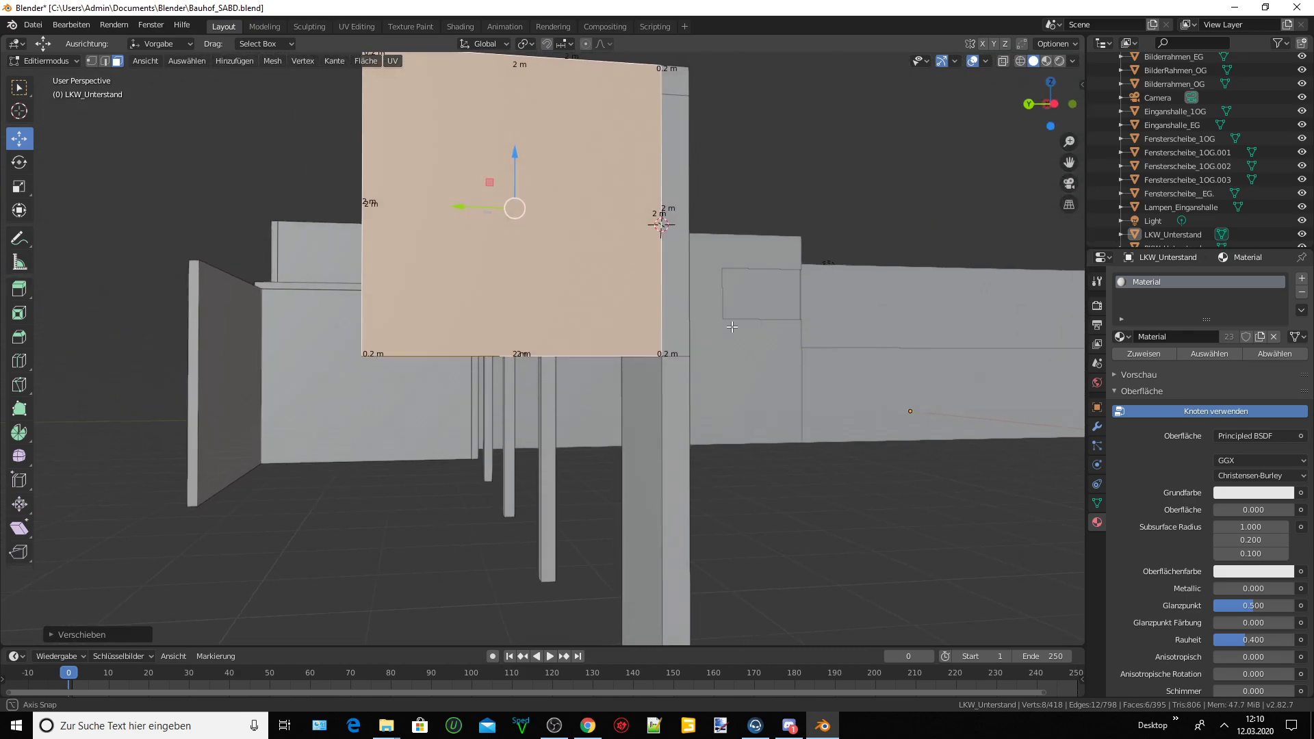
pyautogui.moveTo(1069, 162); pyautogui.dragTo(614, 191)
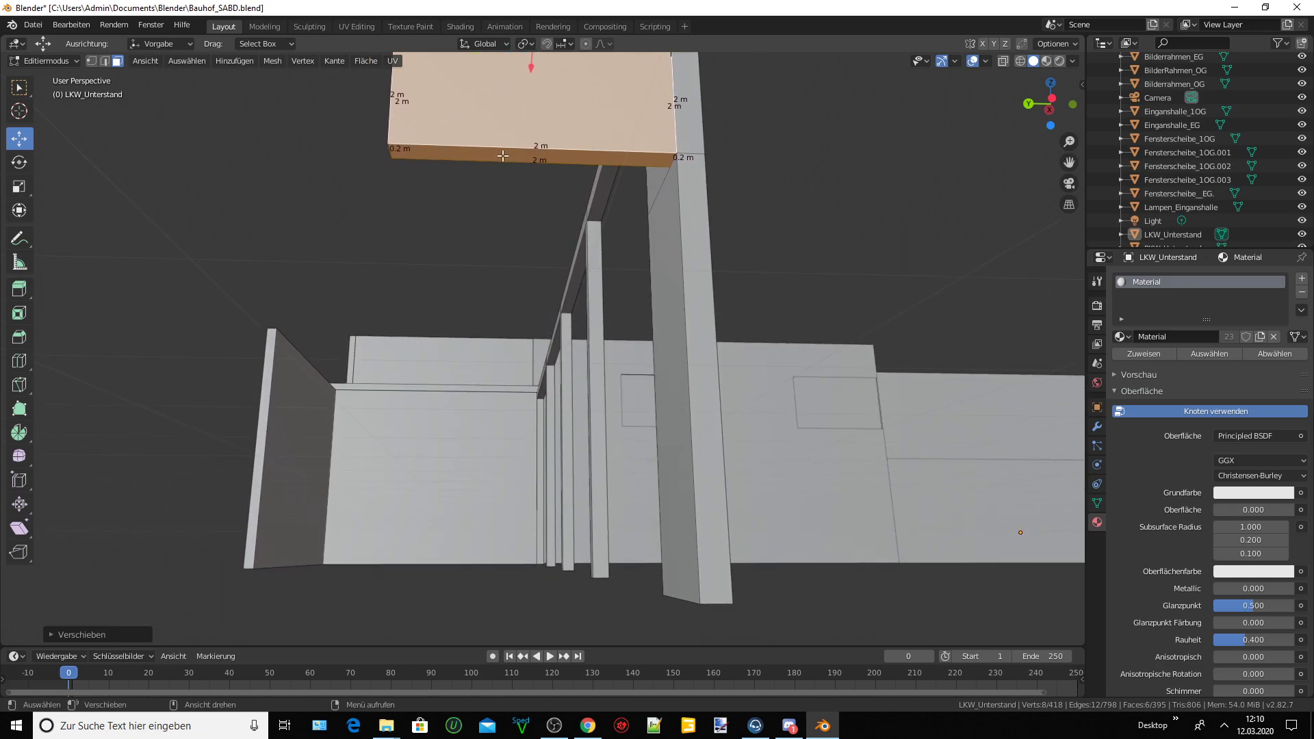
pyautogui.click(503, 156)
# Drop the bottom face 3 m down along Z so the panel reaches the ground.
pyautogui.write('gz')
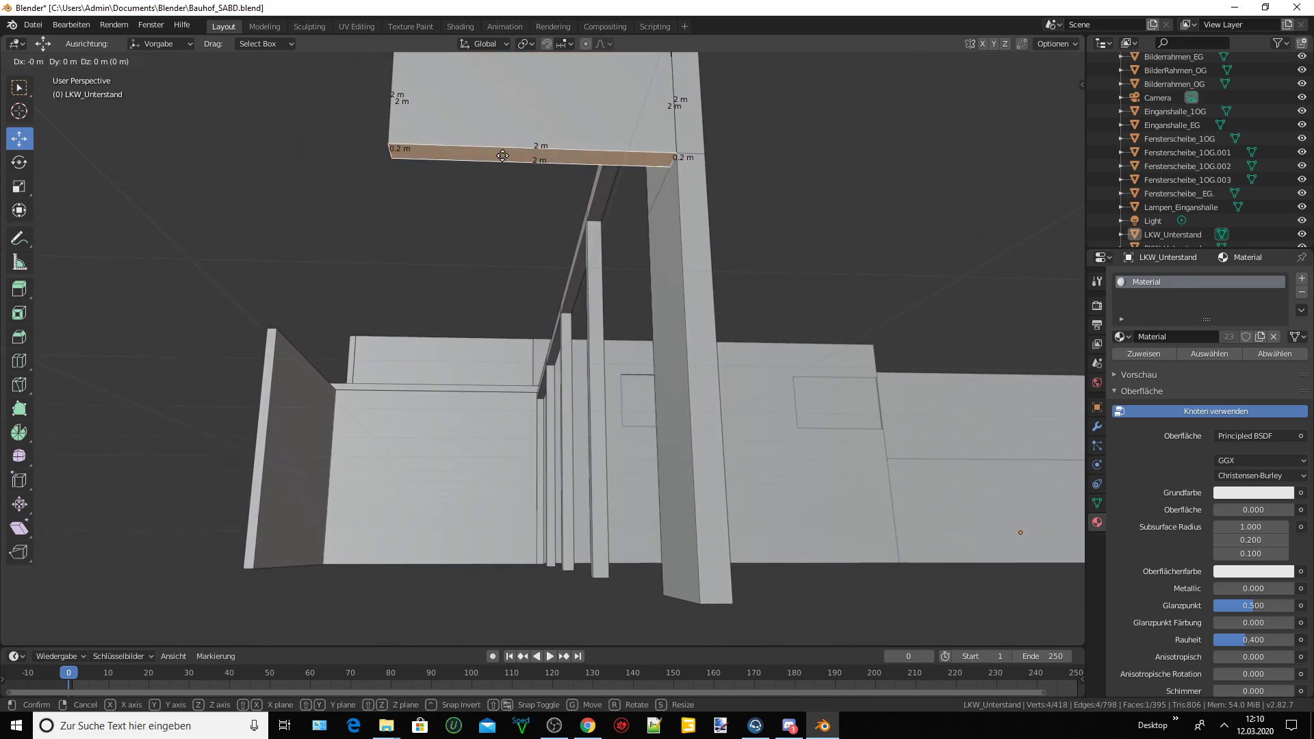
pyautogui.write('1')
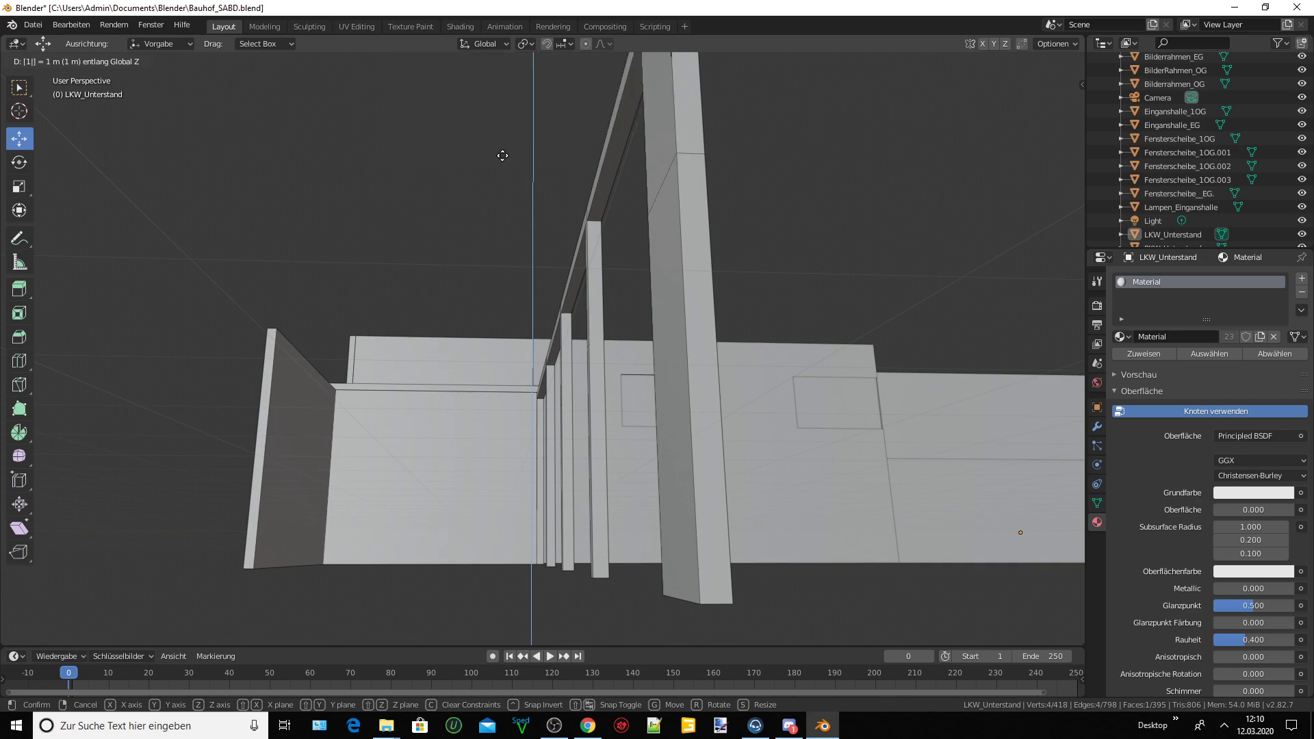
pyautogui.press('BackSpace')
pyautogui.write('-')
pyautogui.write('1')
pyautogui.press('BackSpace')
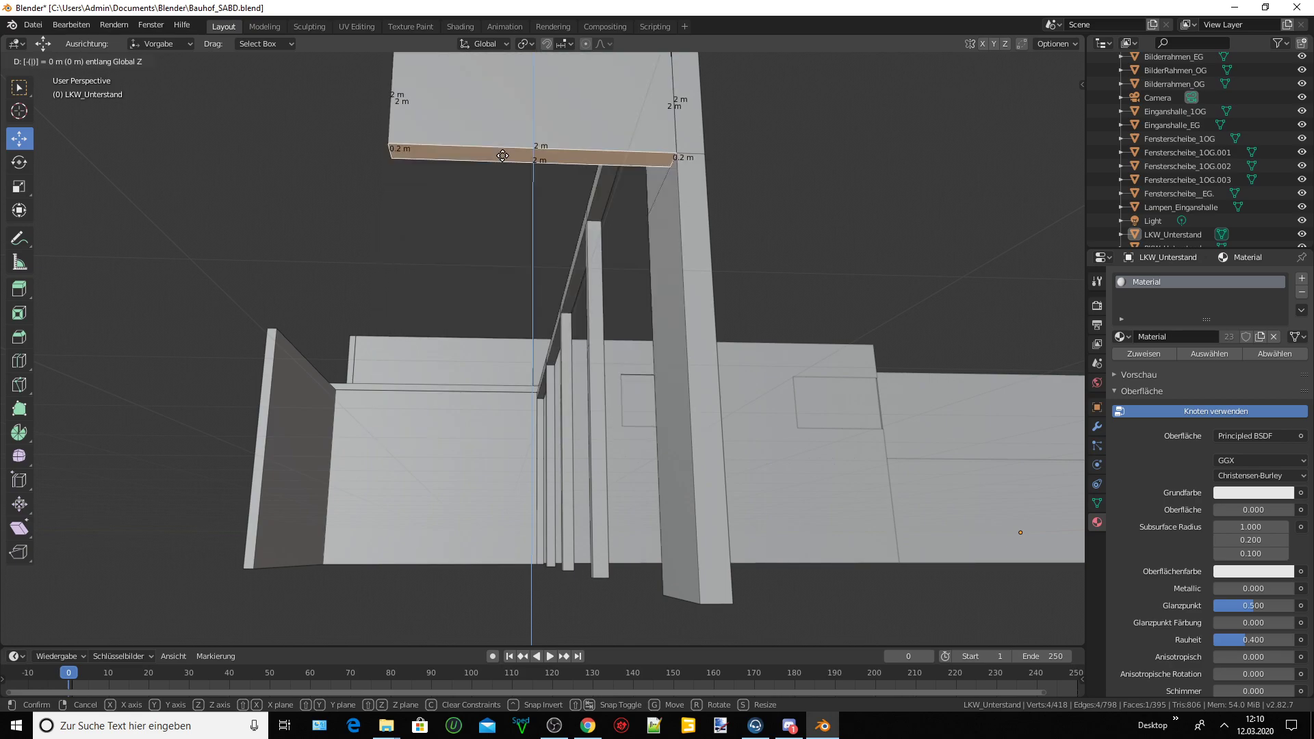
pyautogui.write('3')
pyautogui.press('BackSpace')
pyautogui.write('3')
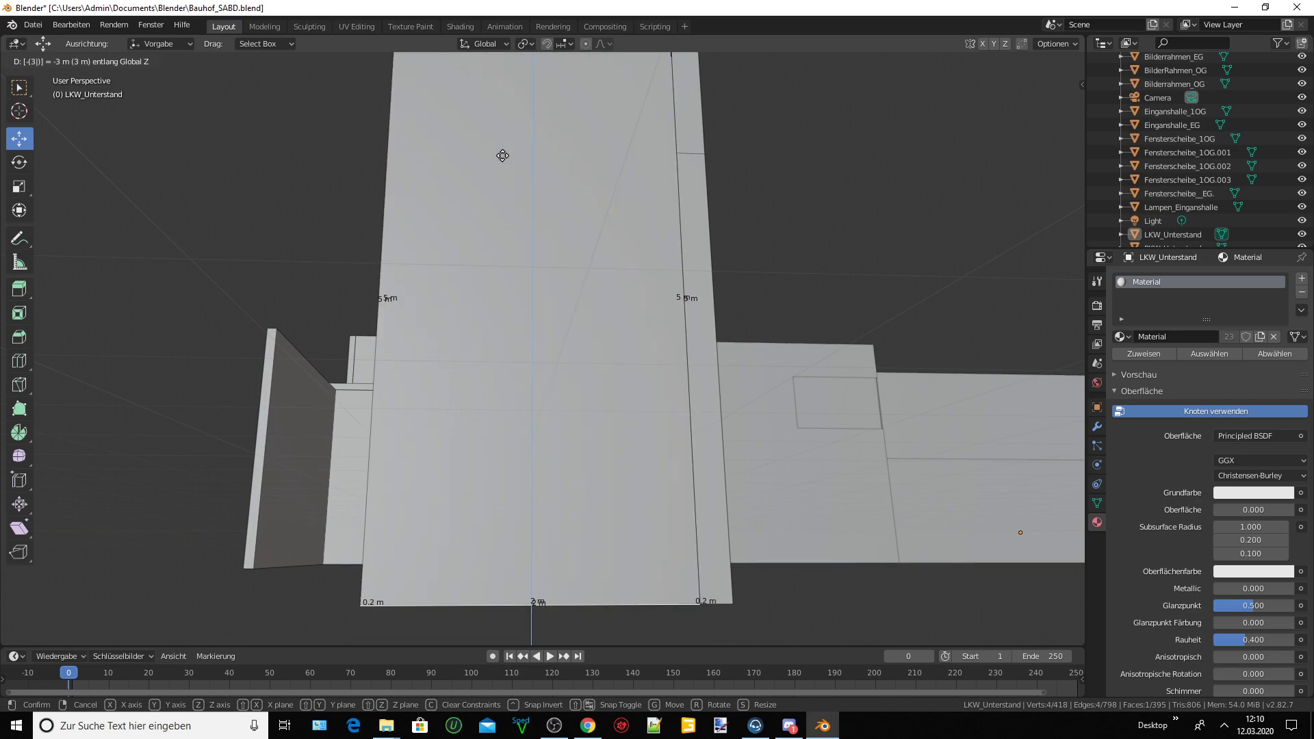
pyautogui.press('Return')
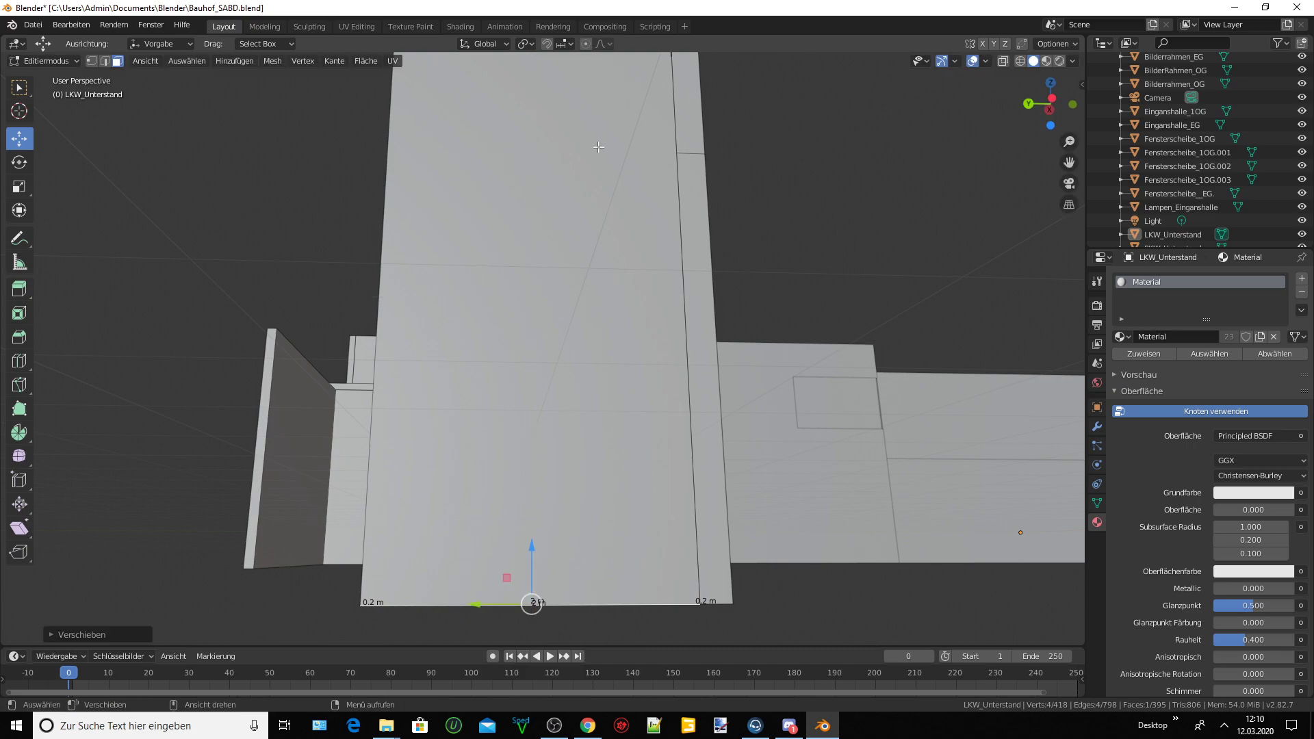
pyautogui.moveTo(479, 342)
pyautogui.mouseDown(button='middle')
pyautogui.moveTo(603, 300)
pyautogui.moveTo(636, 335)
pyautogui.mouseUp(button='middle')
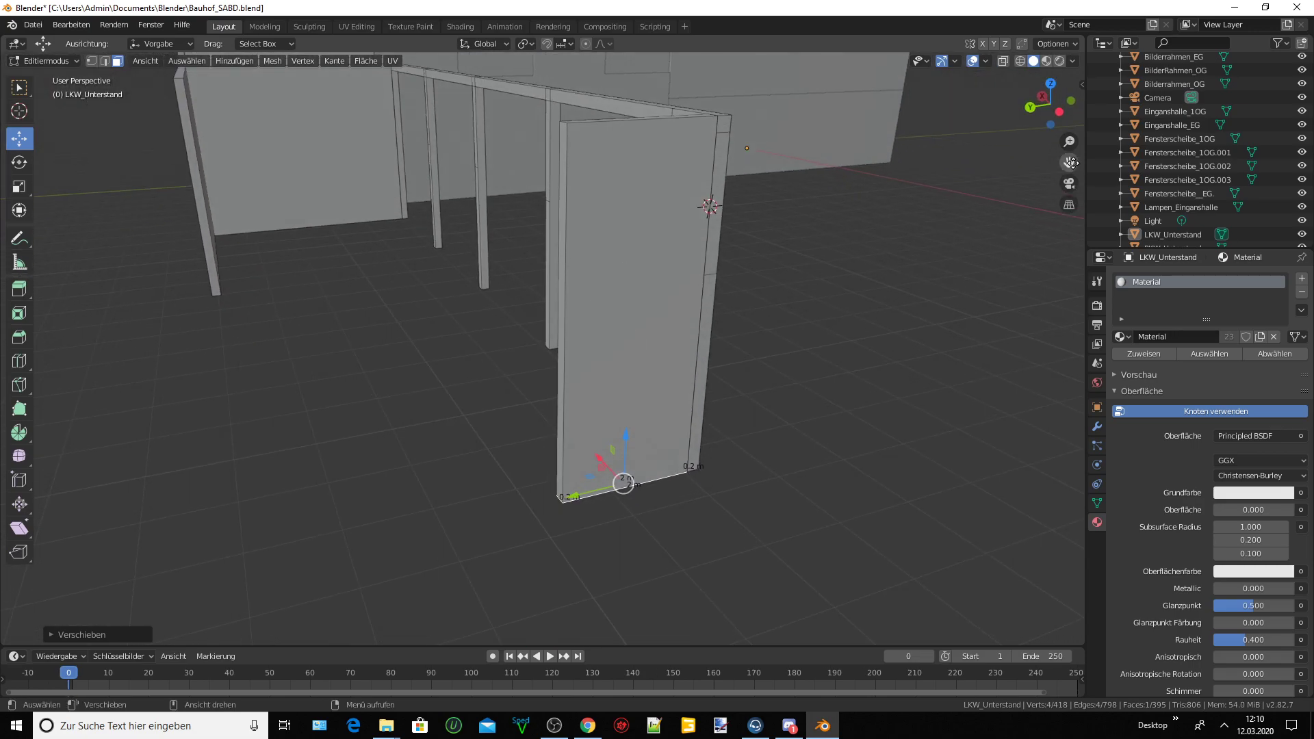
# Zoom around the wall slab, trying selections on its back and front faces.
pyautogui.scroll(3, 710, 225)
pyautogui.scroll(3, 647, 236)
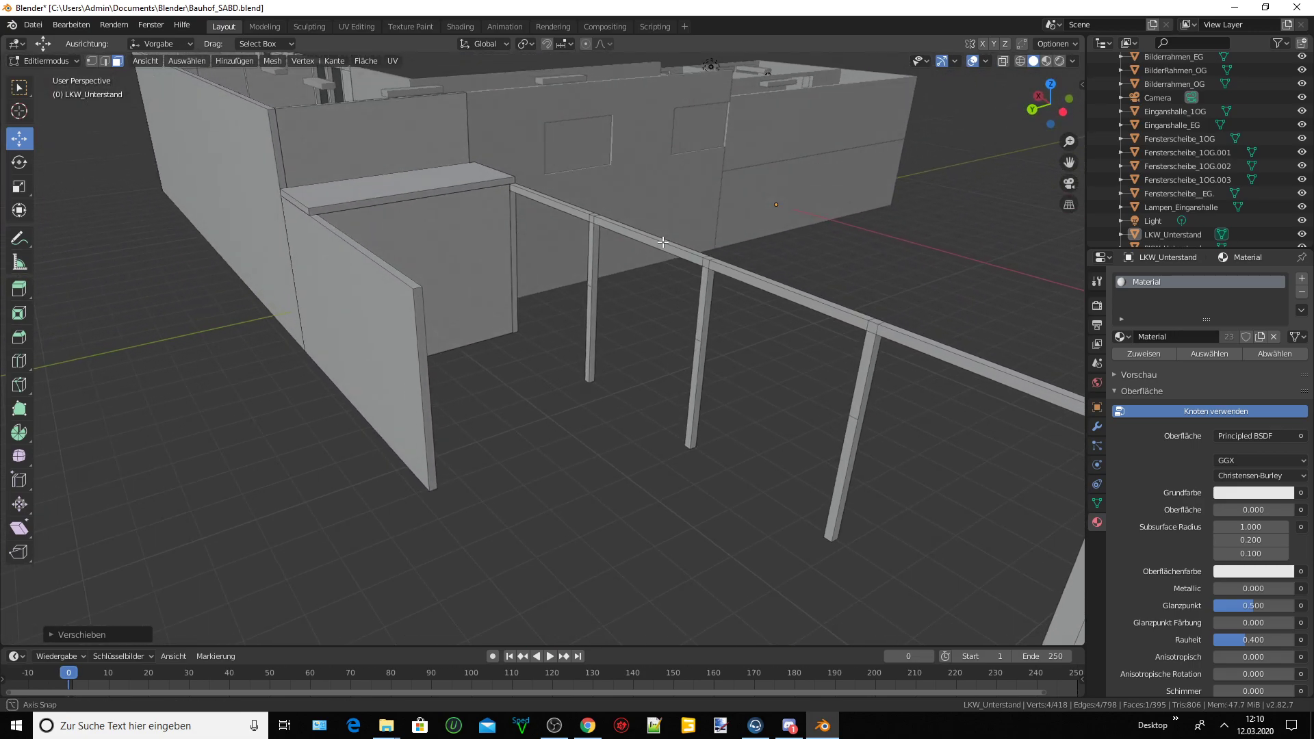
pyautogui.scroll(2, 494, 216)
pyautogui.scroll(2, 494, 216)
pyautogui.click(554, 267)
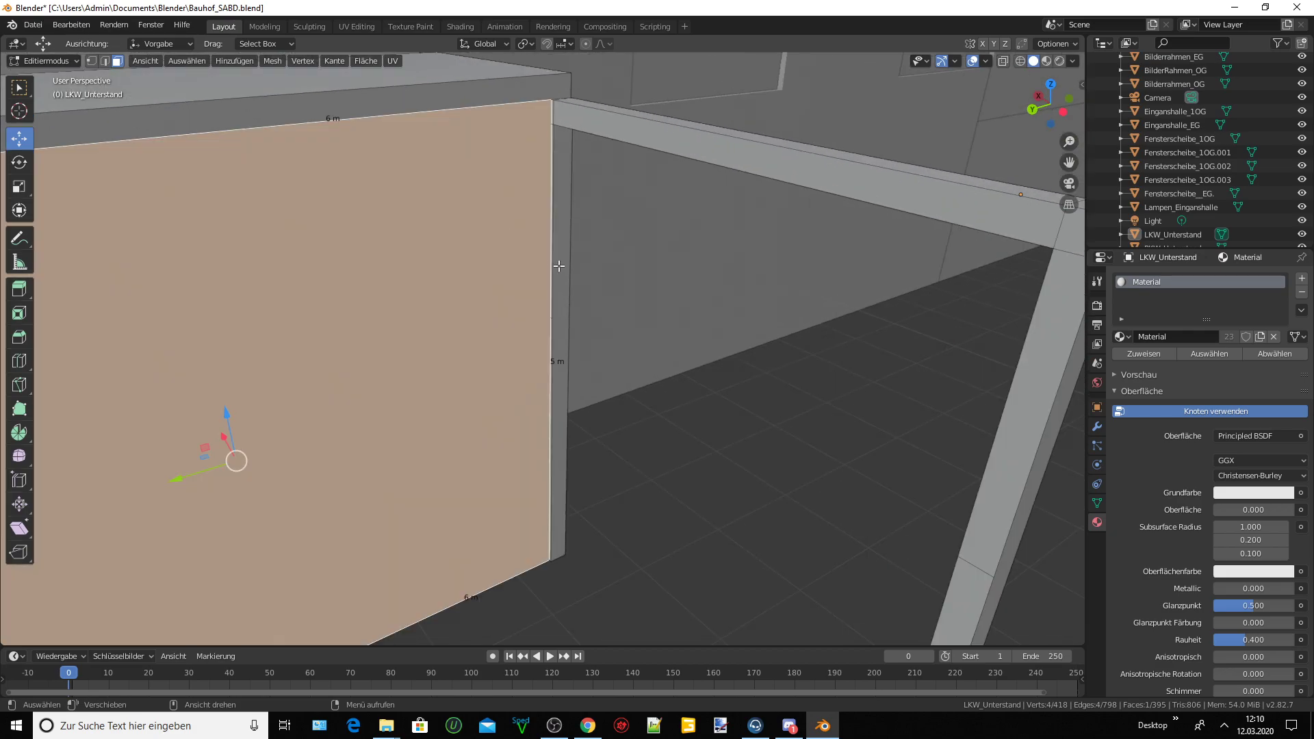
pyautogui.scroll(-2, 554, 267)
pyautogui.scroll(-1, 555, 267)
pyautogui.scroll(-1, 554, 267)
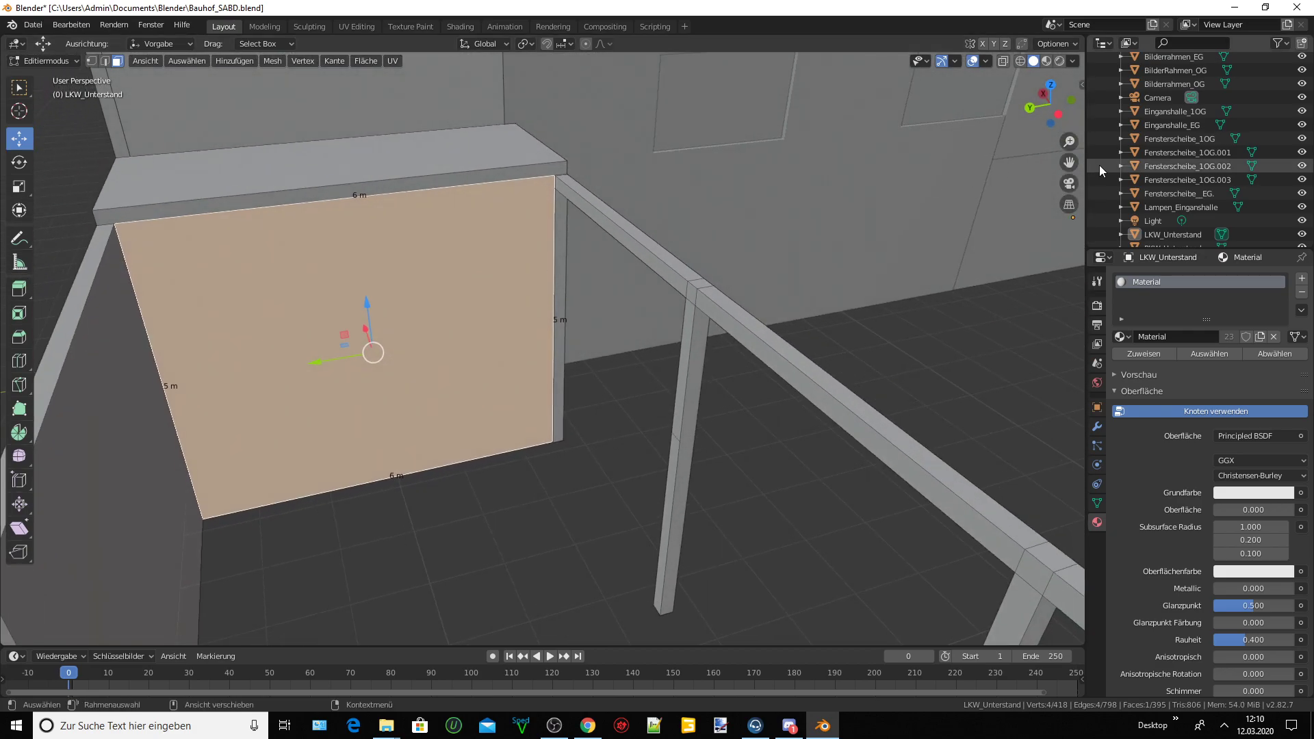
pyautogui.scroll(3, 582, 499)
pyautogui.scroll(-4, 718, 372)
pyautogui.scroll(1, 705, 363)
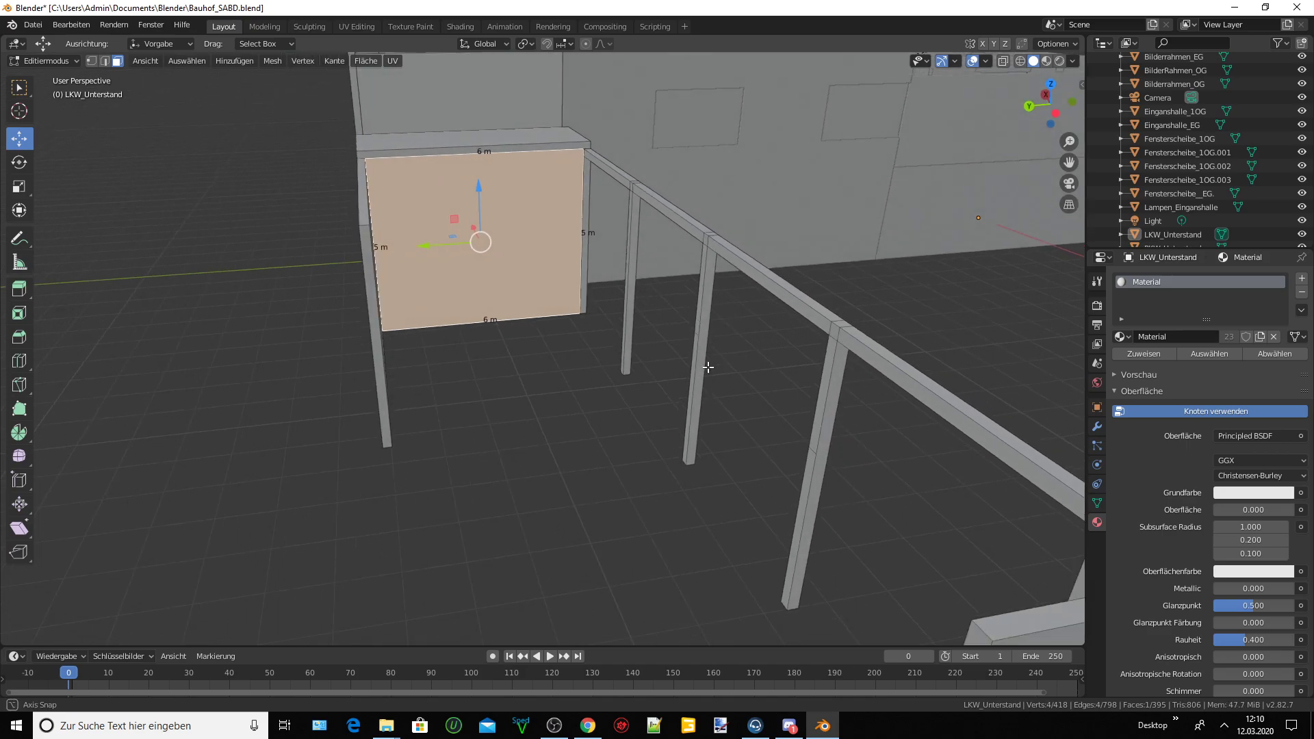
pyautogui.scroll(1, 705, 364)
pyautogui.scroll(1, 1054, 158)
pyautogui.scroll(3, 773, 311)
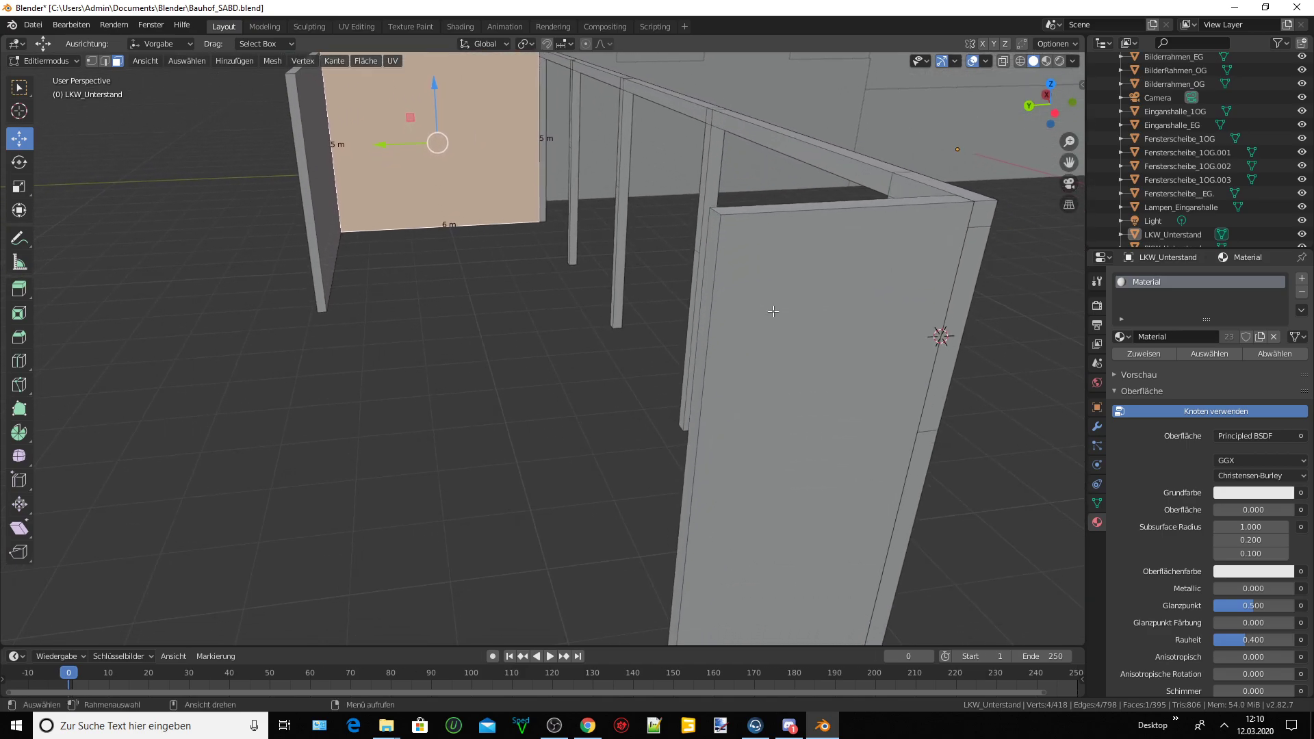
pyautogui.click(705, 306)
pyautogui.scroll(-1, 705, 306)
pyautogui.scroll(-1, 657, 314)
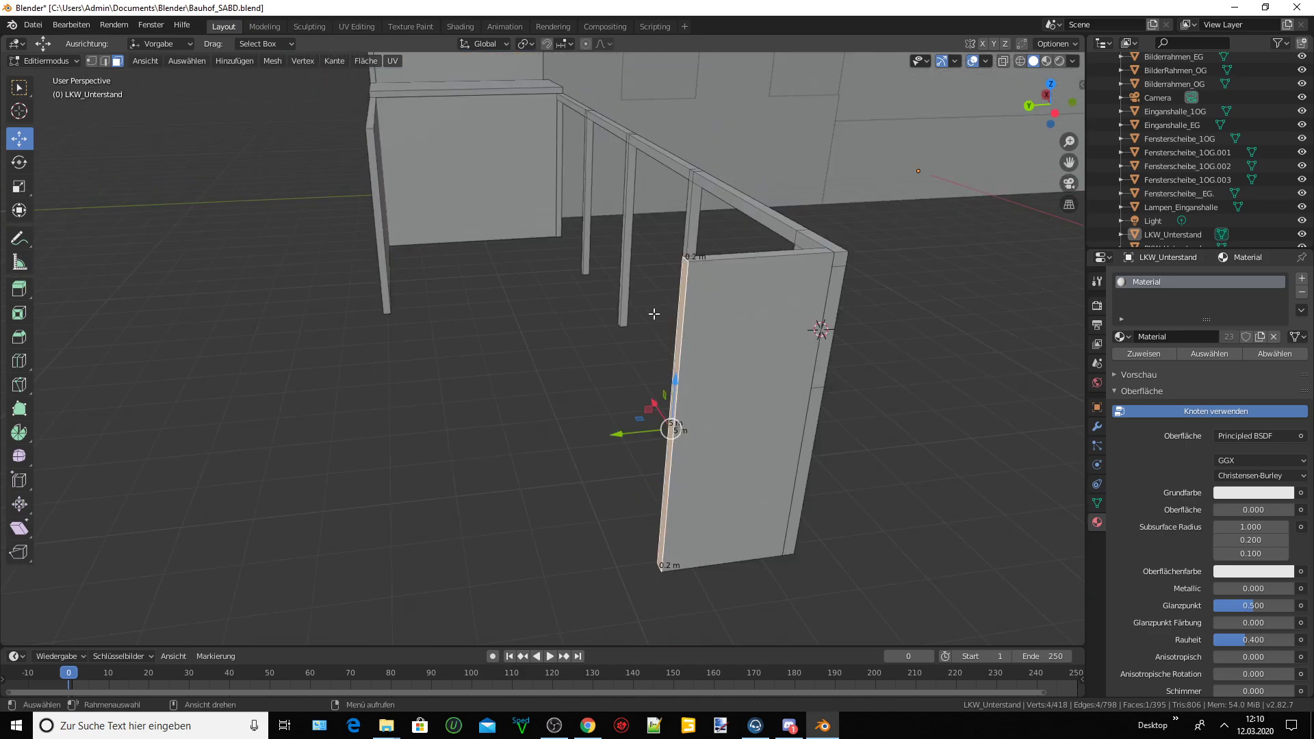
pyautogui.click(743, 279)
# Select the wall's thin side face and push it 4 m along Y.
pyautogui.click(681, 303)
pyautogui.press('g')
pyautogui.write('y')
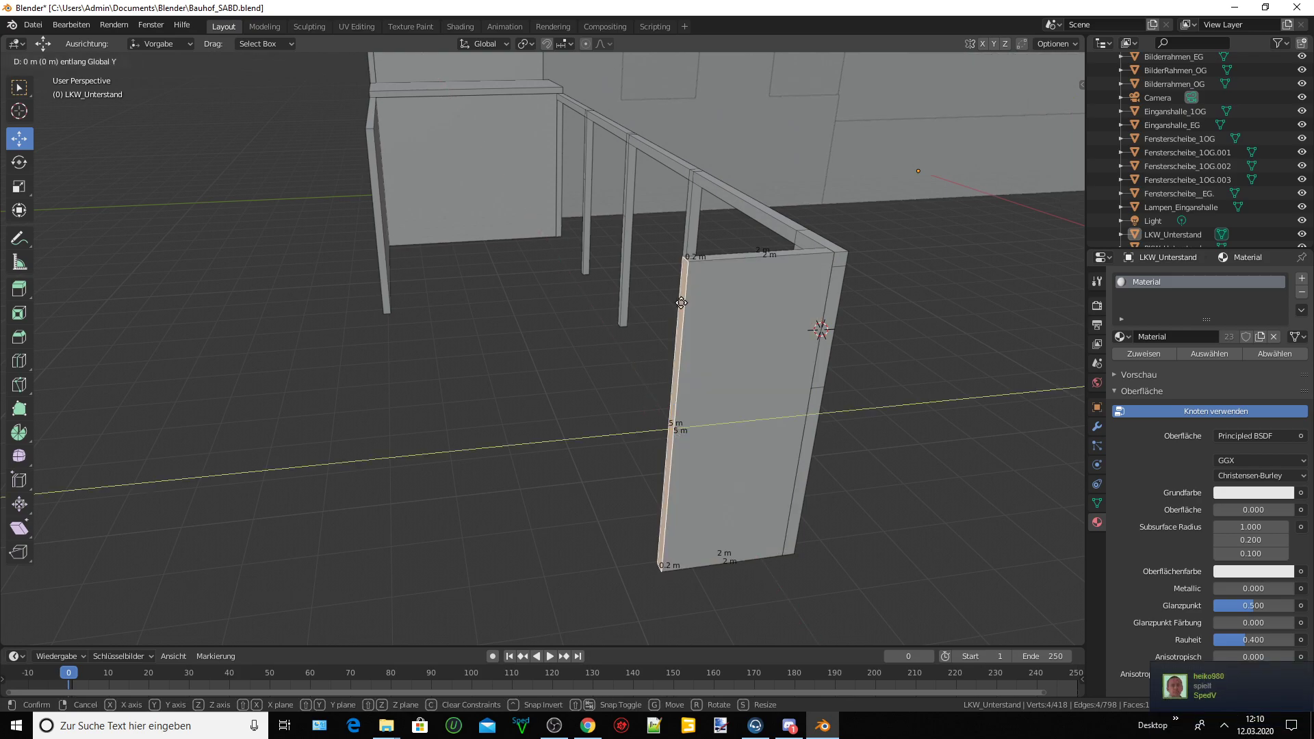
pyautogui.write('4')
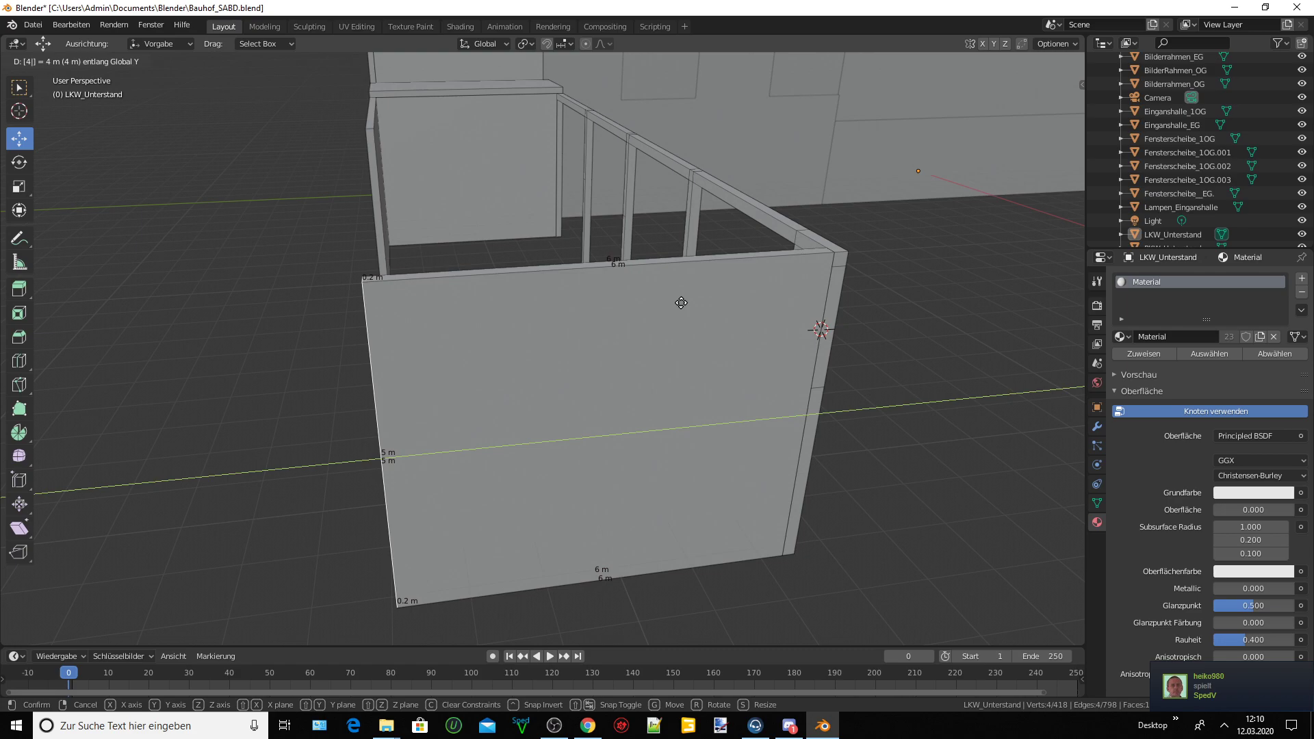
pyautogui.press('Return')
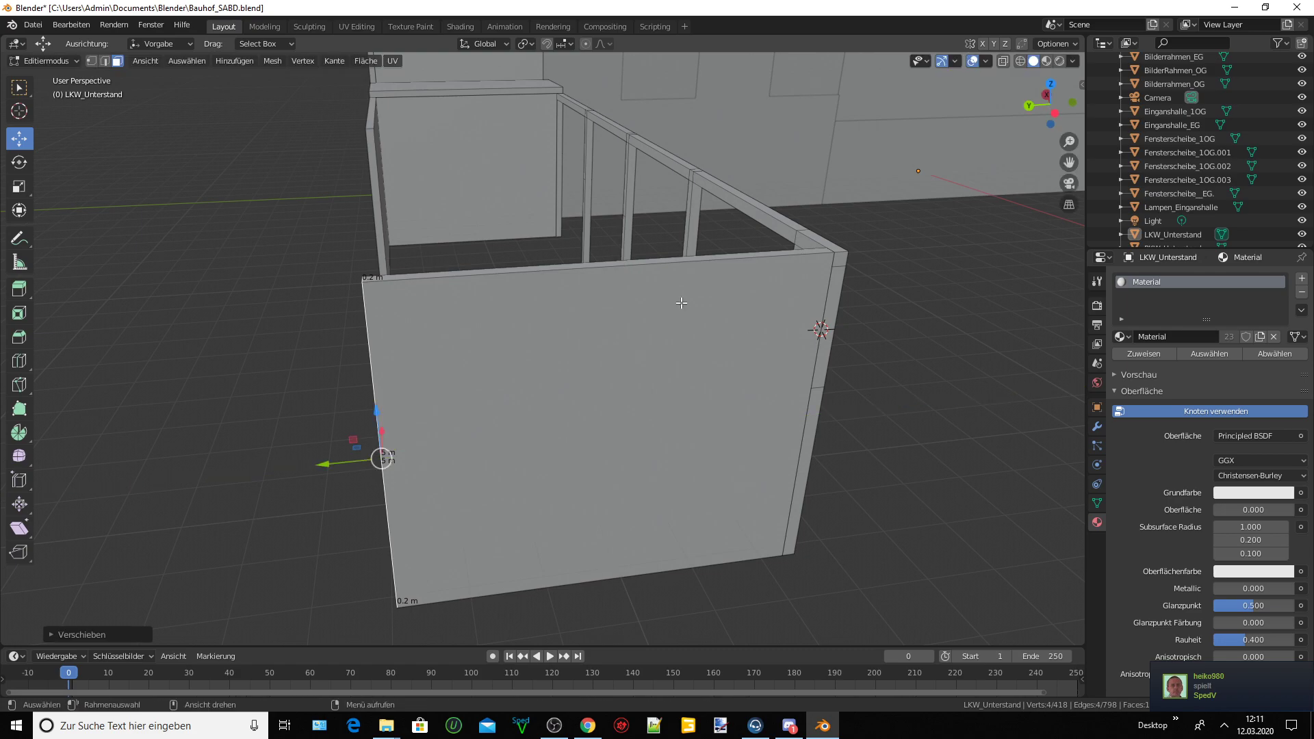
# Orbit and zoom to the shelter's left wall and select its thin end face.
pyautogui.moveTo(497, 288); pyautogui.dragTo(920, 165, button='middle')
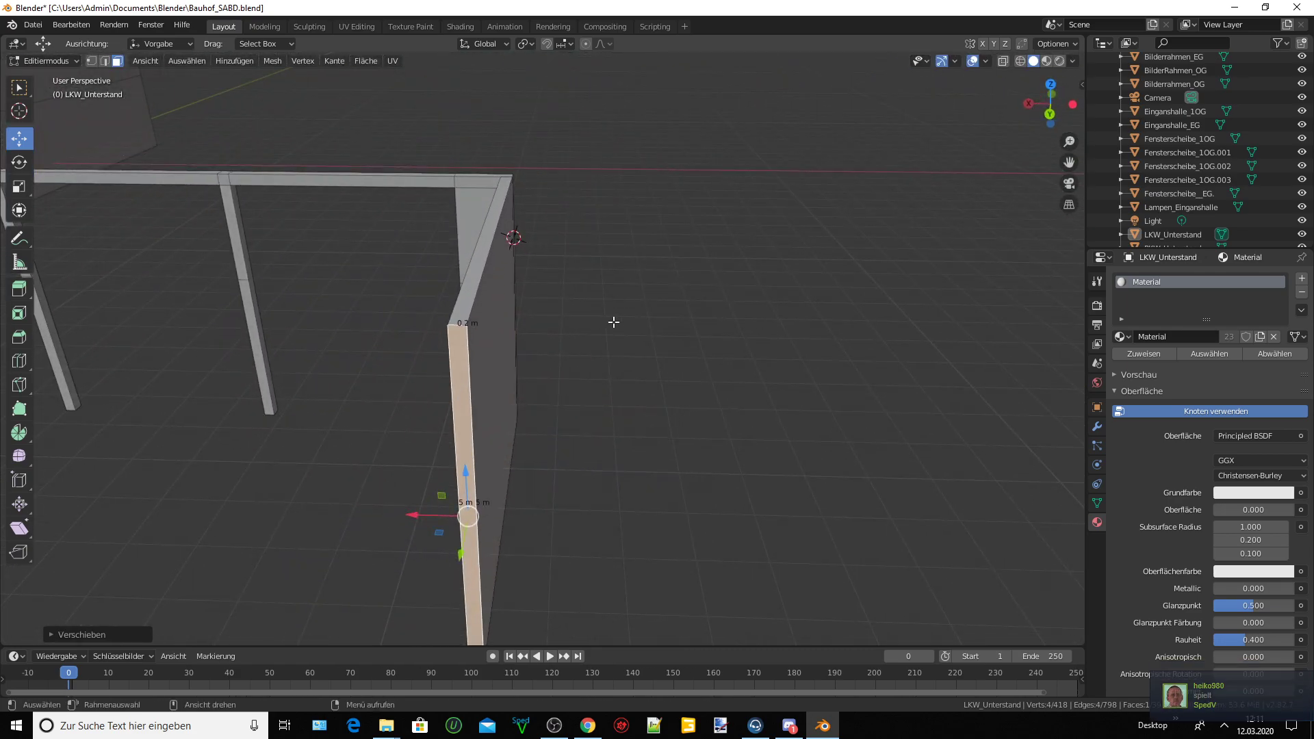
pyautogui.moveTo(1069, 162); pyautogui.dragTo(503, 285)
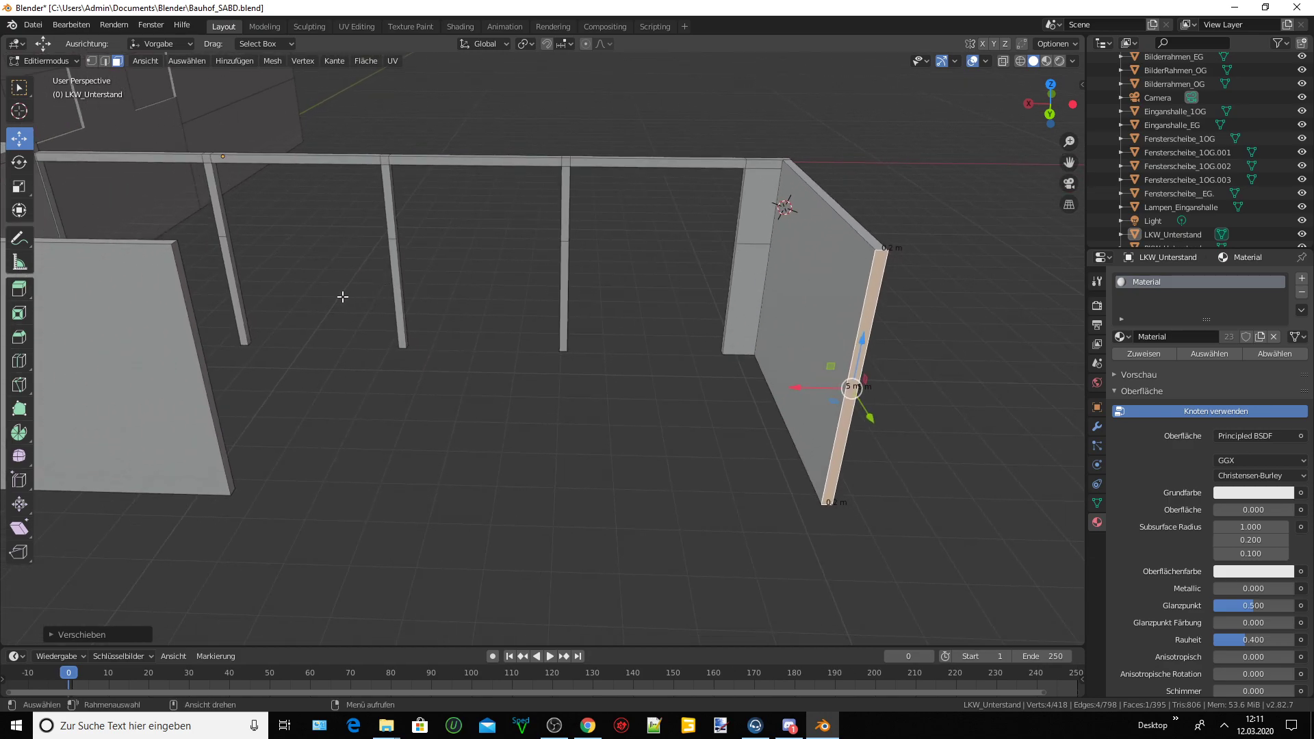
pyautogui.moveTo(342, 297)
pyautogui.mouseDown(button='middle')
pyautogui.moveTo(258, 287)
pyautogui.moveTo(274, 330)
pyautogui.moveTo(580, 281)
pyautogui.mouseUp(button='middle')
pyautogui.moveTo(1061, 164); pyautogui.dragTo(918, 210)
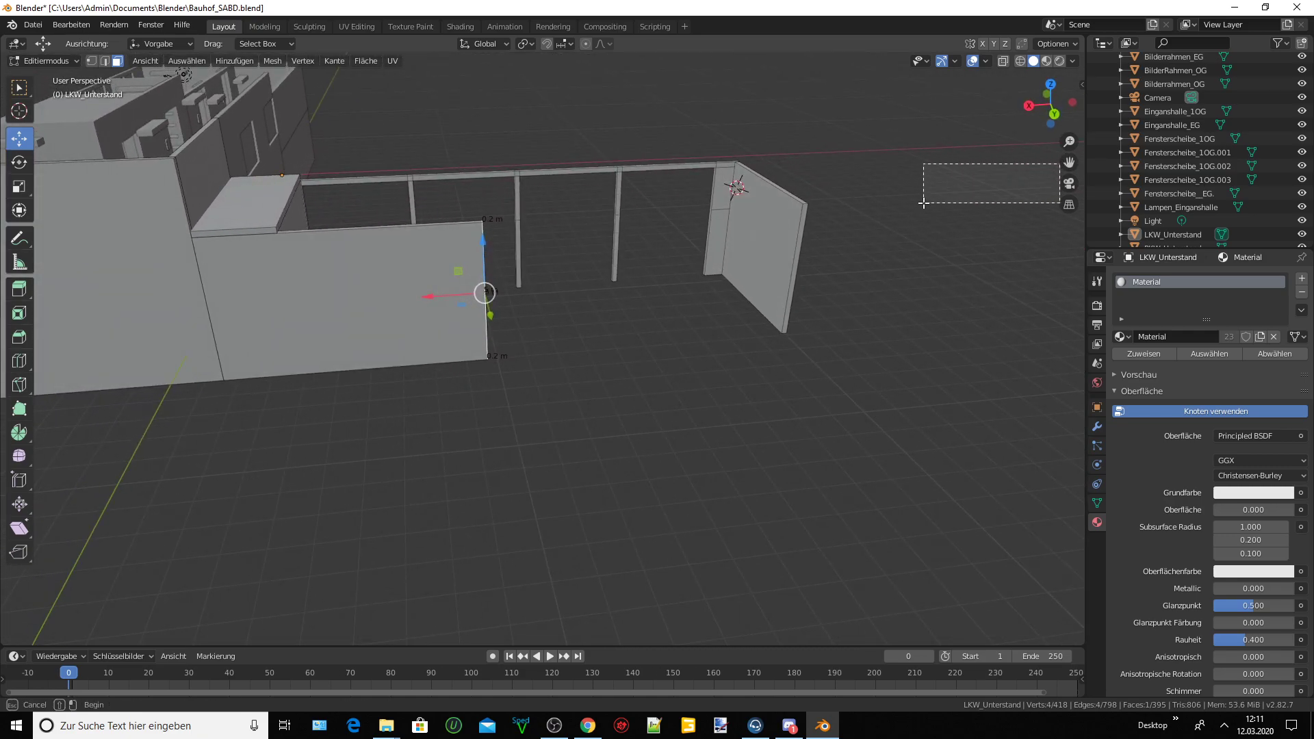
pyautogui.scroll(2, 690, 268)
pyautogui.scroll(2, 691, 268)
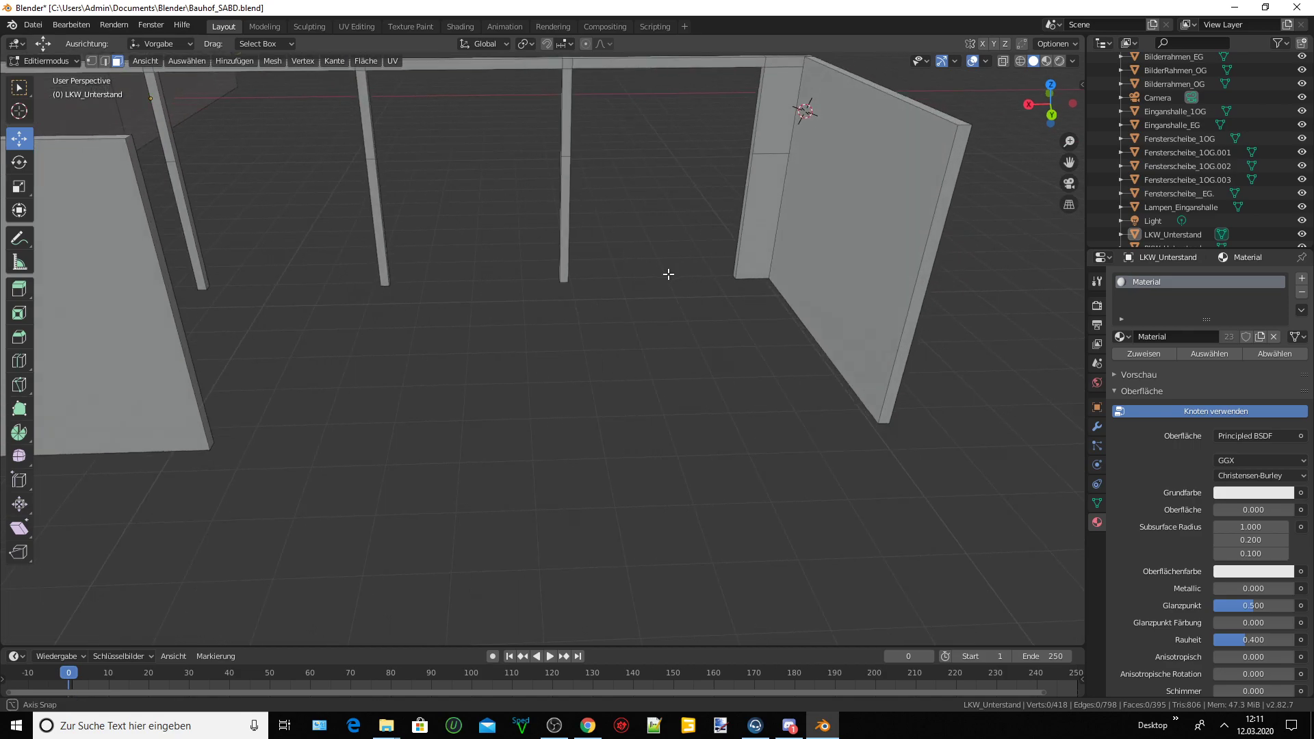
pyautogui.click(164, 233)
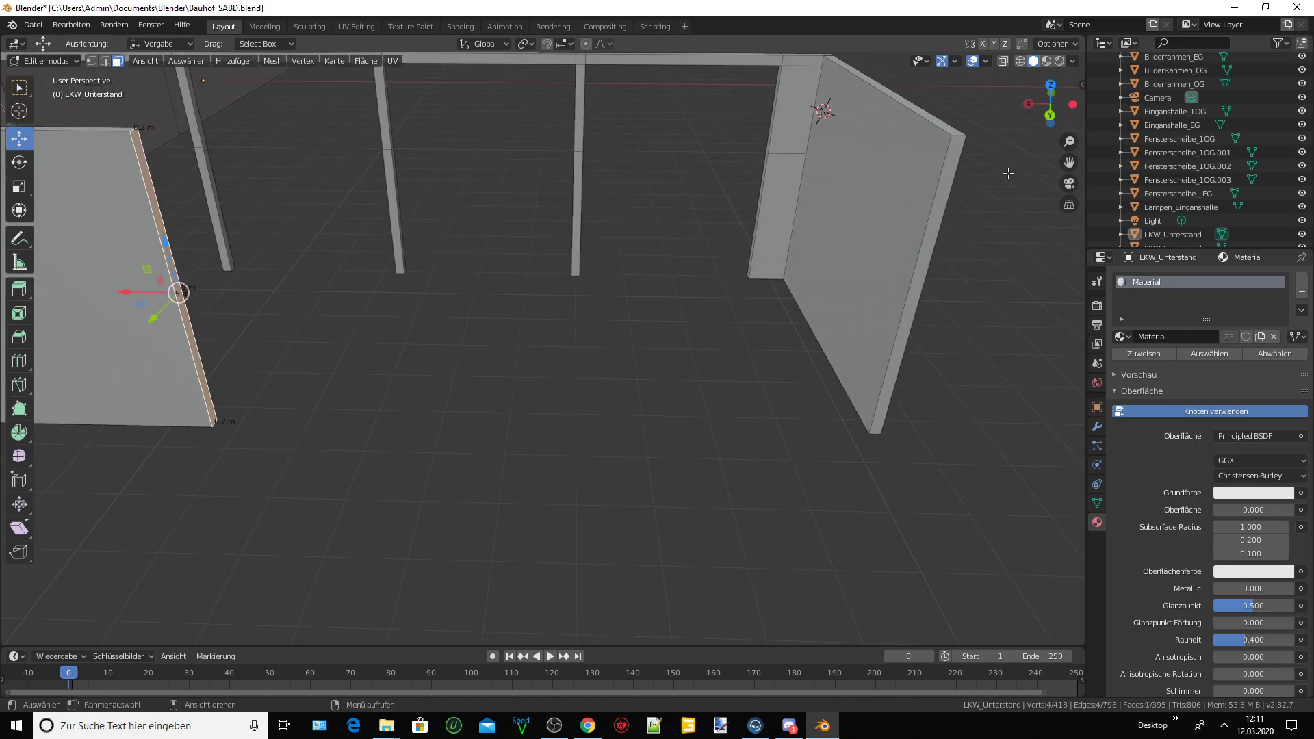
pyautogui.moveTo(1069, 162); pyautogui.dragTo(1001, 176)
# Move the wall's end face -11.3 m along X, making the long wall about 20.1 m.
pyautogui.press('g')
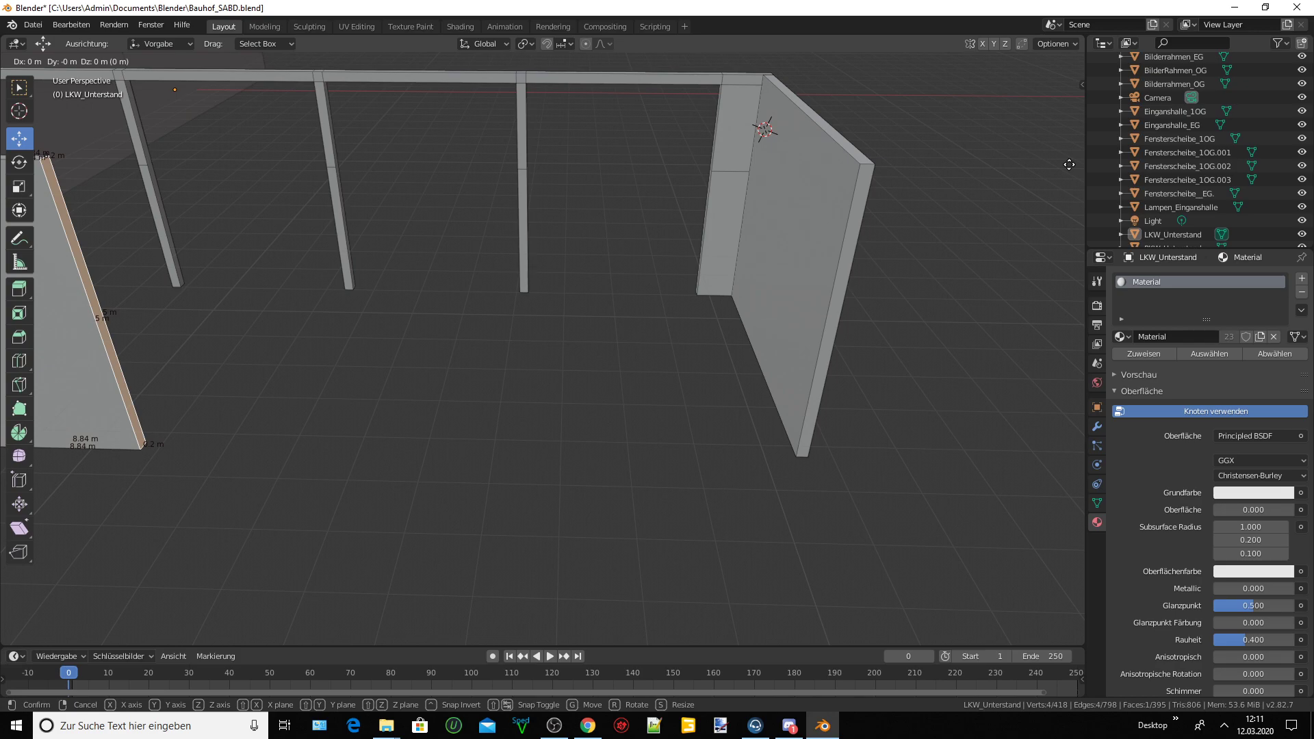
pyautogui.write('x')
pyautogui.write('3')
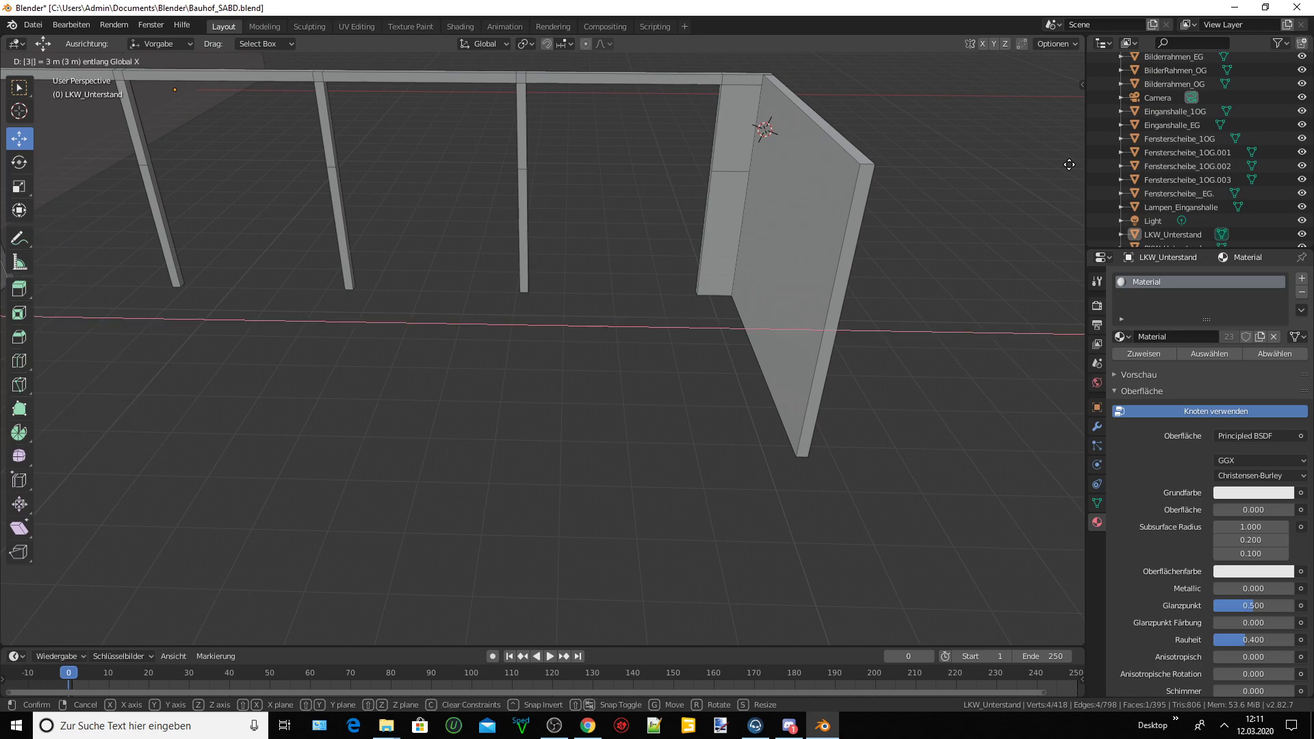
pyautogui.press('BackSpace')
pyautogui.write('-3')
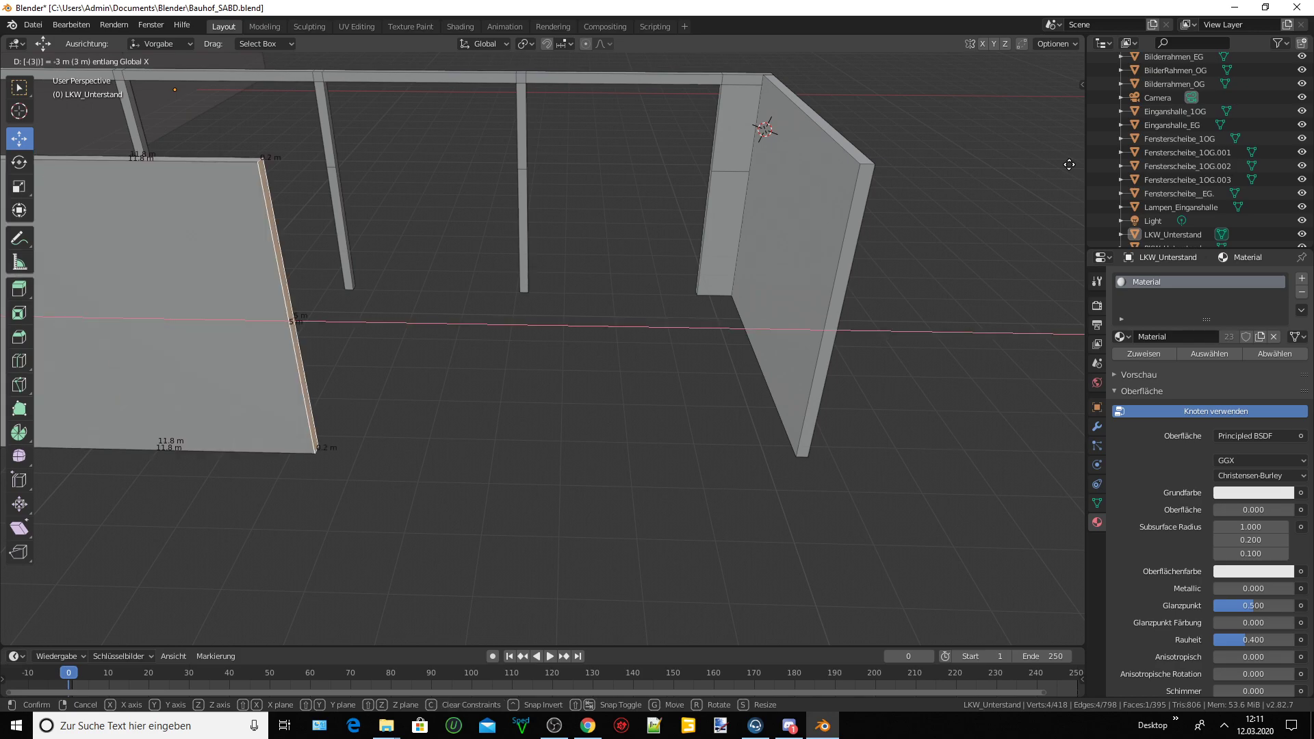
pyautogui.press('BackSpace')
pyautogui.write('6')
pyautogui.press('BackSpace')
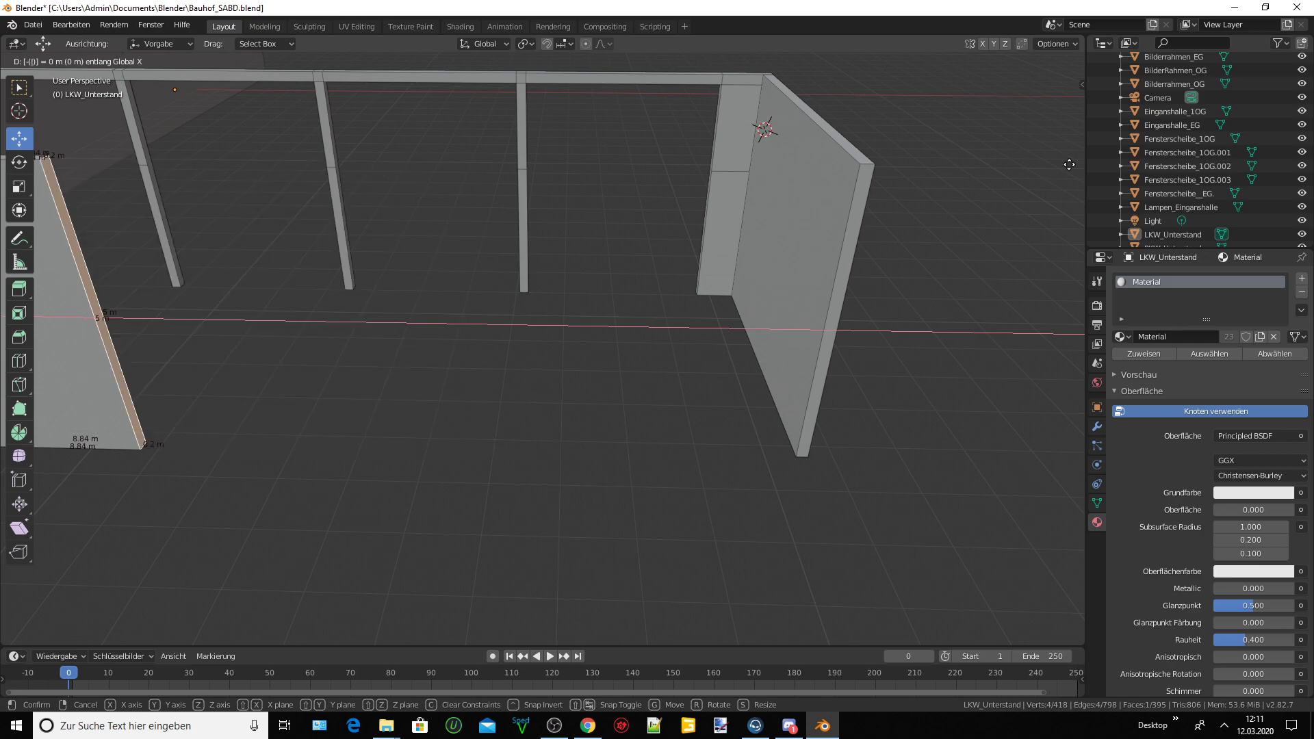
pyautogui.write('8')
pyautogui.press('BackSpace')
pyautogui.write('9')
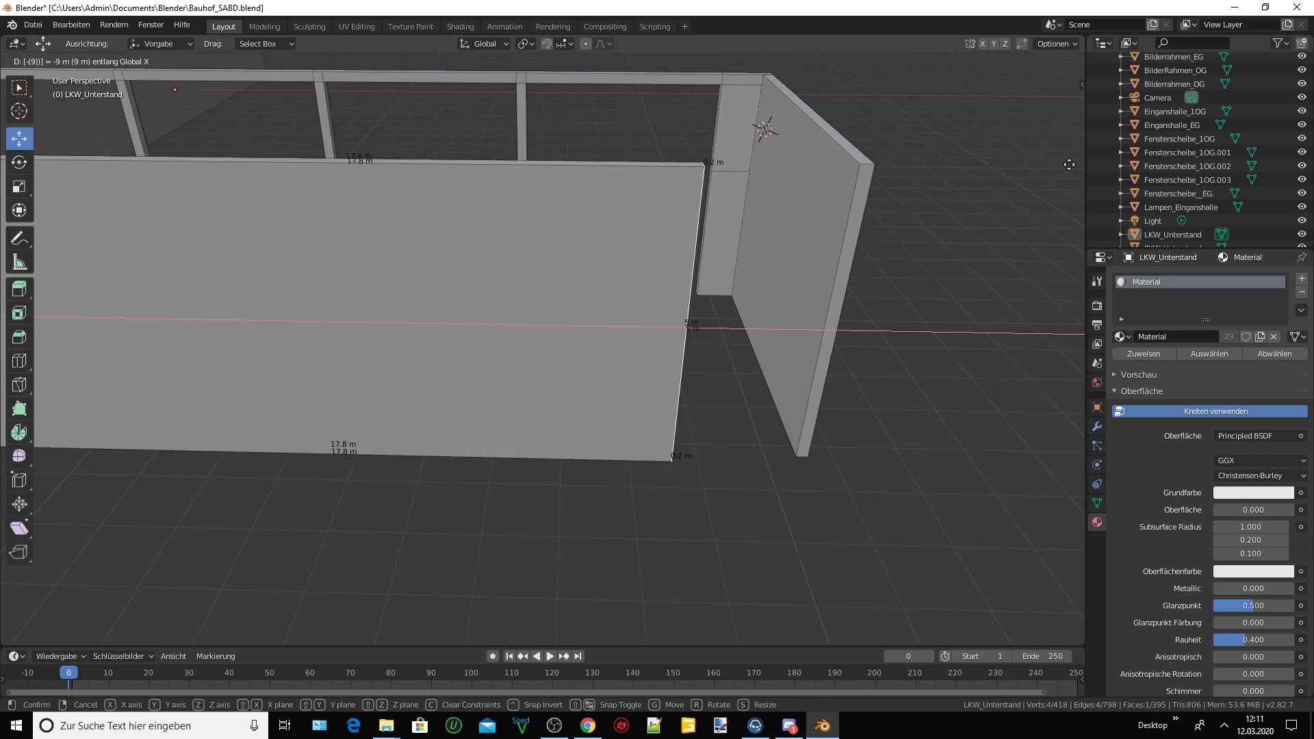
pyautogui.press('BackSpace')
pyautogui.write('10')
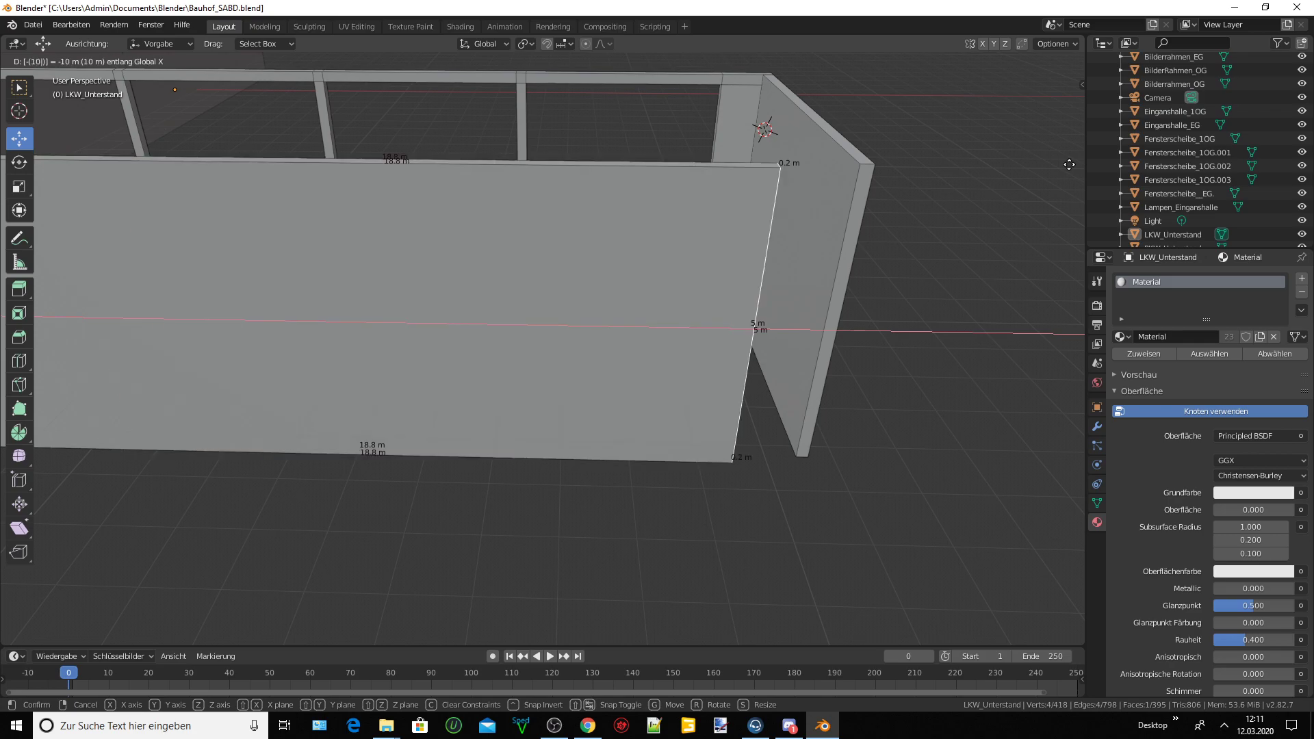
pyautogui.press('BackSpace')
pyautogui.write('1')
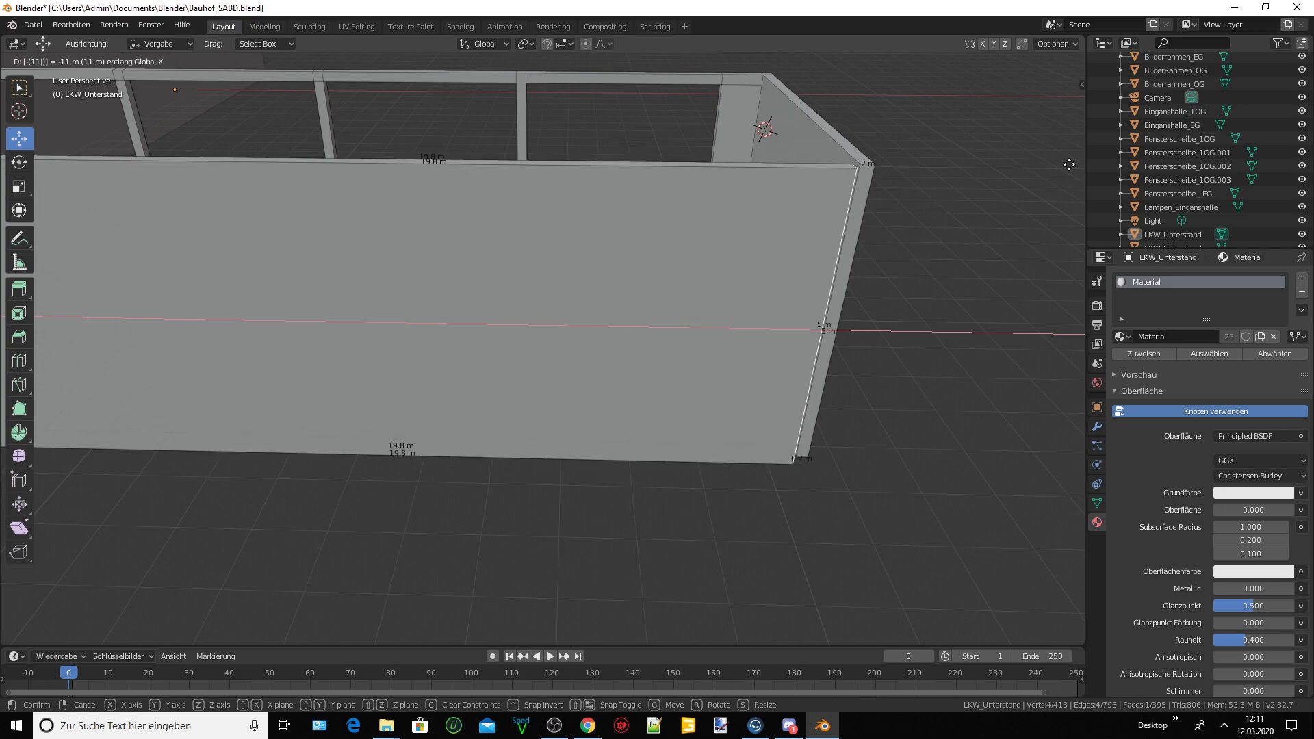
pyautogui.write('0')
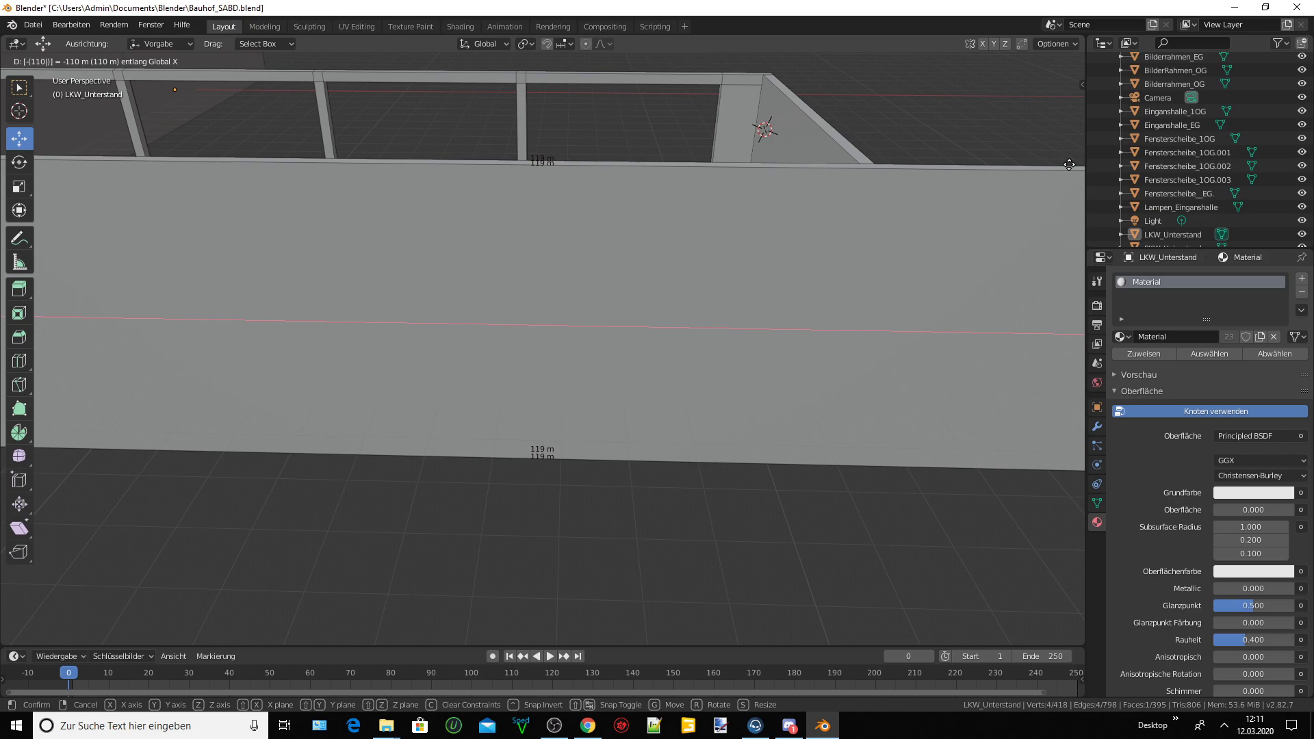
pyautogui.press('BackSpace')
pyautogui.write('.2')
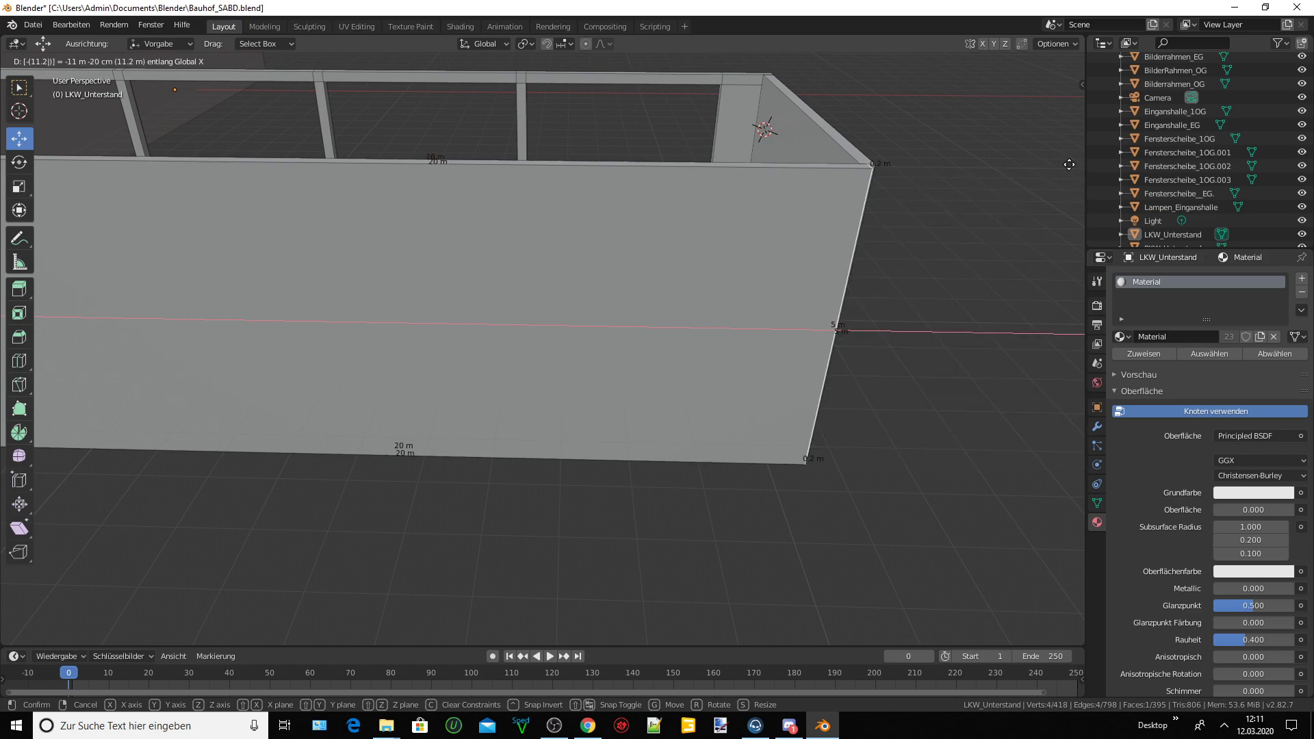
pyautogui.press('BackSpace')
pyautogui.write('3')
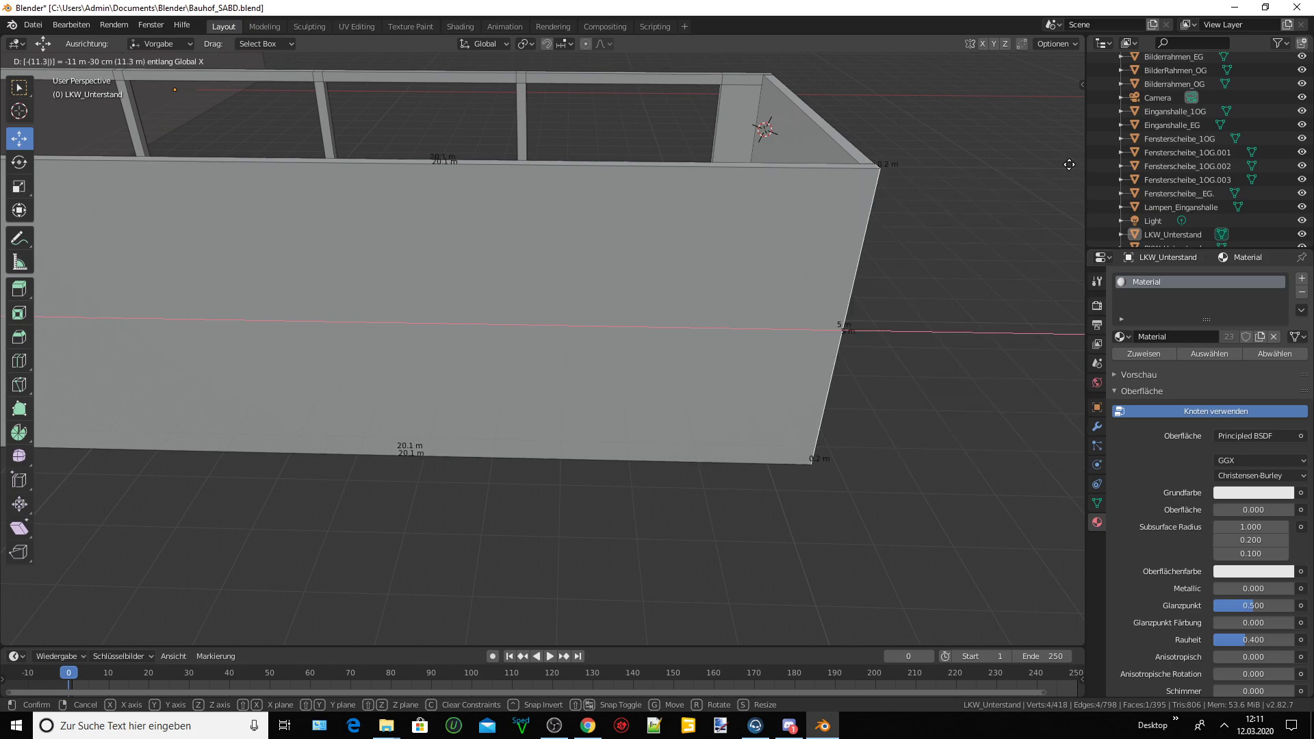
pyautogui.press('Return')
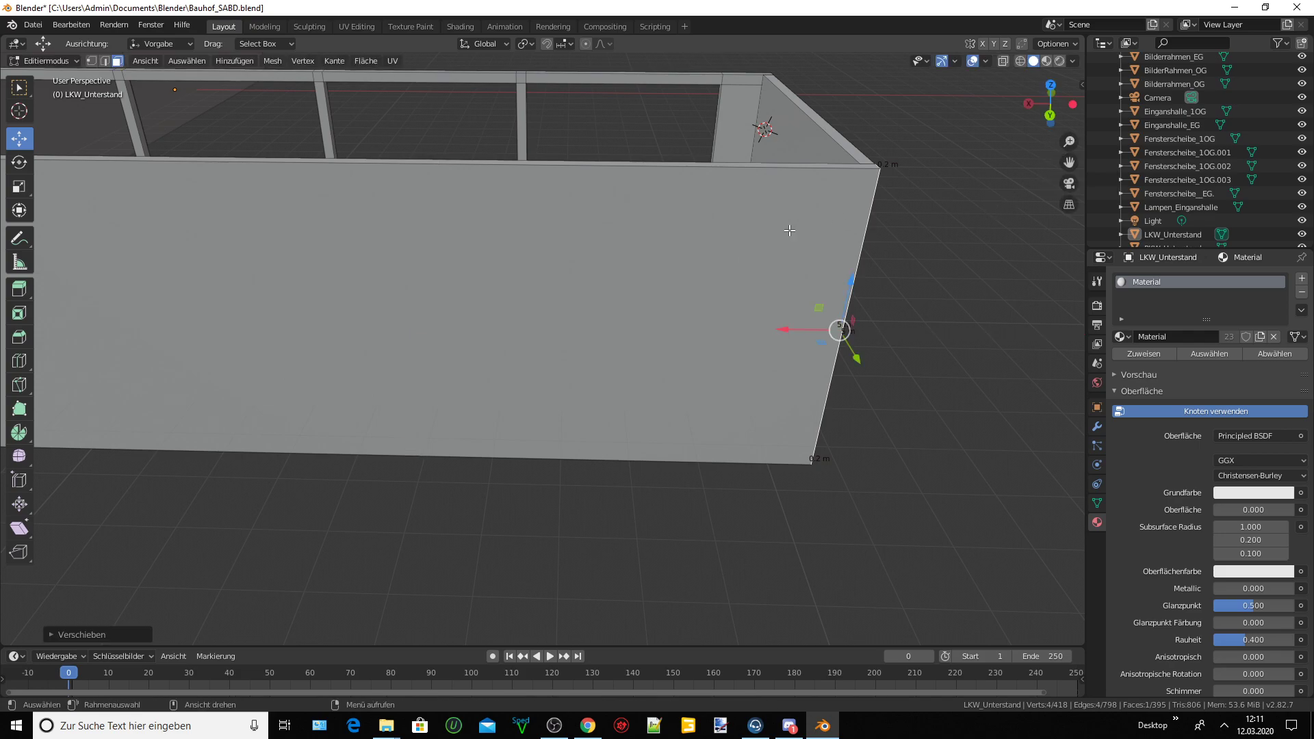
# Navigate along the shelter and select the front edge of the roof board.
pyautogui.moveTo(790, 230)
pyautogui.mouseDown(button='middle')
pyautogui.moveTo(733, 215)
pyautogui.moveTo(680, 224)
pyautogui.moveTo(739, 252)
pyautogui.moveTo(840, 244)
pyautogui.moveTo(779, 253)
pyautogui.moveTo(777, 289)
pyautogui.moveTo(758, 257)
pyautogui.moveTo(932, 308)
pyautogui.moveTo(1027, 206)
pyautogui.mouseUp(button='middle')
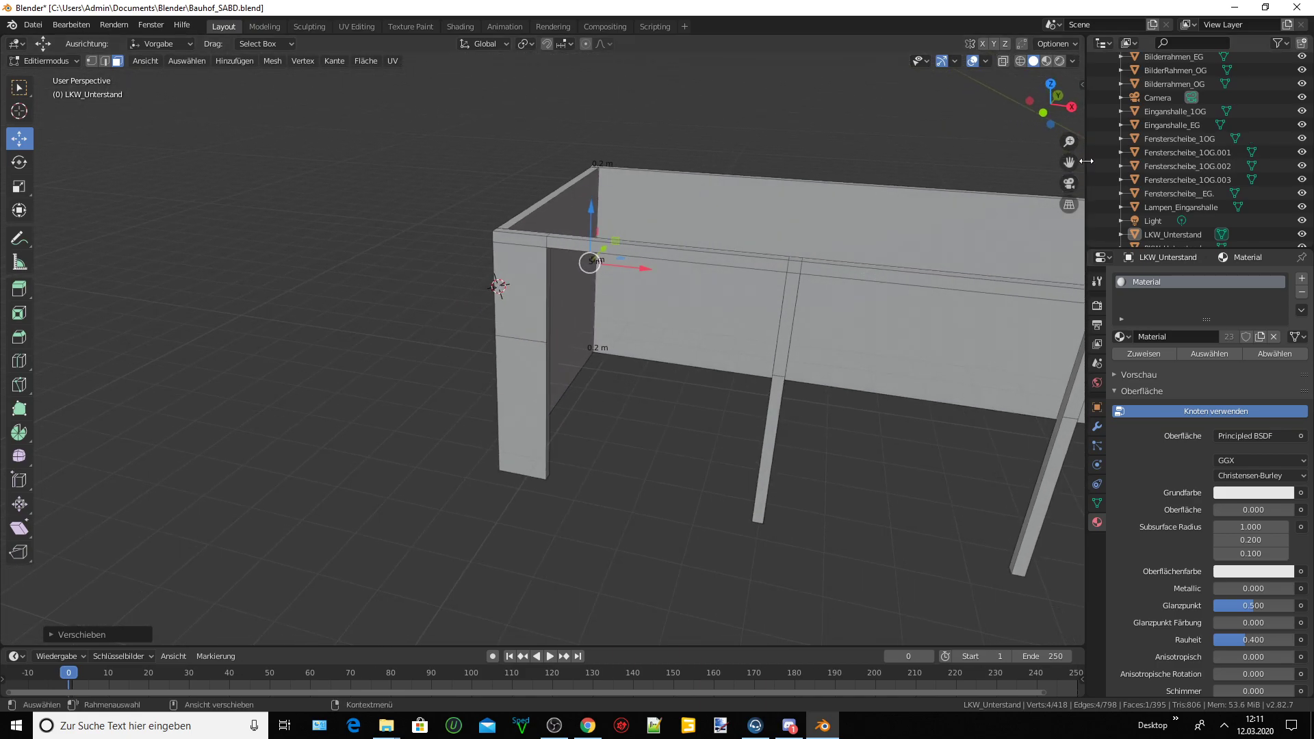
pyautogui.moveTo(1075, 164)
pyautogui.mouseDown(button='middle')
pyautogui.moveTo(899, 304)
pyautogui.moveTo(918, 303)
pyautogui.mouseUp(button='middle')
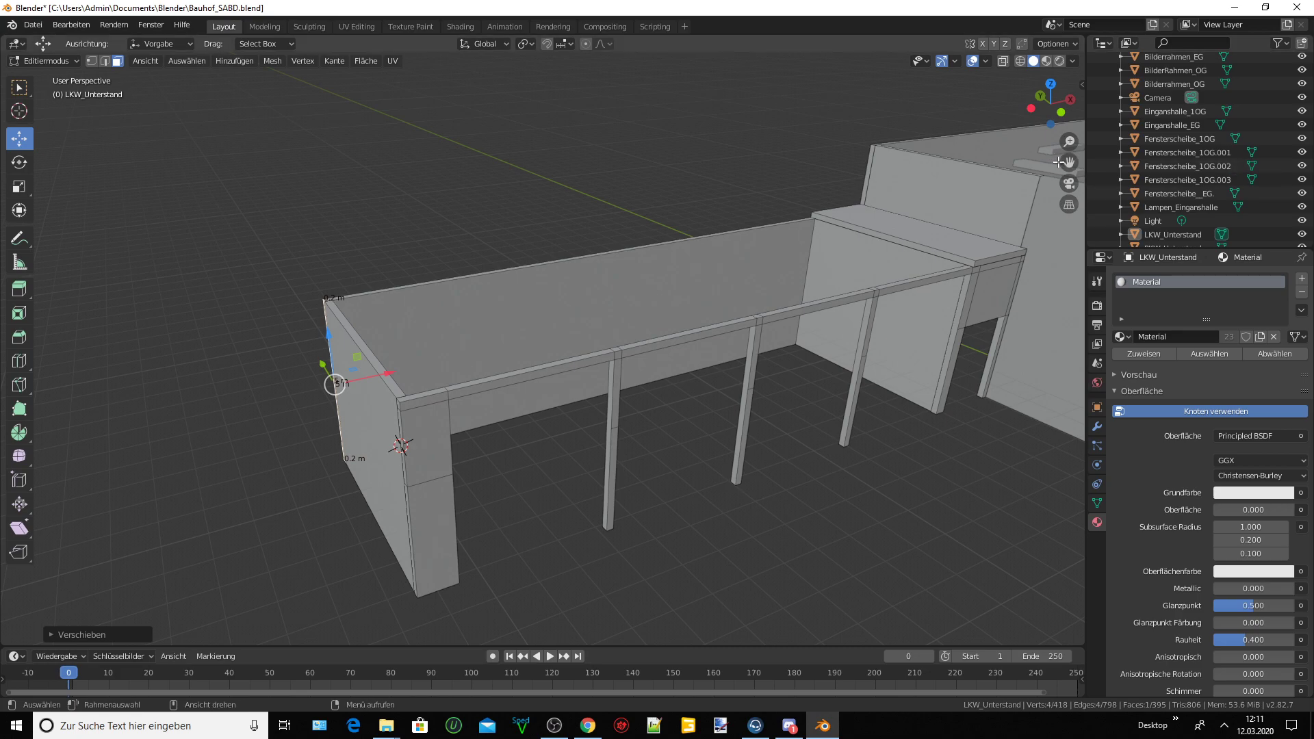
pyautogui.moveTo(1068, 162); pyautogui.dragTo(787, 323)
pyautogui.scroll(2, 786, 323)
pyautogui.scroll(2, 782, 327)
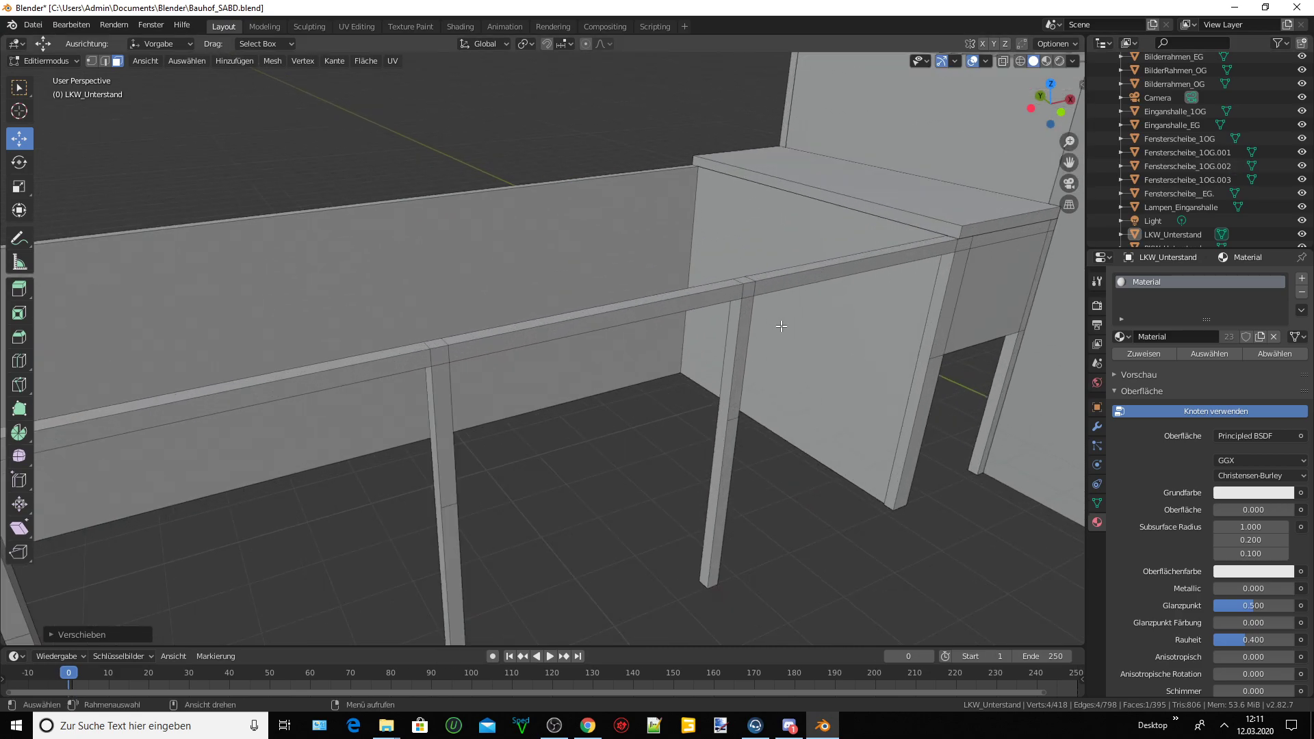
pyautogui.scroll(-2, 828, 335)
pyautogui.click(811, 238)
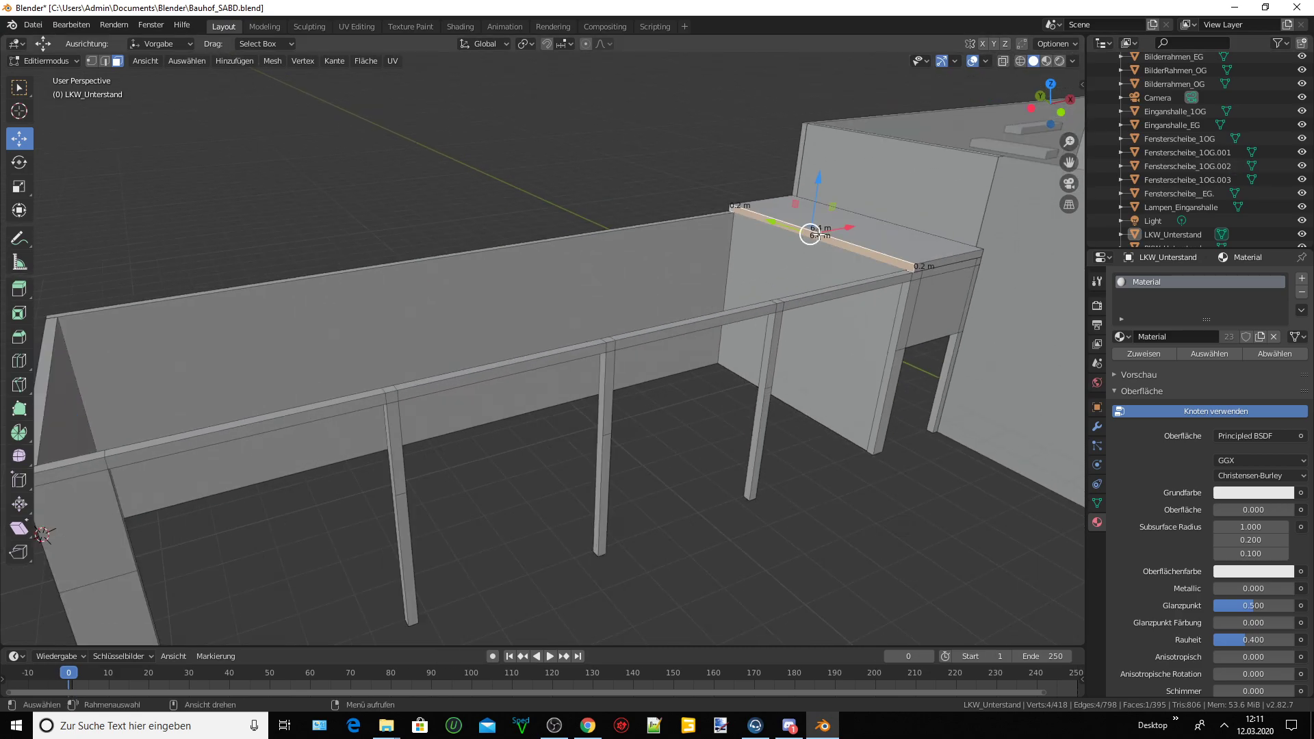
pyautogui.moveTo(846, 262); pyautogui.dragTo(823, 265, button='middle')
pyautogui.moveTo(1069, 163); pyautogui.dragTo(1069, 164)
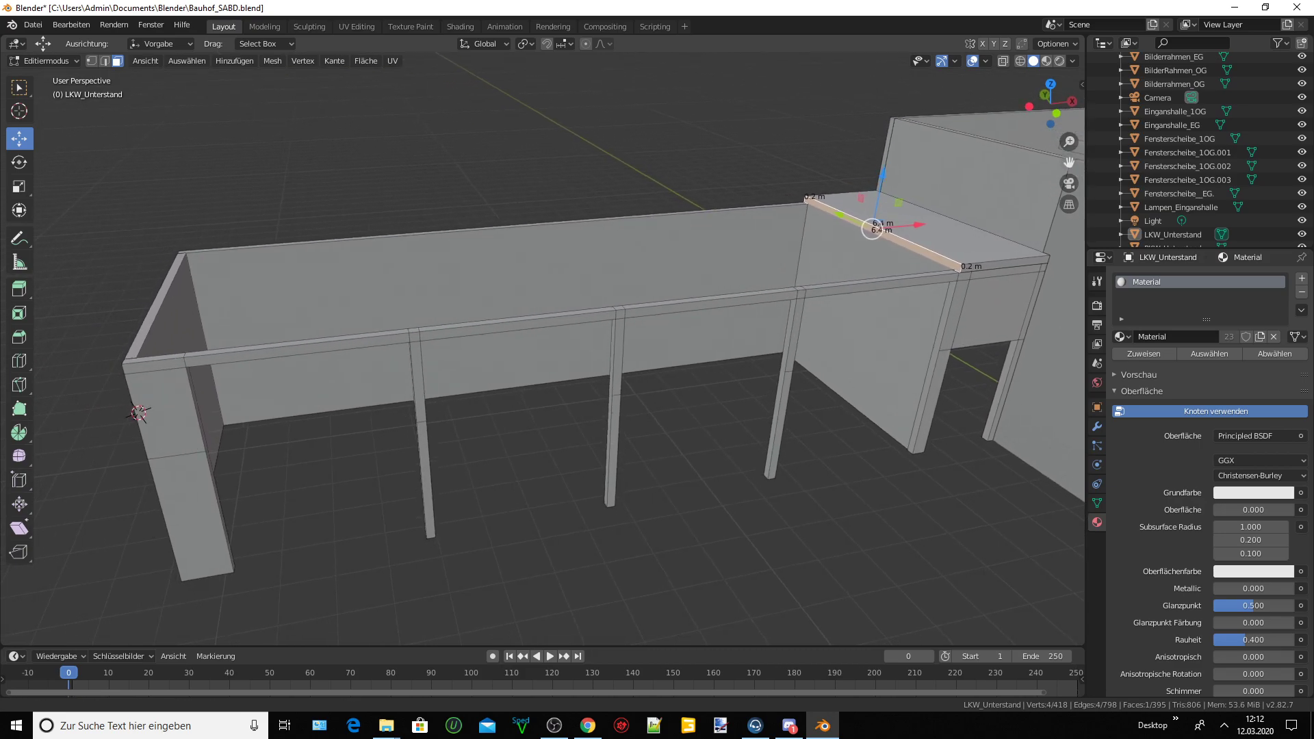
# Move the roof edge -17.63 m along X so the roof spans about 20.1 m.
pyautogui.press('g')
pyautogui.press('x')
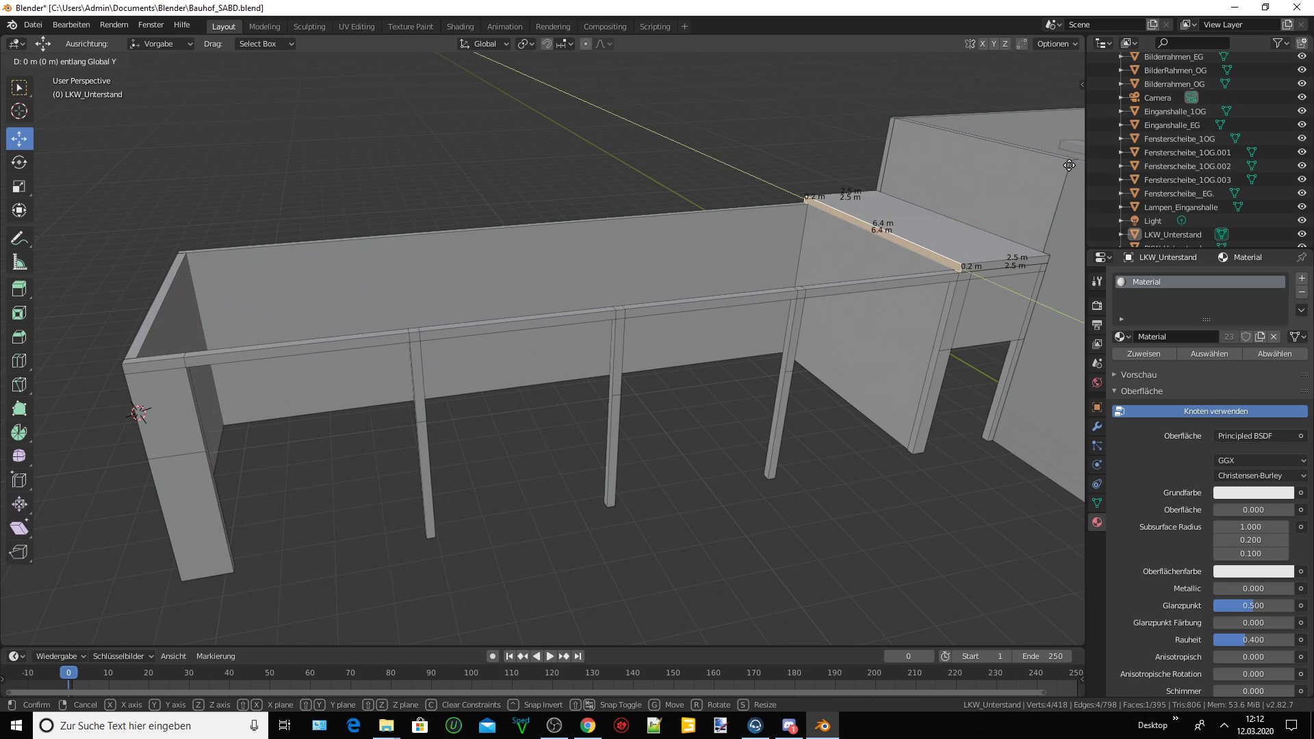
pyautogui.write('1')
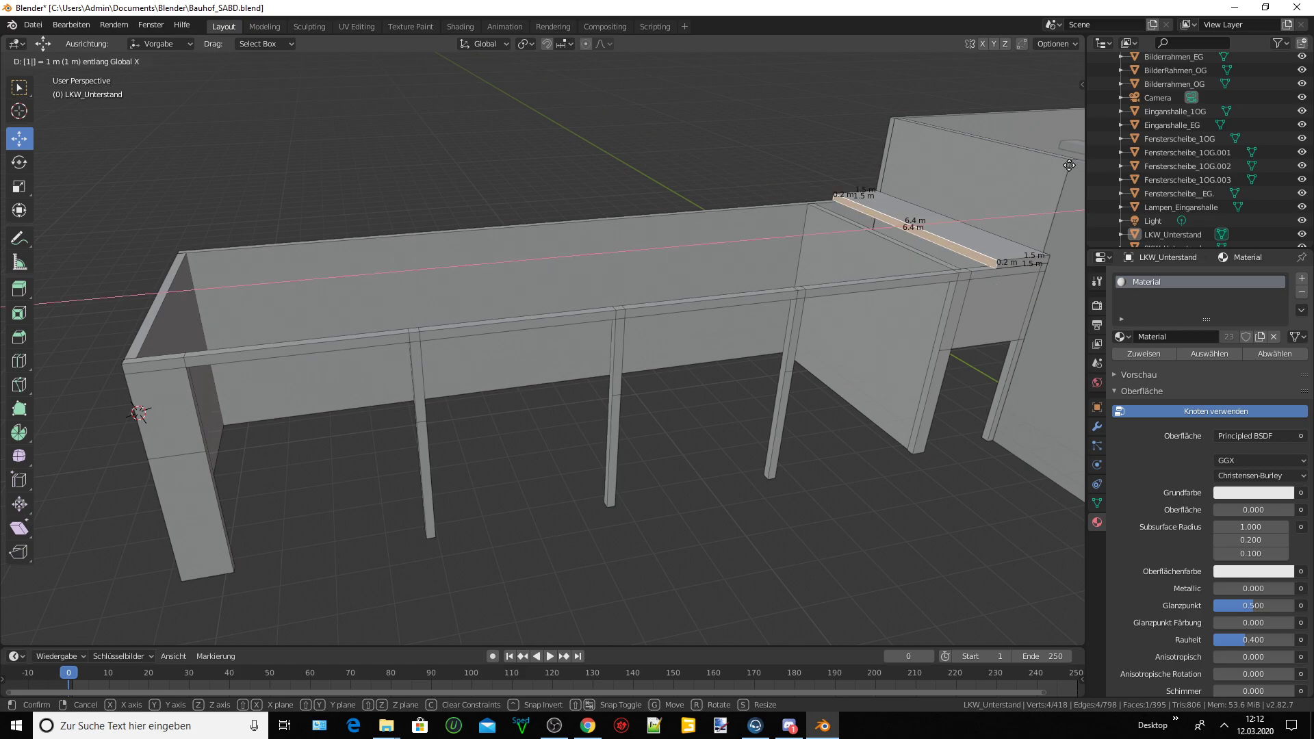
pyautogui.write('-(10')
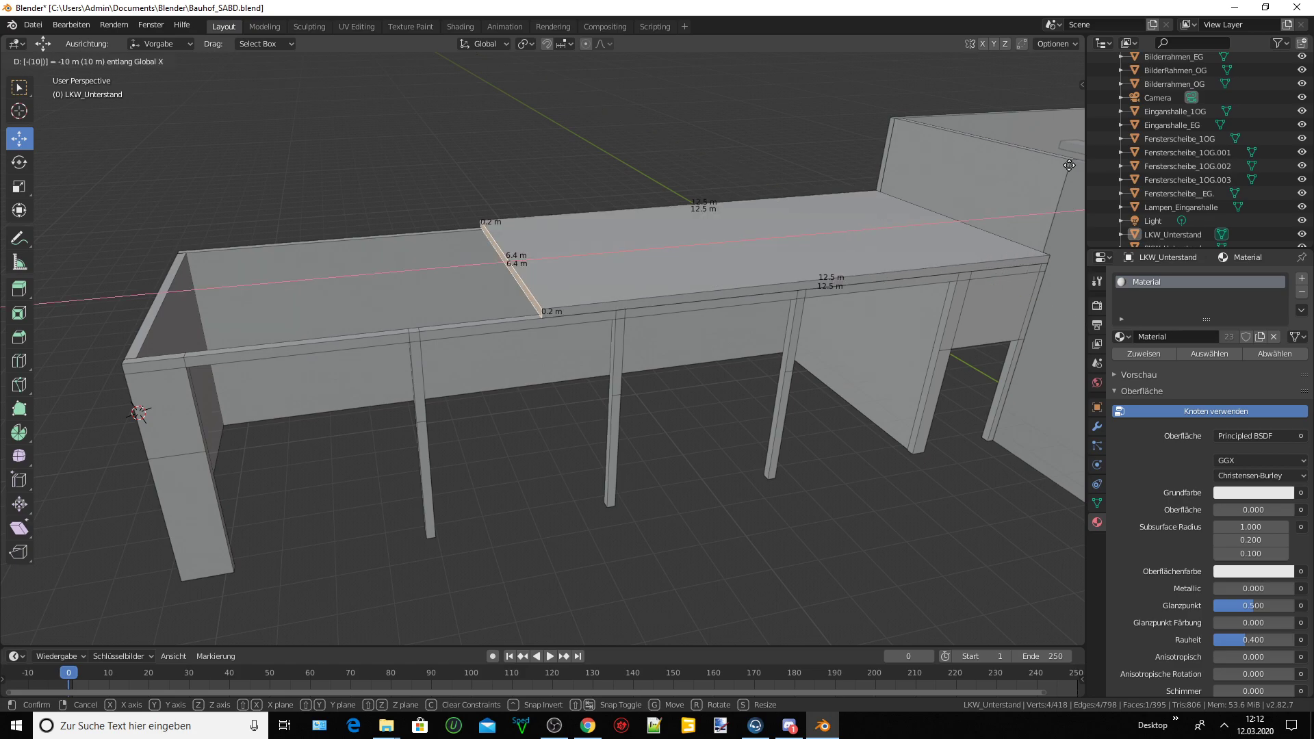
pyautogui.press('BackSpace')
pyautogui.write('2')
pyautogui.press('BackSpace')
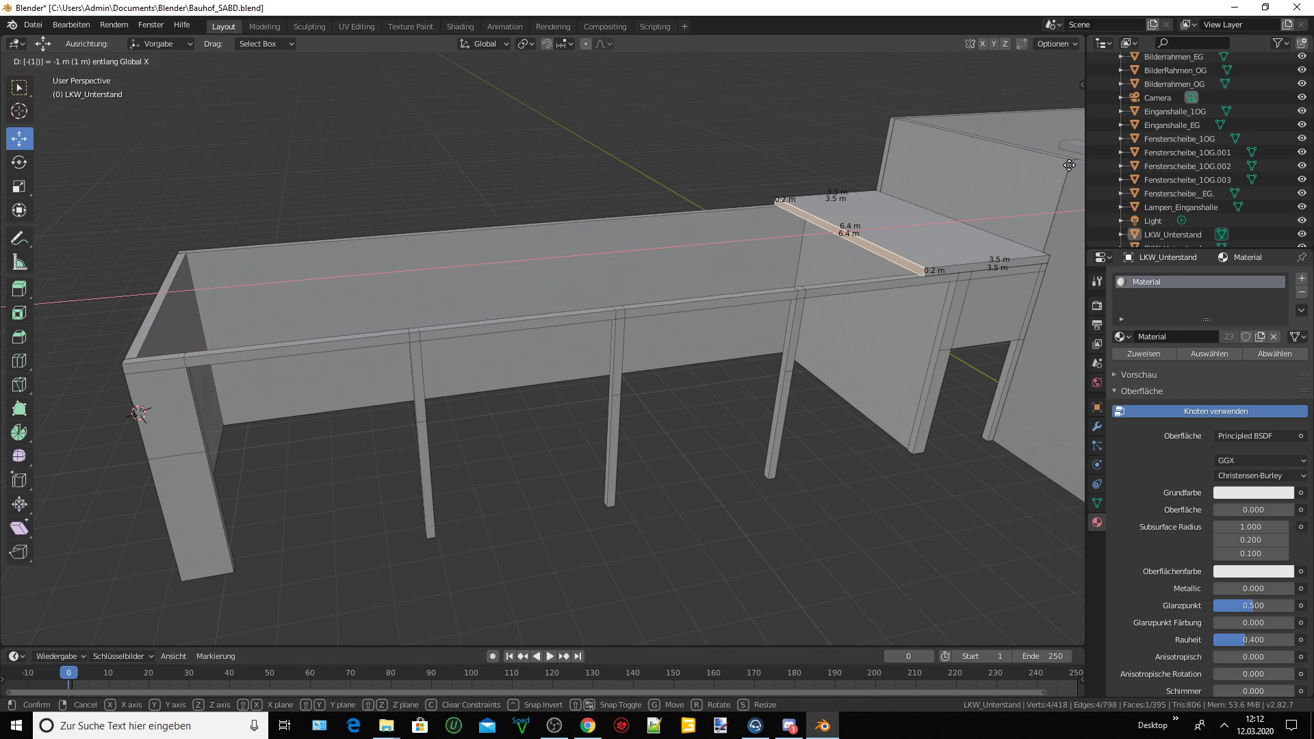
pyautogui.write('2')
pyautogui.press('BackSpace')
pyautogui.write('3')
pyautogui.press('BackSpace')
pyautogui.write('6')
pyautogui.press('BackSpace')
pyautogui.write('8')
pyautogui.press('BackSpace')
pyautogui.write('7.')
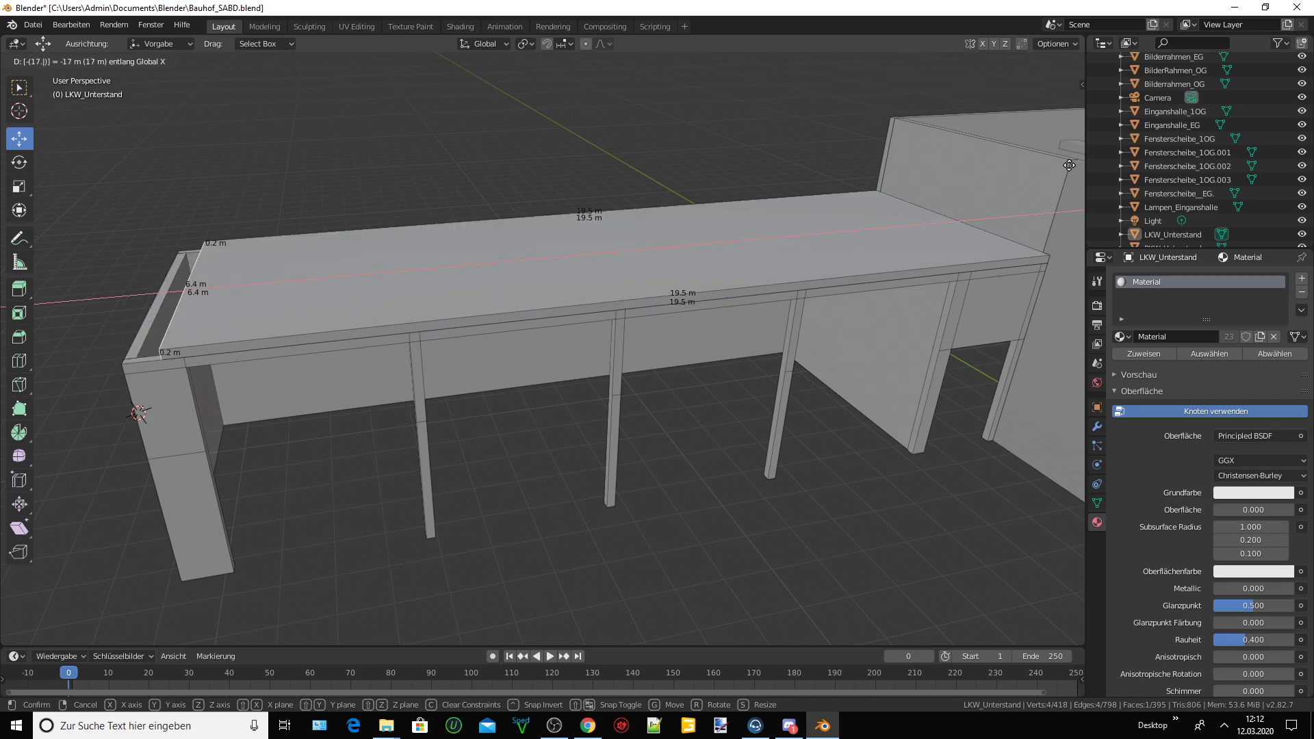
pyautogui.write('8')
pyautogui.press('BackSpace')
pyautogui.write('6')
pyautogui.press('BackSpace')
pyautogui.write('7')
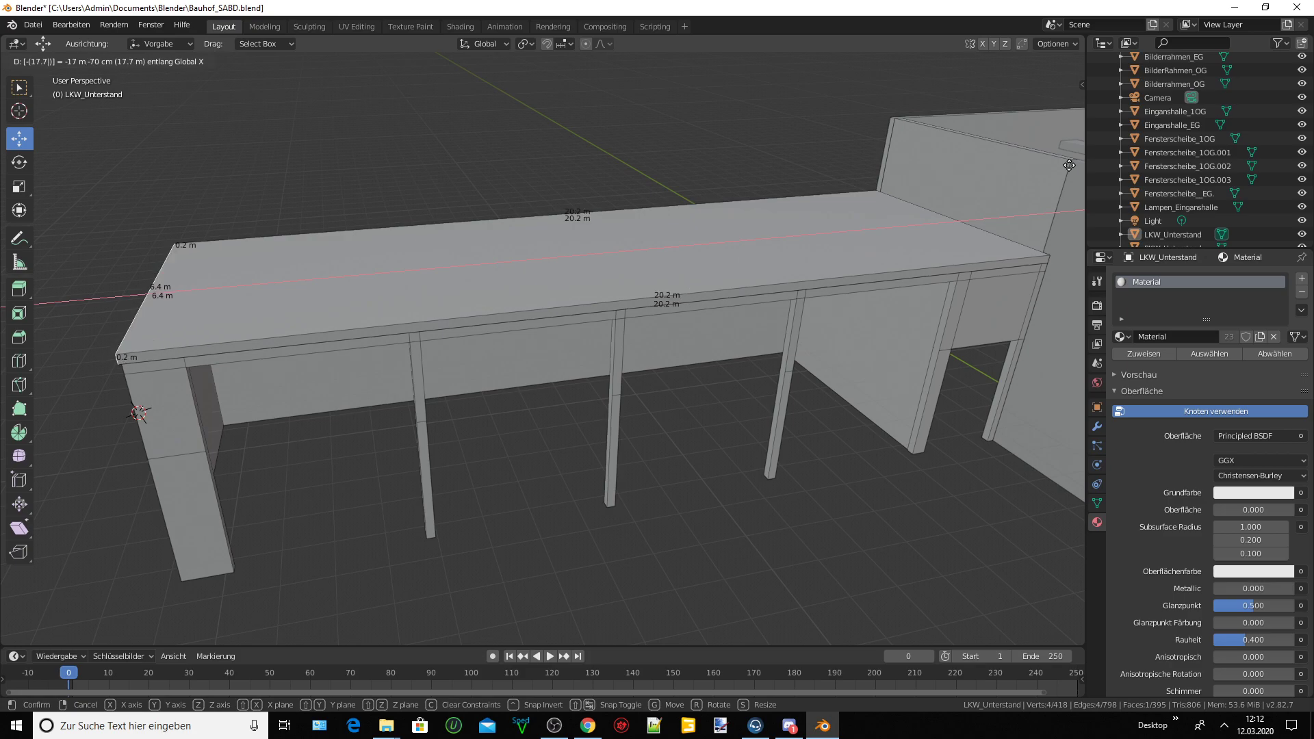
pyautogui.press('BackSpace')
pyautogui.write('6')
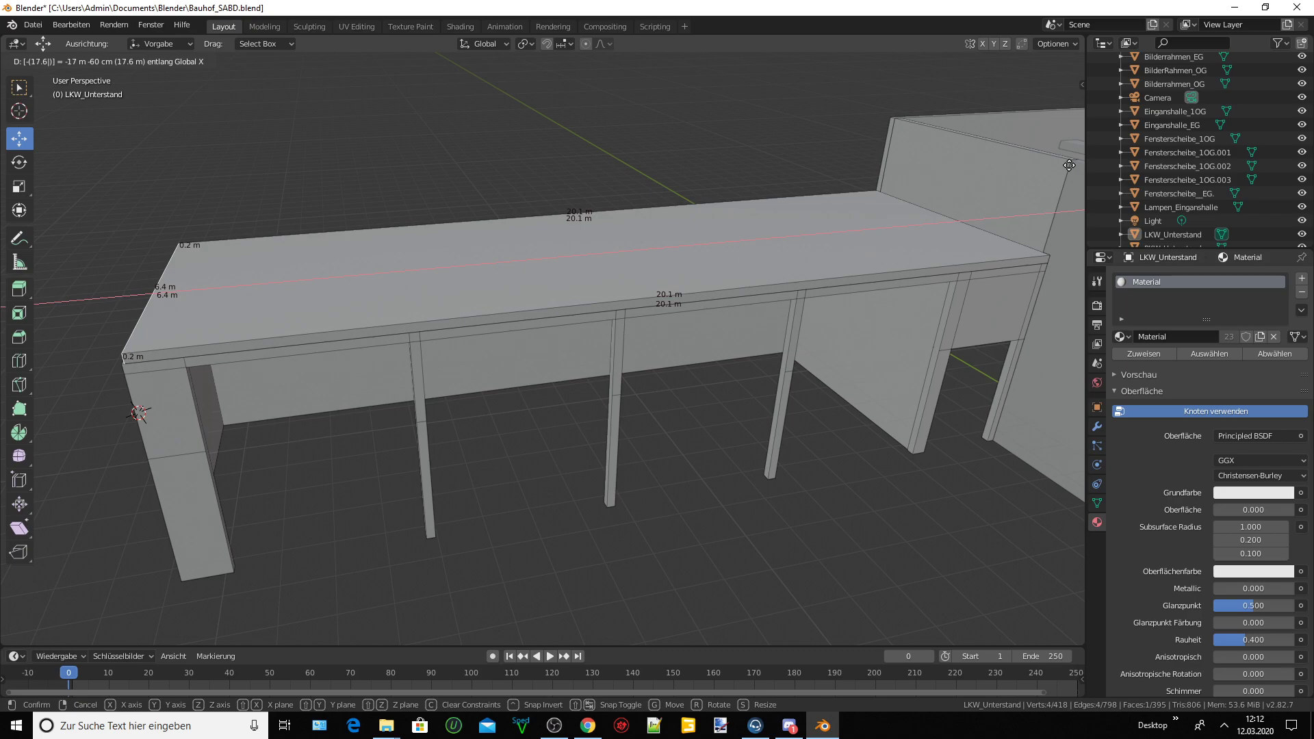
pyautogui.write('1')
pyautogui.press('BackSpace')
pyautogui.write('2')
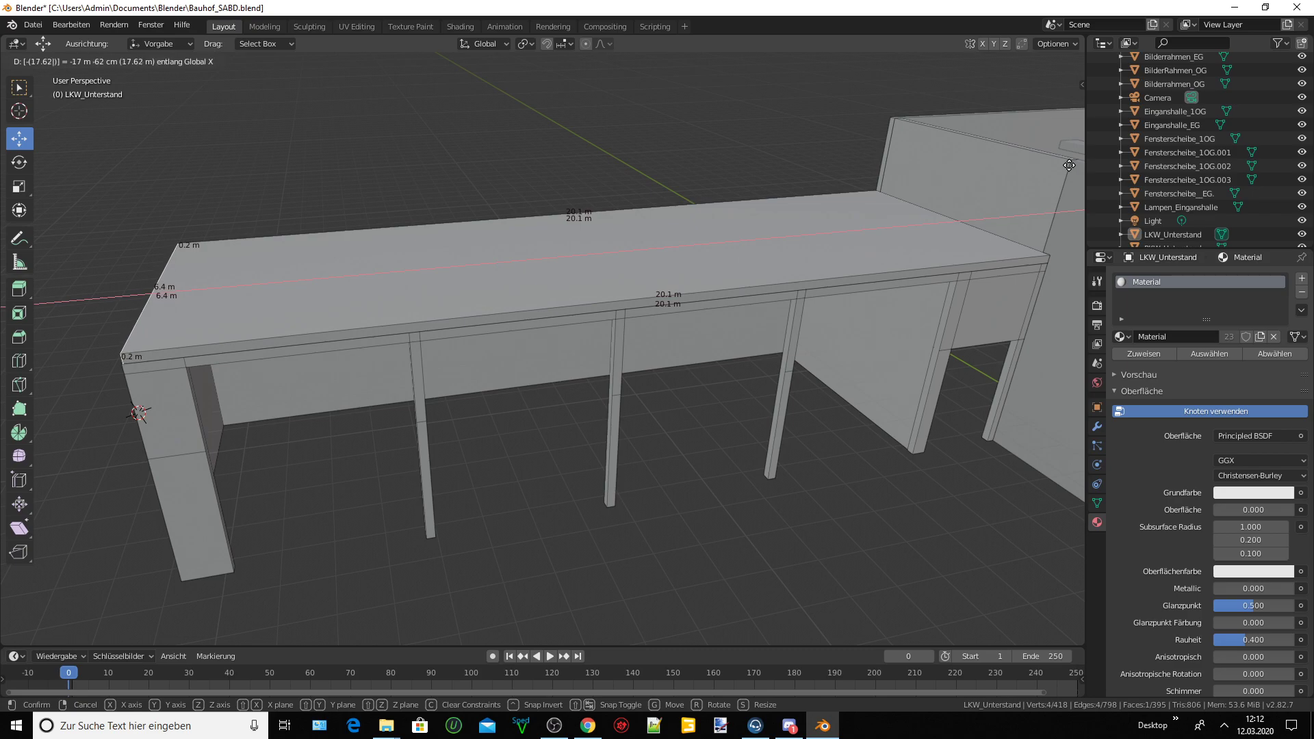
pyautogui.press('BackSpace')
pyautogui.write('4')
pyautogui.press('BackSpace')
pyautogui.write('3')
pyautogui.press('Return')
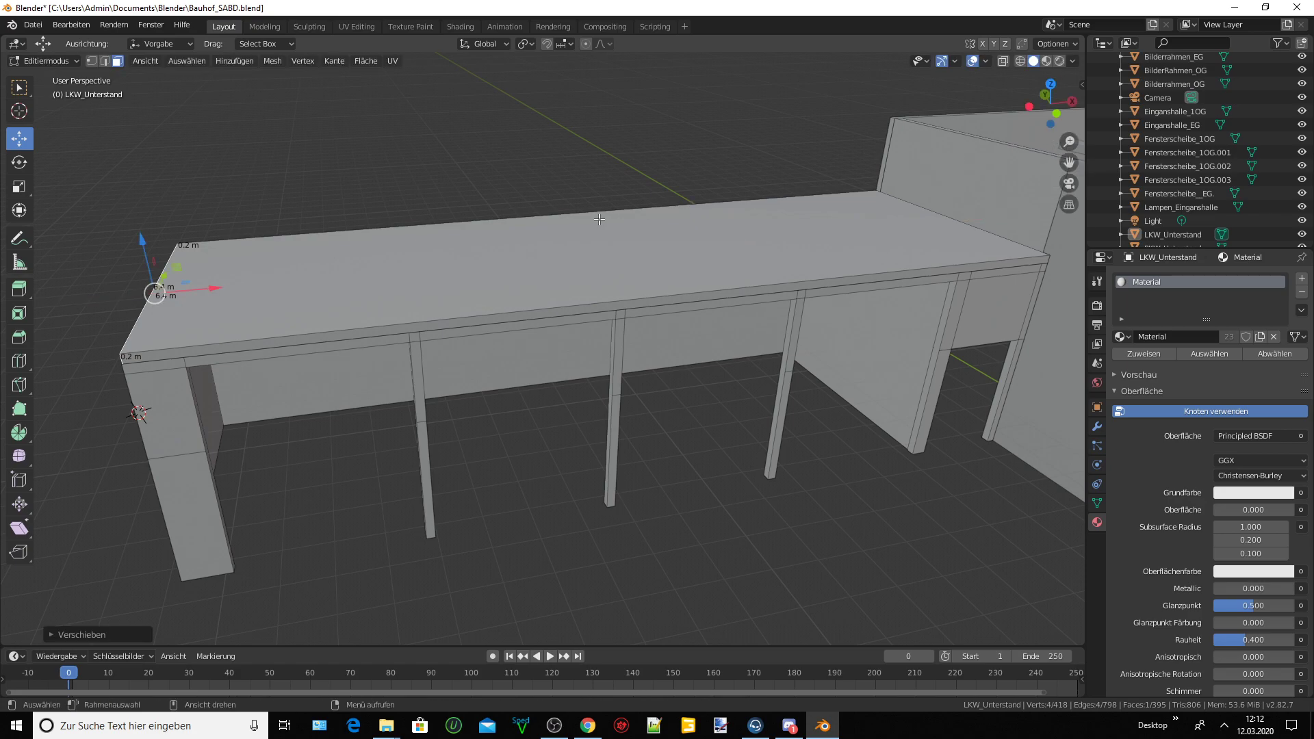
# At the shelter's left end, offset the roof end face -0.01 m along X.
pyautogui.moveTo(599, 219)
pyautogui.mouseDown(button='middle')
pyautogui.moveTo(643, 202)
pyautogui.moveTo(487, 241)
pyautogui.mouseUp(button='middle')
pyautogui.scroll(3, 381, 282)
pyautogui.scroll(2, 426, 125)
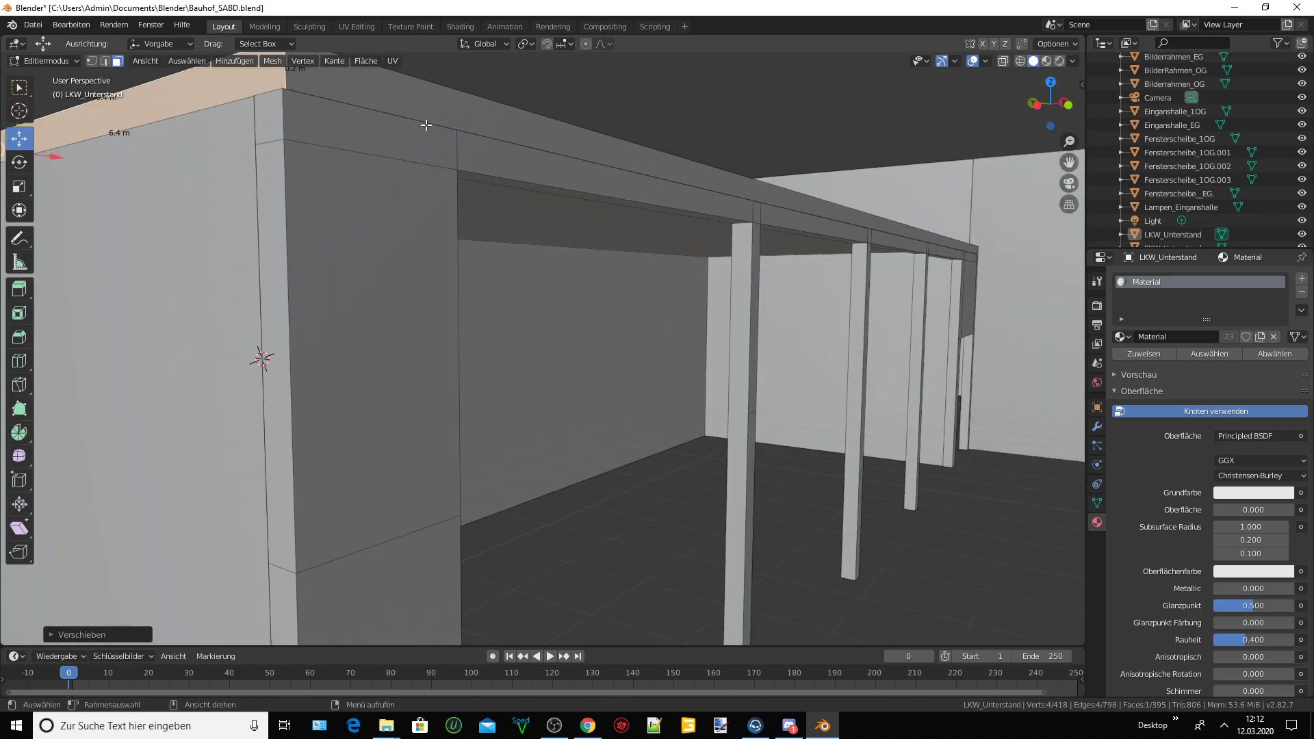
pyautogui.moveTo(424, 125); pyautogui.dragTo(390, 182, button='middle')
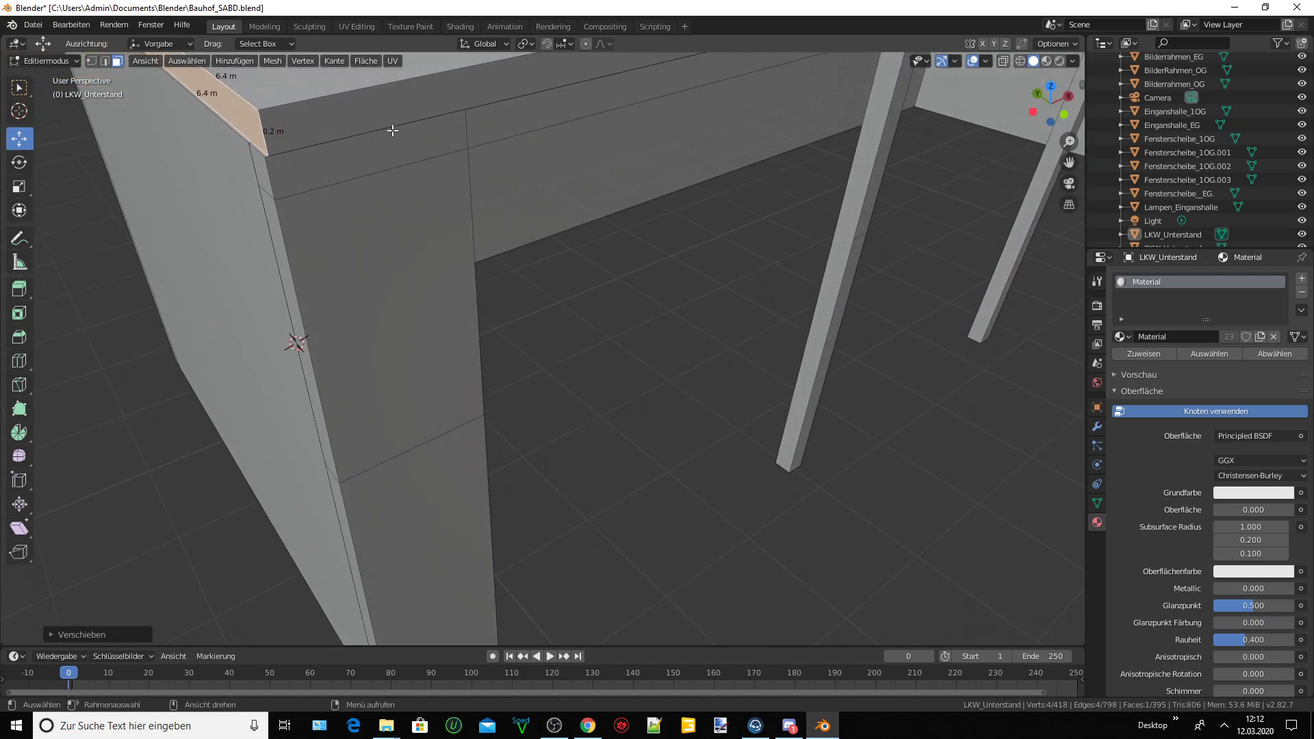
pyautogui.press('g')
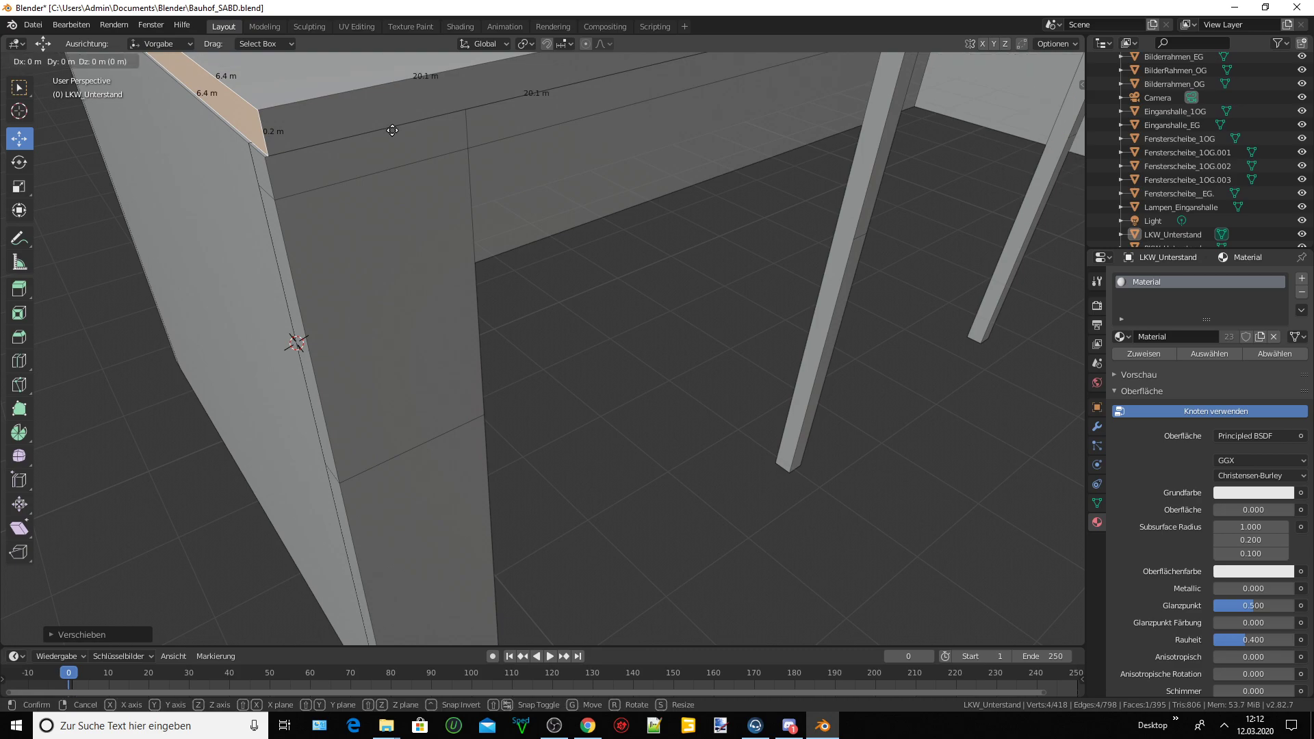
pyautogui.write('x')
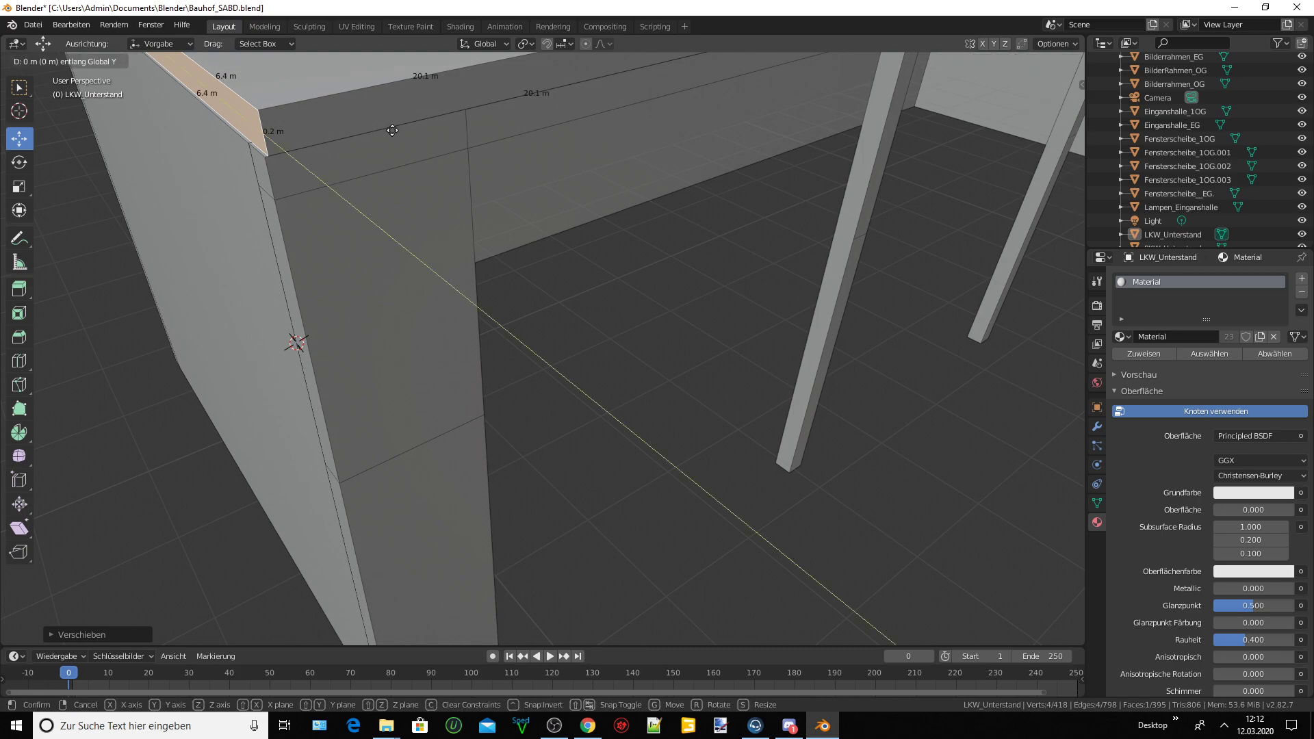
pyautogui.write('-')
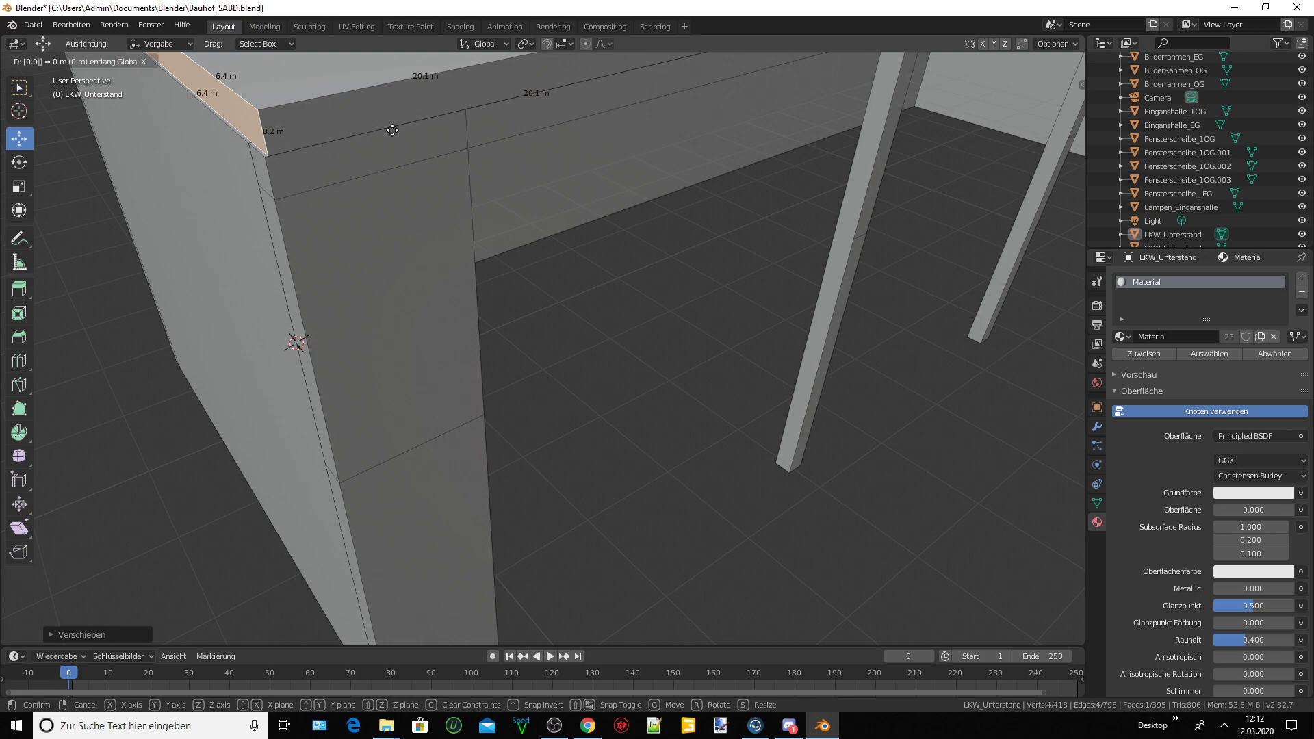
pyautogui.write('3')
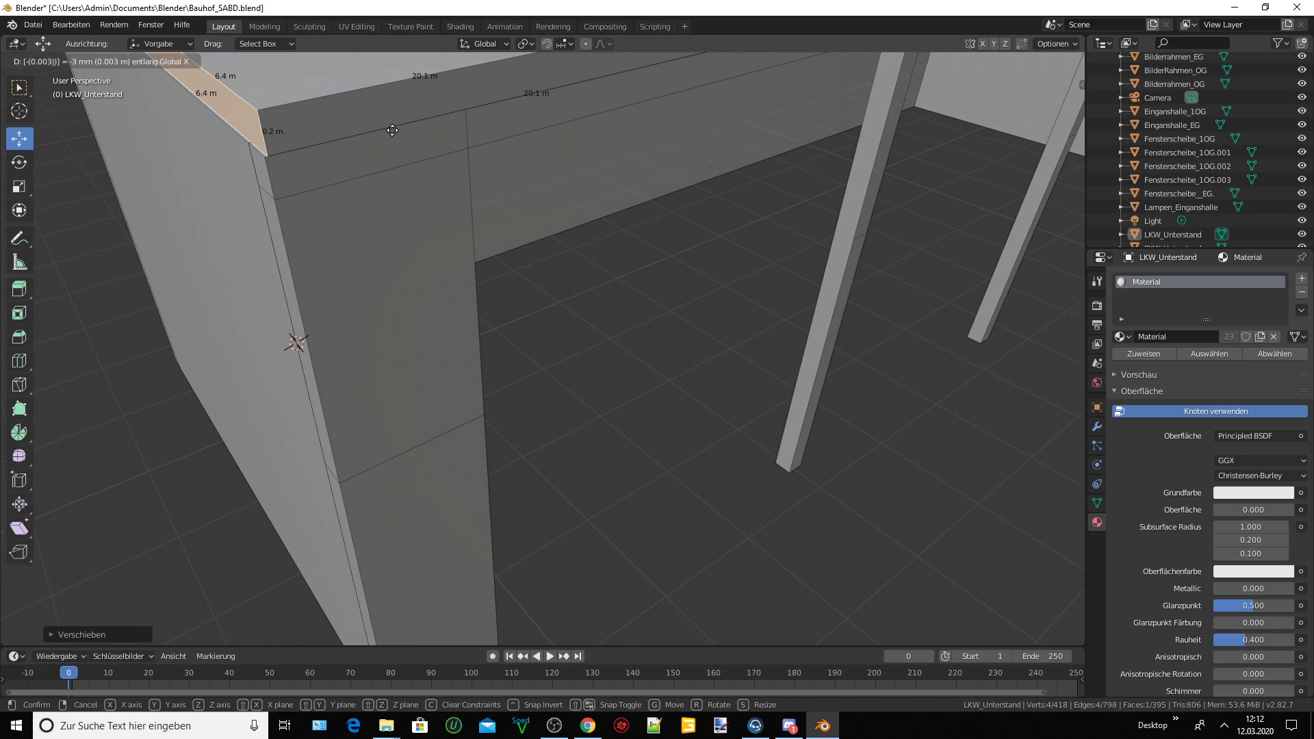
pyautogui.press('BackSpace')
pyautogui.press('BackSpace')
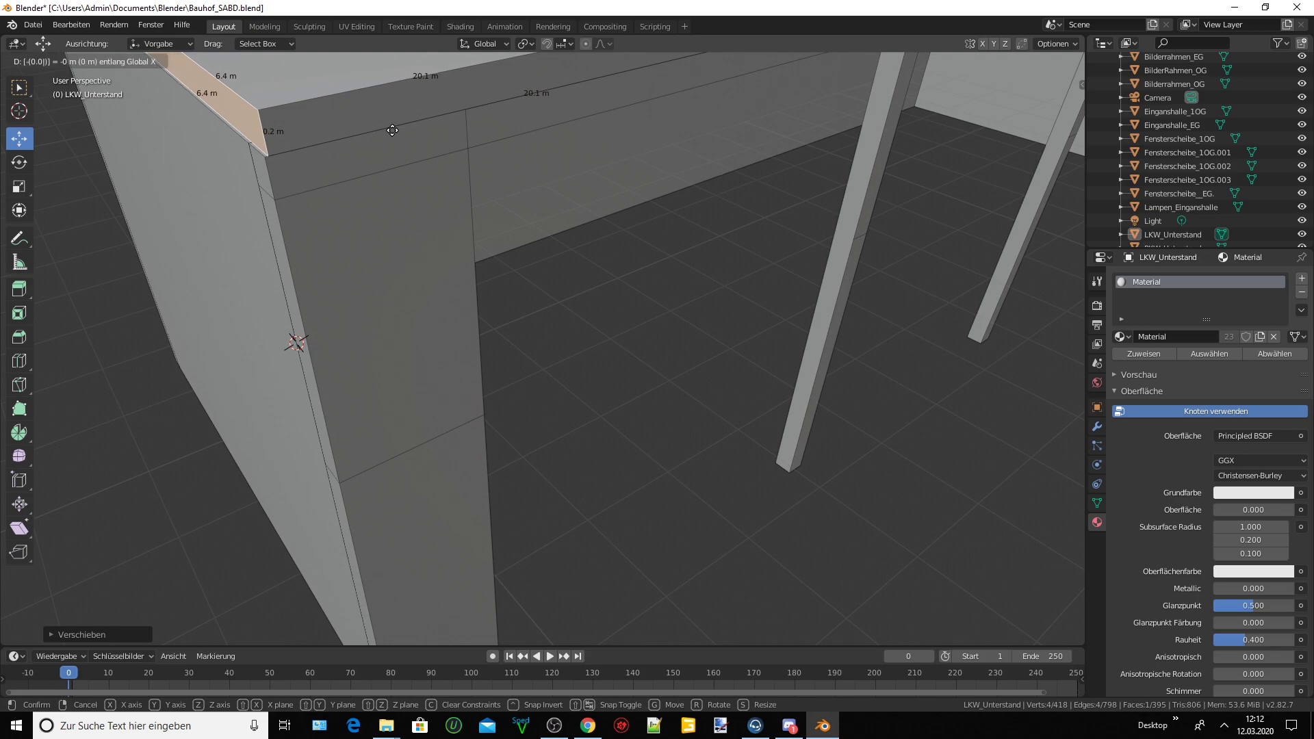
pyautogui.write('1')
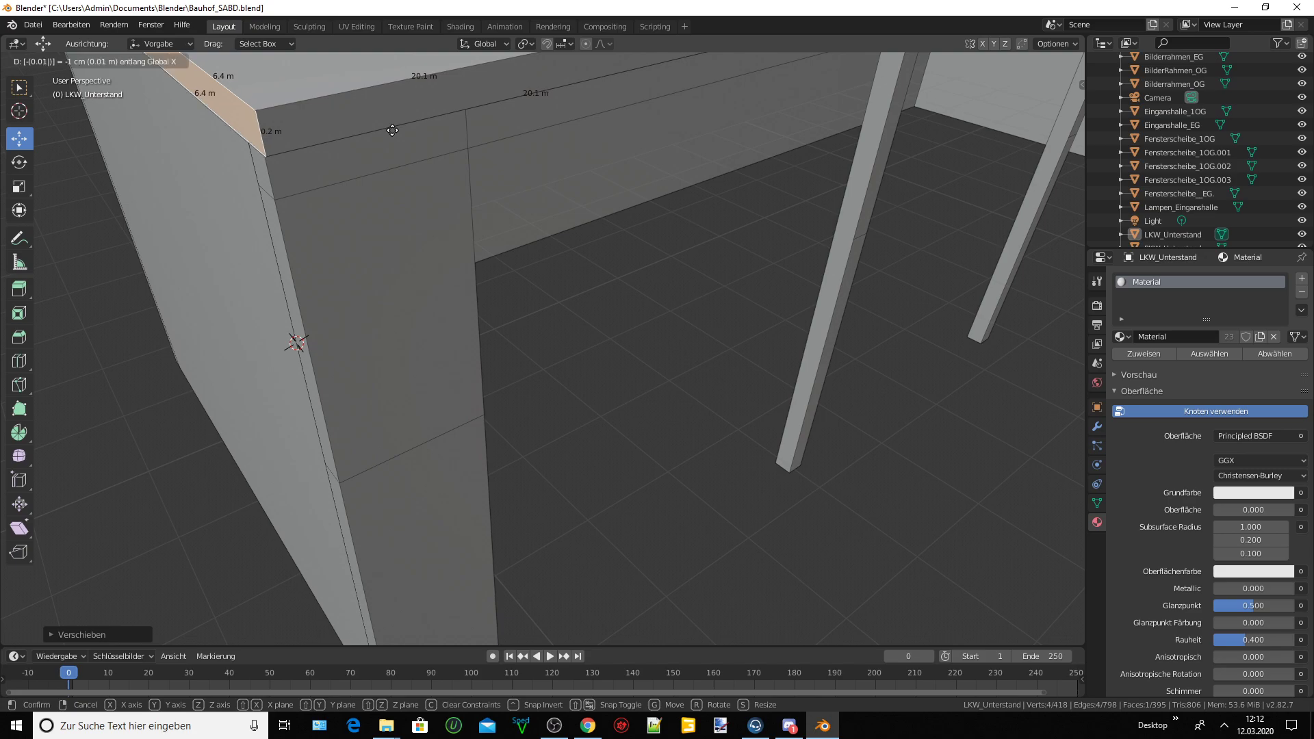
pyautogui.press('Return')
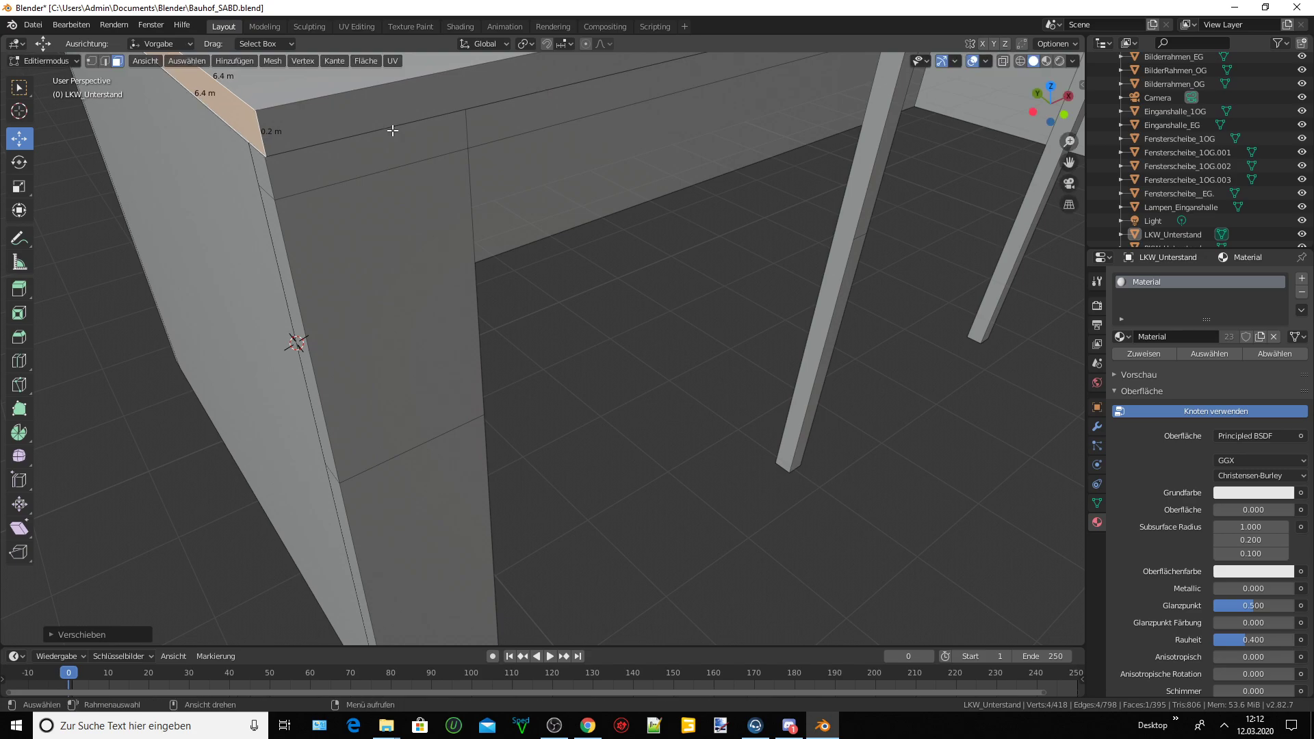
# Review the finished truck shelter against the main building and save the building file.
pyautogui.moveTo(392, 130)
pyautogui.mouseDown(button='middle')
pyautogui.moveTo(316, 138)
pyautogui.moveTo(307, 123)
pyautogui.moveTo(313, 152)
pyautogui.moveTo(334, 161)
pyautogui.moveTo(322, 205)
pyautogui.moveTo(443, 137)
pyautogui.moveTo(817, 140)
pyautogui.mouseUp(button='middle')
pyautogui.moveTo(1069, 162); pyautogui.dragTo(725, 232)
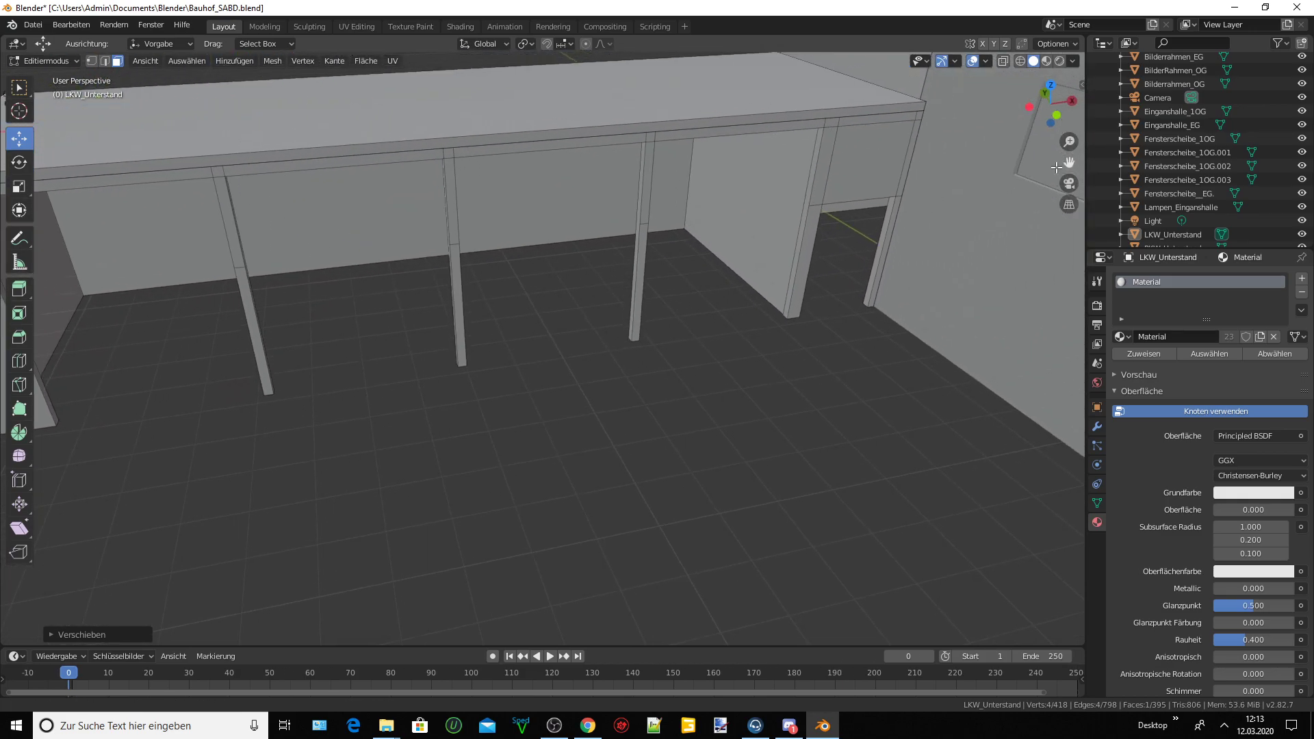
pyautogui.scroll(-2, 725, 232)
pyautogui.scroll(-2, 722, 231)
pyautogui.scroll(3, 719, 229)
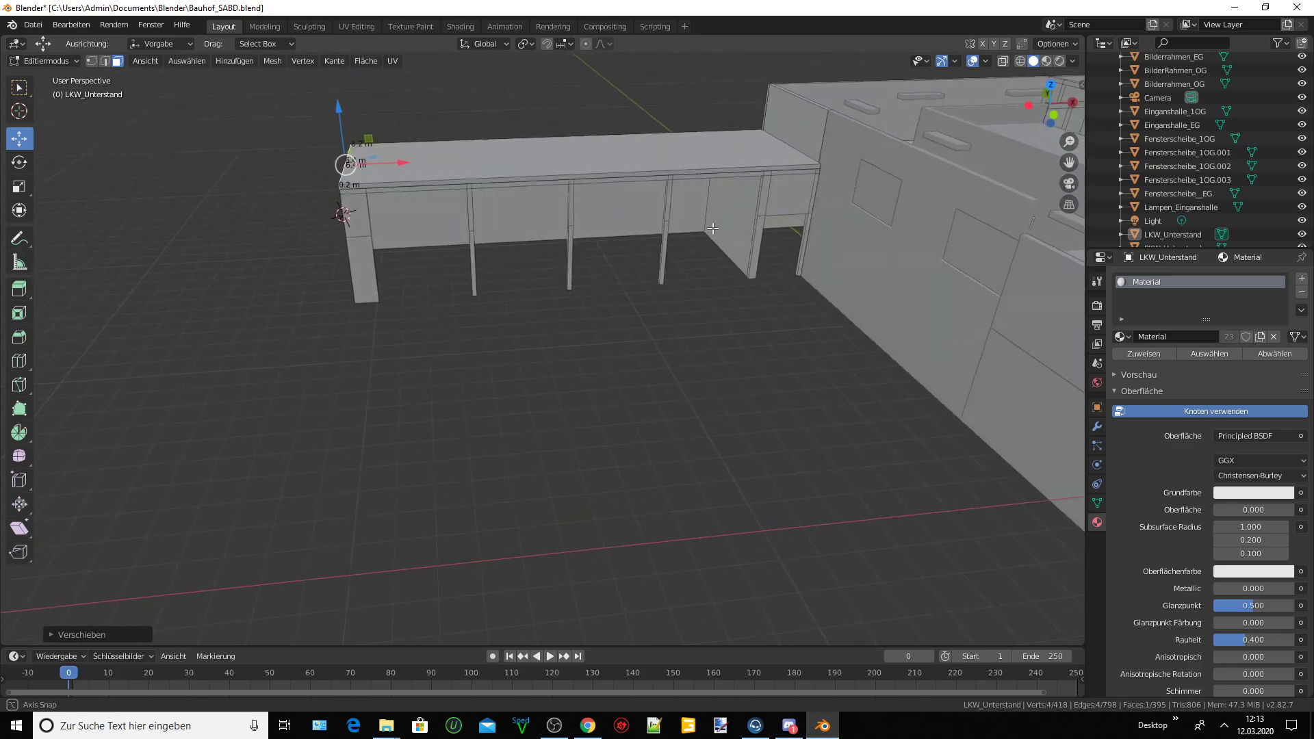
pyautogui.scroll(2, 713, 228)
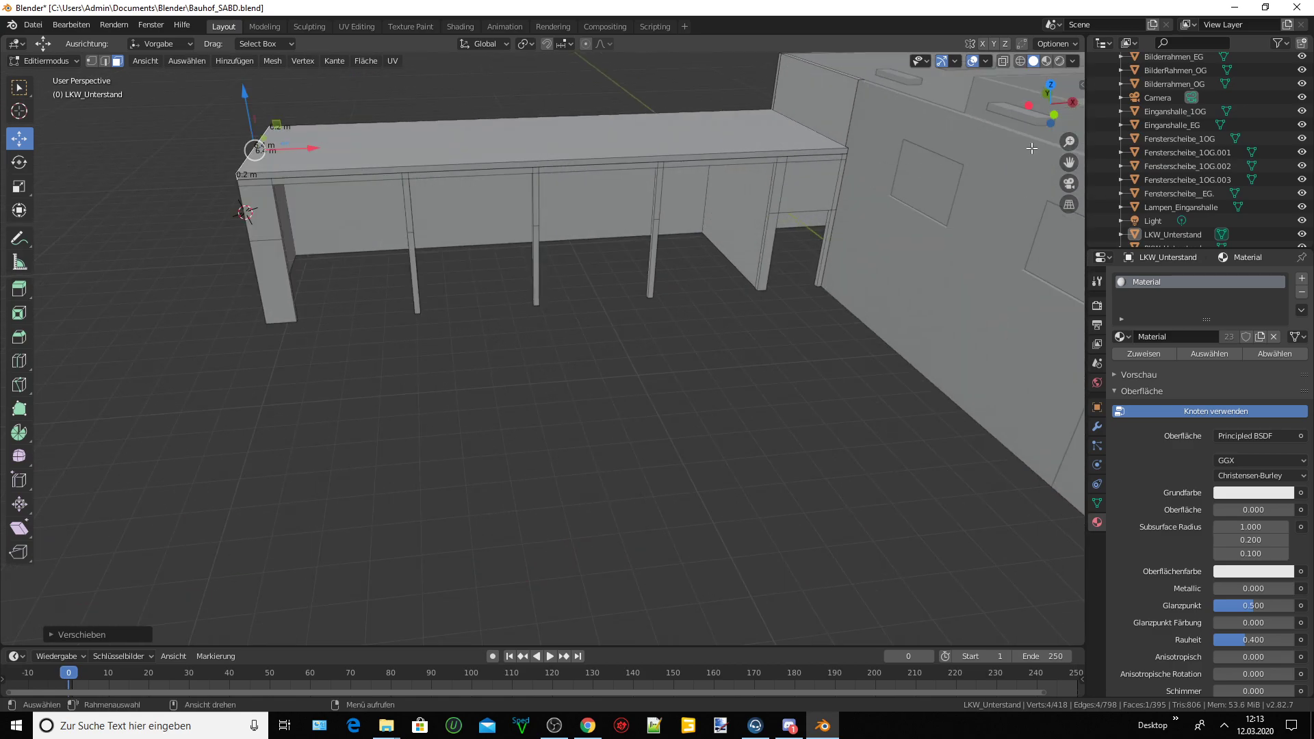
pyautogui.keyDown('shift'); pyautogui.moveTo(1031, 149); pyautogui.dragTo(278, 209, button='middle'); pyautogui.keyUp('shift')
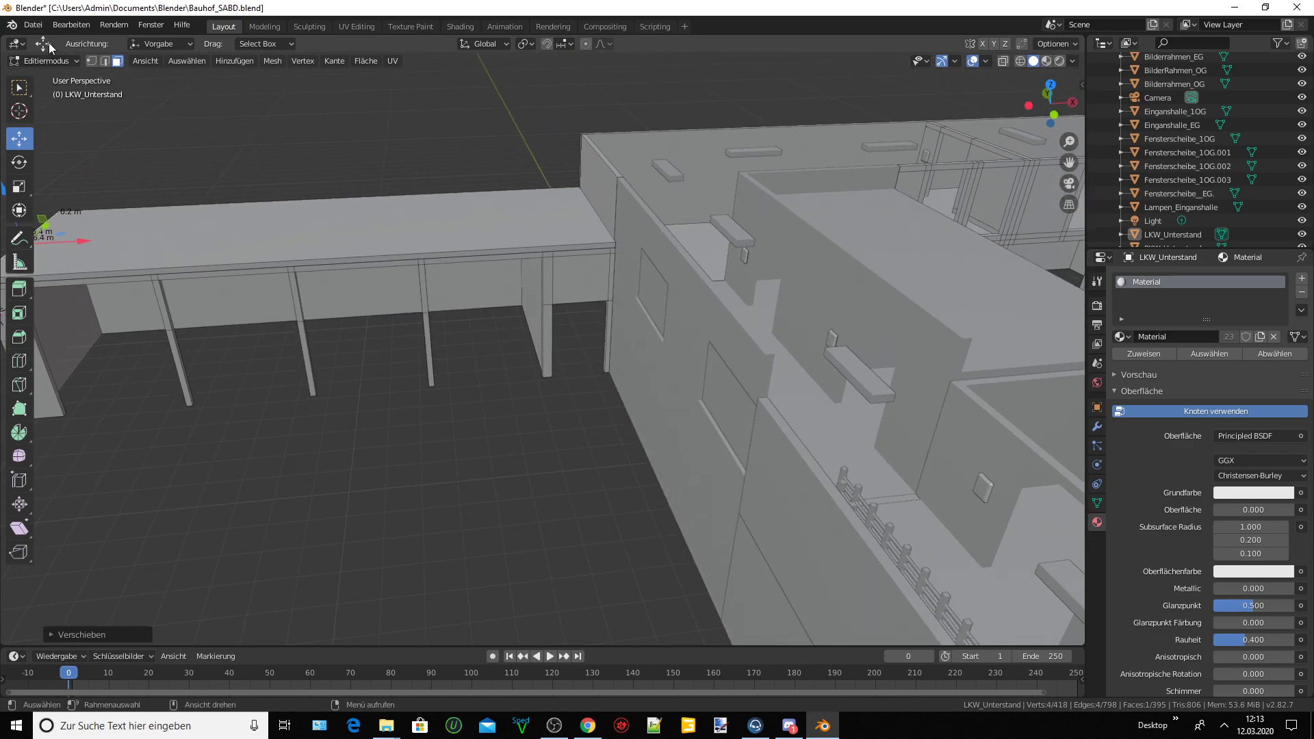
pyautogui.click(33, 25)
pyautogui.click(70, 112)
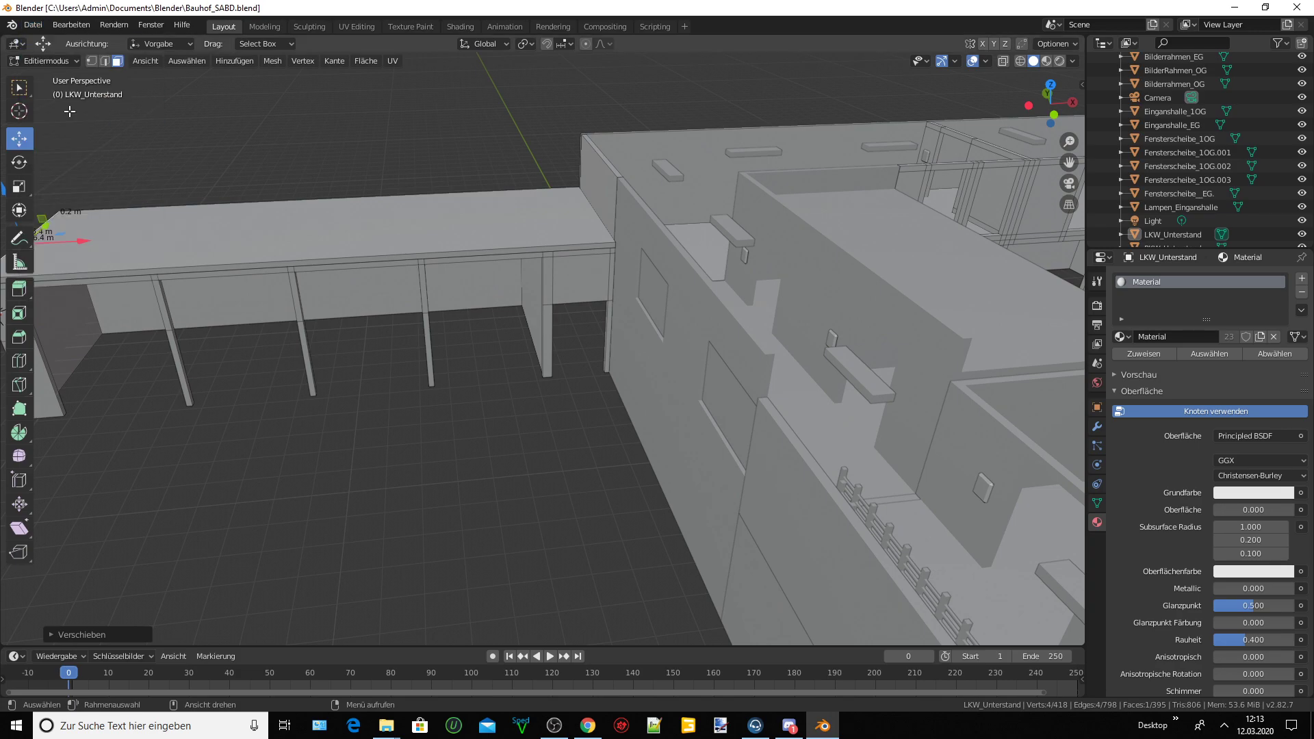
# Return to Object Mode and select the Lampen_Eingangshalle lamps on the upper floor.
pyautogui.click(69, 62)
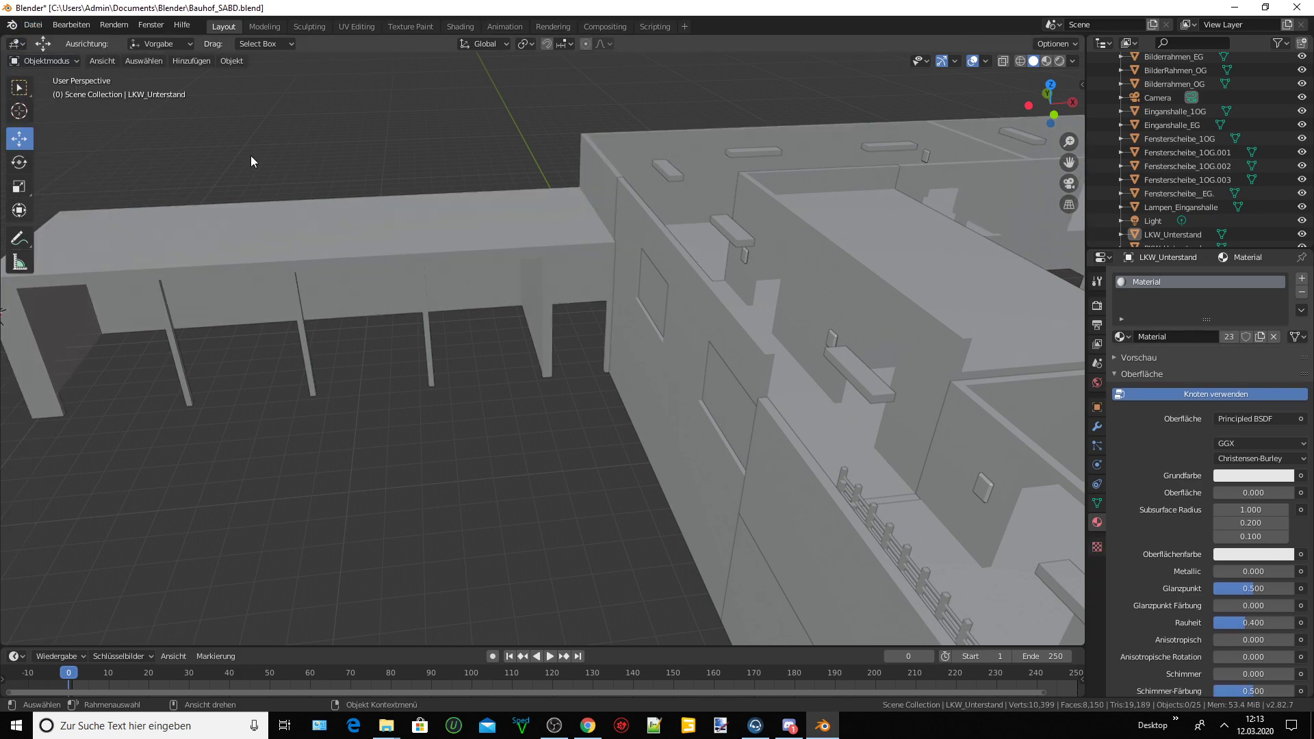
pyautogui.scroll(-5, 251, 155)
pyautogui.moveTo(250, 155)
pyautogui.mouseDown(button='middle')
pyautogui.moveTo(306, 187)
pyautogui.moveTo(278, 185)
pyautogui.moveTo(319, 182)
pyautogui.moveTo(293, 207)
pyautogui.moveTo(327, 206)
pyautogui.moveTo(273, 187)
pyautogui.moveTo(245, 198)
pyautogui.moveTo(323, 212)
pyautogui.mouseUp(button='middle')
pyautogui.scroll(2, 325, 211)
pyautogui.scroll(4, 324, 212)
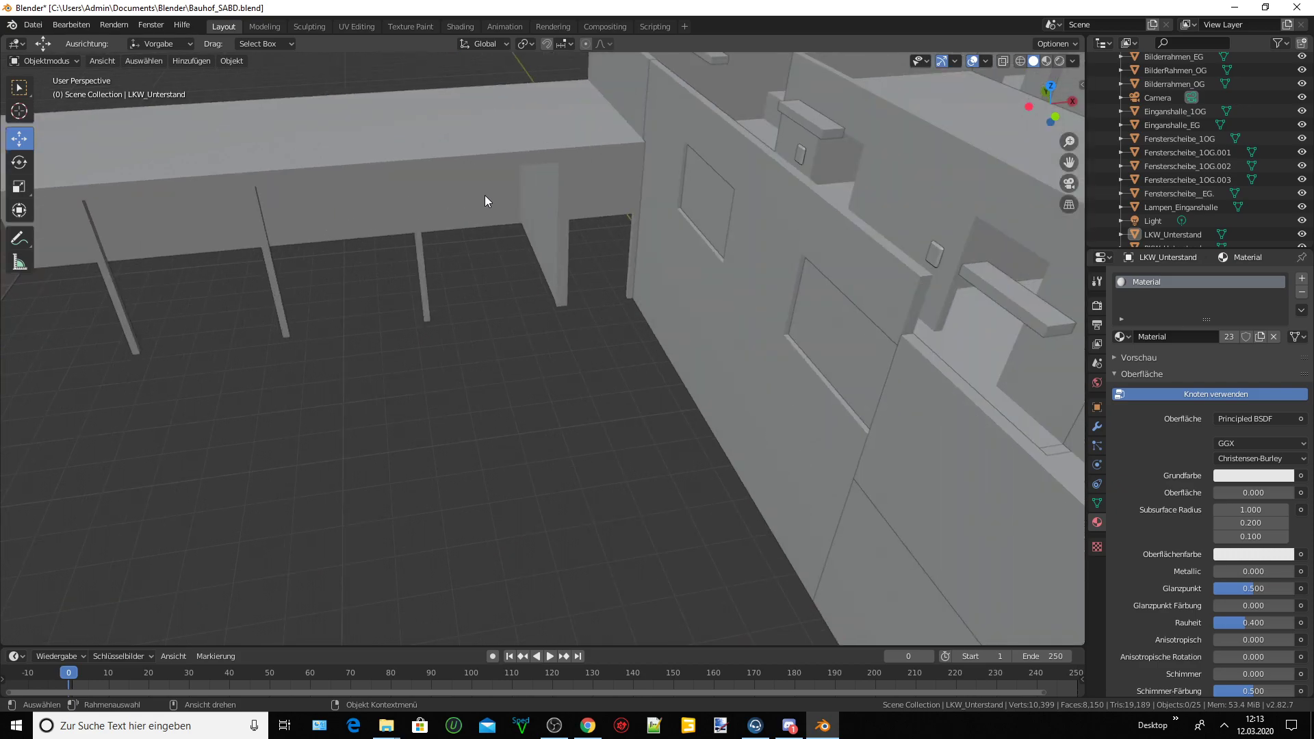
pyautogui.moveTo(485, 196)
pyautogui.mouseDown(button='middle')
pyautogui.moveTo(474, 184)
pyautogui.moveTo(460, 194)
pyautogui.mouseUp(button='middle')
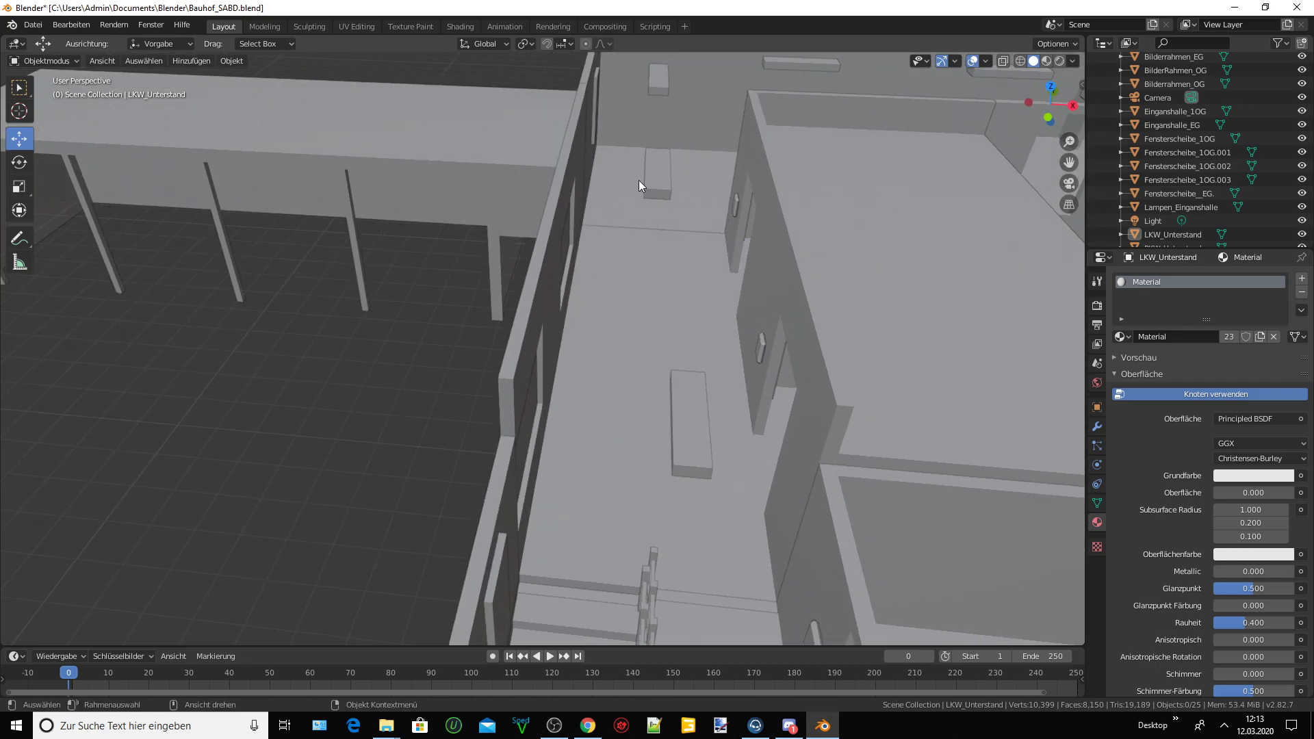
pyautogui.click(655, 177)
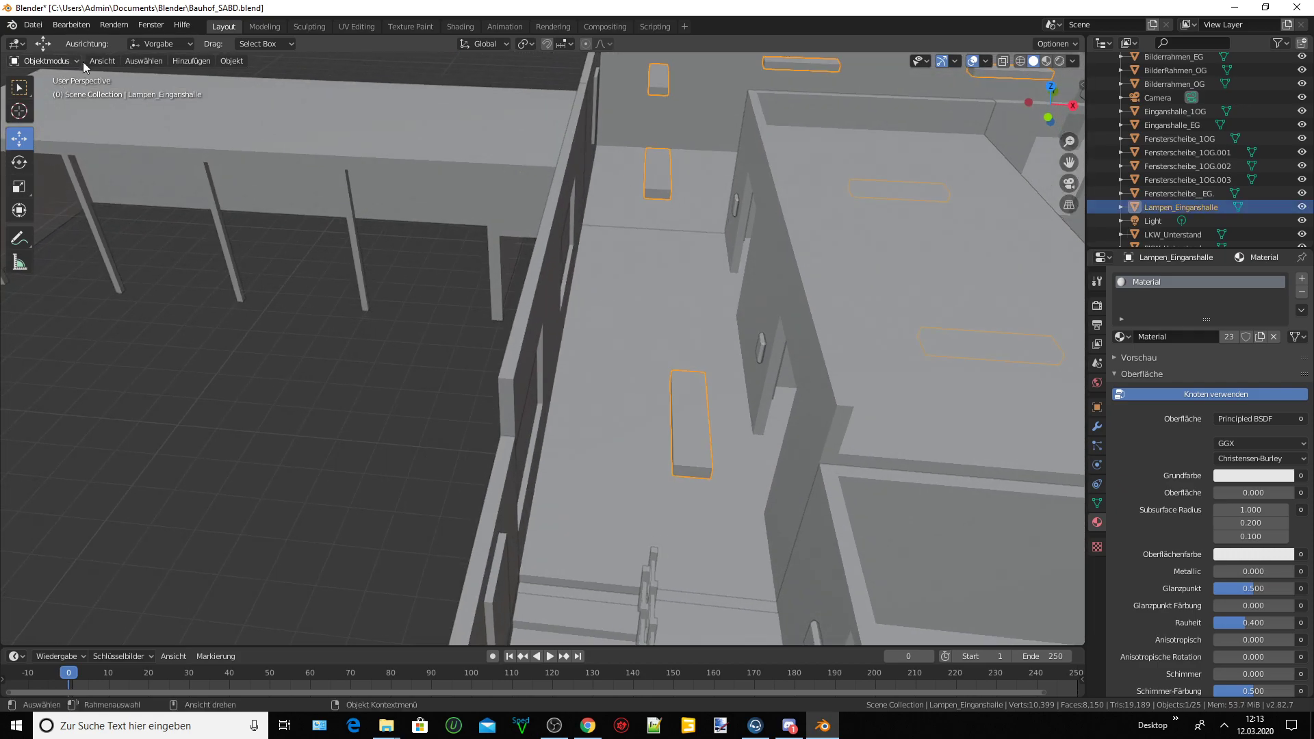
# Undo the last change, reselect Lampen_Eingangshalle and switch it to Edit Mode.
pyautogui.hotkey('ctrl', 'z')
pyautogui.click(651, 177)
pyautogui.click(77, 61)
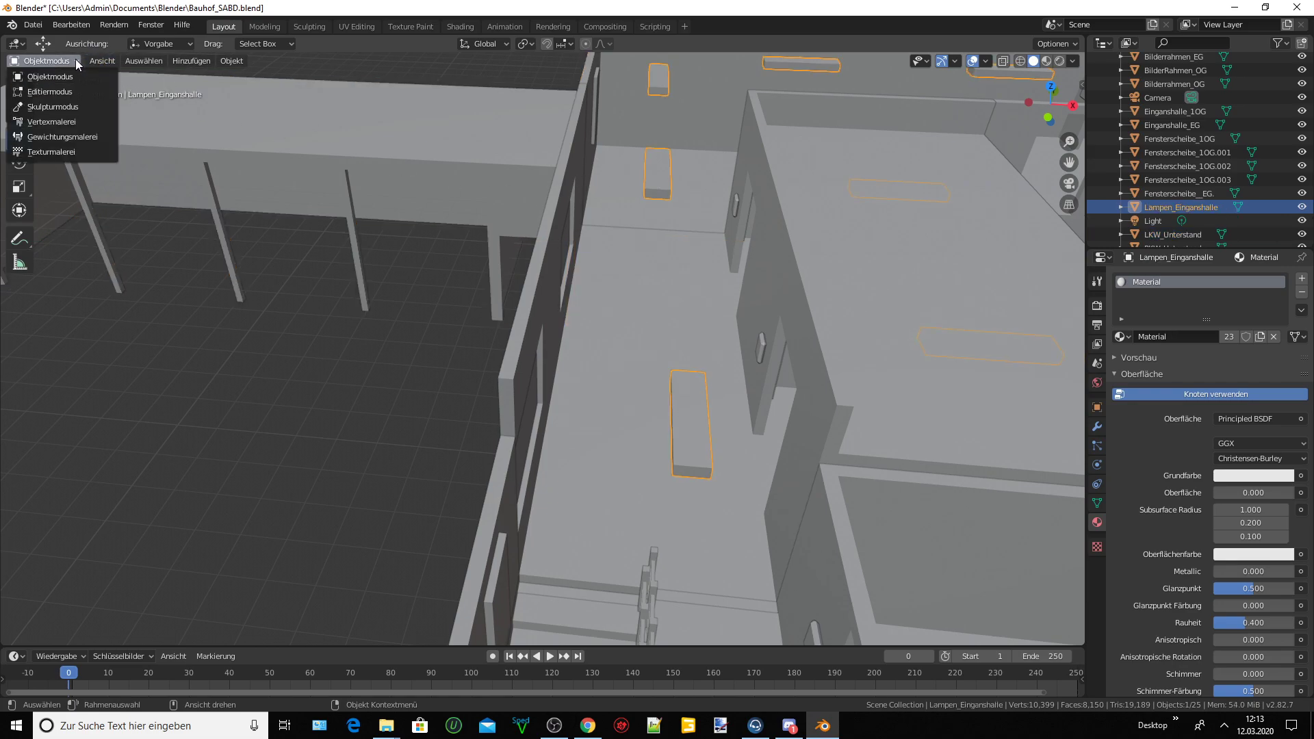
pyautogui.click(59, 95)
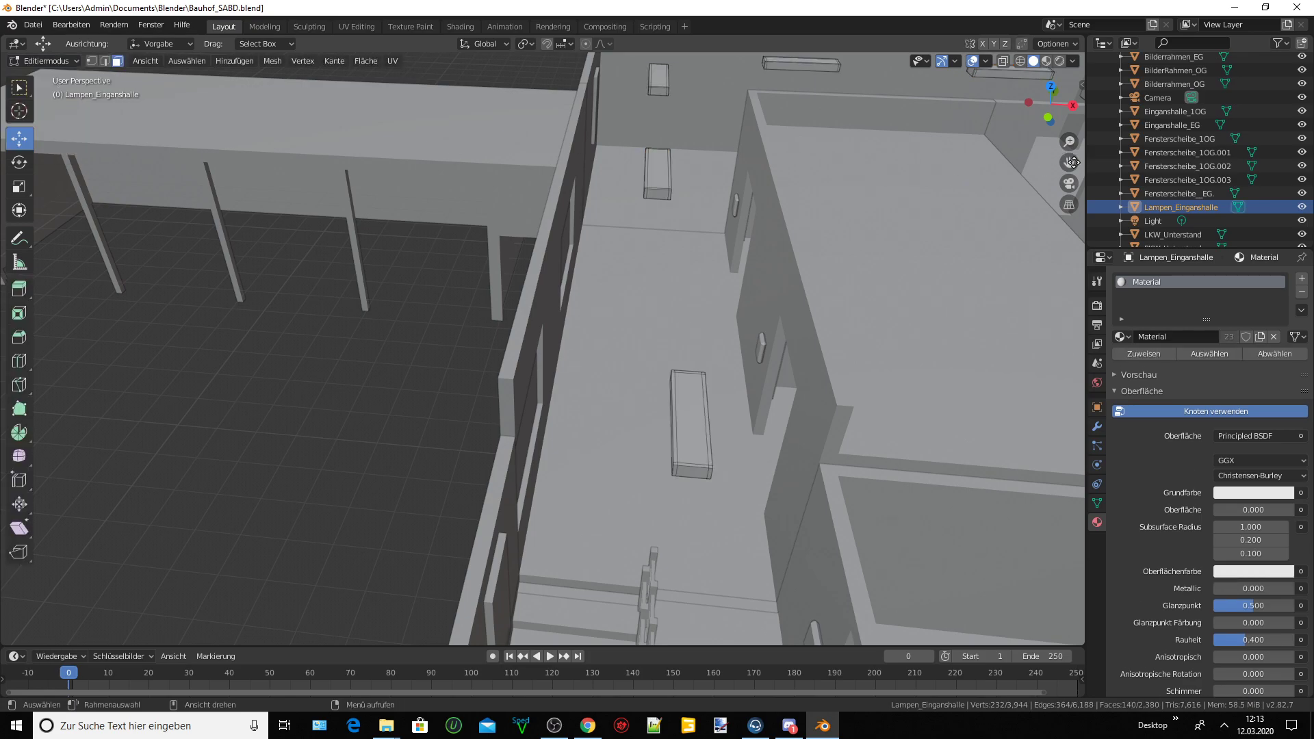
# Select one lamp's full linked geometry and add a second lamp to the selection.
pyautogui.moveTo(1071, 165); pyautogui.dragTo(715, 247, button='middle')
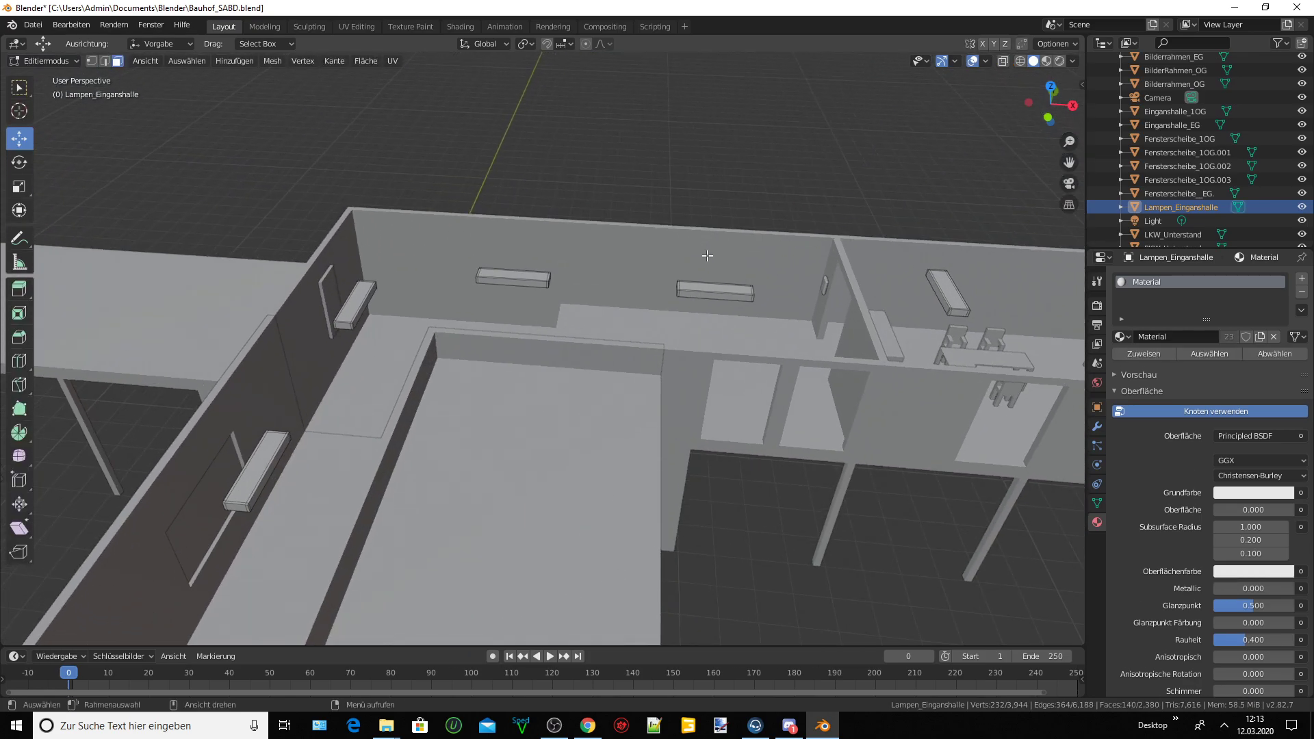
pyautogui.scroll(1, 707, 255)
pyautogui.click(472, 282)
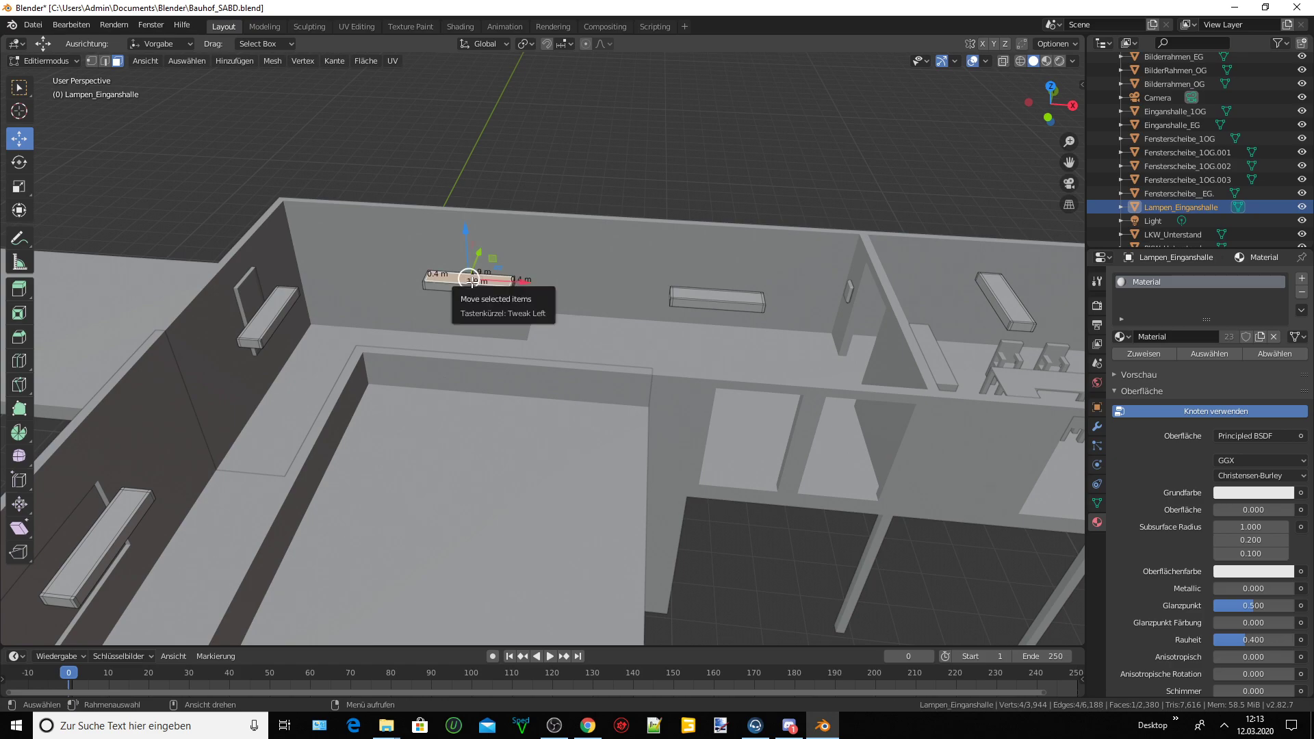
pyautogui.scroll(1, 469, 281)
pyautogui.scroll(1, 548, 271)
pyautogui.scroll(1, 512, 284)
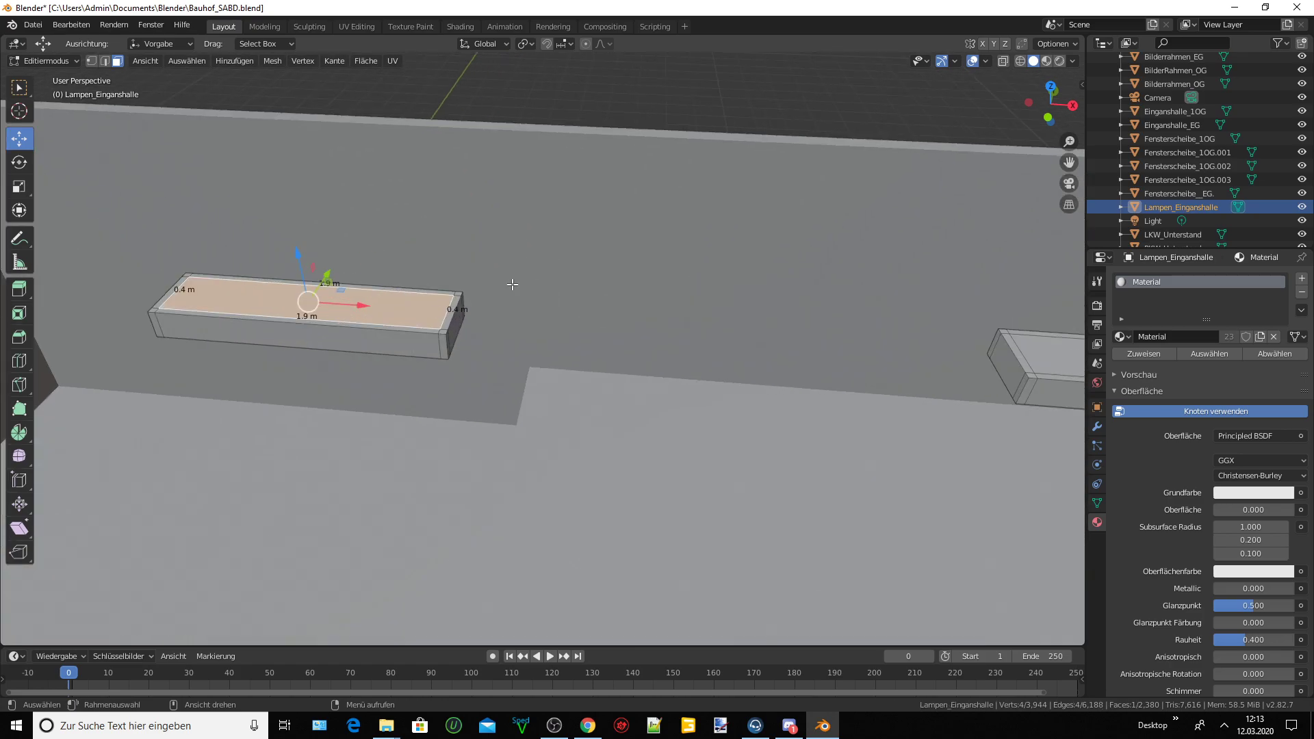
pyautogui.hotkey('ctrl', 'l')
pyautogui.moveTo(383, 322)
pyautogui.mouseDown(button='middle')
pyautogui.moveTo(357, 252)
pyautogui.moveTo(323, 244)
pyautogui.moveTo(314, 224)
pyautogui.mouseUp(button='middle')
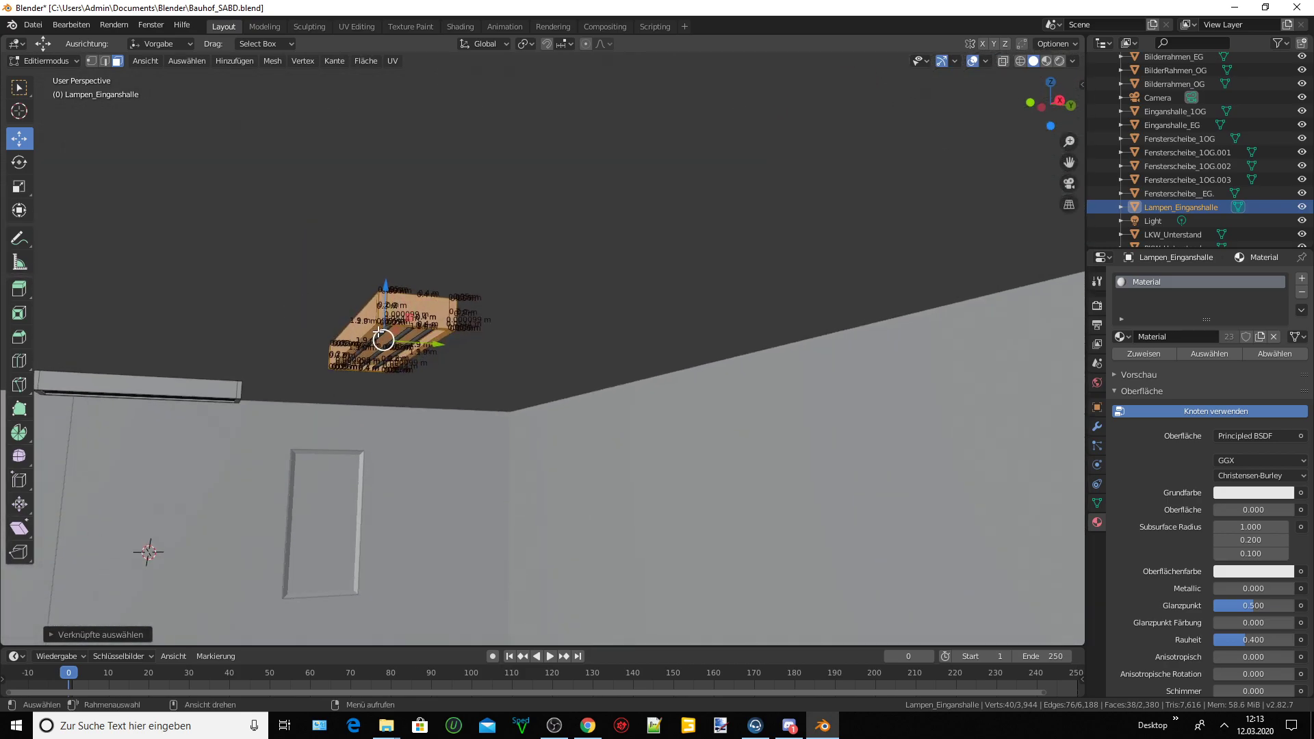
pyautogui.press('l')
pyautogui.press('l')
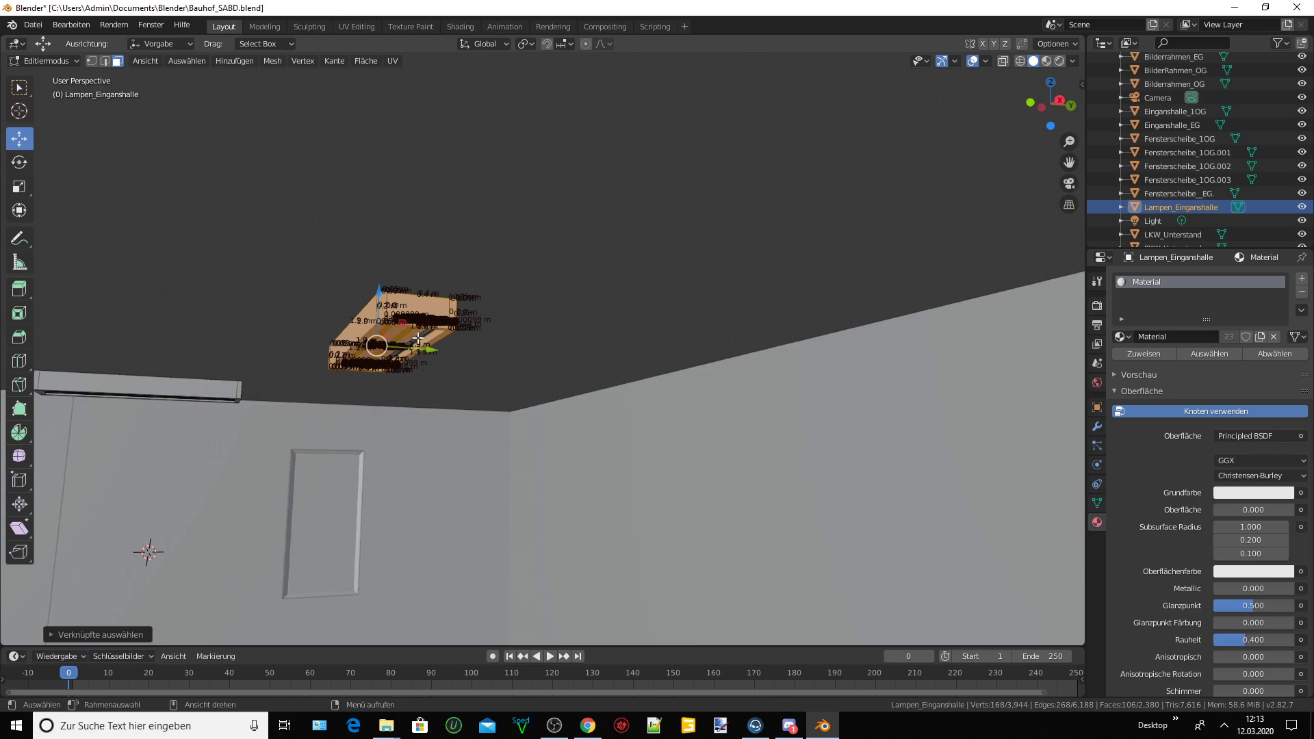
pyautogui.moveTo(416, 338); pyautogui.dragTo(420, 366, button='middle')
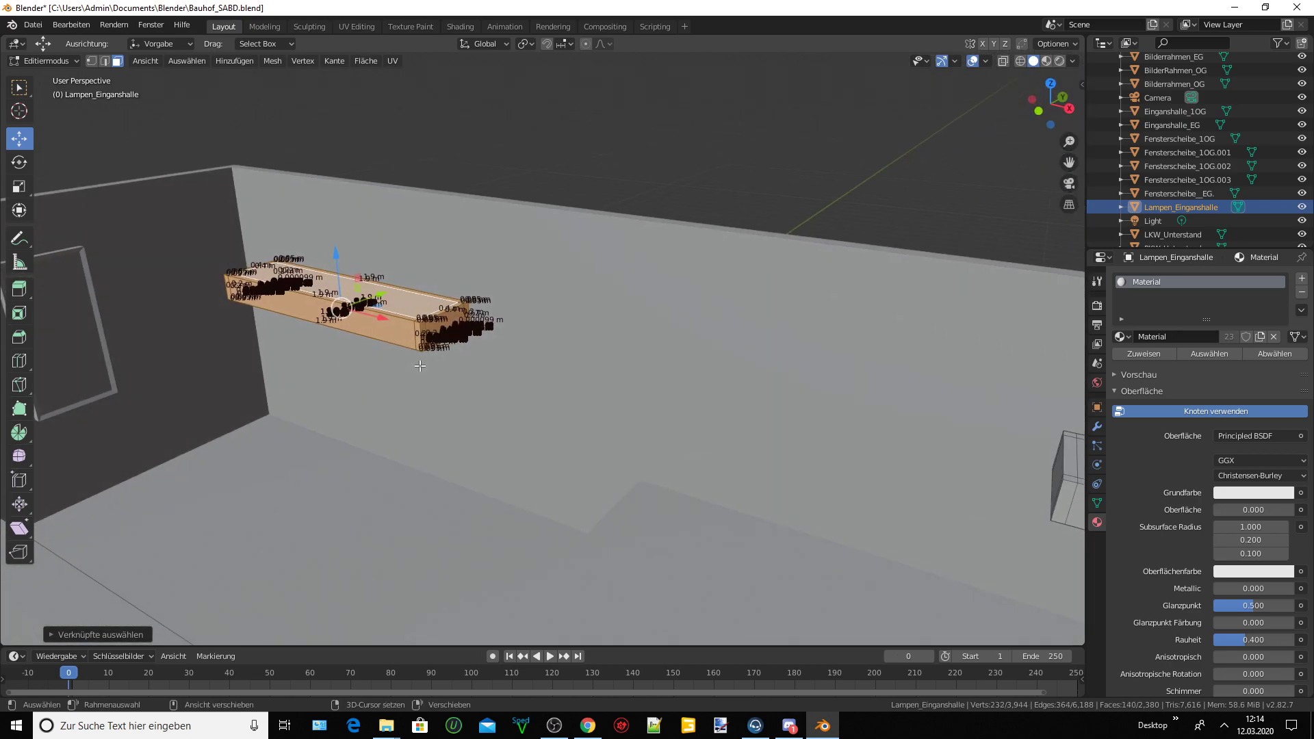
# Duplicate the selected lamps and slide the copies about 3.6 m along X, then farther across the floor.
pyautogui.hotkey('shift', 'd')
pyautogui.press('Escape')
pyautogui.scroll(-3, 630, 303)
pyautogui.scroll(-3, 631, 303)
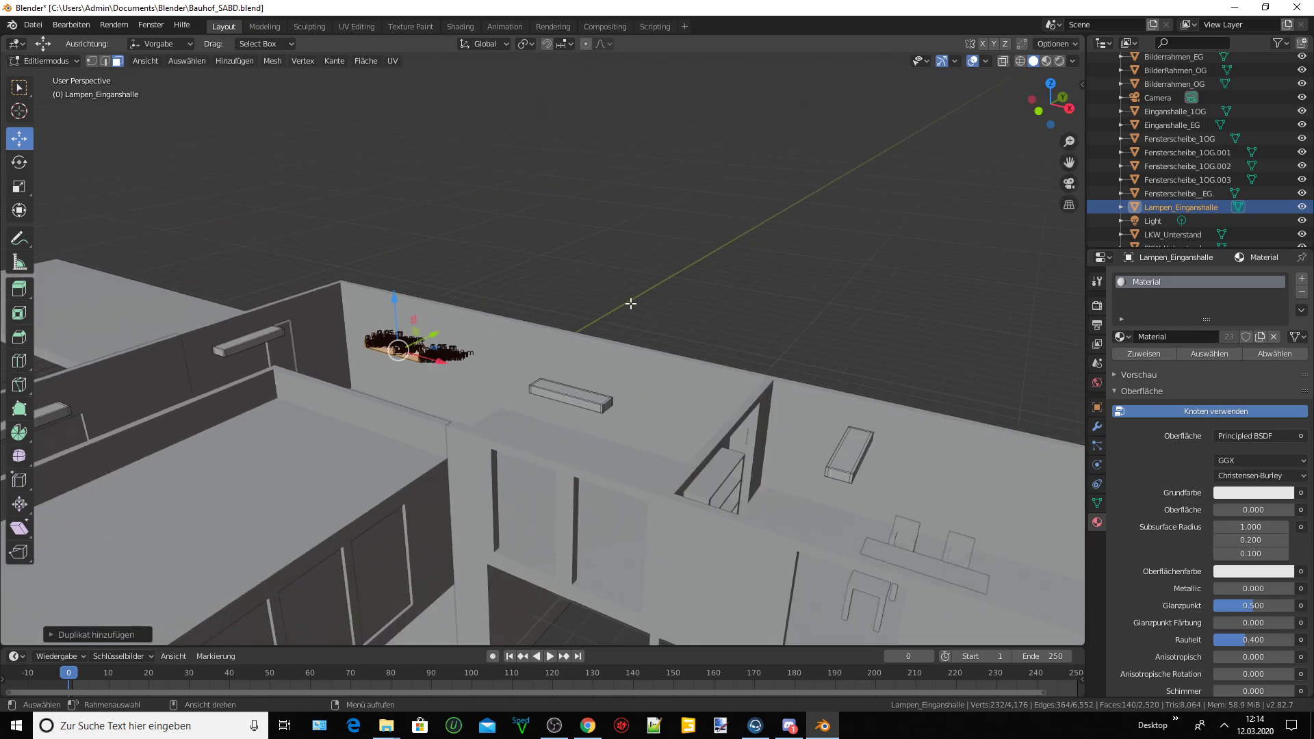
pyautogui.moveTo(1055, 170)
pyautogui.mouseDown(button='middle')
pyautogui.moveTo(932, 228)
pyautogui.moveTo(735, 291)
pyautogui.mouseUp(button='middle')
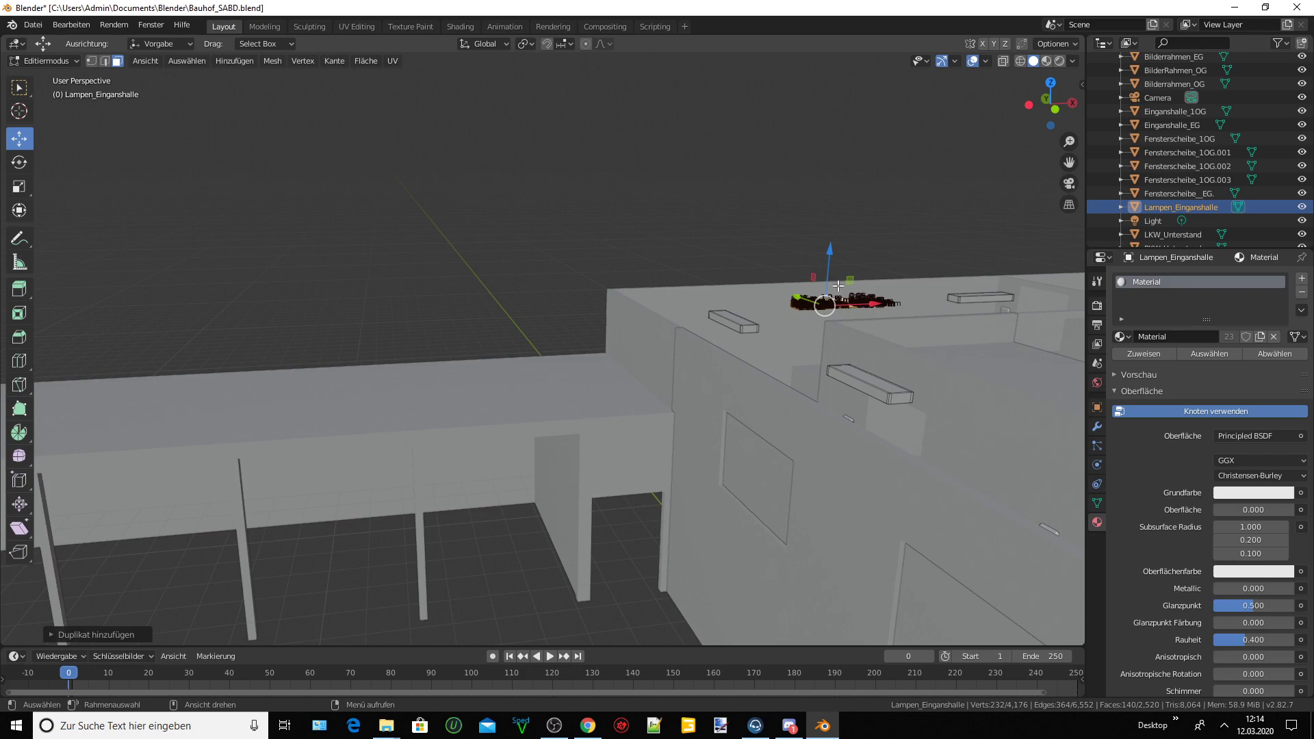
pyautogui.moveTo(852, 312); pyautogui.dragTo(808, 325, button='middle')
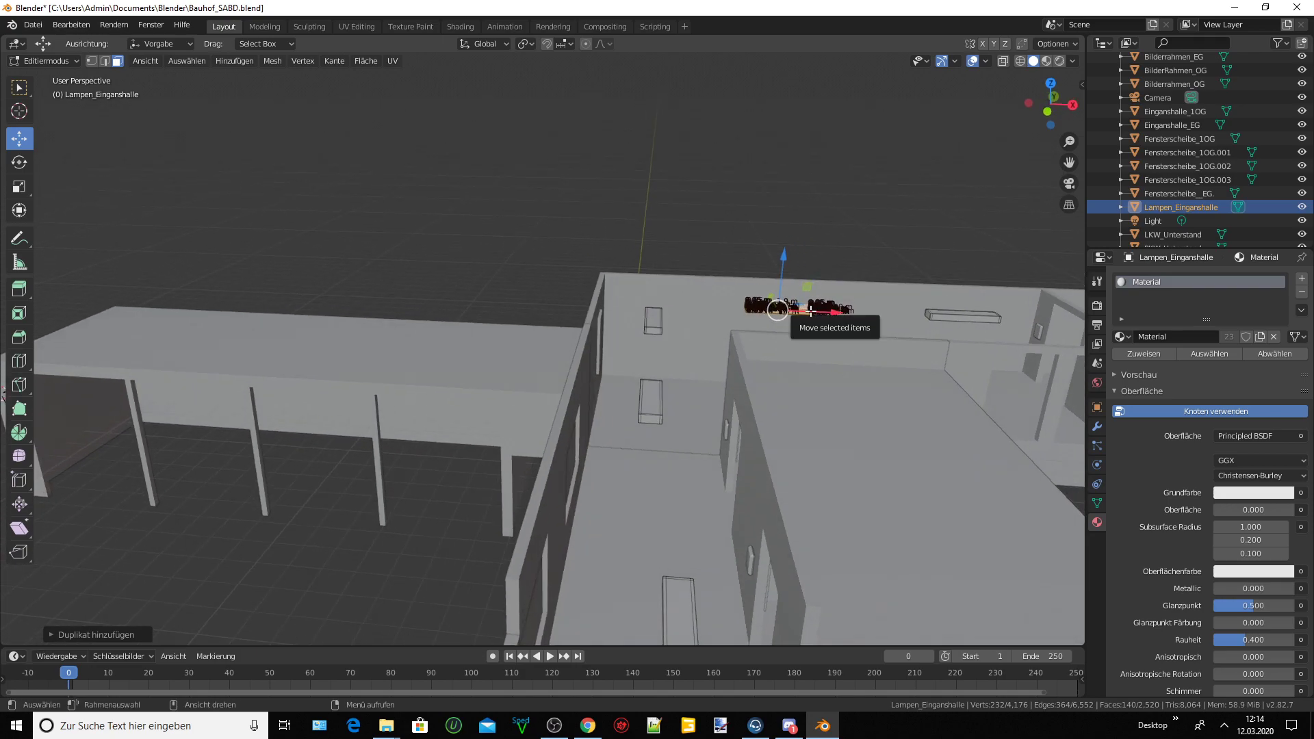
pyautogui.moveTo(810, 310); pyautogui.dragTo(685, 328)
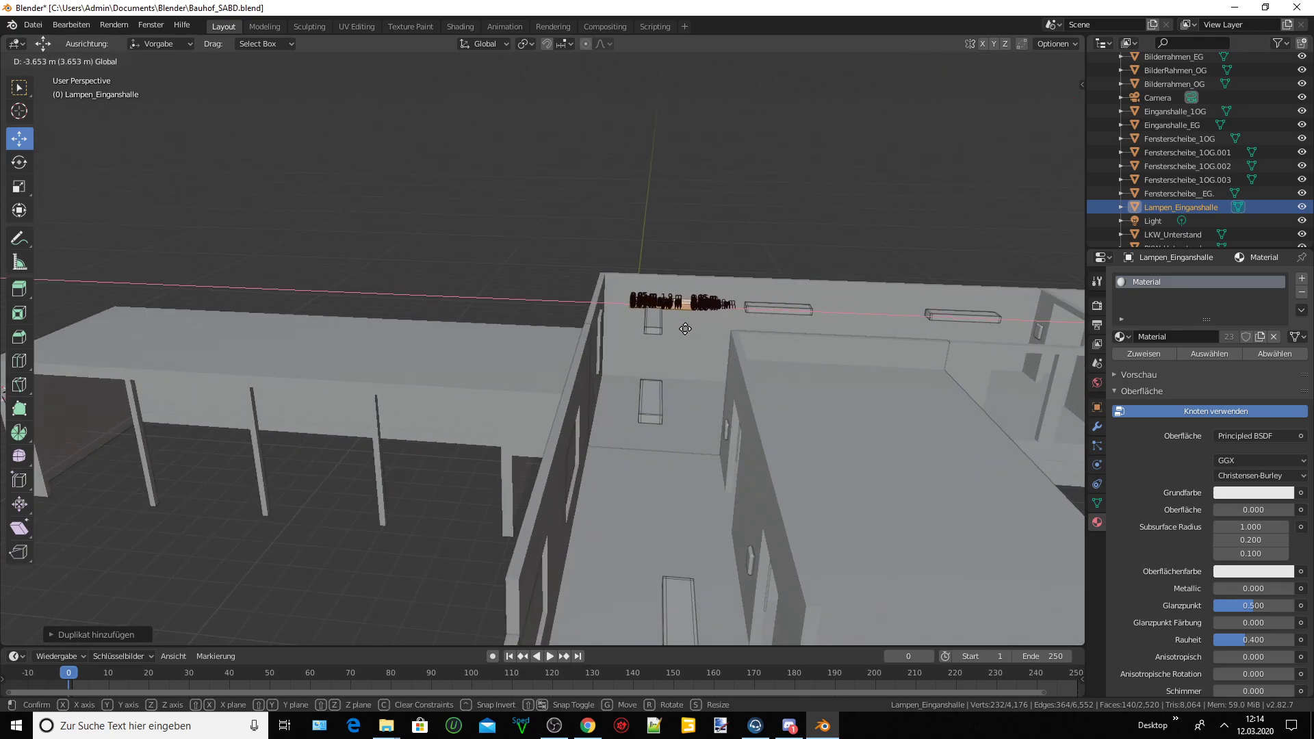
pyautogui.click(636, 336)
pyautogui.moveTo(625, 280); pyautogui.dragTo(625, 434)
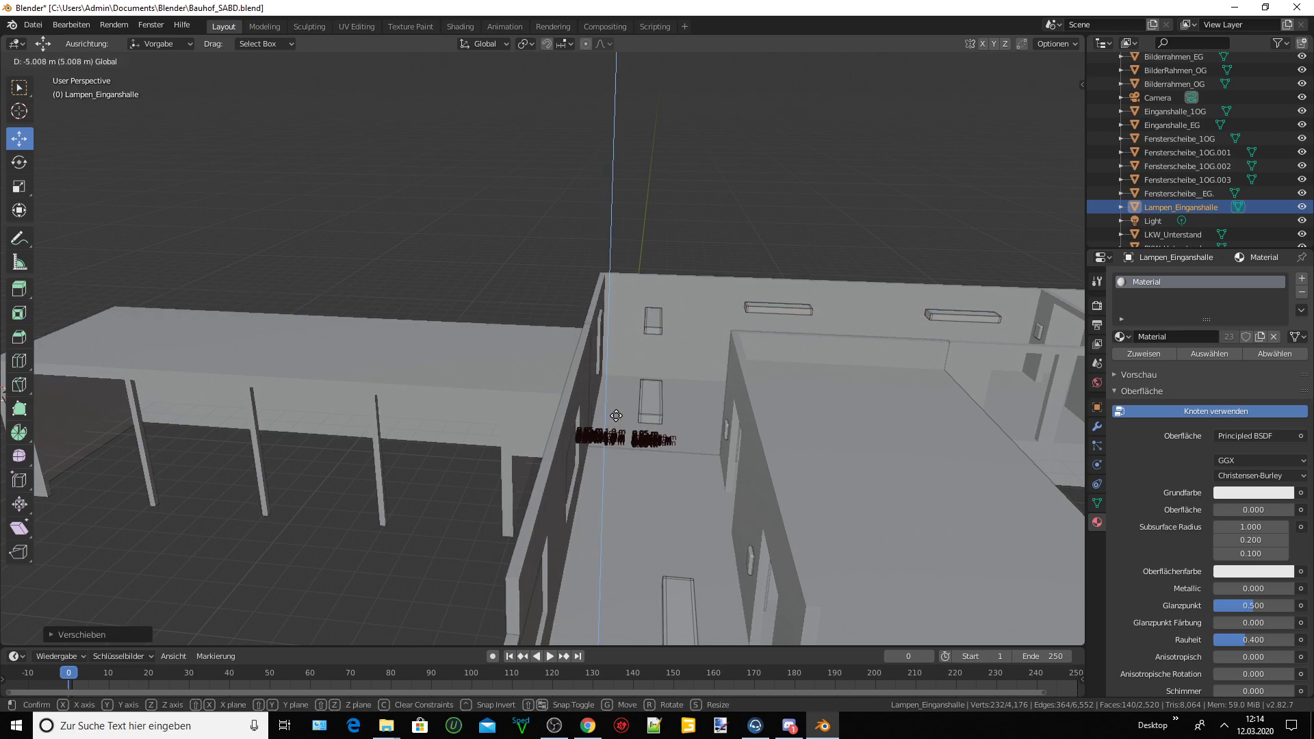
pyautogui.scroll(2, 624, 434)
pyautogui.scroll(4, 624, 433)
pyautogui.moveTo(625, 434)
pyautogui.mouseDown(button='middle')
pyautogui.moveTo(684, 385)
pyautogui.moveTo(694, 331)
pyautogui.moveTo(579, 411)
pyautogui.moveTo(592, 462)
pyautogui.moveTo(579, 476)
pyautogui.mouseUp(button='middle')
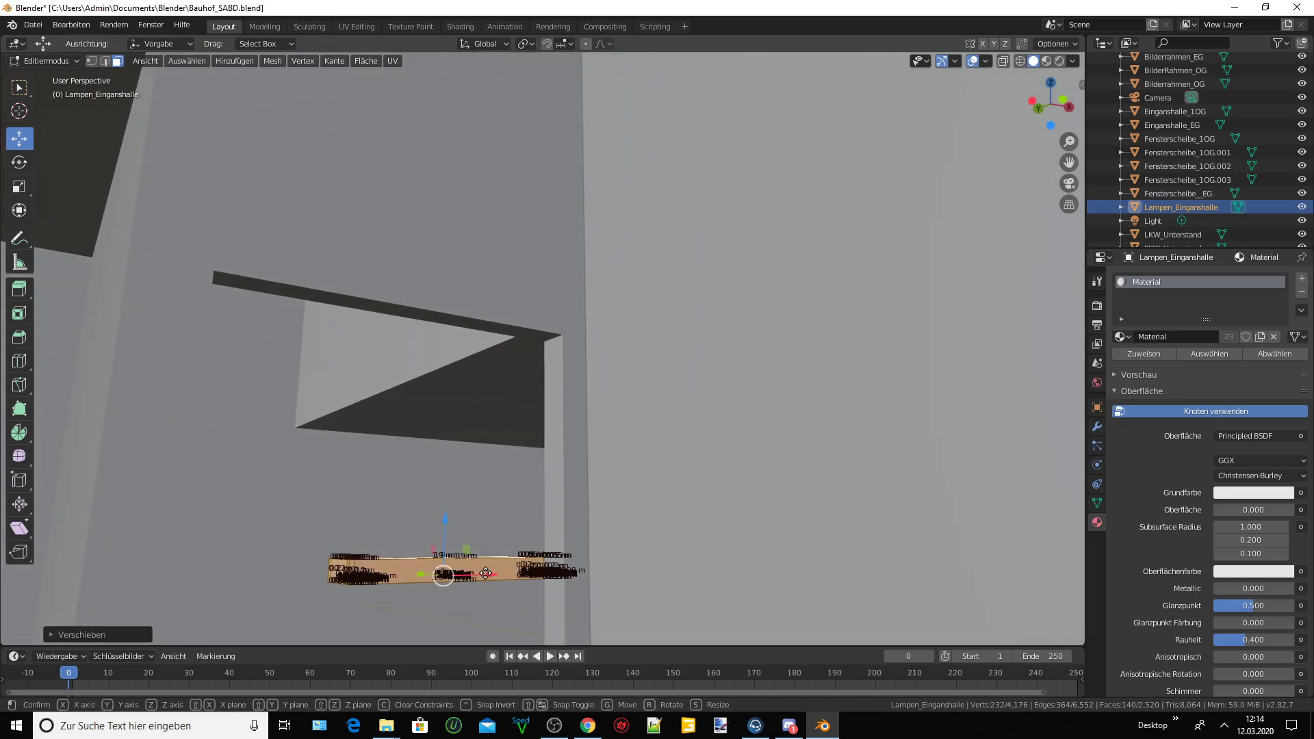
pyautogui.moveTo(479, 575)
pyautogui.mouseDown(button='middle')
pyautogui.moveTo(637, 579)
pyautogui.moveTo(502, 543)
pyautogui.mouseUp(button='middle')
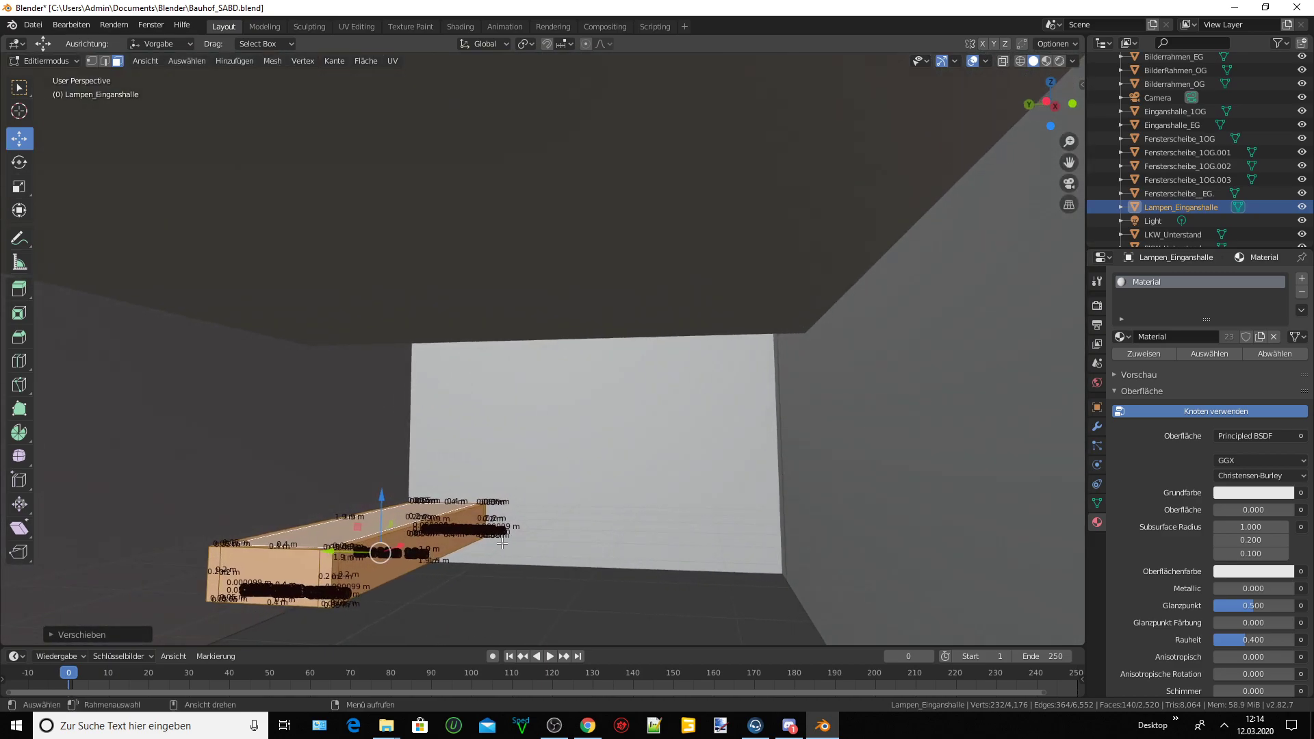
pyautogui.moveTo(387, 516)
pyautogui.mouseDown(button='middle')
pyautogui.moveTo(498, 524)
pyautogui.moveTo(879, 234)
pyautogui.mouseUp(button='middle')
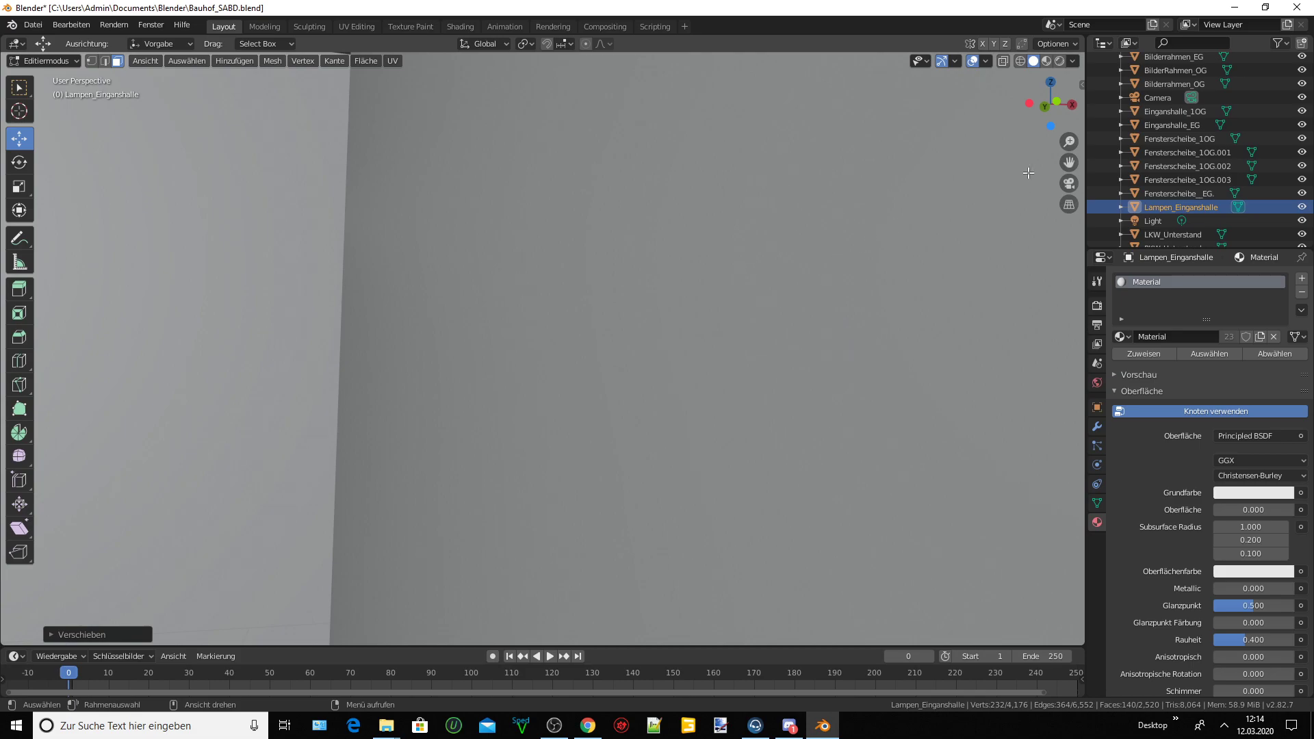
pyautogui.moveTo(691, 382)
pyautogui.mouseDown(button='middle')
pyautogui.moveTo(677, 383)
pyautogui.moveTo(695, 367)
pyautogui.mouseUp(button='middle')
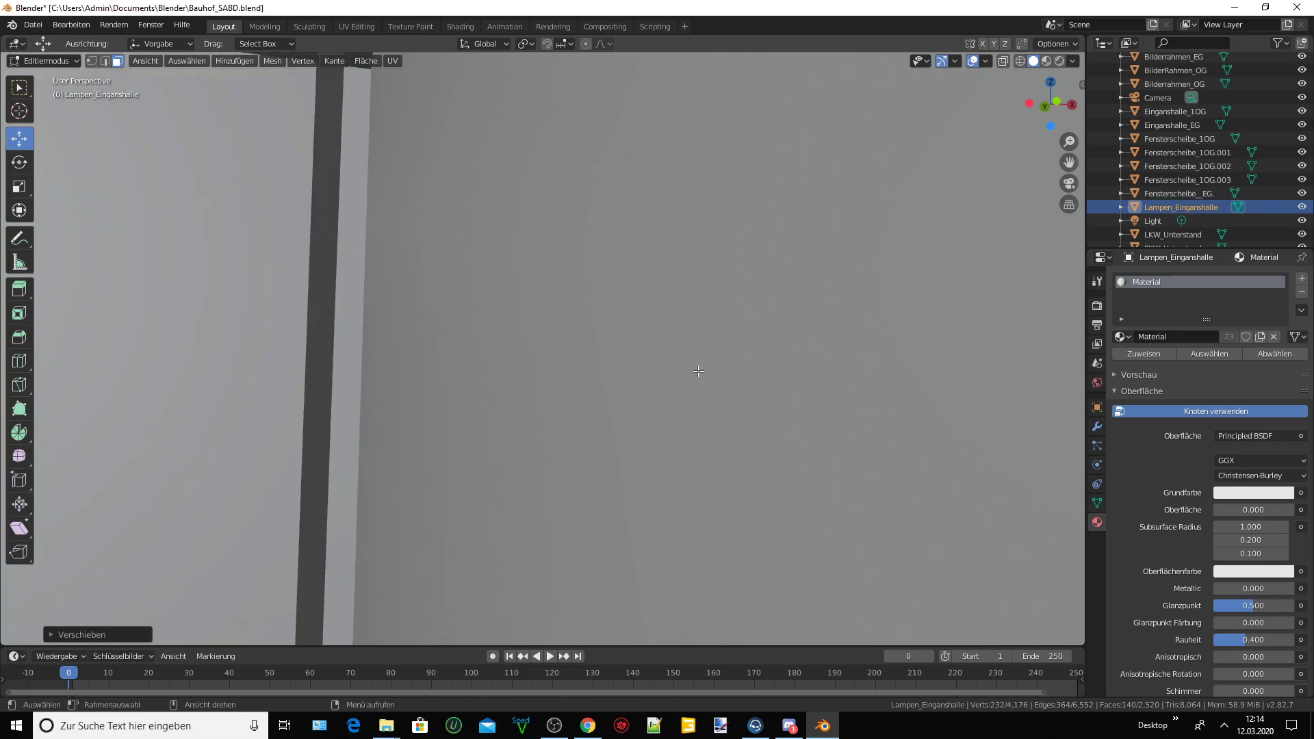
pyautogui.scroll(-3, 691, 381)
pyautogui.scroll(-3, 690, 383)
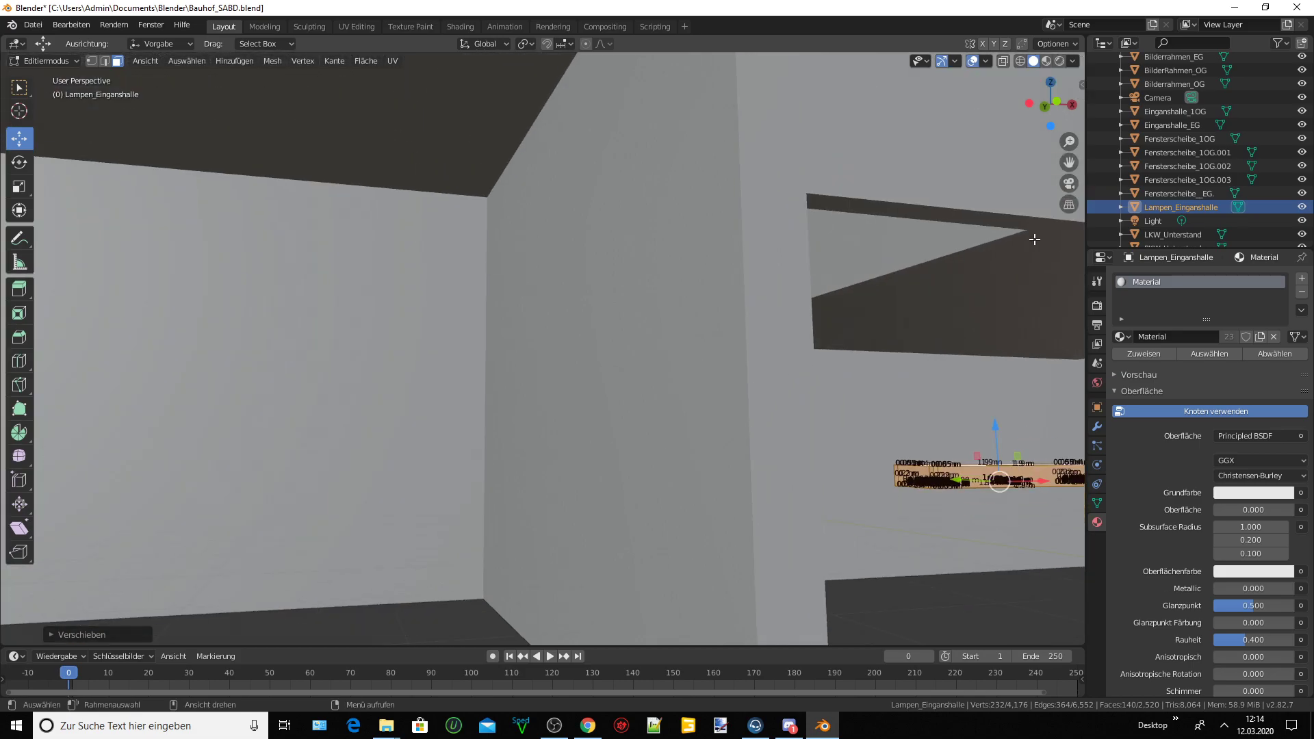
pyautogui.moveTo(1061, 177); pyautogui.dragTo(840, 404)
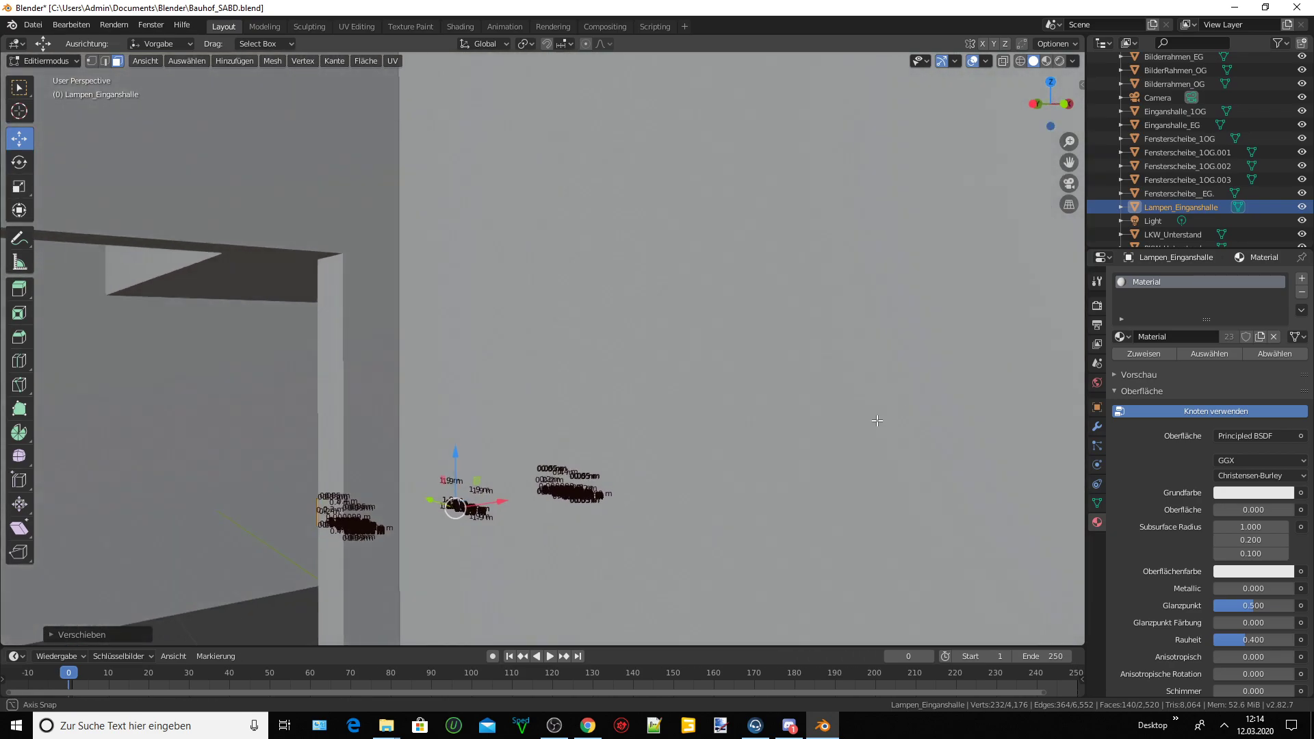
pyautogui.moveTo(840, 404); pyautogui.dragTo(1034, 160, button='middle')
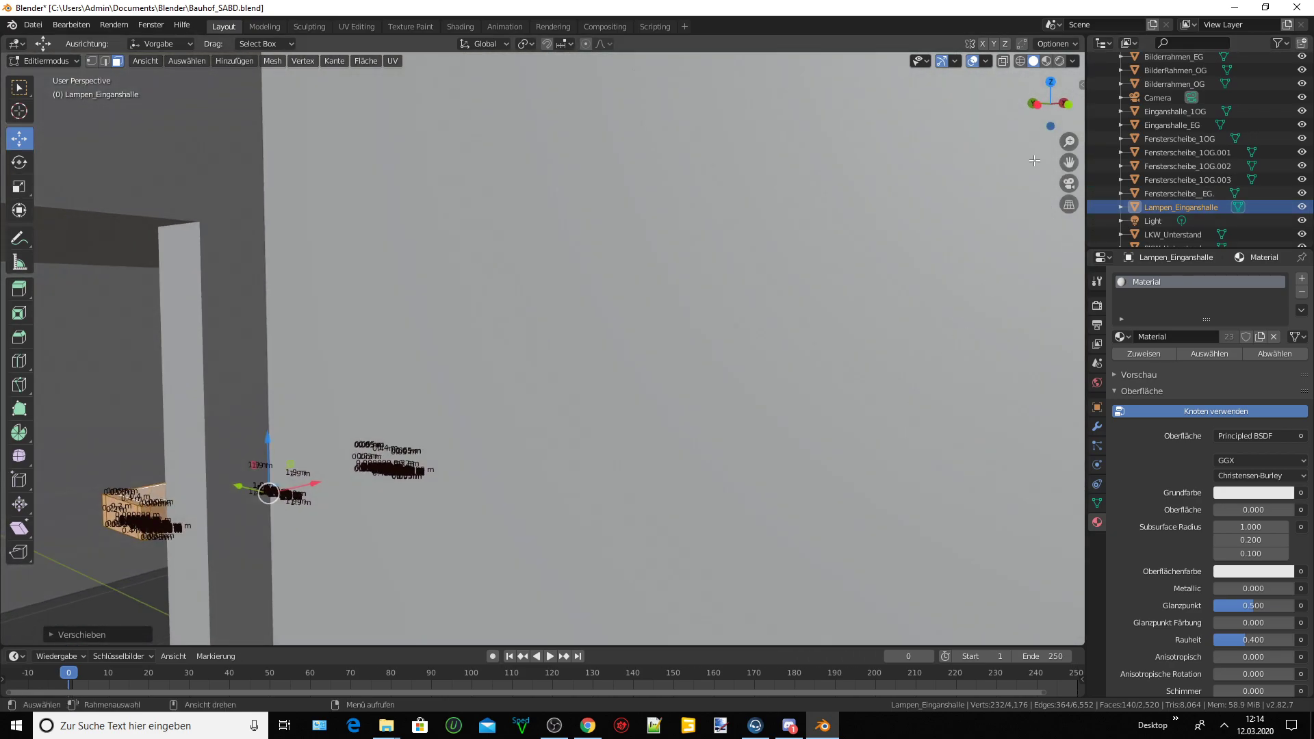
pyautogui.moveTo(1065, 165); pyautogui.dragTo(1119, 169)
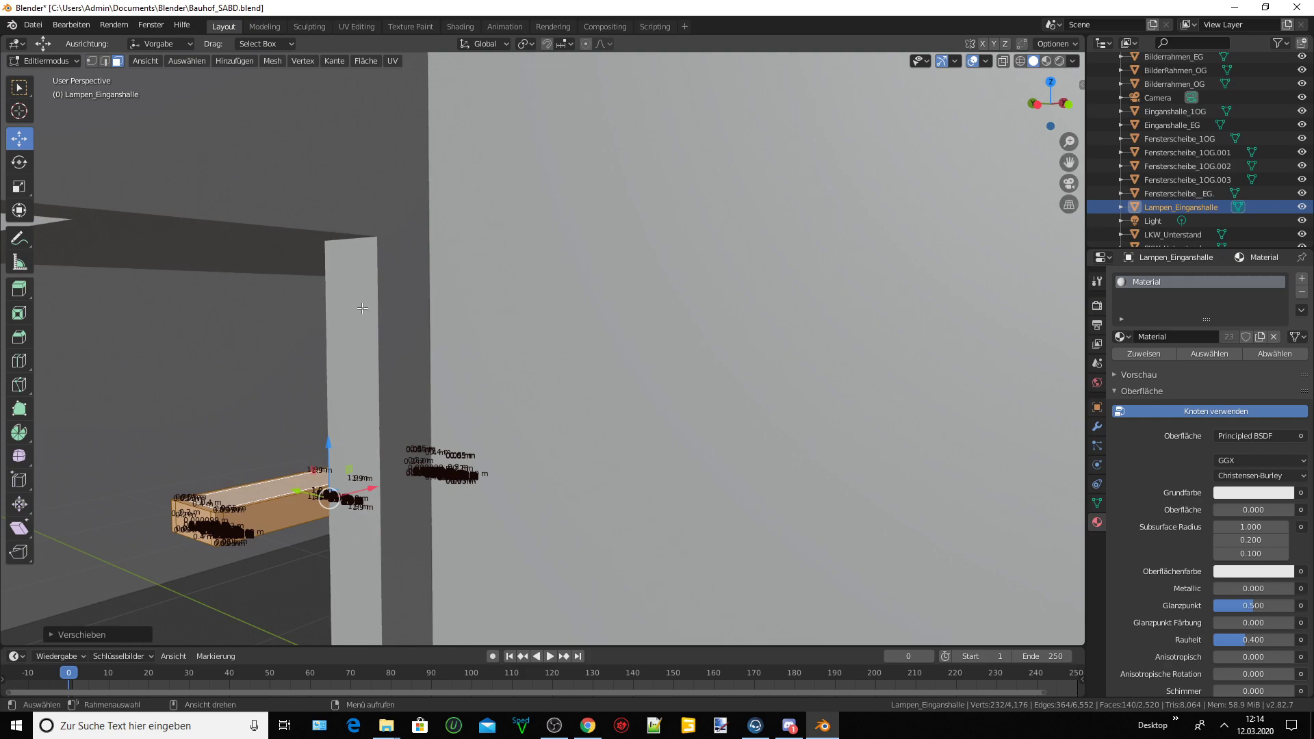
pyautogui.moveTo(362, 309); pyautogui.dragTo(383, 409, button='middle')
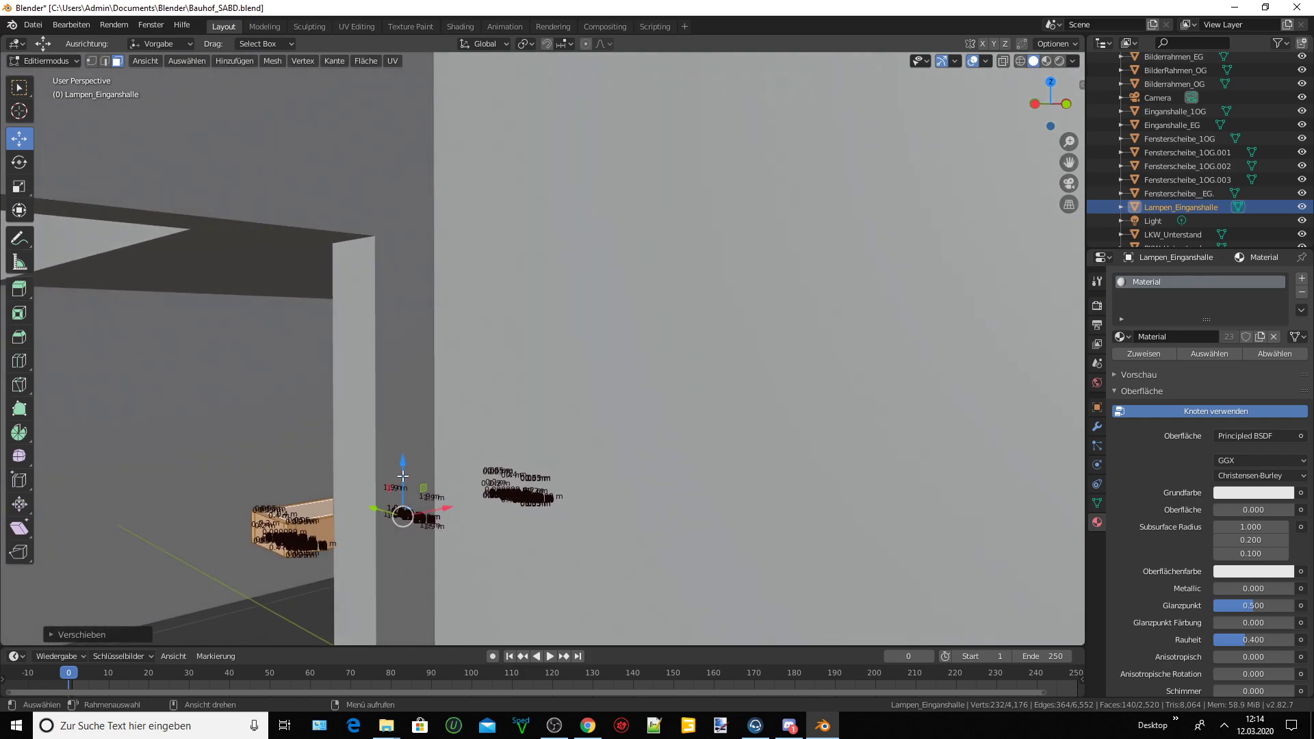
pyautogui.keyDown('shift'); pyautogui.moveTo(402, 476); pyautogui.dragTo(400, 363, button='middle'); pyautogui.keyUp('shift')
# Raise the copied lamp box along Z until it sits flush under the ceiling.
pyautogui.scroll(5, 261, 291)
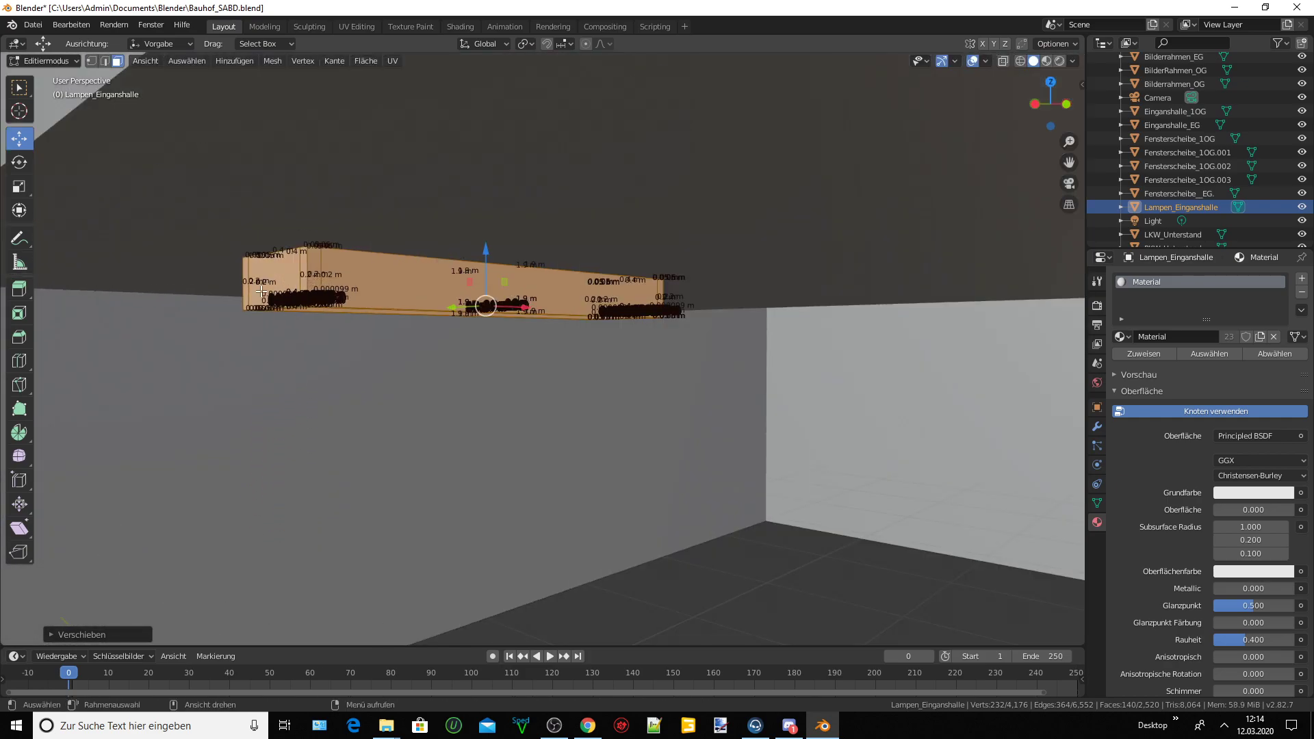
pyautogui.moveTo(261, 290)
pyautogui.mouseDown(button='middle')
pyautogui.moveTo(428, 296)
pyautogui.moveTo(404, 260)
pyautogui.mouseUp(button='middle')
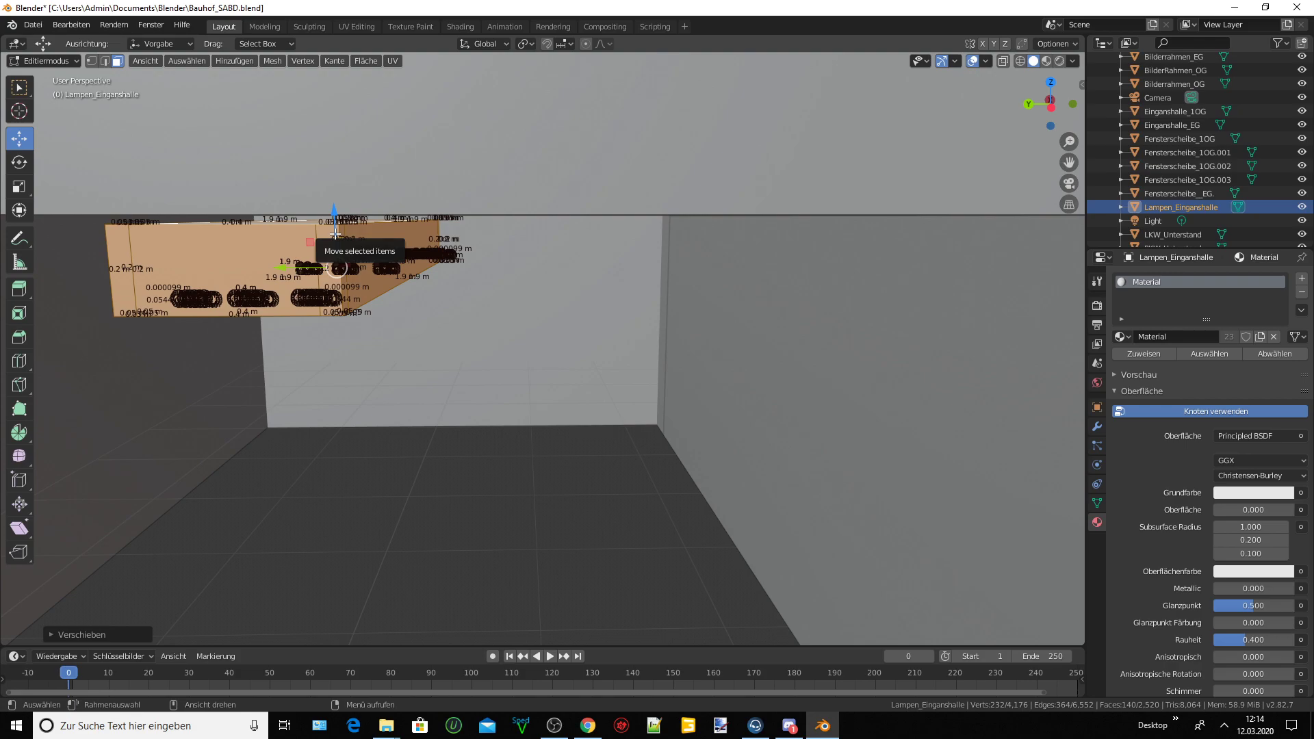
pyautogui.moveTo(335, 234); pyautogui.dragTo(337, 226)
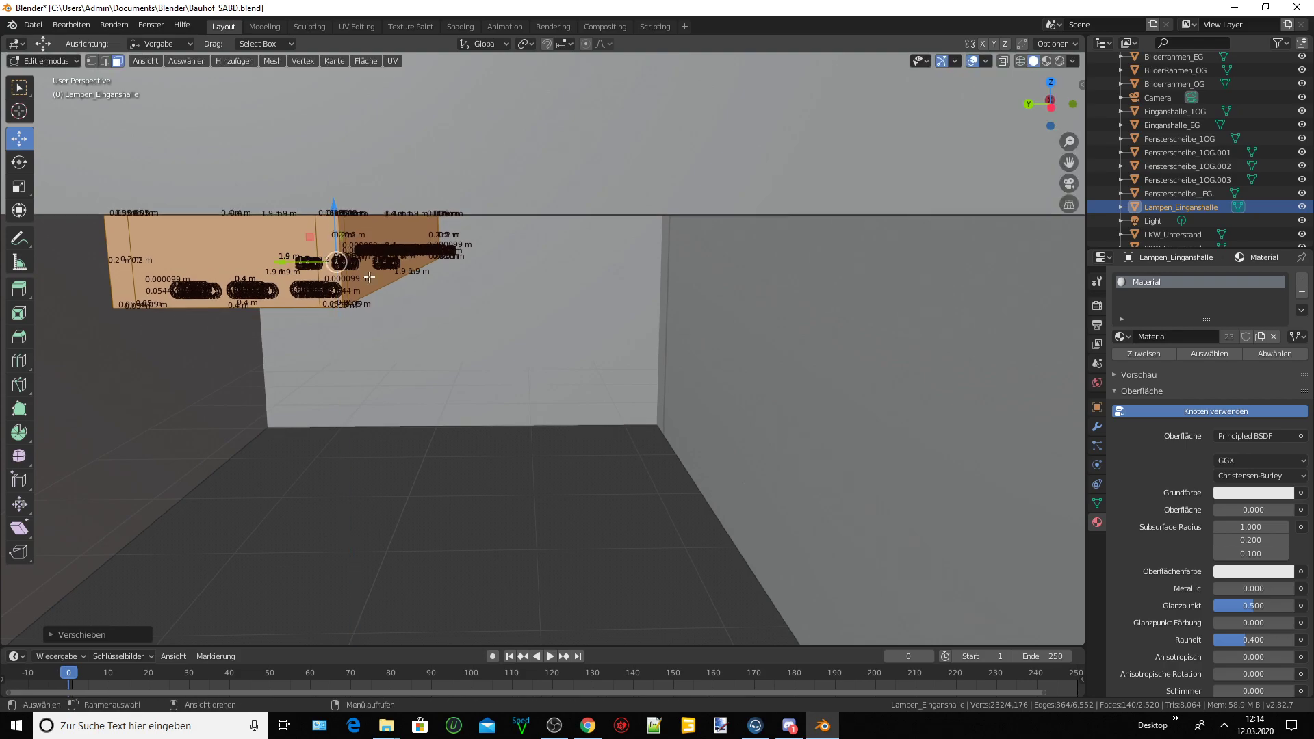
pyautogui.moveTo(337, 226)
pyautogui.mouseDown(button='middle')
pyautogui.moveTo(374, 282)
pyautogui.moveTo(308, 226)
pyautogui.mouseUp(button='middle')
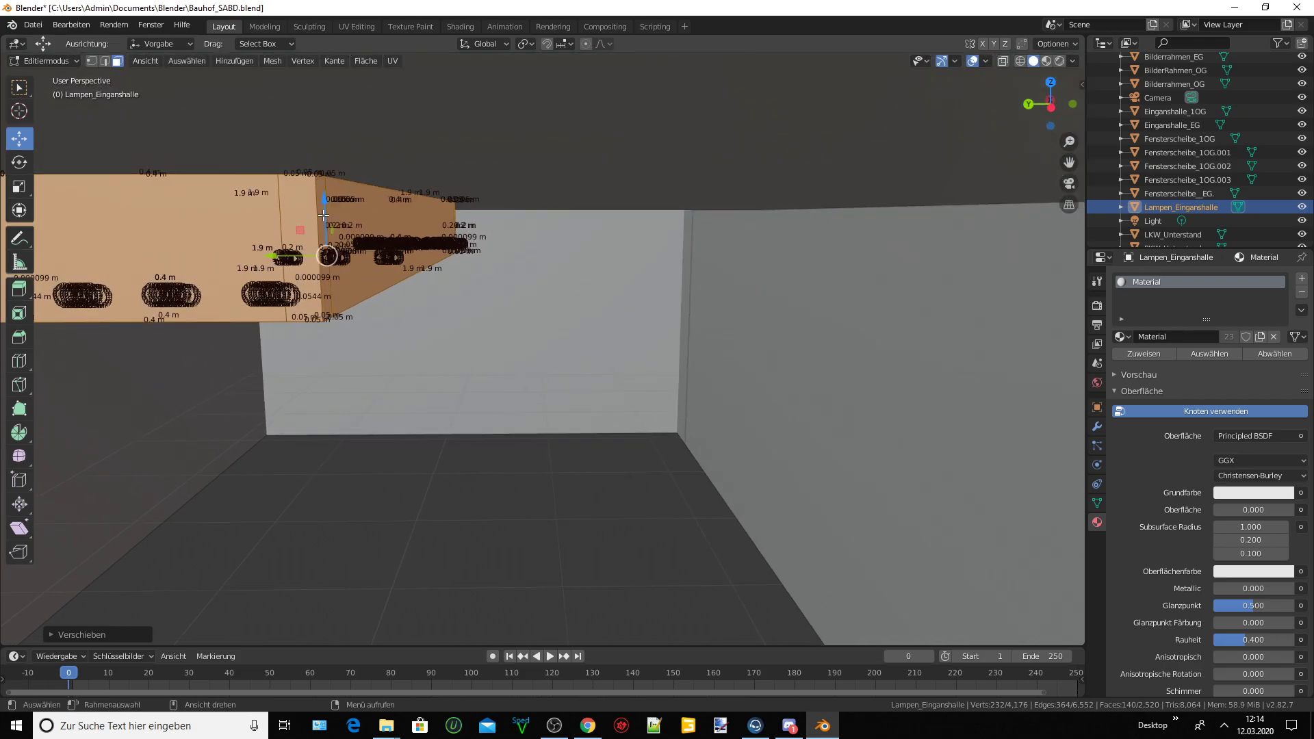
pyautogui.moveTo(325, 217); pyautogui.dragTo(329, 229)
pyautogui.moveTo(329, 229); pyautogui.dragTo(370, 250, button='middle')
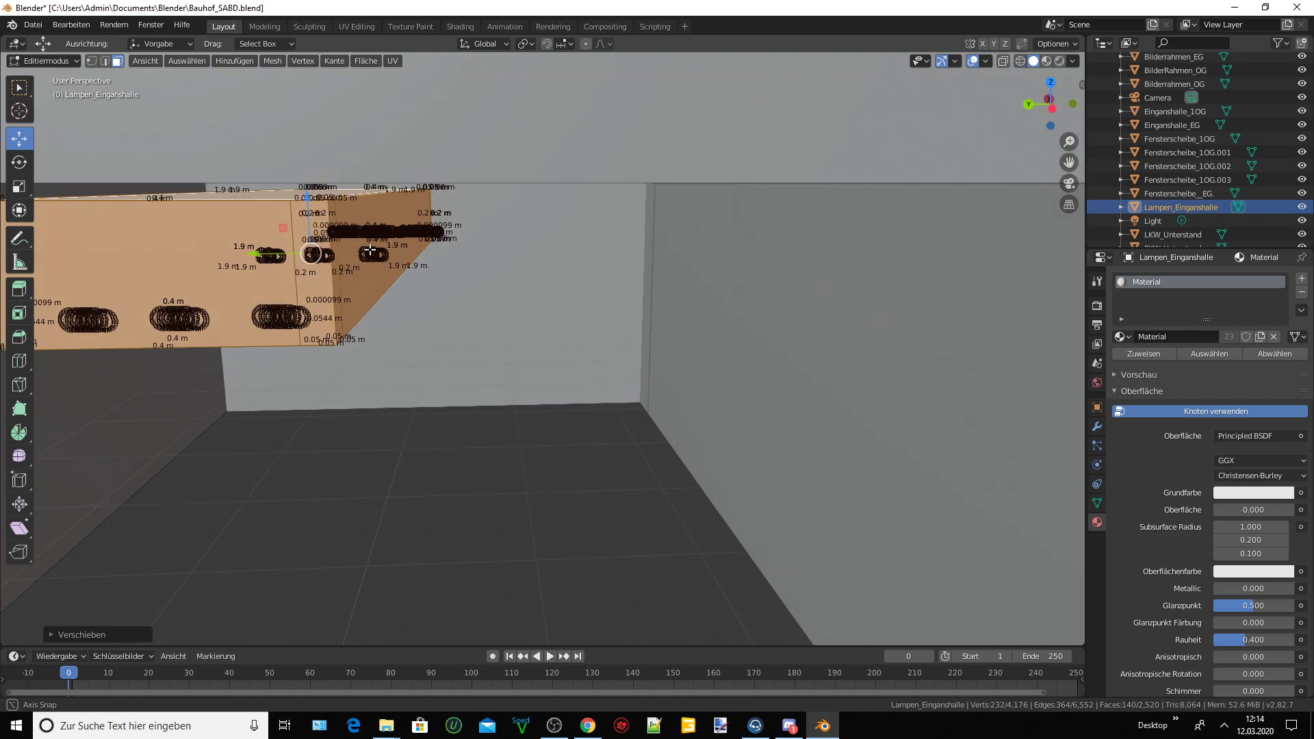
pyautogui.moveTo(309, 217); pyautogui.dragTo(312, 204)
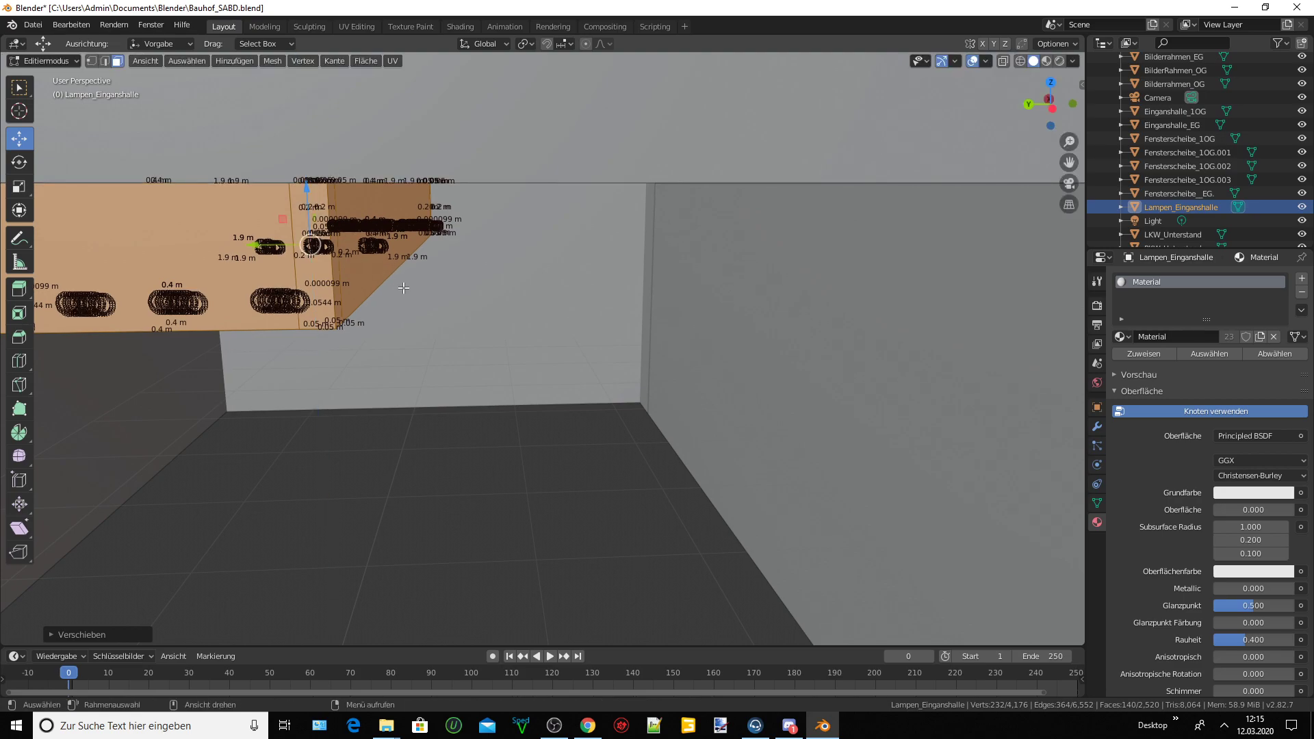
pyautogui.moveTo(311, 204); pyautogui.dragTo(406, 289, button='middle')
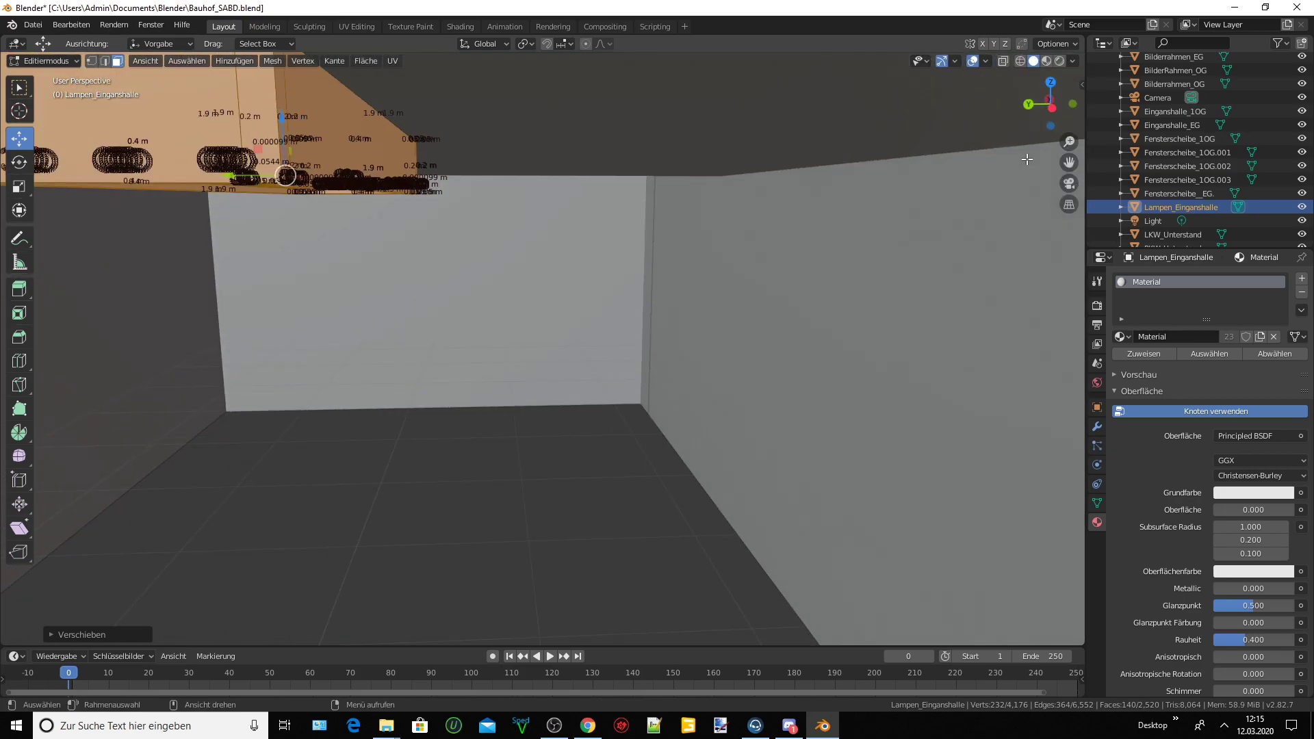
# Slide the lamp box about 1.806 m along Y toward the room's corner.
pyautogui.scroll(2, 590, 272)
pyautogui.scroll(1, 590, 271)
pyautogui.scroll(2, 590, 272)
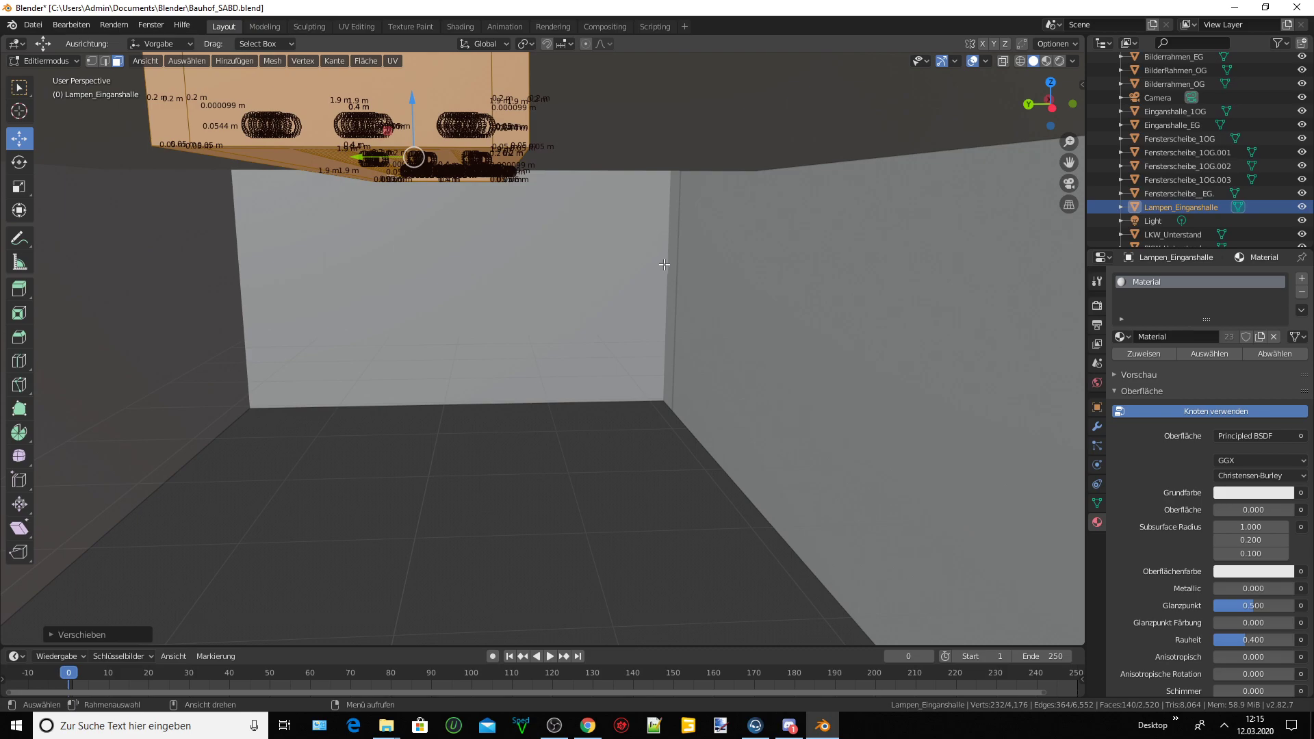
pyautogui.scroll(2, 590, 272)
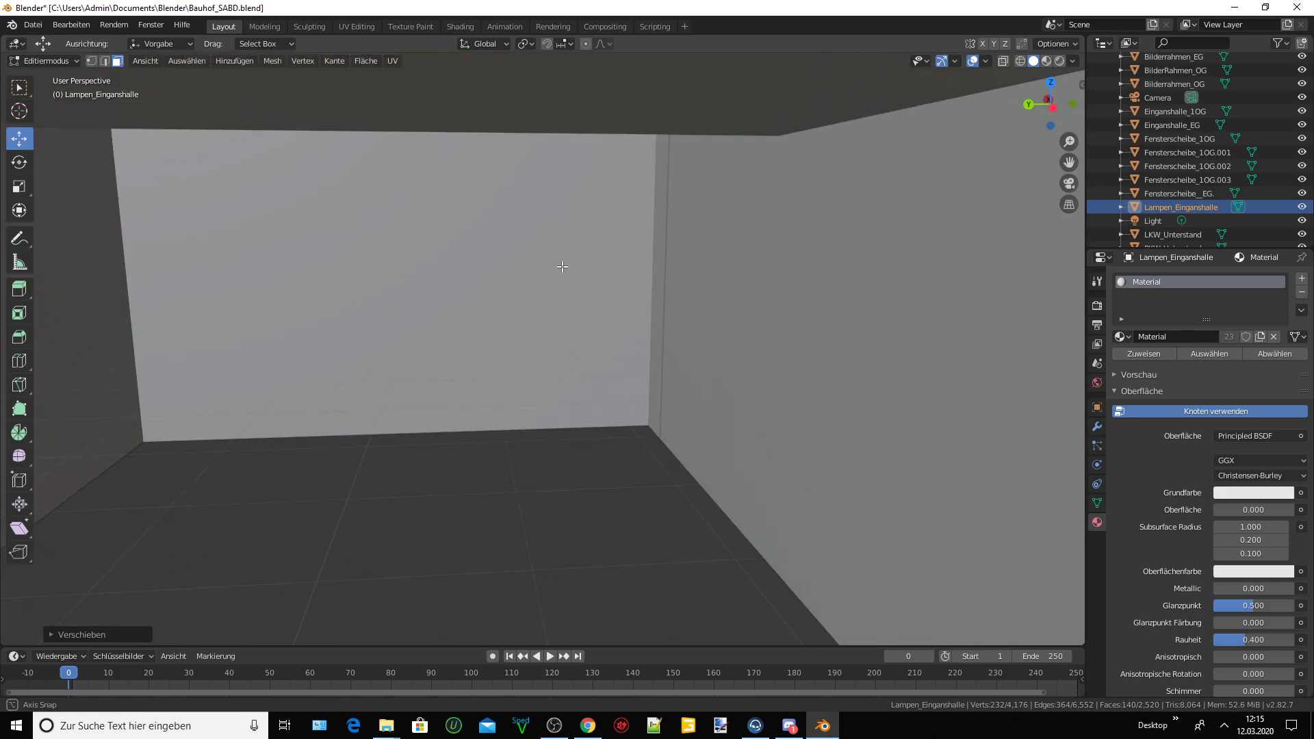
pyautogui.moveTo(558, 267); pyautogui.dragTo(618, 271, button='middle')
pyautogui.moveTo(824, 194)
pyautogui.mouseDown(button='middle')
pyautogui.moveTo(786, 287)
pyautogui.moveTo(869, 270)
pyautogui.mouseUp(button='middle')
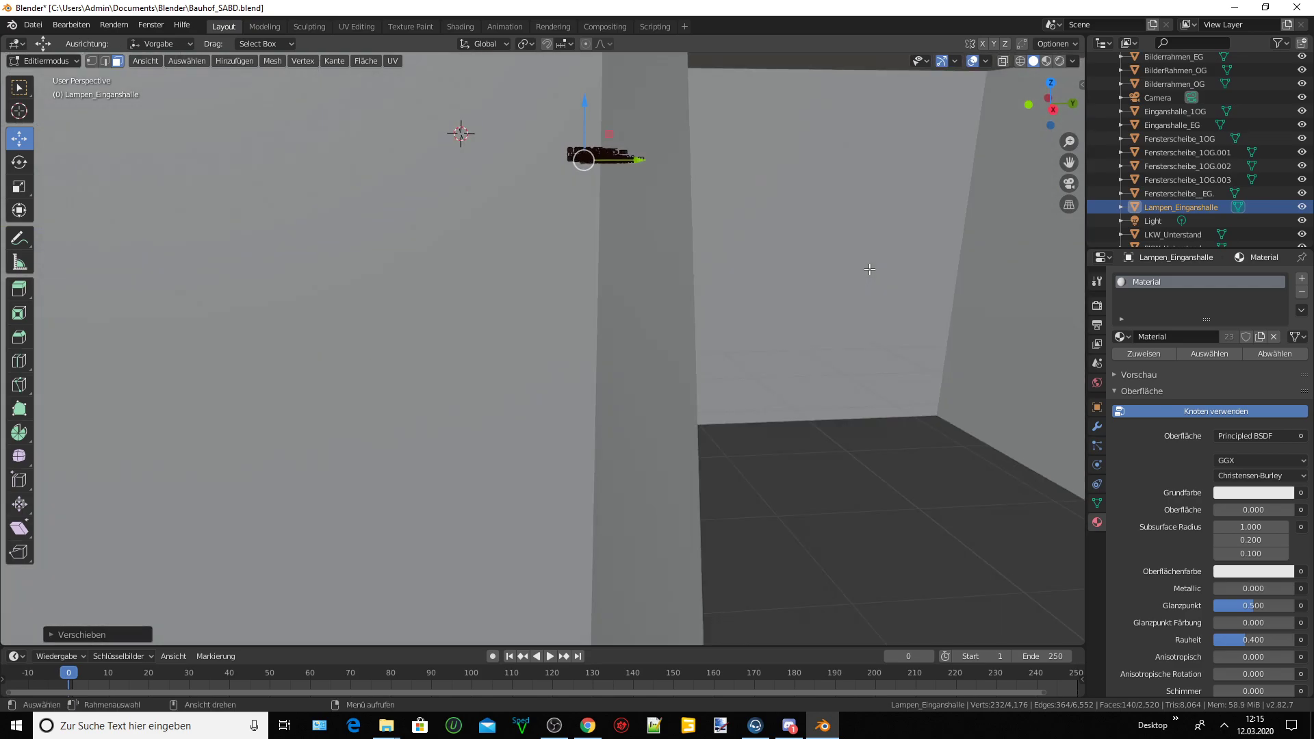
pyautogui.moveTo(1072, 161); pyautogui.dragTo(644, 235)
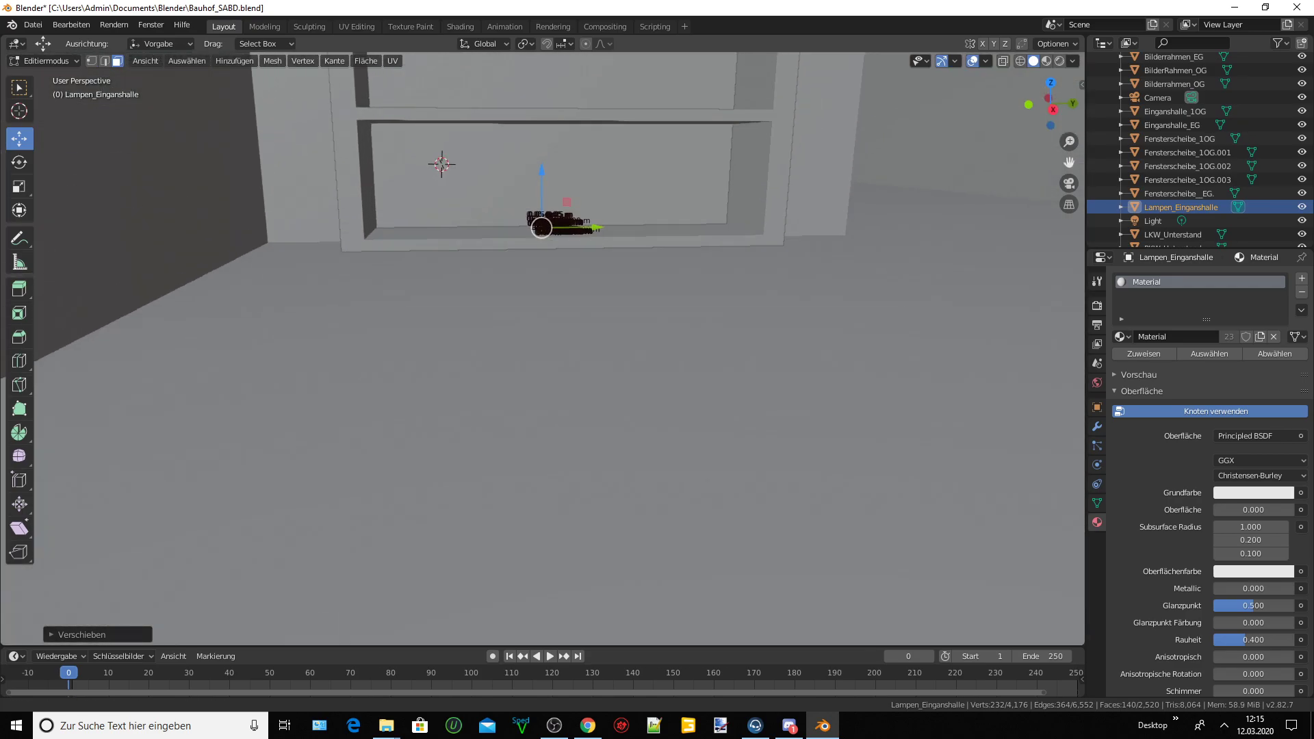
pyautogui.press('KP_8')
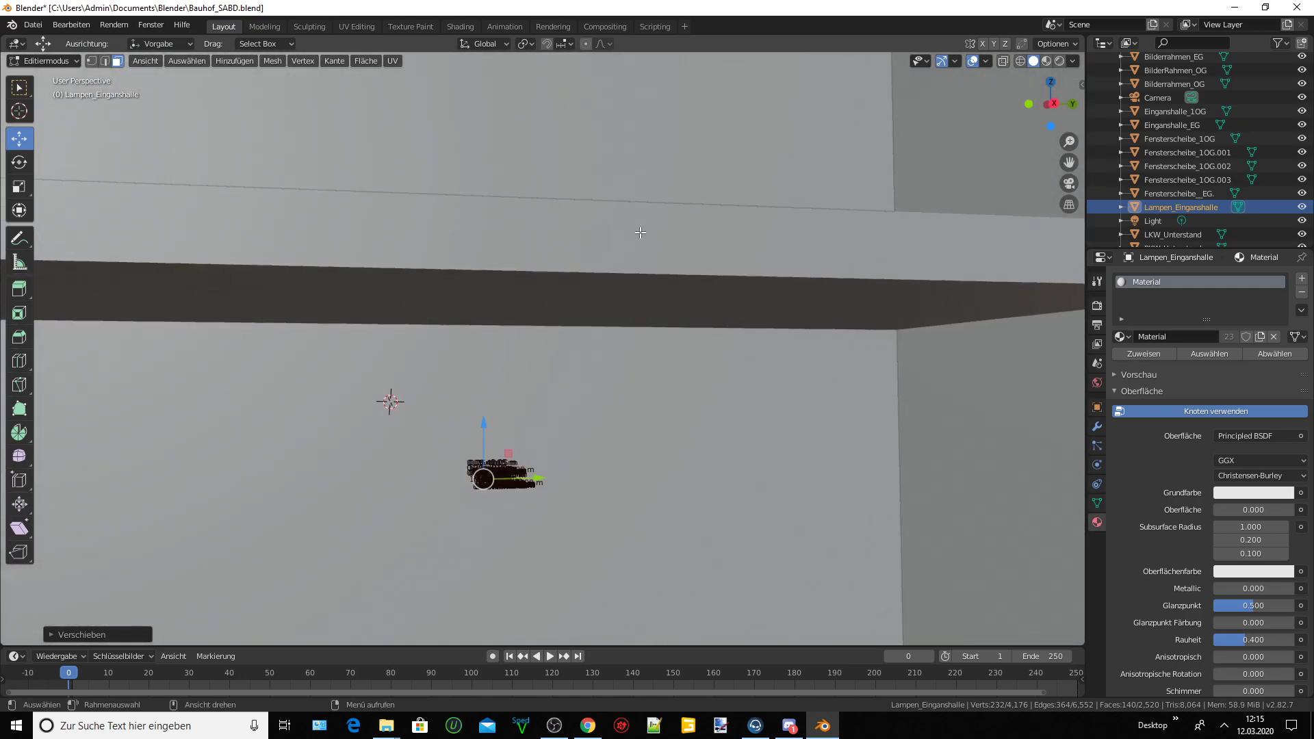
pyautogui.moveTo(1065, 162); pyautogui.dragTo(784, 390)
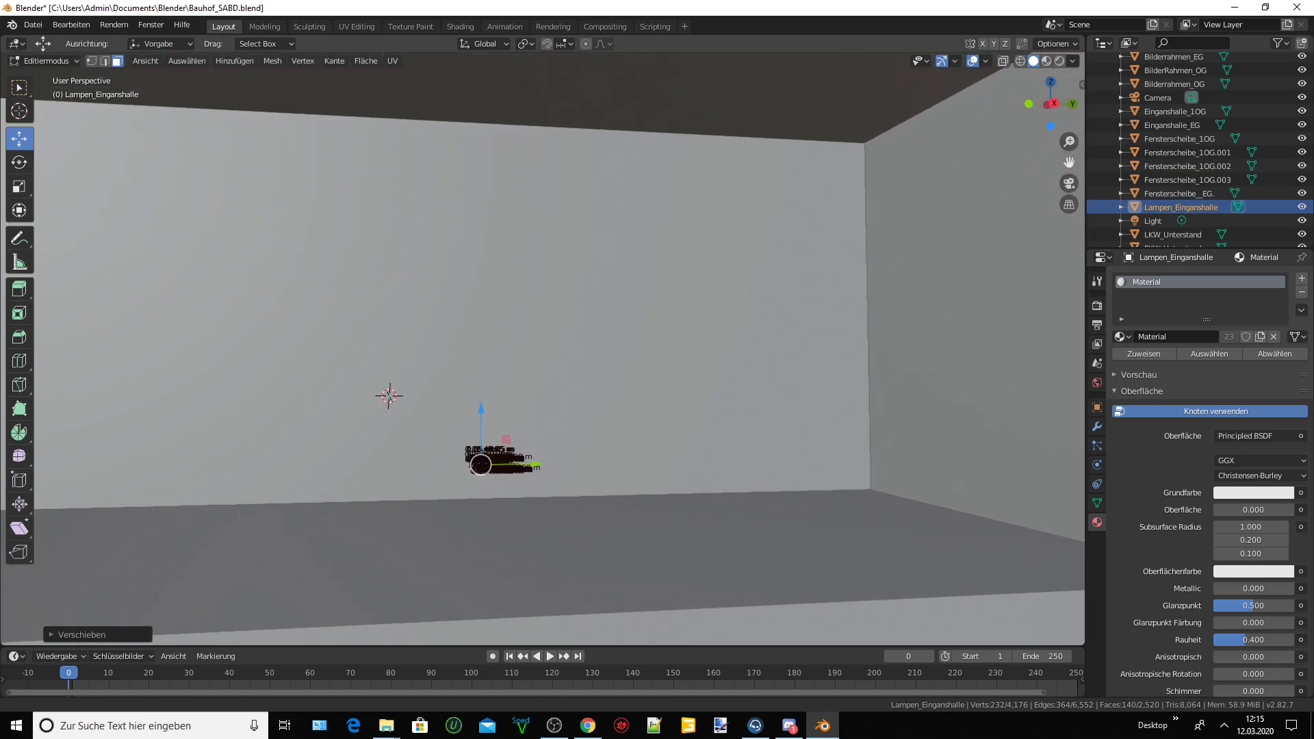
pyautogui.scroll(2, 605, 523)
pyautogui.scroll(1, 606, 523)
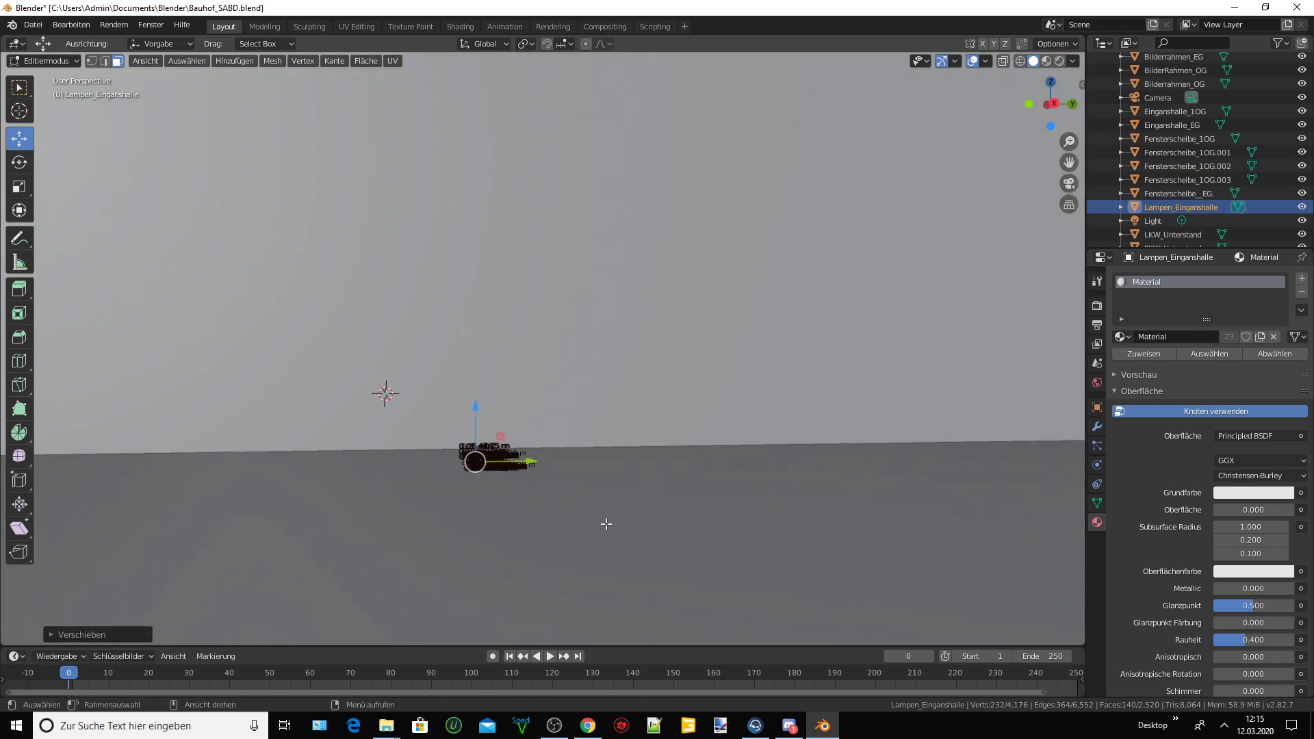
pyautogui.scroll(2, 606, 523)
pyautogui.scroll(2, 606, 523)
pyautogui.scroll(1, 606, 524)
pyautogui.scroll(1, 606, 524)
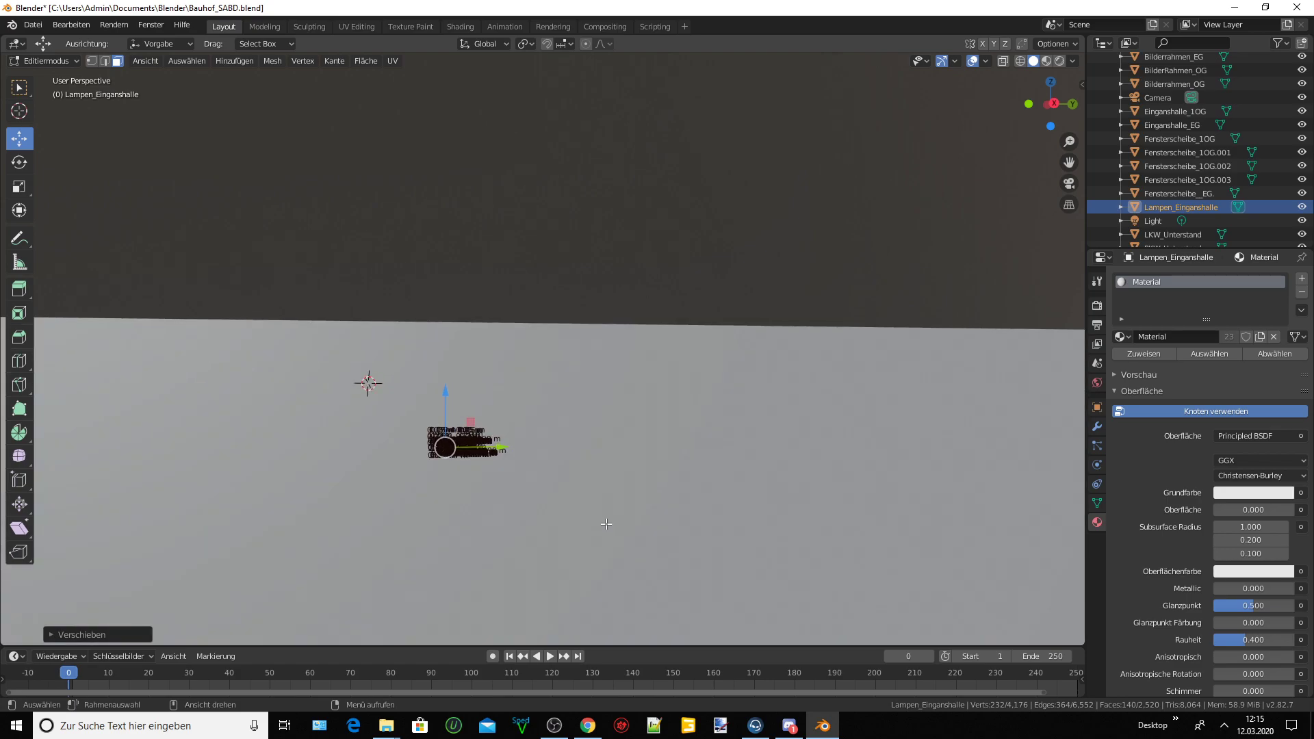
pyautogui.scroll(1, 606, 523)
pyautogui.scroll(2, 606, 524)
pyautogui.scroll(2, 606, 523)
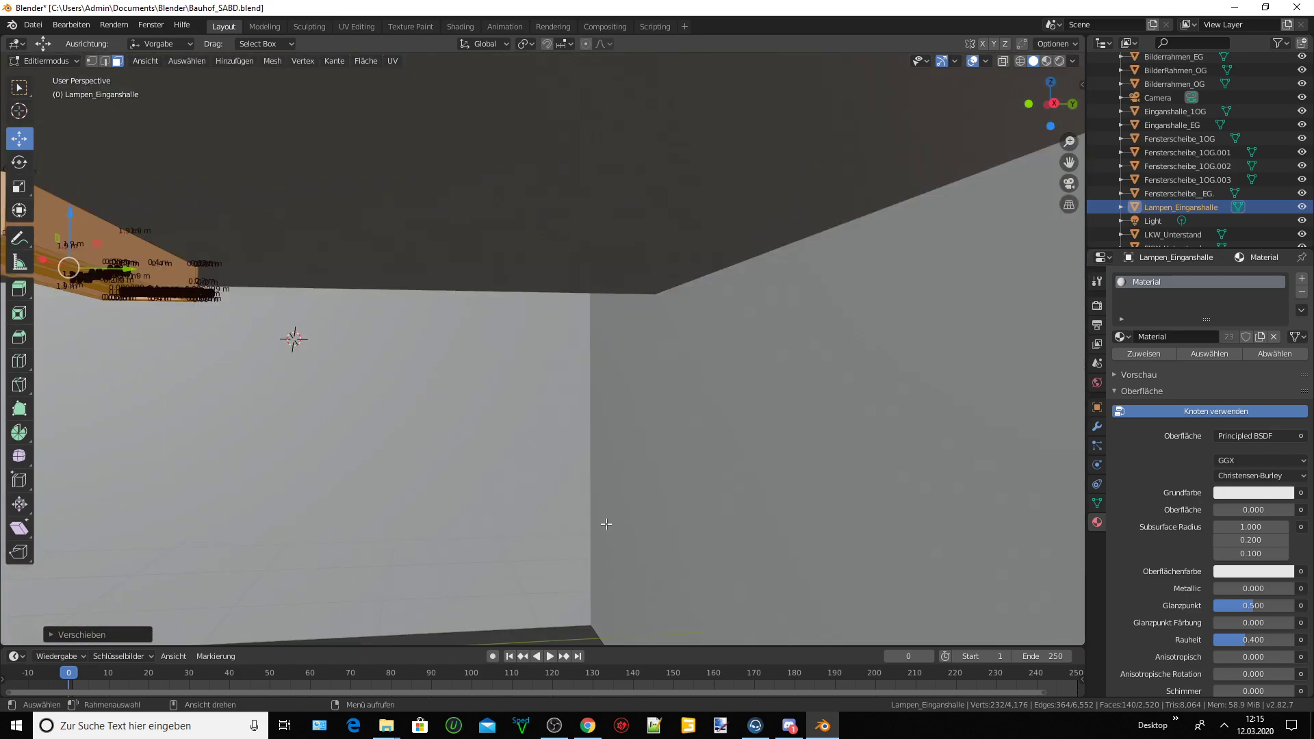
pyautogui.scroll(-1, 605, 523)
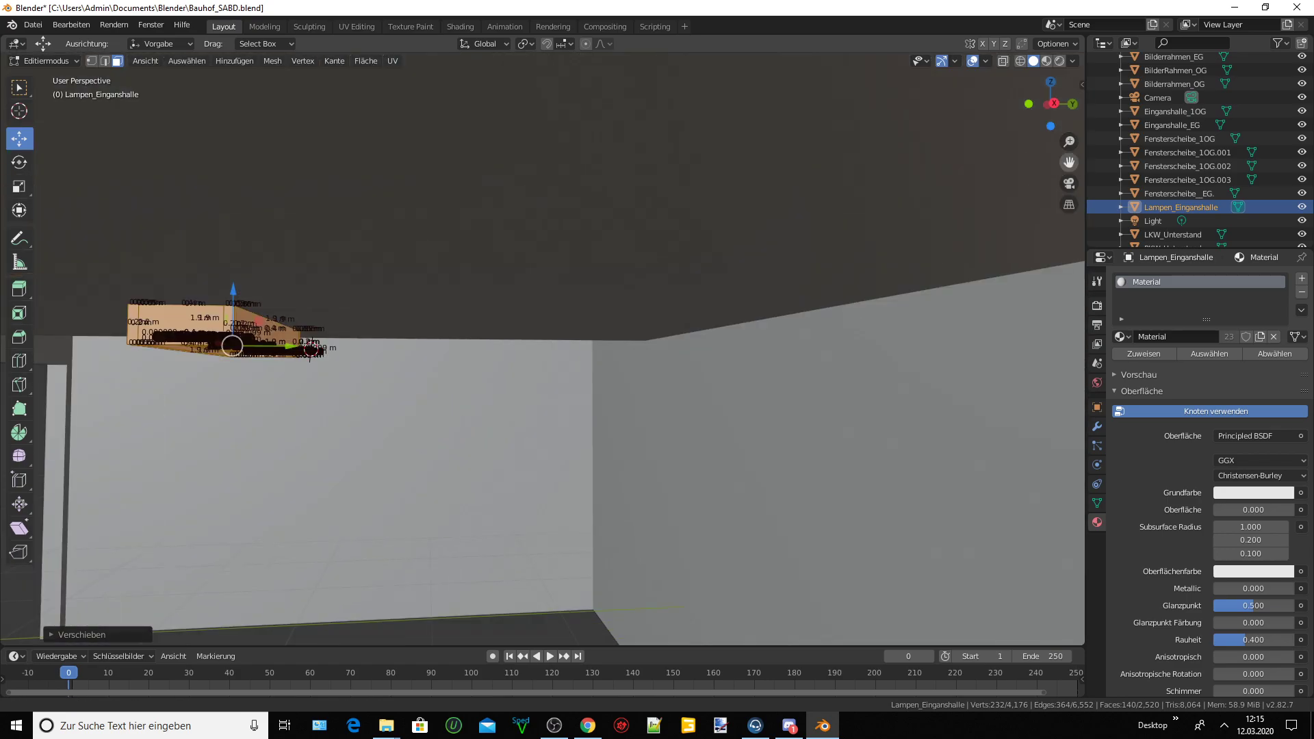
pyautogui.scroll(-1, 607, 301)
pyautogui.scroll(-1, 607, 301)
pyautogui.scroll(-1, 606, 301)
pyautogui.scroll(-2, 606, 302)
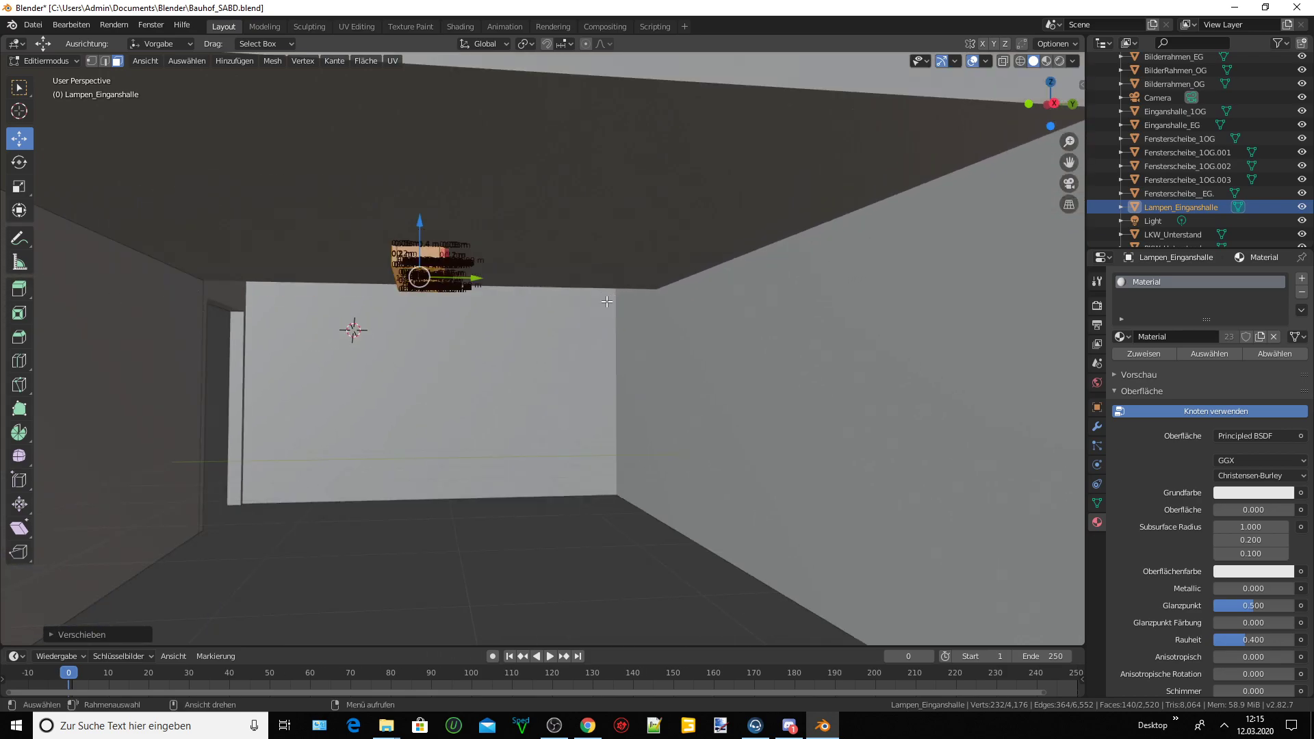
pyautogui.scroll(-2, 607, 302)
pyautogui.scroll(1, 606, 301)
pyautogui.scroll(1, 606, 301)
pyautogui.scroll(1, 607, 301)
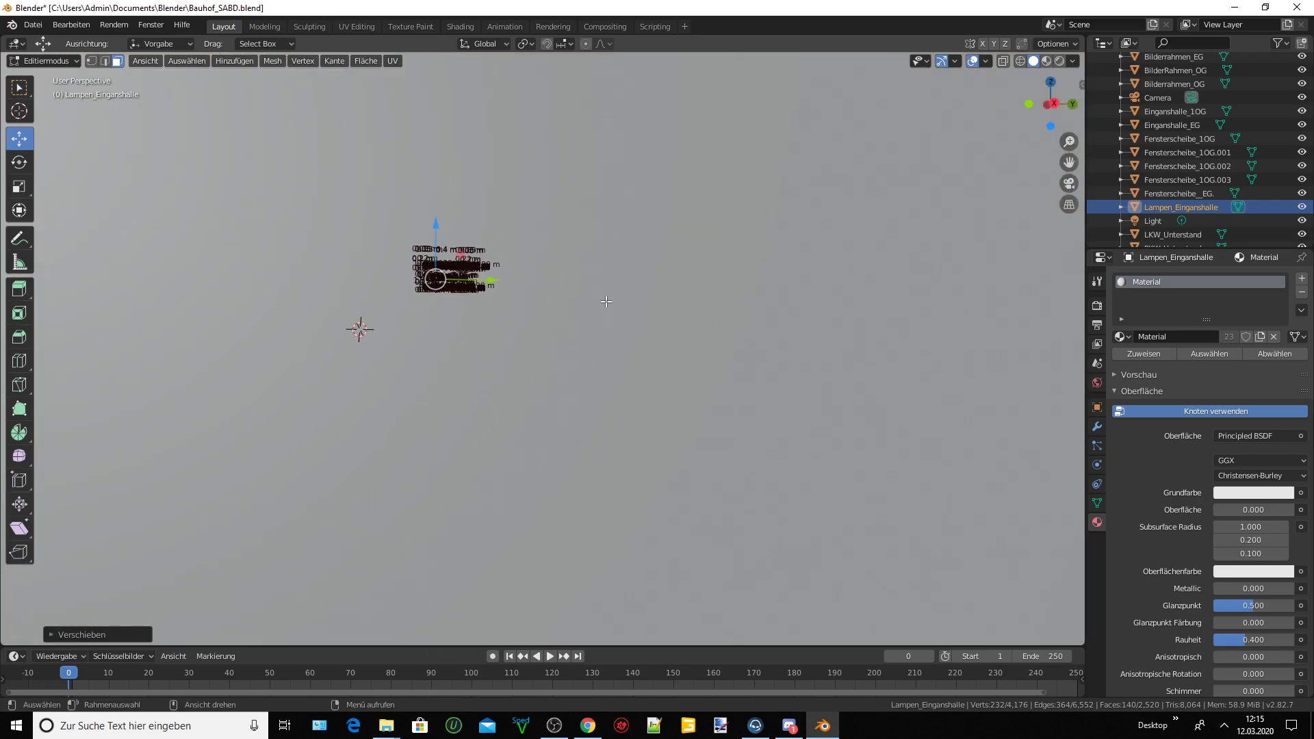
pyautogui.scroll(1, 606, 301)
pyautogui.scroll(1, 607, 302)
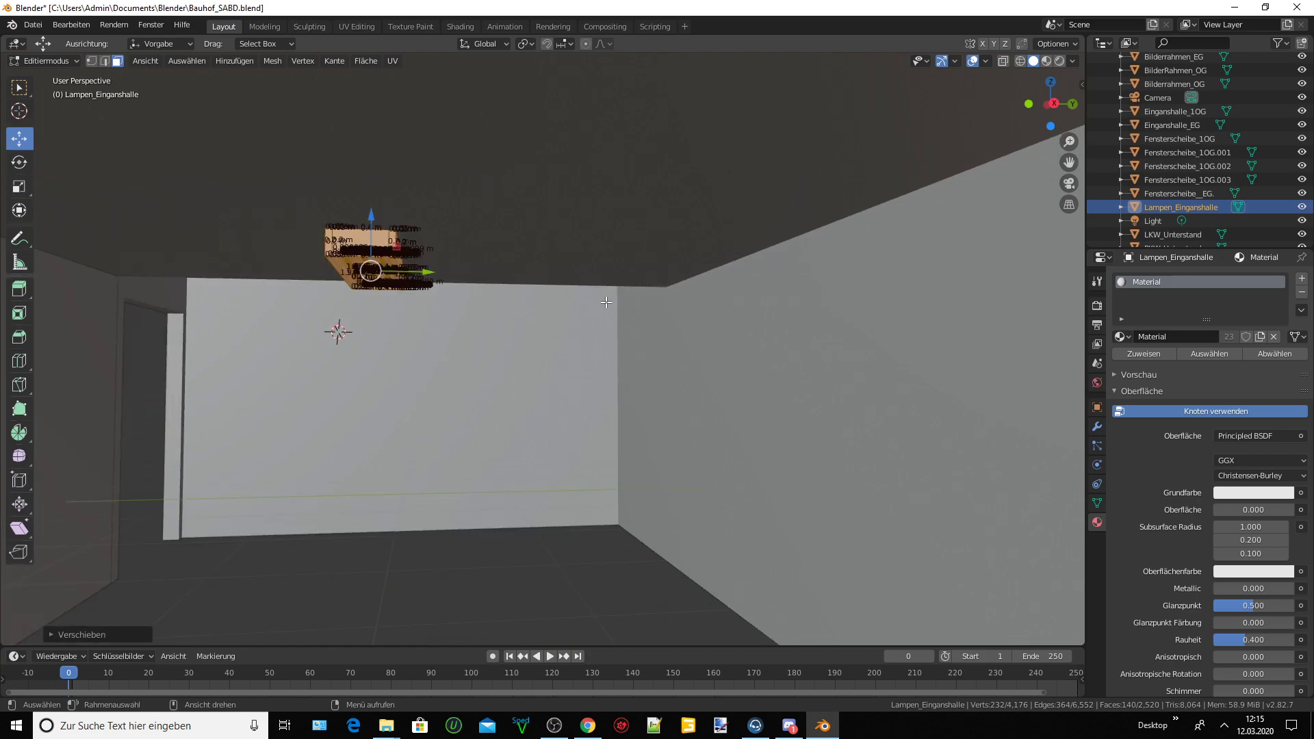
pyautogui.scroll(-1, 606, 302)
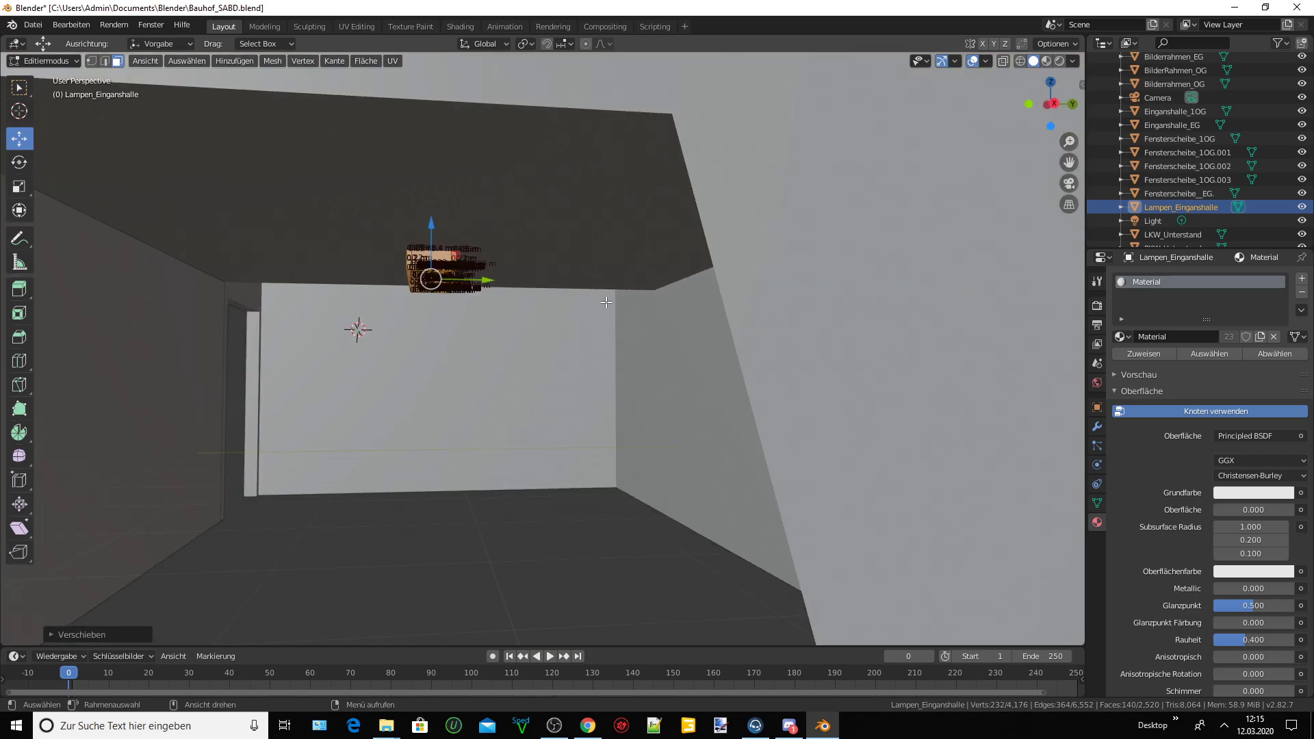
pyautogui.moveTo(606, 302); pyautogui.dragTo(617, 304, button='middle')
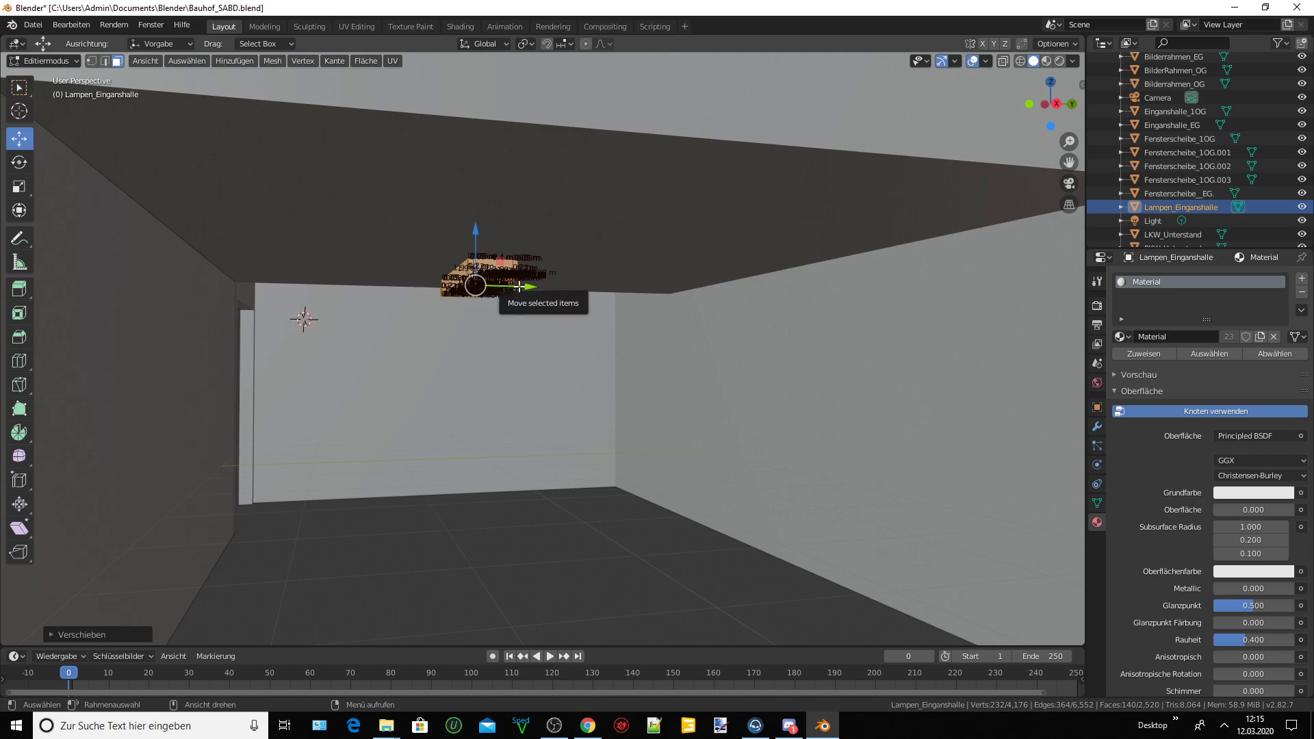
pyautogui.moveTo(521, 287); pyautogui.dragTo(352, 292)
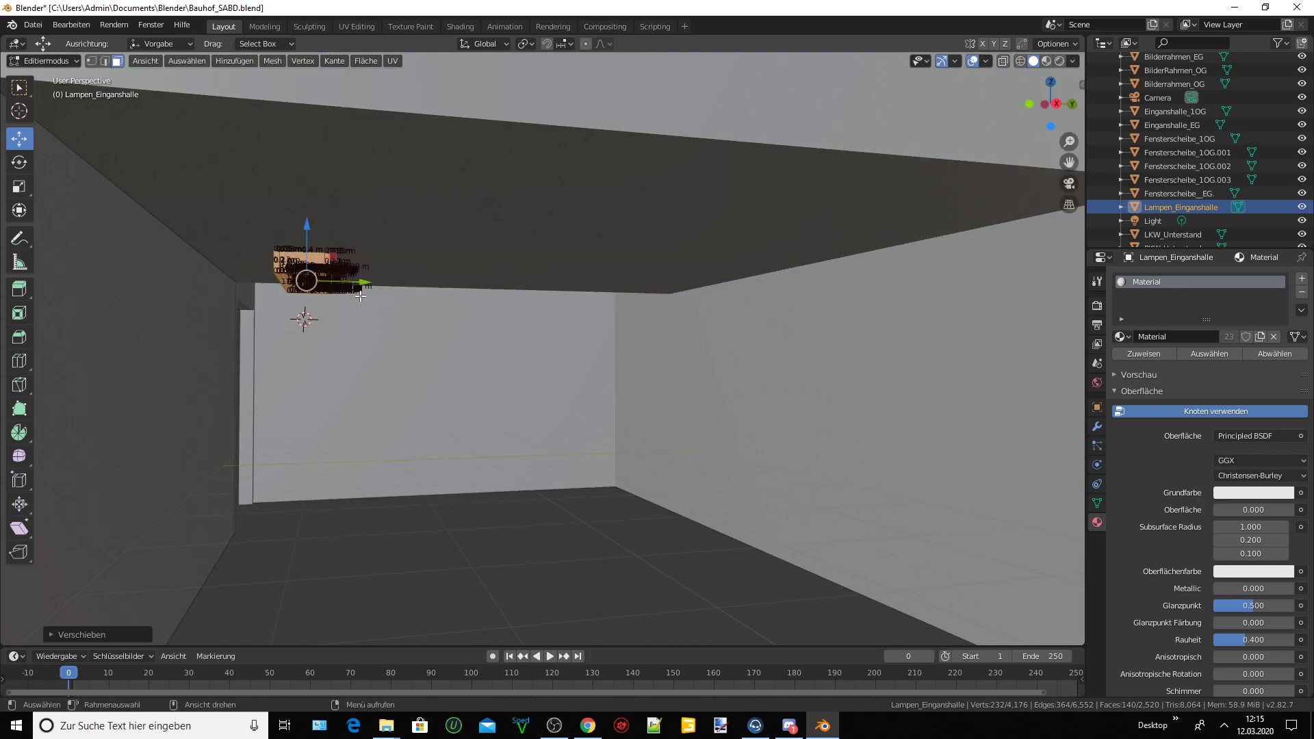
# Duplicate the long lamp and move the copy farther along the ceiling on the X axis.
pyautogui.hotkey('shift', 'd')
pyautogui.rightClick(368, 290)
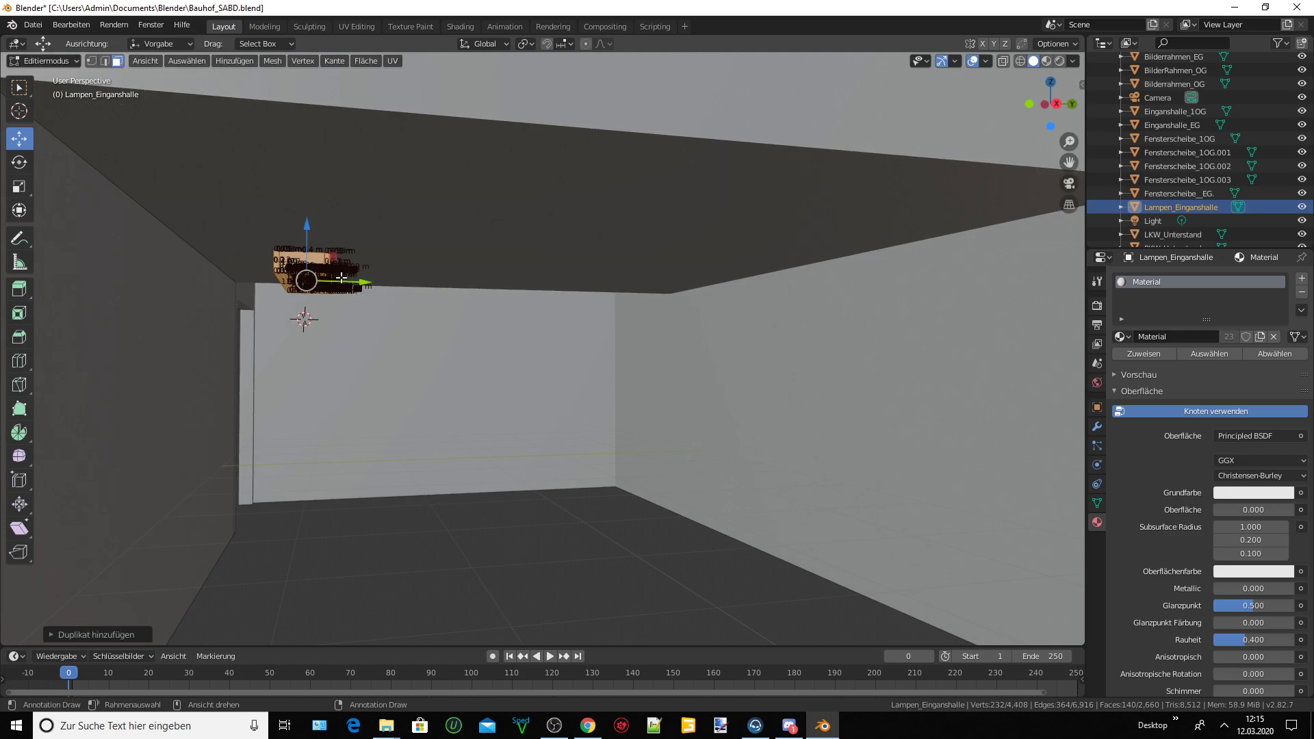
pyautogui.moveTo(353, 282); pyautogui.dragTo(636, 324)
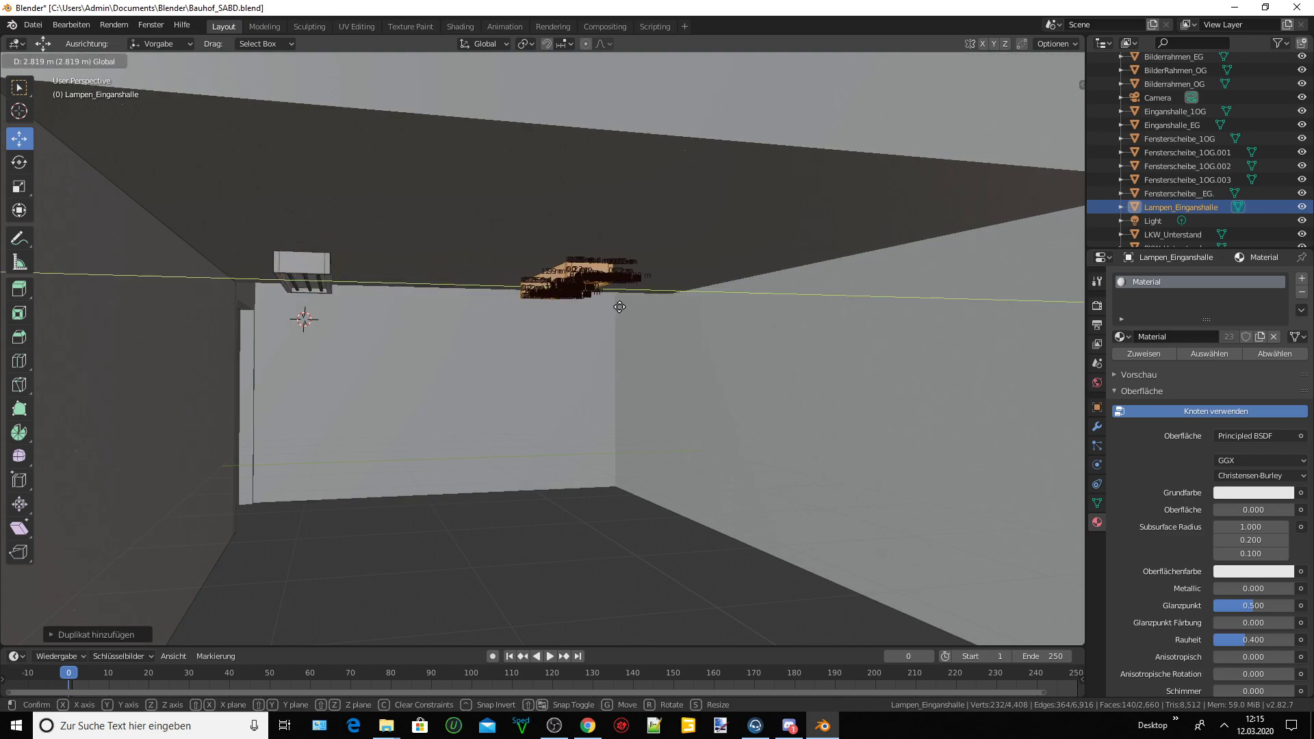
pyautogui.moveTo(636, 325)
pyautogui.mouseDown(button='middle')
pyautogui.moveTo(614, 306)
pyautogui.moveTo(627, 320)
pyautogui.mouseUp(button='middle')
pyautogui.hotkey('shift', 'd')
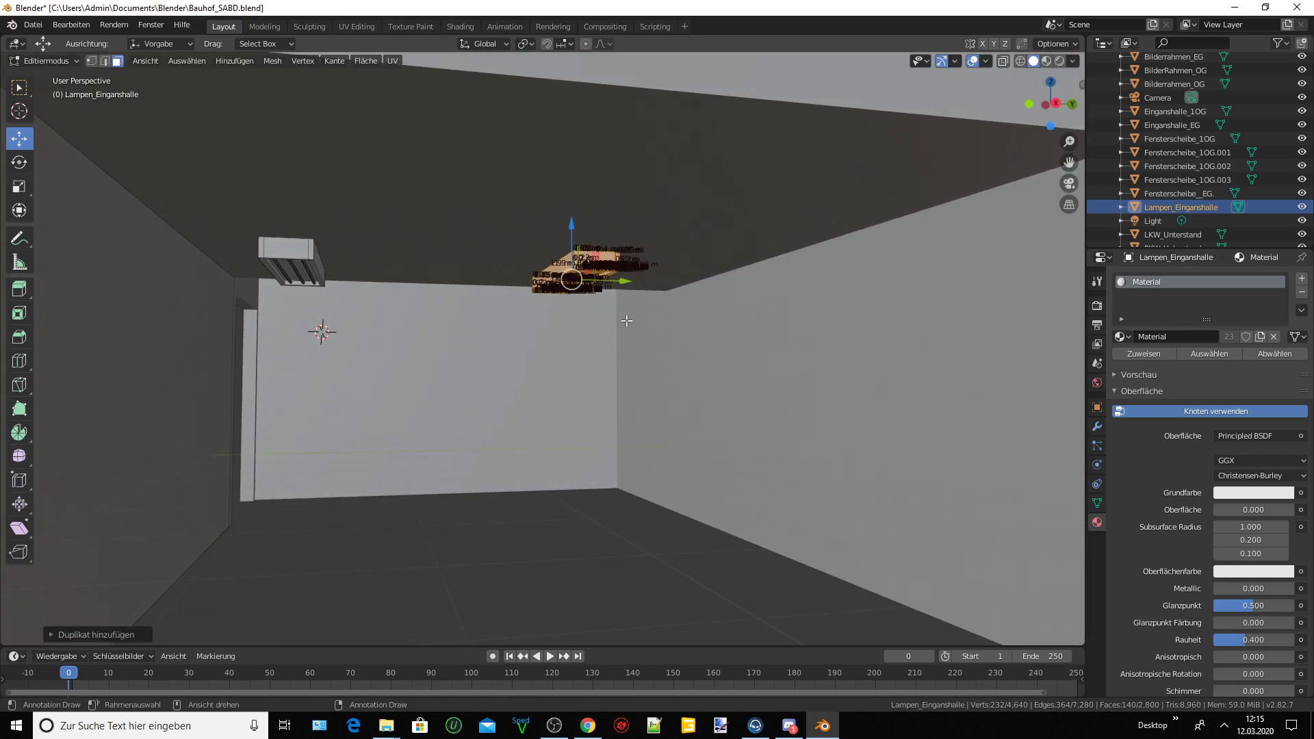
pyautogui.moveTo(610, 294); pyautogui.dragTo(617, 299, button='middle')
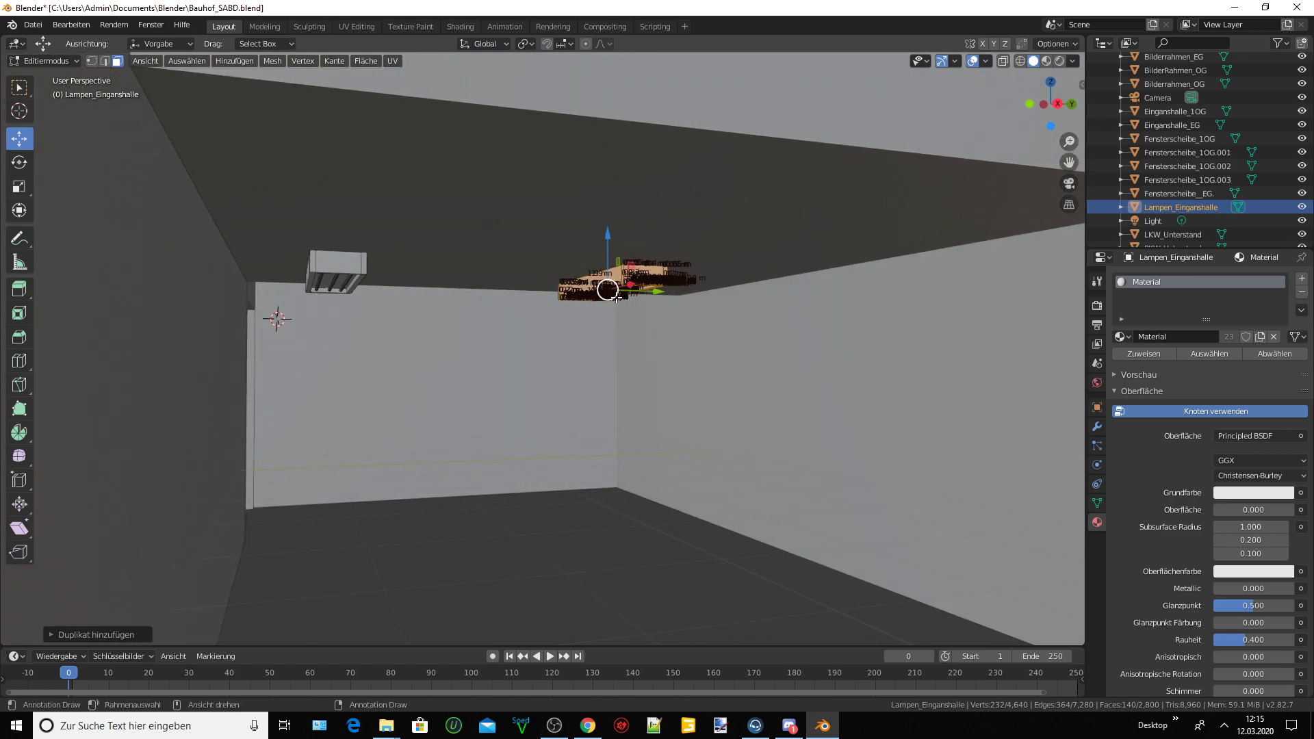
pyautogui.press('g')
pyautogui.press('x')
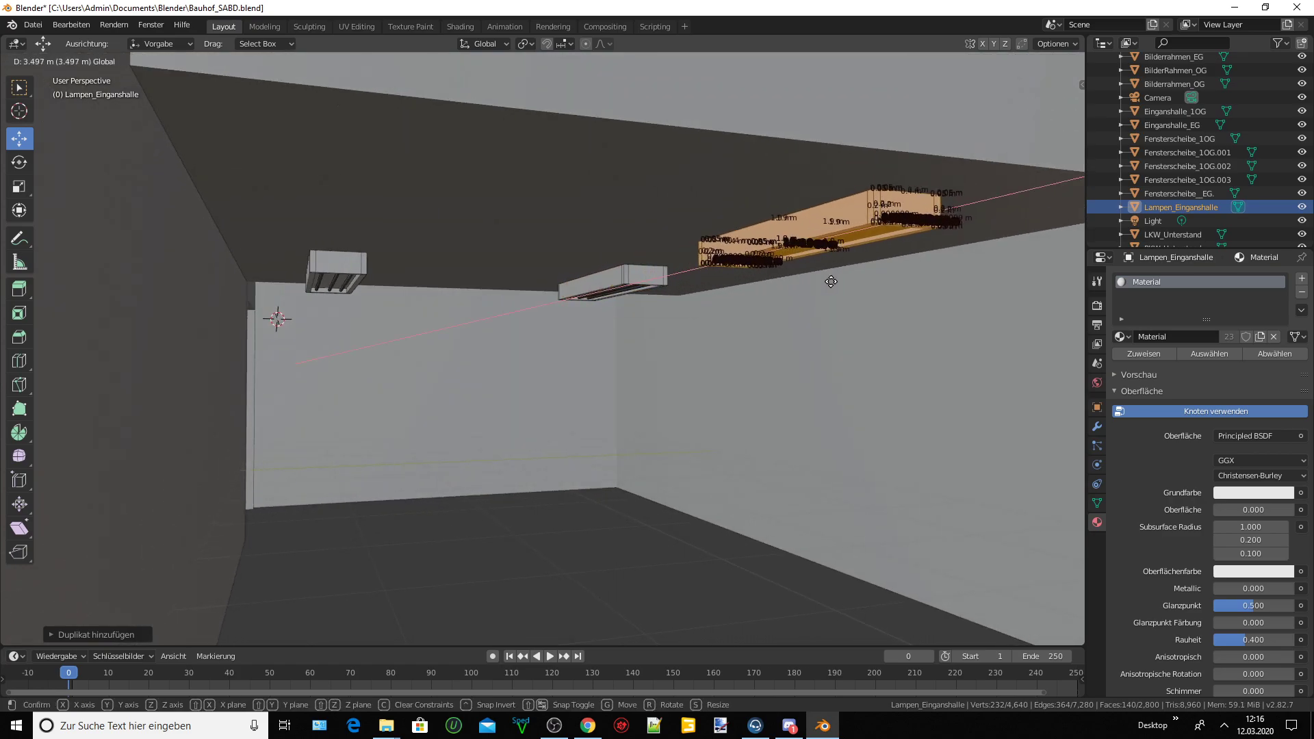
pyautogui.click(831, 281)
pyautogui.moveTo(831, 281); pyautogui.dragTo(767, 313, button='middle')
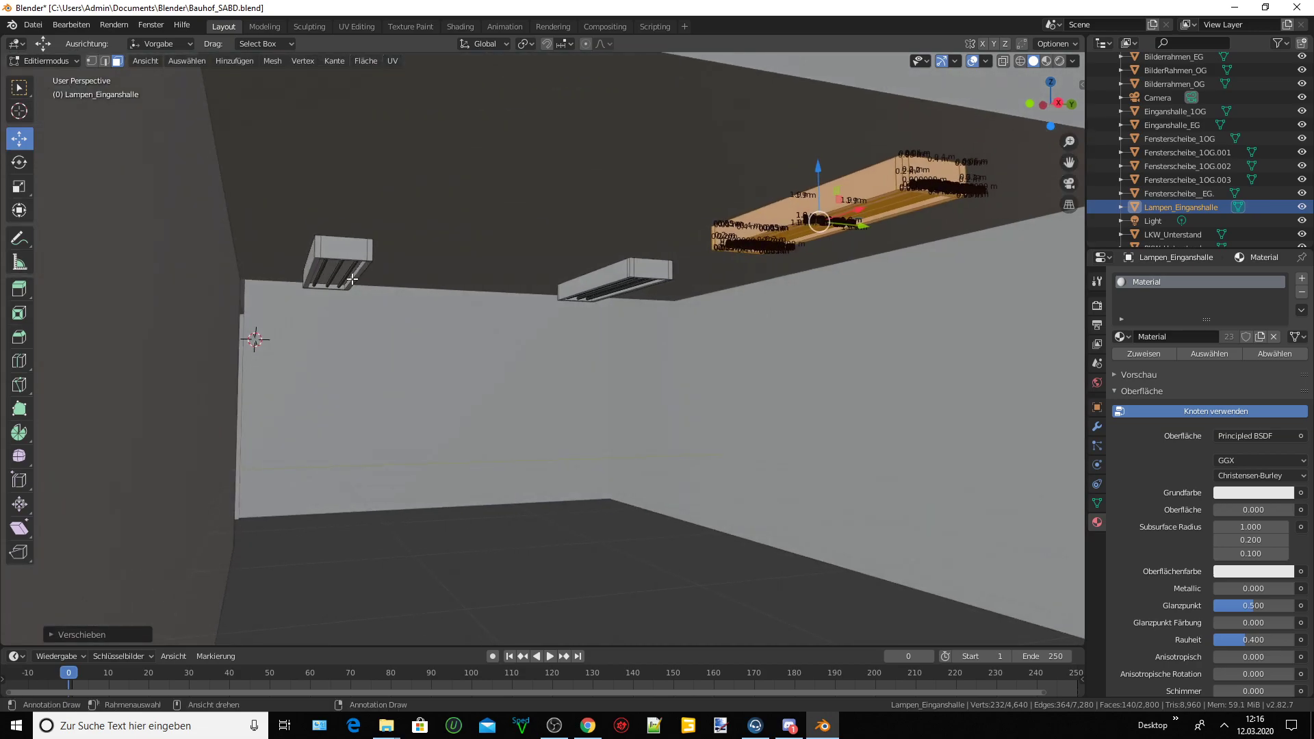
# Select the whole small lamp with linked selection and duplicate it.
pyautogui.click(331, 259)
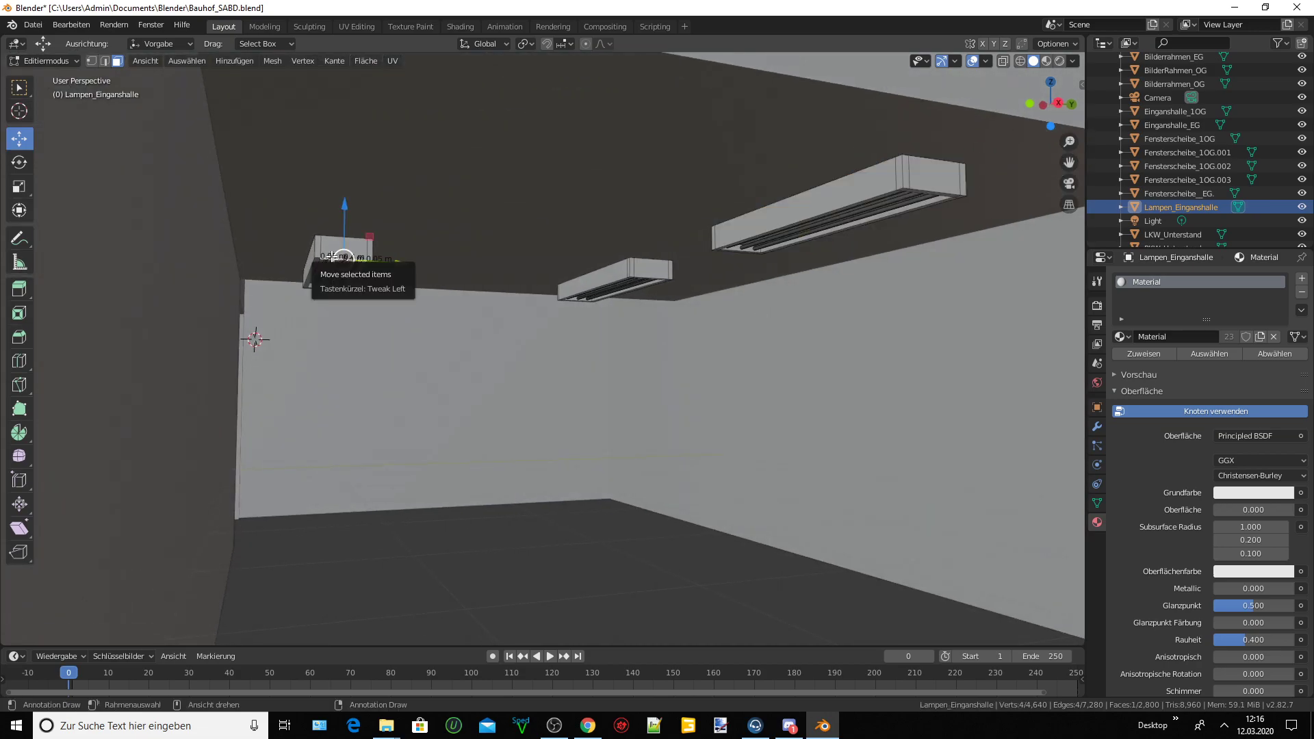
pyautogui.hotkey('ctrl', 'l')
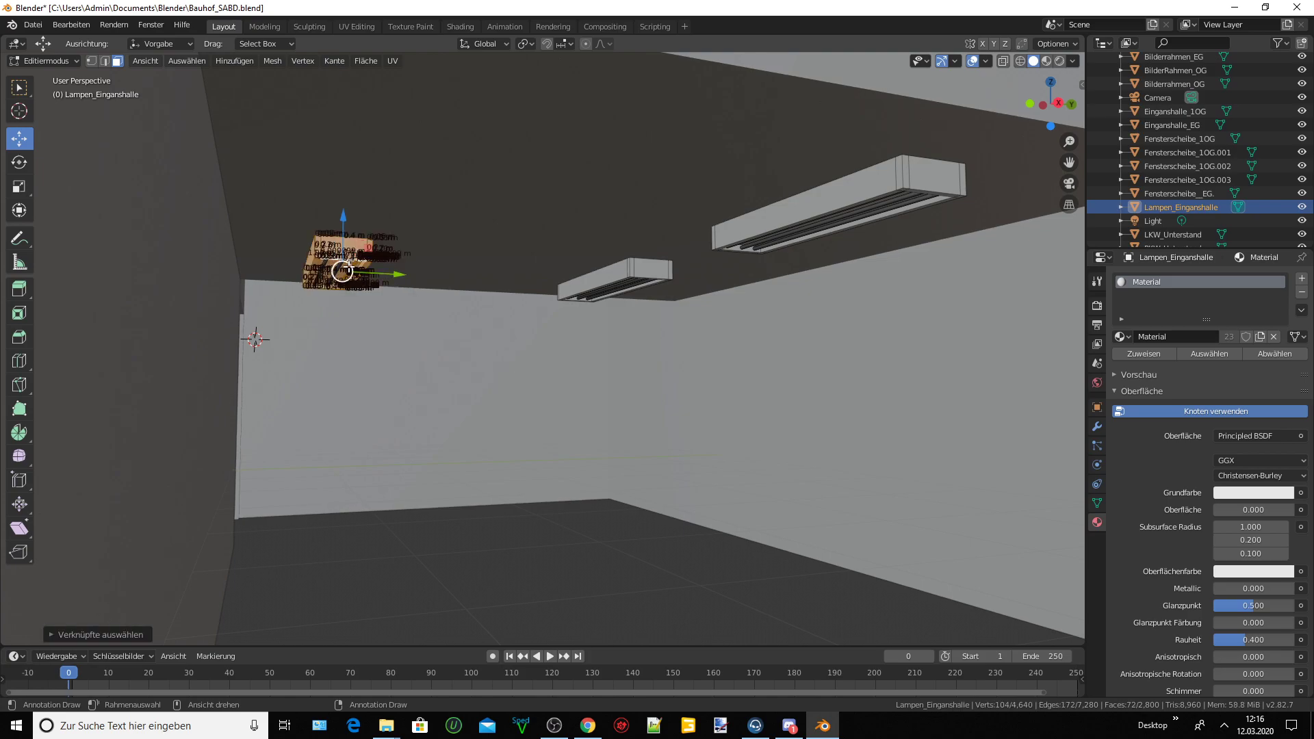
pyautogui.press('l')
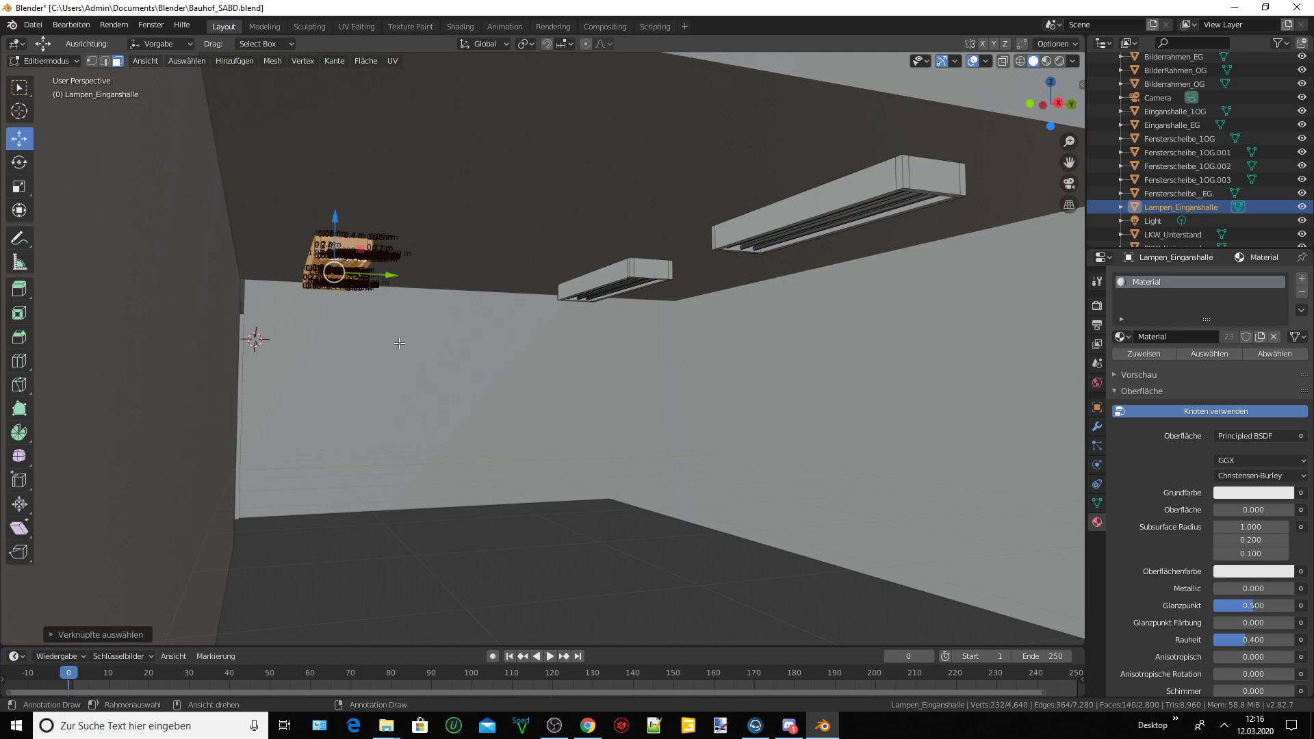
pyautogui.hotkey('shift', 'd')
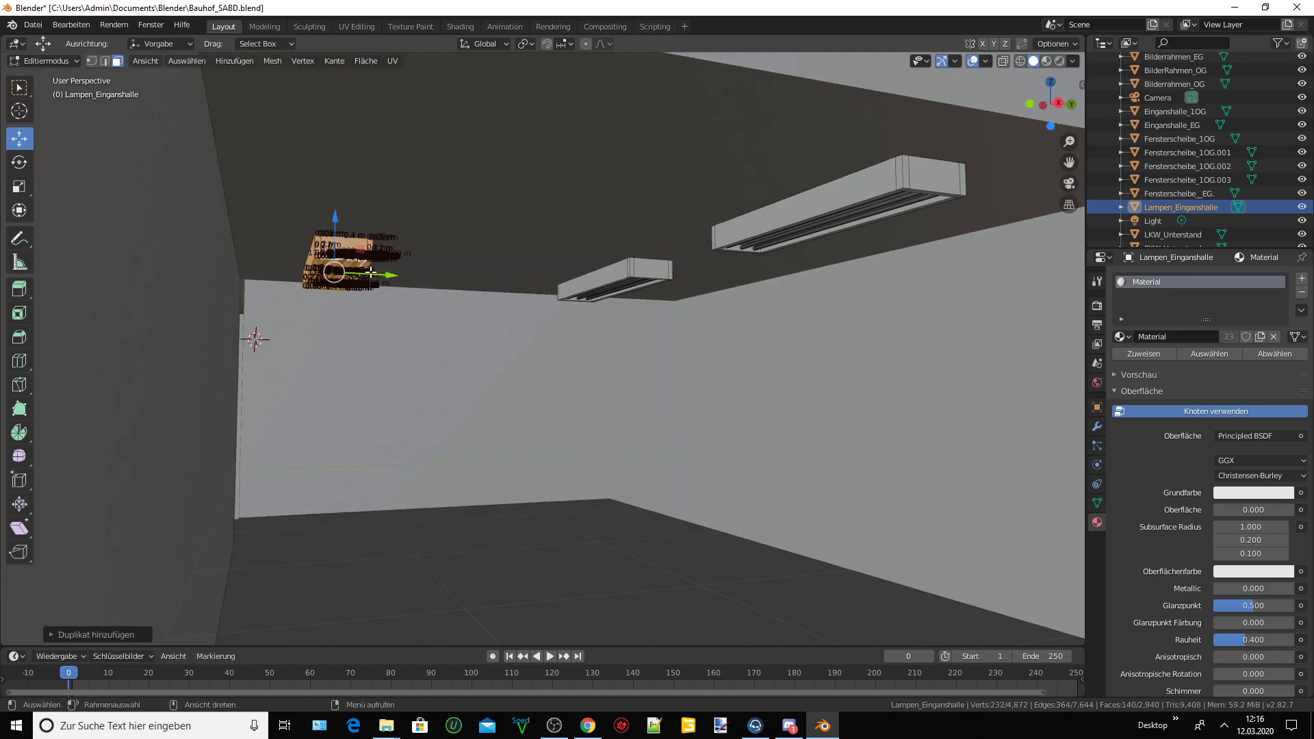
pyautogui.moveTo(414, 317)
pyautogui.mouseDown(button='middle')
pyautogui.moveTo(323, 331)
pyautogui.moveTo(389, 319)
pyautogui.mouseUp(button='middle')
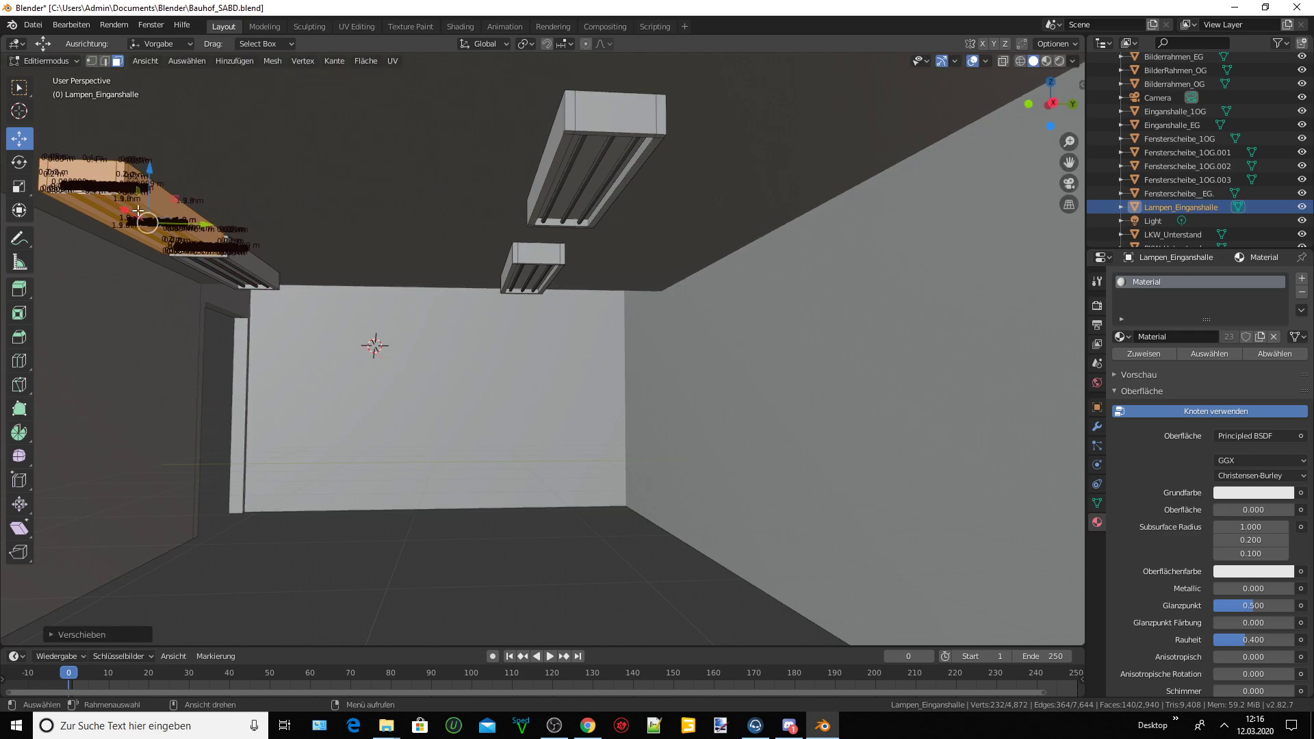
# Place the small lamp copy about 1.5 m along X and view the upper floor from above.
pyautogui.click(347, 308)
pyautogui.scroll(2, 347, 308)
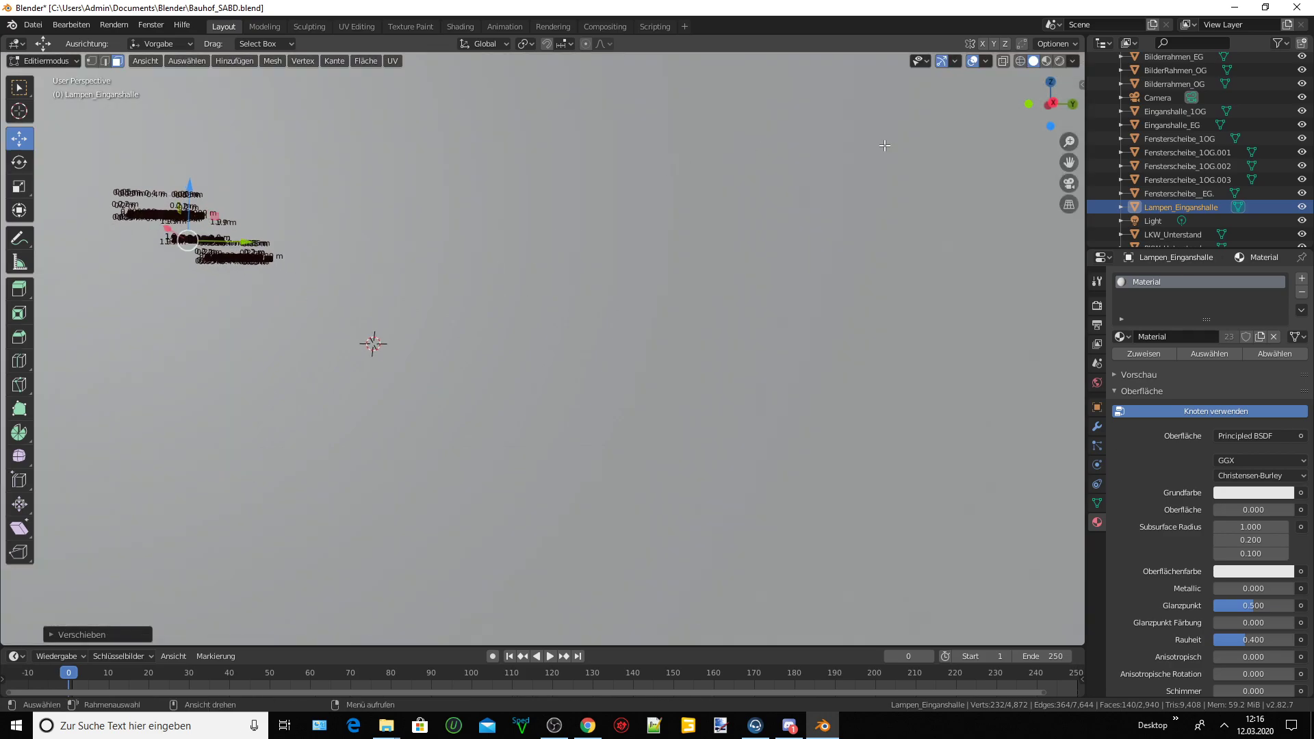
pyautogui.moveTo(1068, 163); pyautogui.dragTo(392, 183)
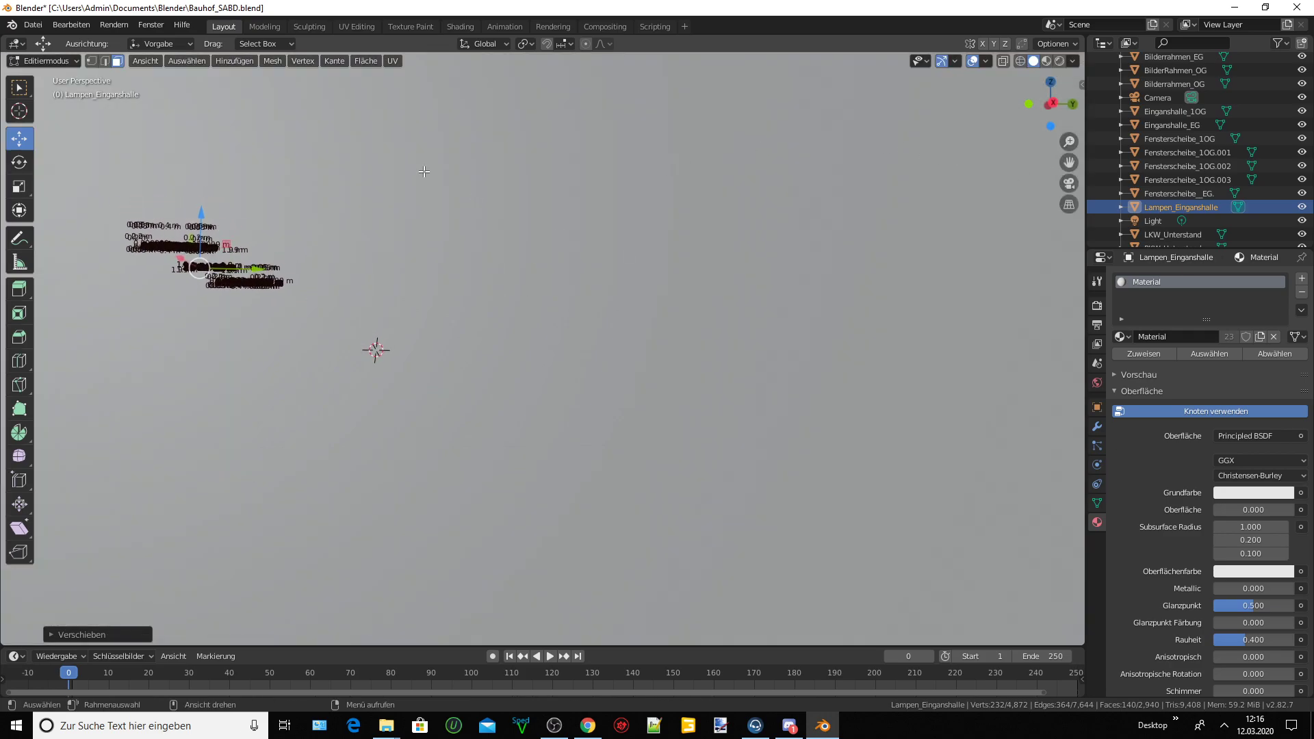
pyautogui.moveTo(391, 183)
pyautogui.mouseDown(button='middle')
pyautogui.moveTo(461, 279)
pyautogui.moveTo(507, 195)
pyautogui.mouseUp(button='middle')
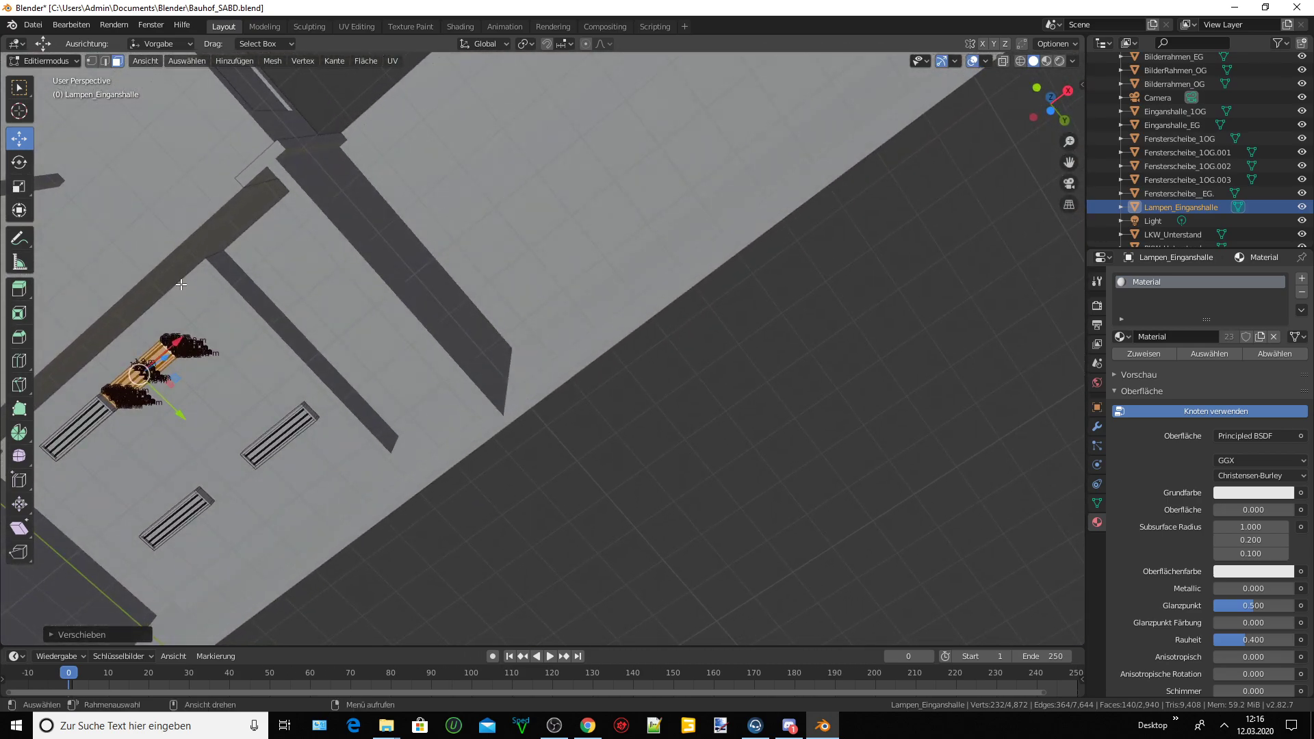
pyautogui.scroll(3, 180, 284)
pyautogui.moveTo(138, 359); pyautogui.dragTo(267, 321)
pyautogui.moveTo(273, 342)
pyautogui.mouseDown(button='middle')
pyautogui.moveTo(303, 419)
pyautogui.moveTo(540, 398)
pyautogui.moveTo(580, 434)
pyautogui.moveTo(479, 482)
pyautogui.moveTo(263, 499)
pyautogui.moveTo(191, 467)
pyautogui.moveTo(279, 477)
pyautogui.moveTo(410, 446)
pyautogui.moveTo(349, 372)
pyautogui.mouseUp(button='middle')
pyautogui.moveTo(388, 365)
pyautogui.mouseDown(button='middle')
pyautogui.moveTo(469, 292)
pyautogui.moveTo(360, 288)
pyautogui.moveTo(287, 255)
pyautogui.moveTo(251, 323)
pyautogui.moveTo(203, 284)
pyautogui.moveTo(197, 249)
pyautogui.moveTo(297, 246)
pyautogui.mouseUp(button='middle')
pyautogui.moveTo(1075, 167); pyautogui.dragTo(433, 354)
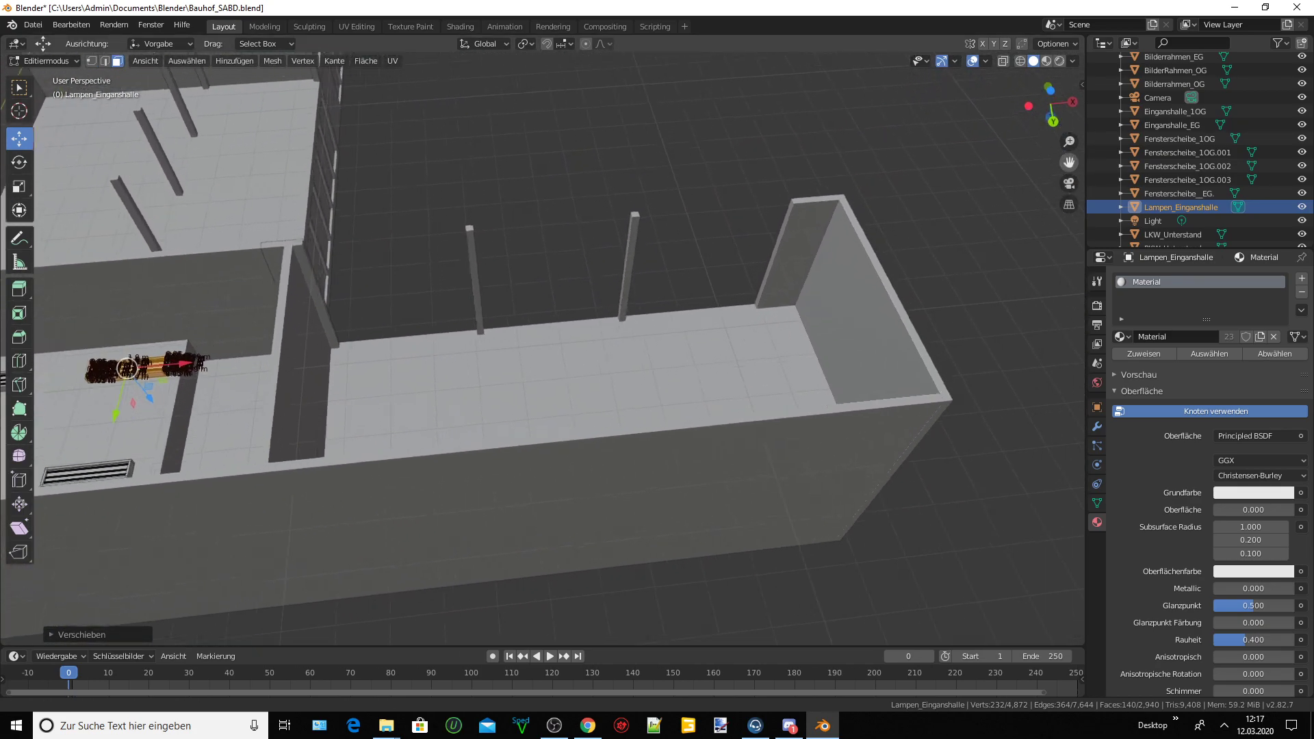
# Duplicate the lamp and move the copy along X onto the upper floor.
pyautogui.hotkey('shift', 'd')
pyautogui.rightClick(206, 375)
pyautogui.press('g')
pyautogui.press('x')
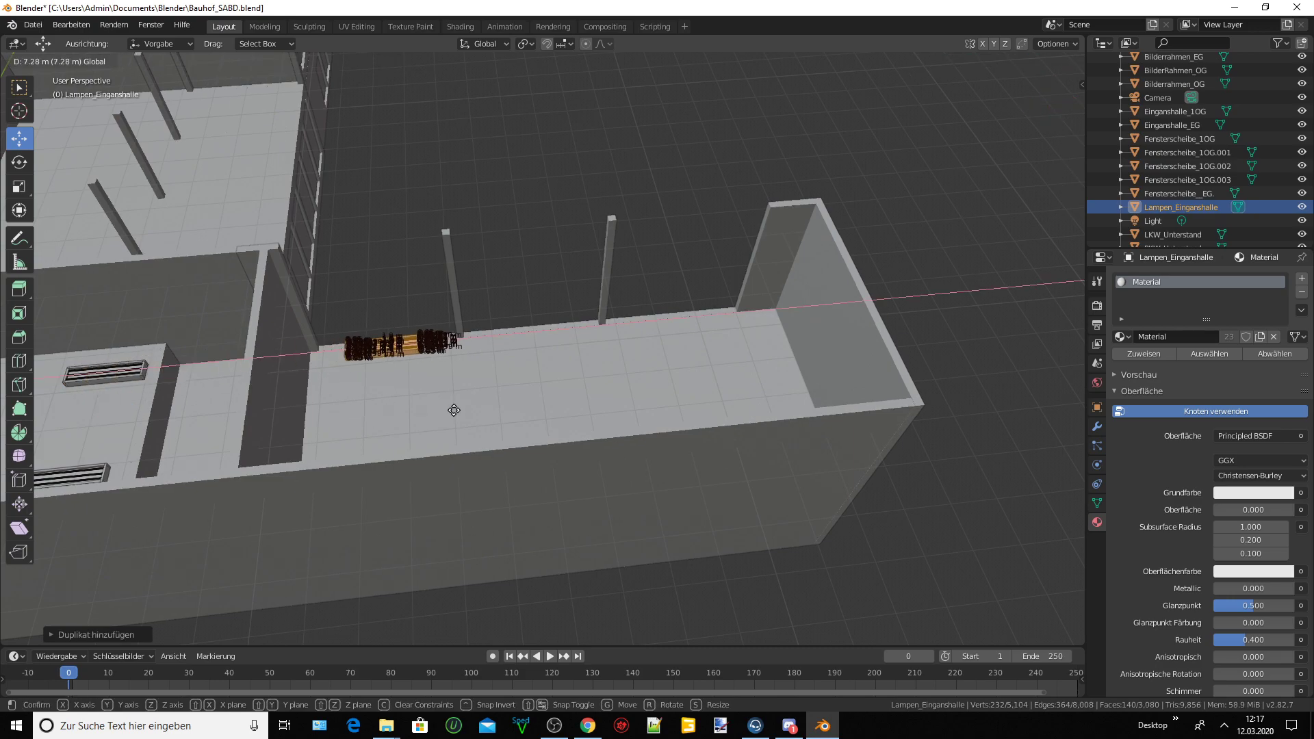
pyautogui.click(577, 405)
# Adjust that lamp copy 1.51 m along Y and shift it right along X.
pyautogui.moveTo(578, 405); pyautogui.dragTo(254, 288, button='middle')
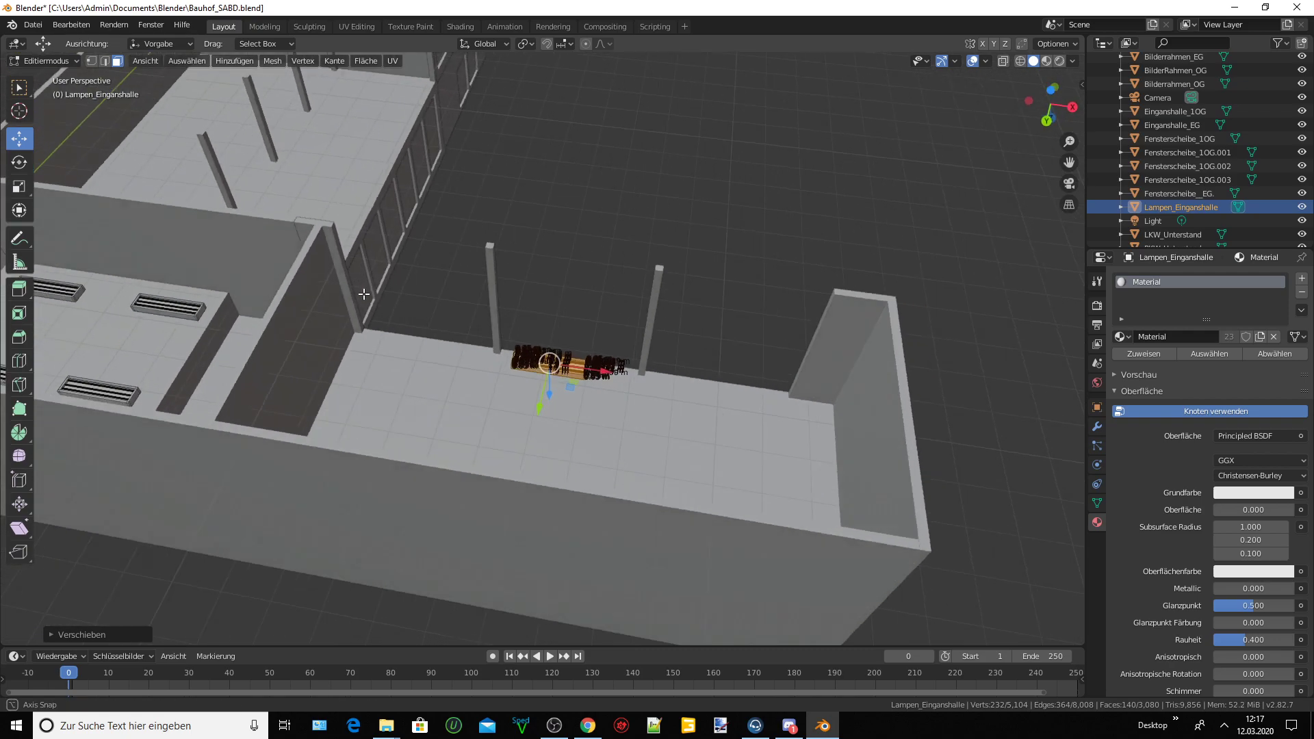
pyautogui.moveTo(569, 482)
pyautogui.mouseDown(button='middle')
pyautogui.moveTo(499, 414)
pyautogui.moveTo(532, 397)
pyautogui.mouseUp(button='middle')
pyautogui.scroll(1, 499, 414)
pyautogui.scroll(3, 499, 414)
pyautogui.scroll(2, 498, 414)
pyautogui.scroll(-4, 499, 414)
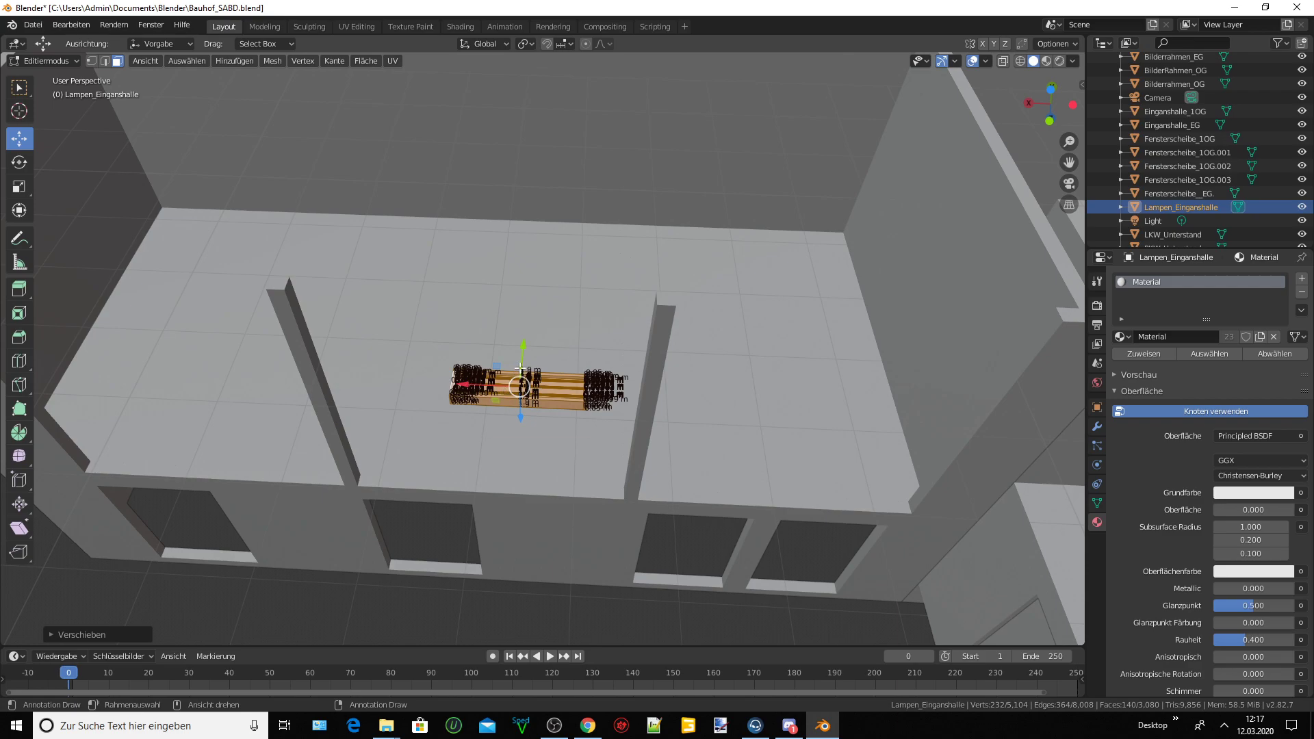
pyautogui.moveTo(521, 363); pyautogui.dragTo(522, 284)
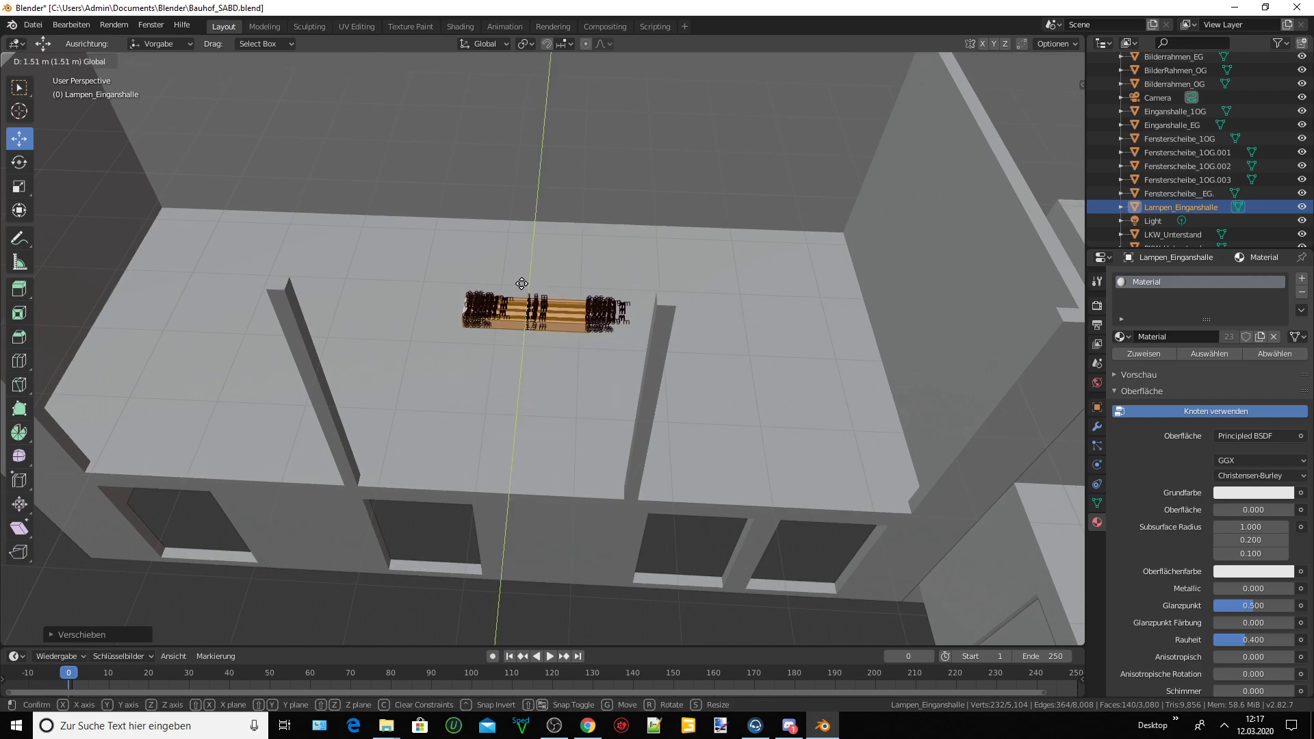
pyautogui.scroll(1, 521, 284)
pyautogui.scroll(1, 527, 285)
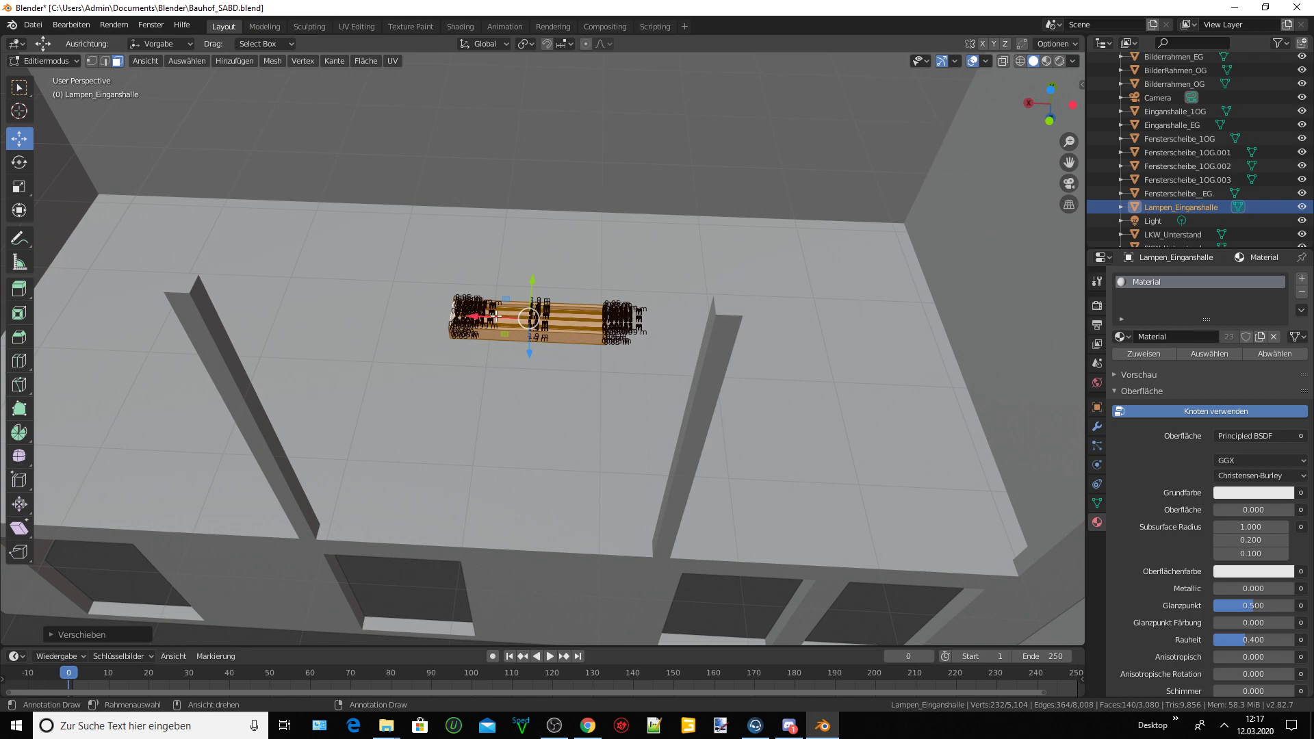
pyautogui.moveTo(496, 317); pyautogui.dragTo(804, 354)
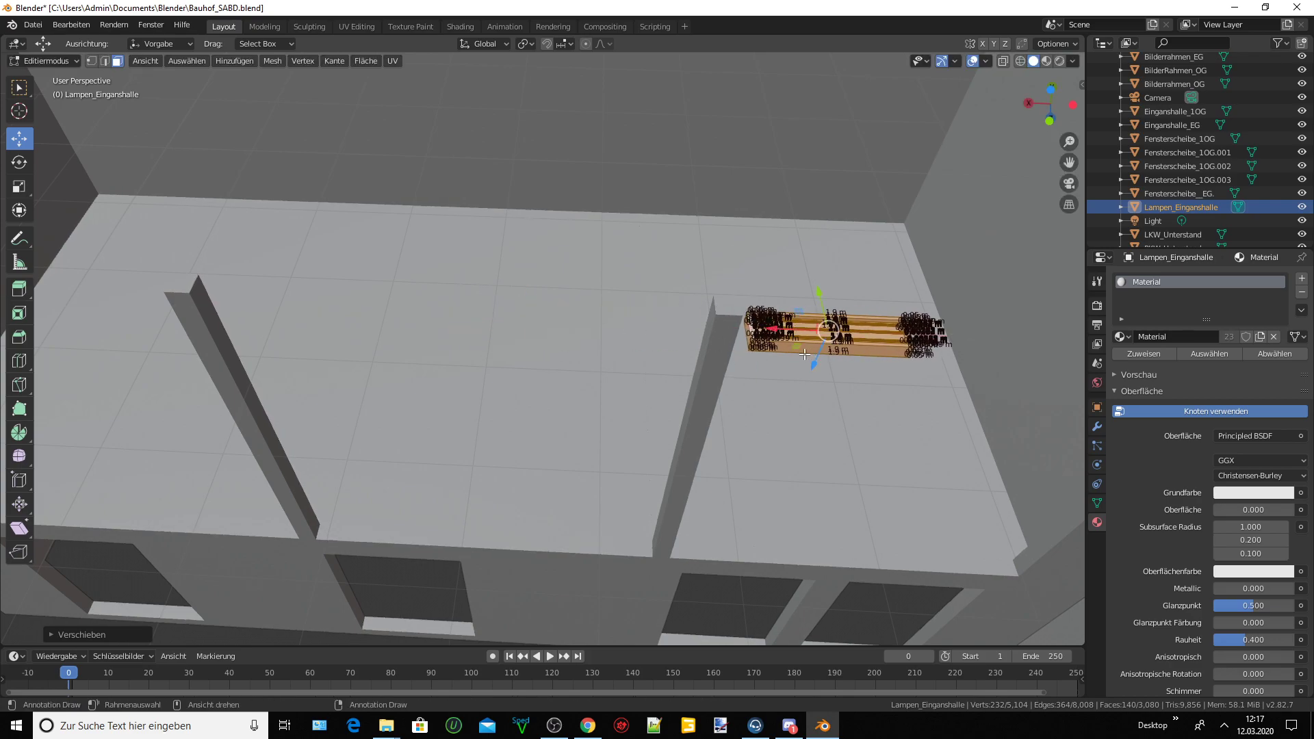
pyautogui.moveTo(804, 354); pyautogui.dragTo(794, 353, button='middle')
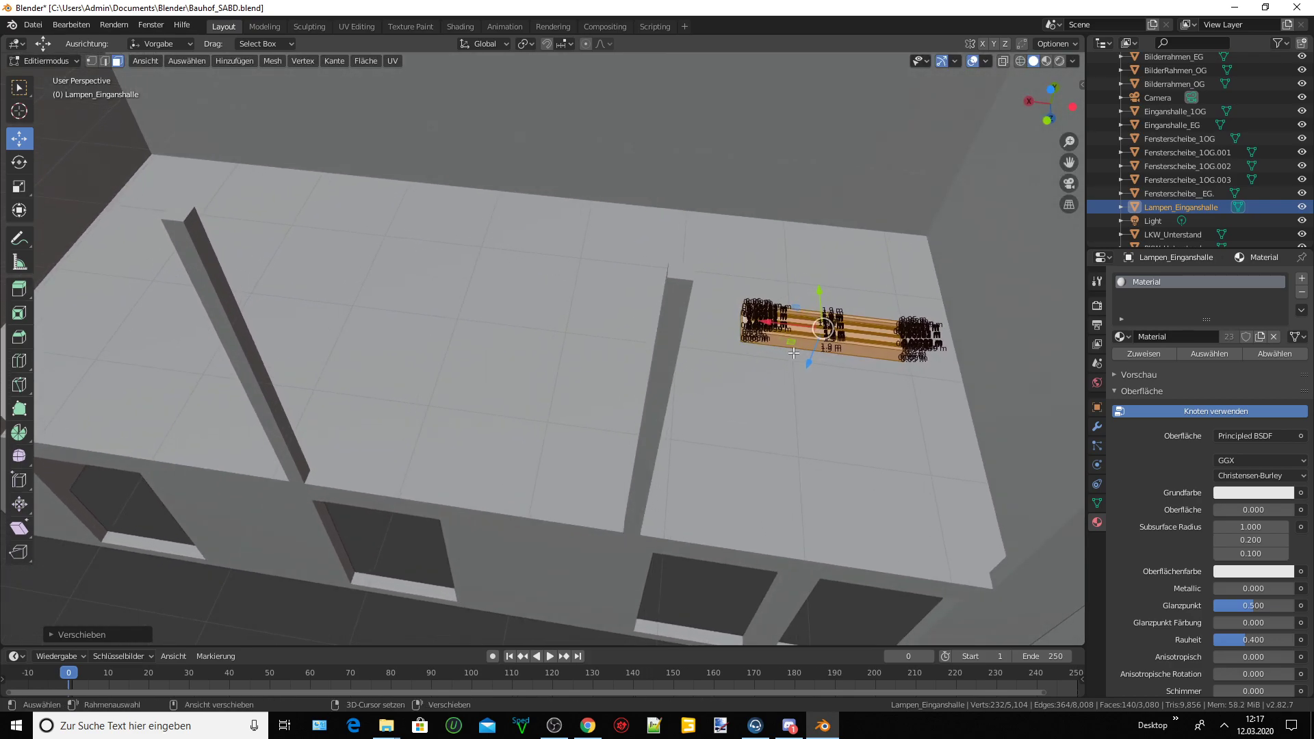
# Duplicate the lamp into the neighbouring upper-floor room.
pyautogui.hotkey('shift', 'd')
pyautogui.rightClick(776, 335)
pyautogui.moveTo(798, 323); pyautogui.dragTo(467, 306)
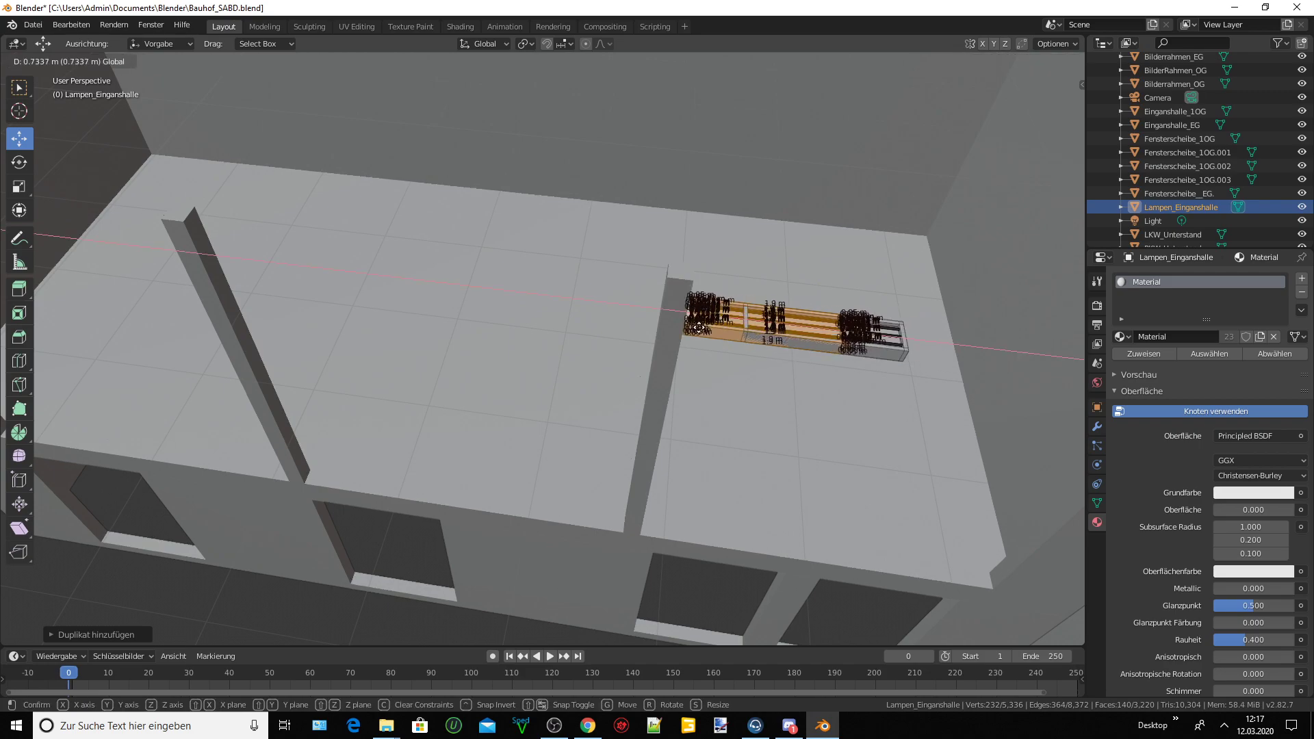
pyautogui.click(463, 305)
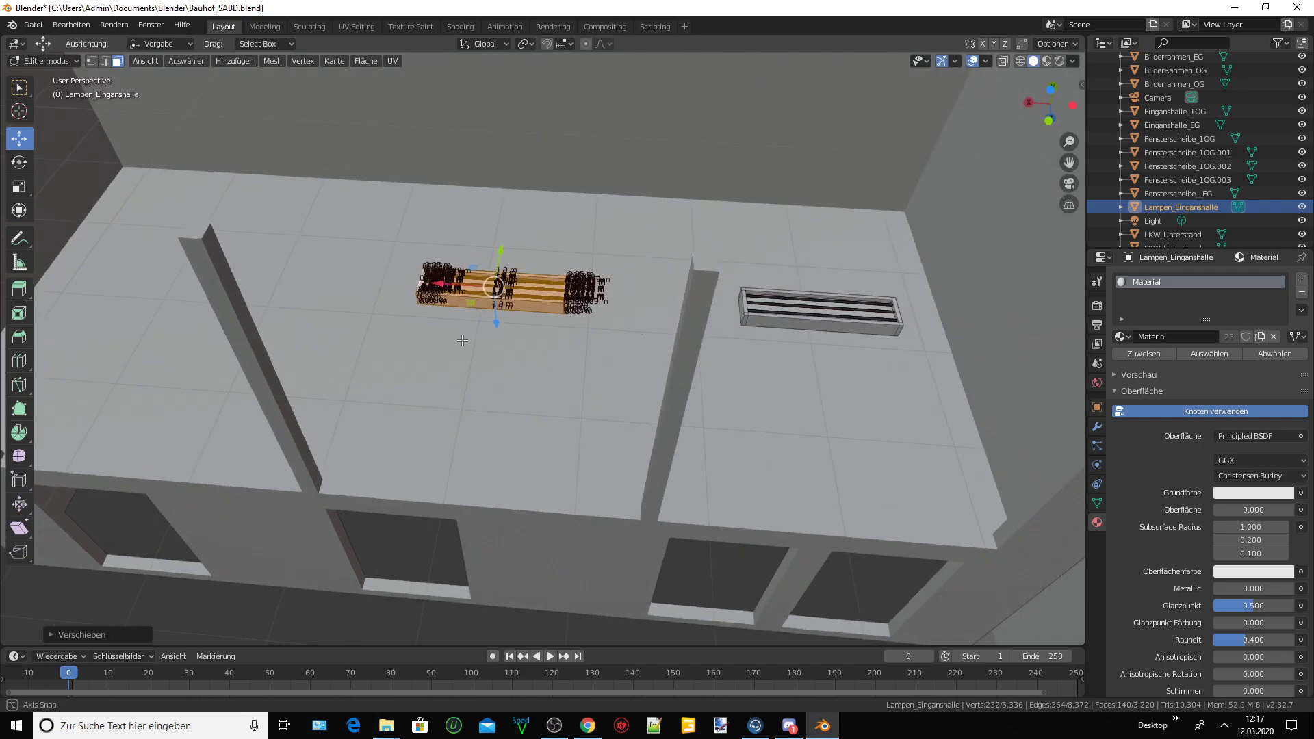
pyautogui.moveTo(463, 306)
pyautogui.mouseDown(button='middle')
pyautogui.moveTo(473, 274)
pyautogui.moveTo(480, 338)
pyautogui.mouseUp(button='middle')
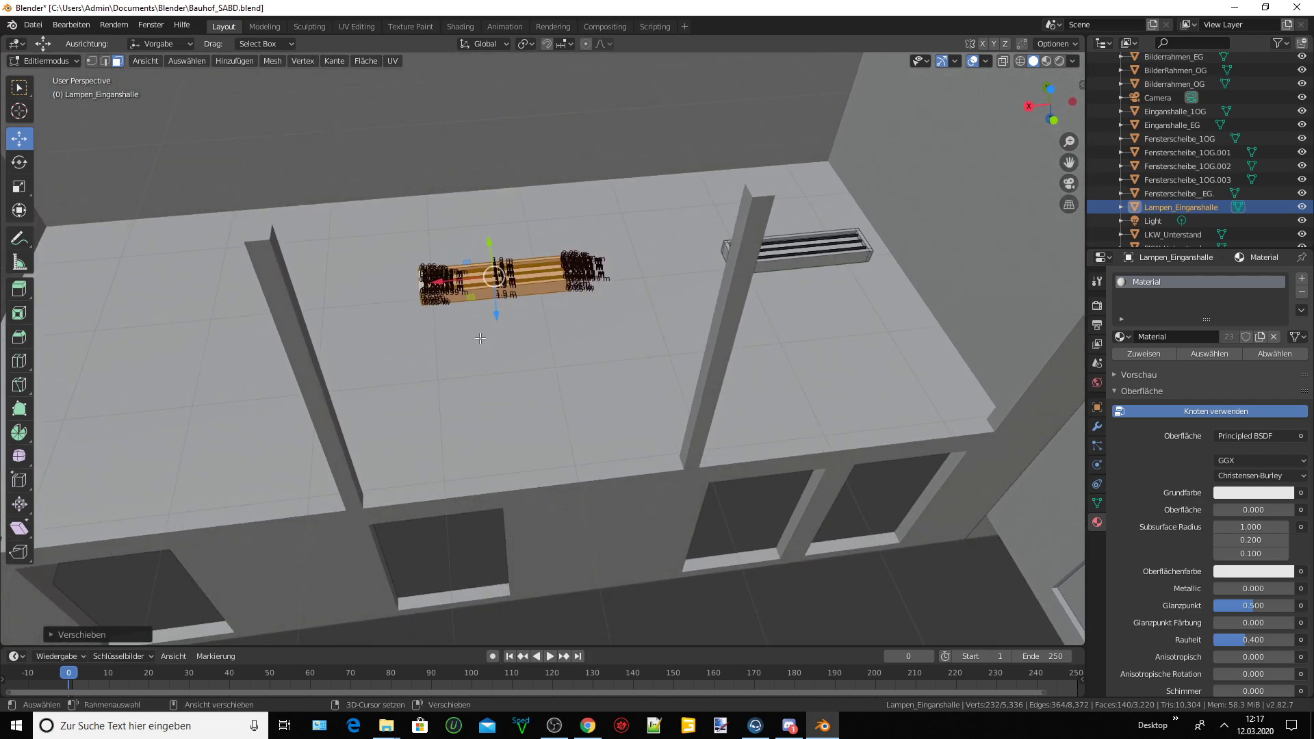
# Duplicate another lamp into the third room and save the building file.
pyautogui.hotkey('shift', 'd')
pyautogui.rightClick(480, 338)
pyautogui.moveTo(486, 293); pyautogui.dragTo(492, 317, button='middle')
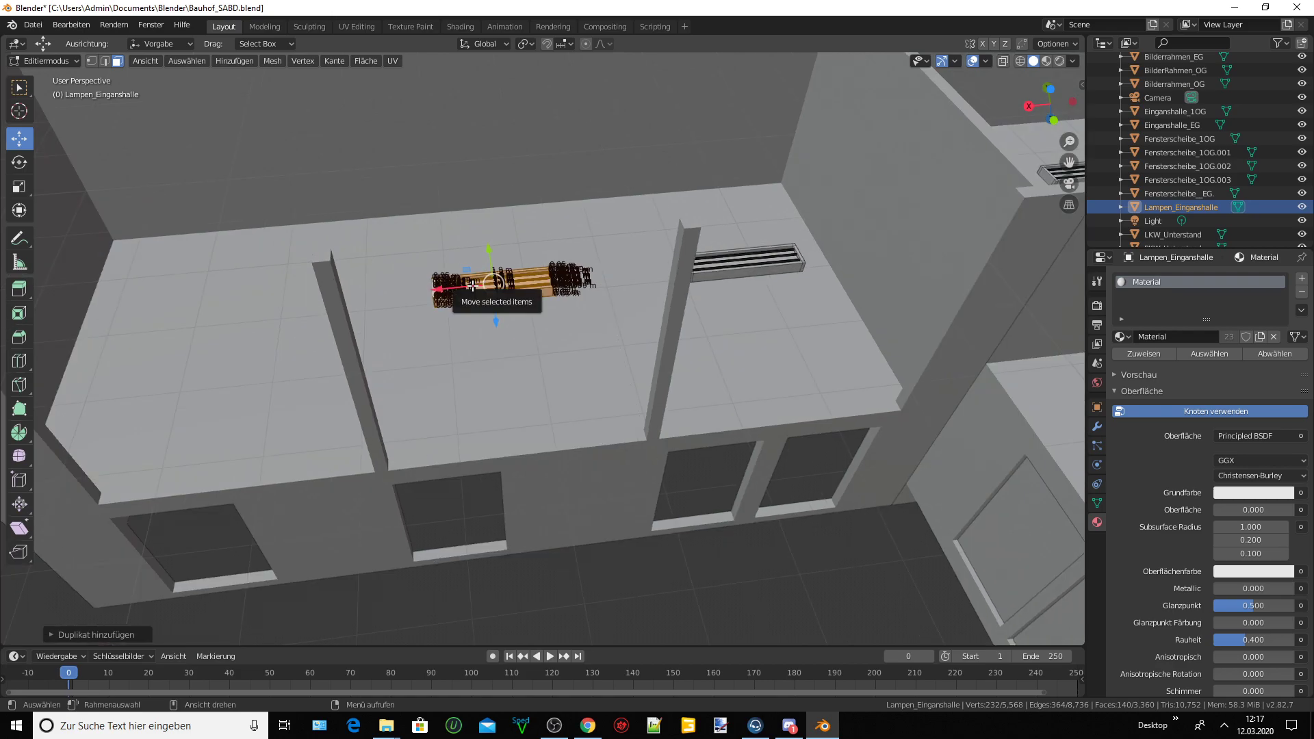
pyautogui.moveTo(473, 285); pyautogui.dragTo(167, 327)
pyautogui.click(173, 328)
pyautogui.moveTo(173, 328)
pyautogui.mouseDown(button='middle')
pyautogui.moveTo(189, 253)
pyautogui.moveTo(177, 293)
pyautogui.moveTo(165, 277)
pyautogui.mouseUp(button='middle')
pyautogui.scroll(-2, 397, 301)
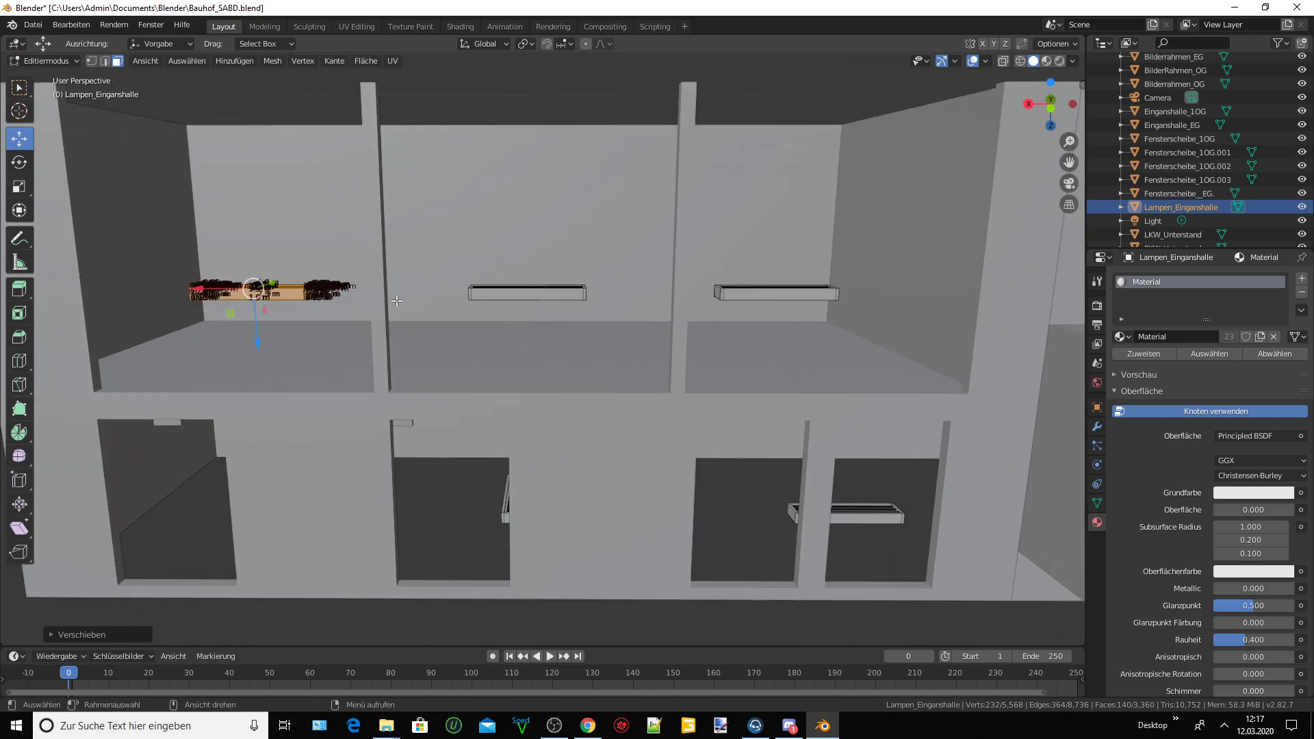
pyautogui.moveTo(401, 290); pyautogui.dragTo(409, 282, button='middle')
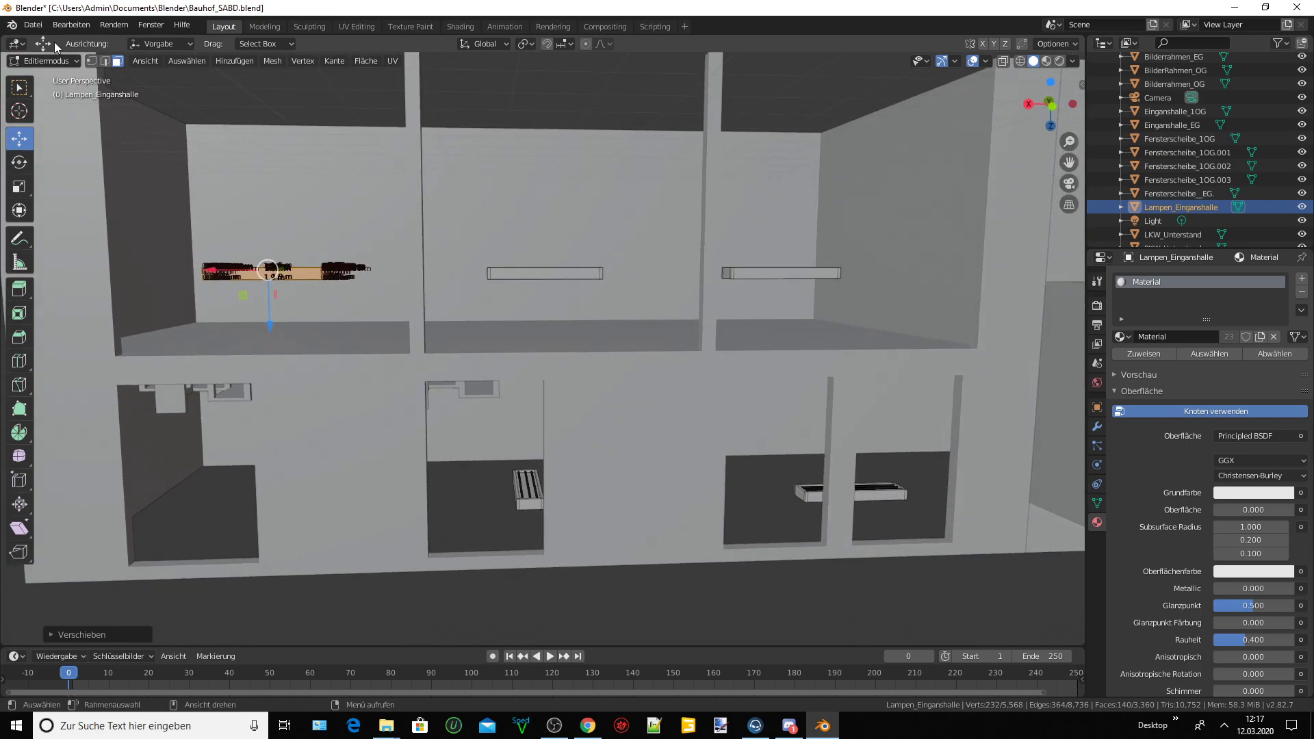
pyautogui.click(33, 24)
pyautogui.click(59, 113)
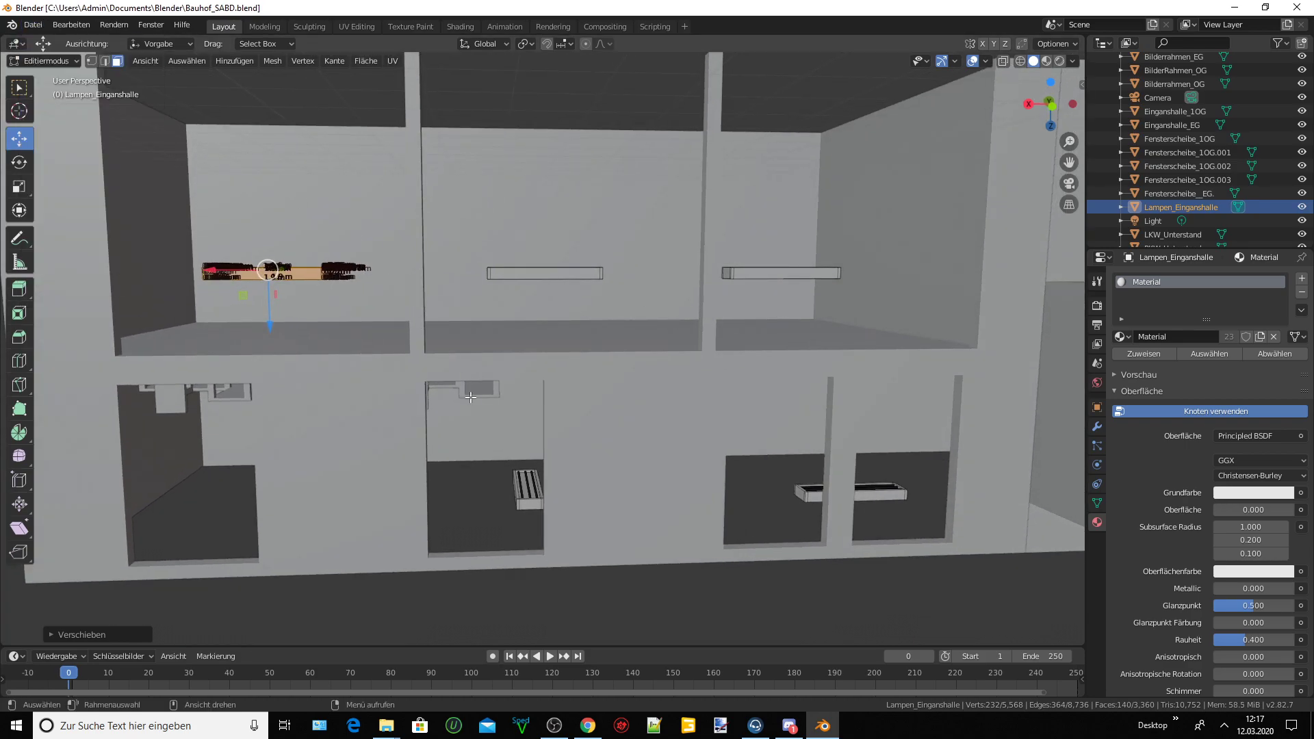